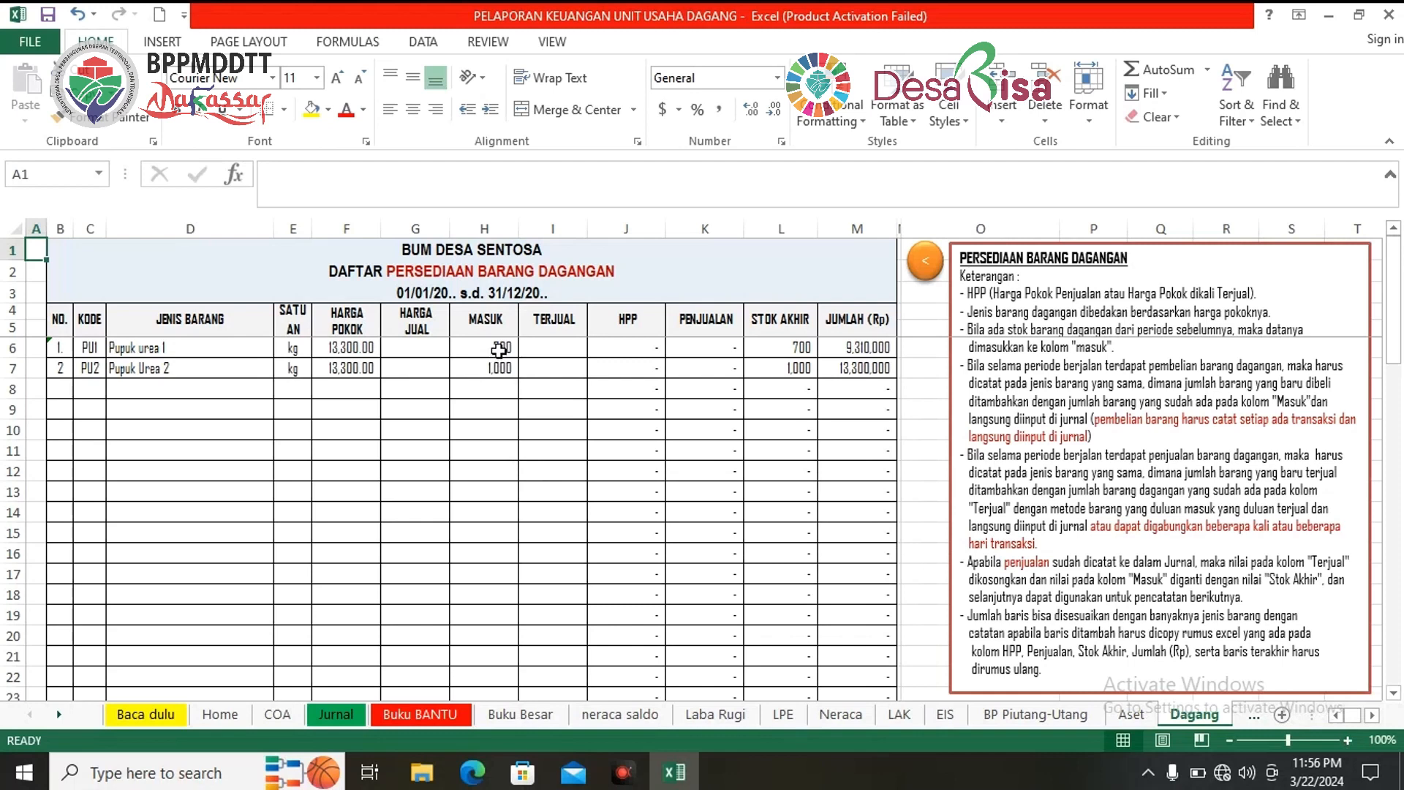
Step: For Pupuk urea 1 in the Dagang sheet, enter a Harga Jual of 17000 and a Terjual quantity of 700
click(500, 348)
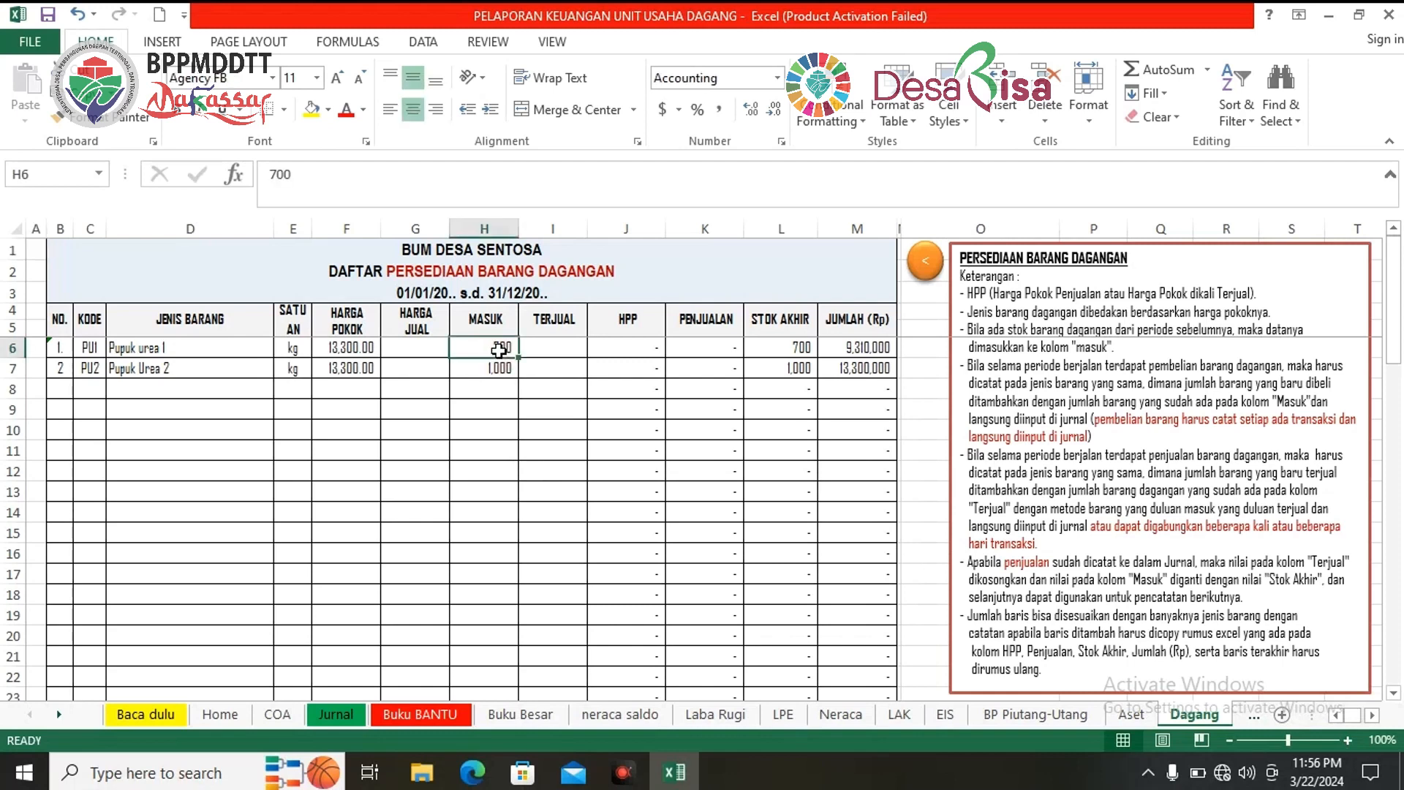
click(503, 370)
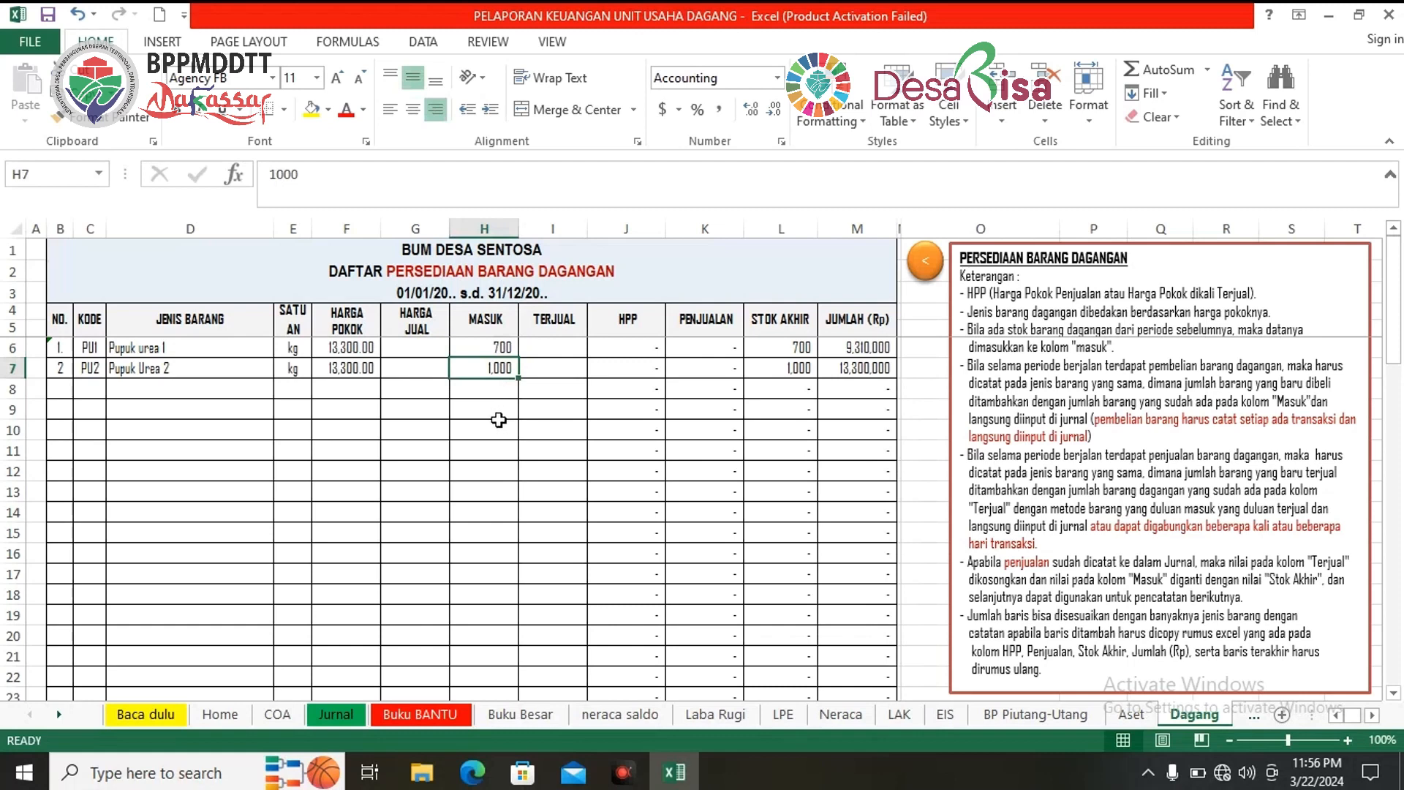
click(500, 351)
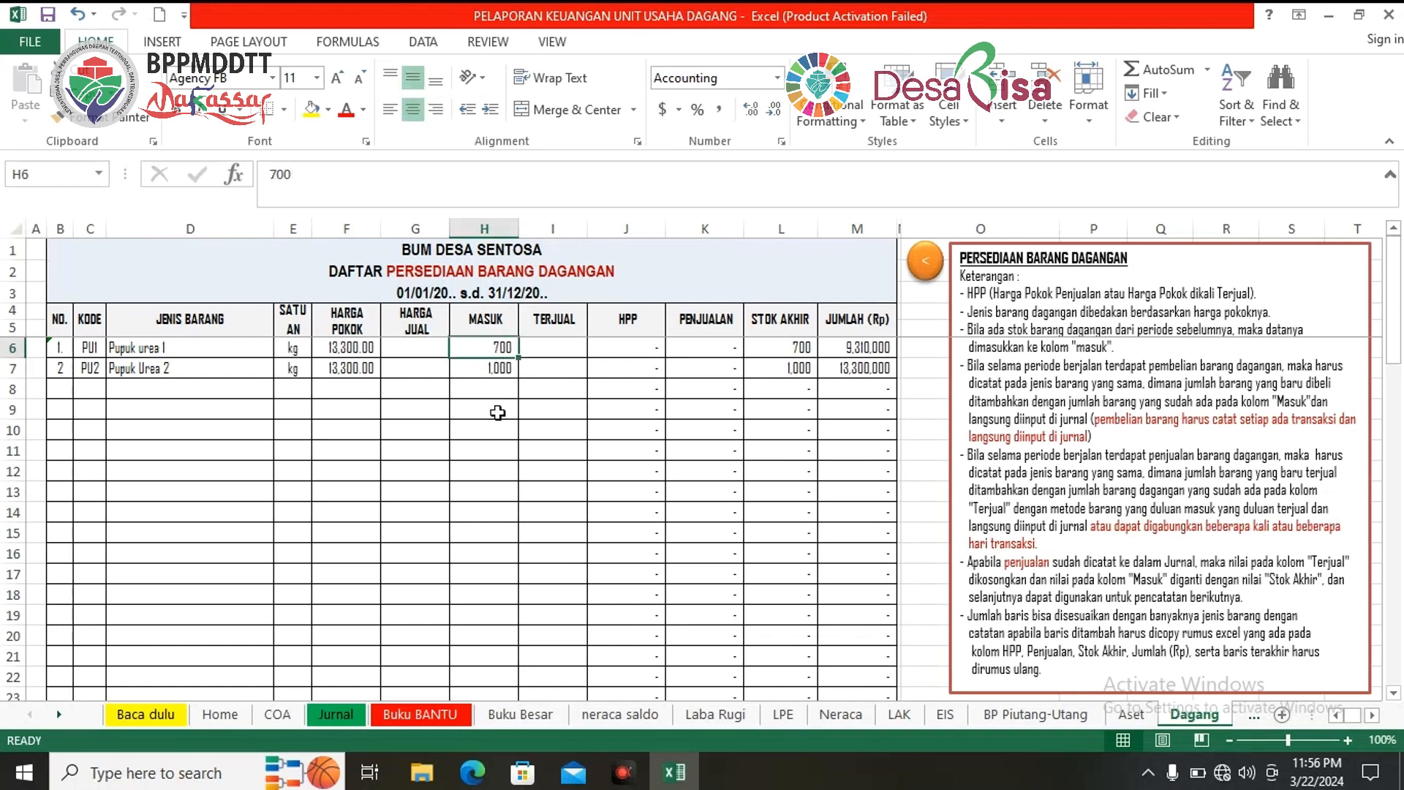
click(437, 354)
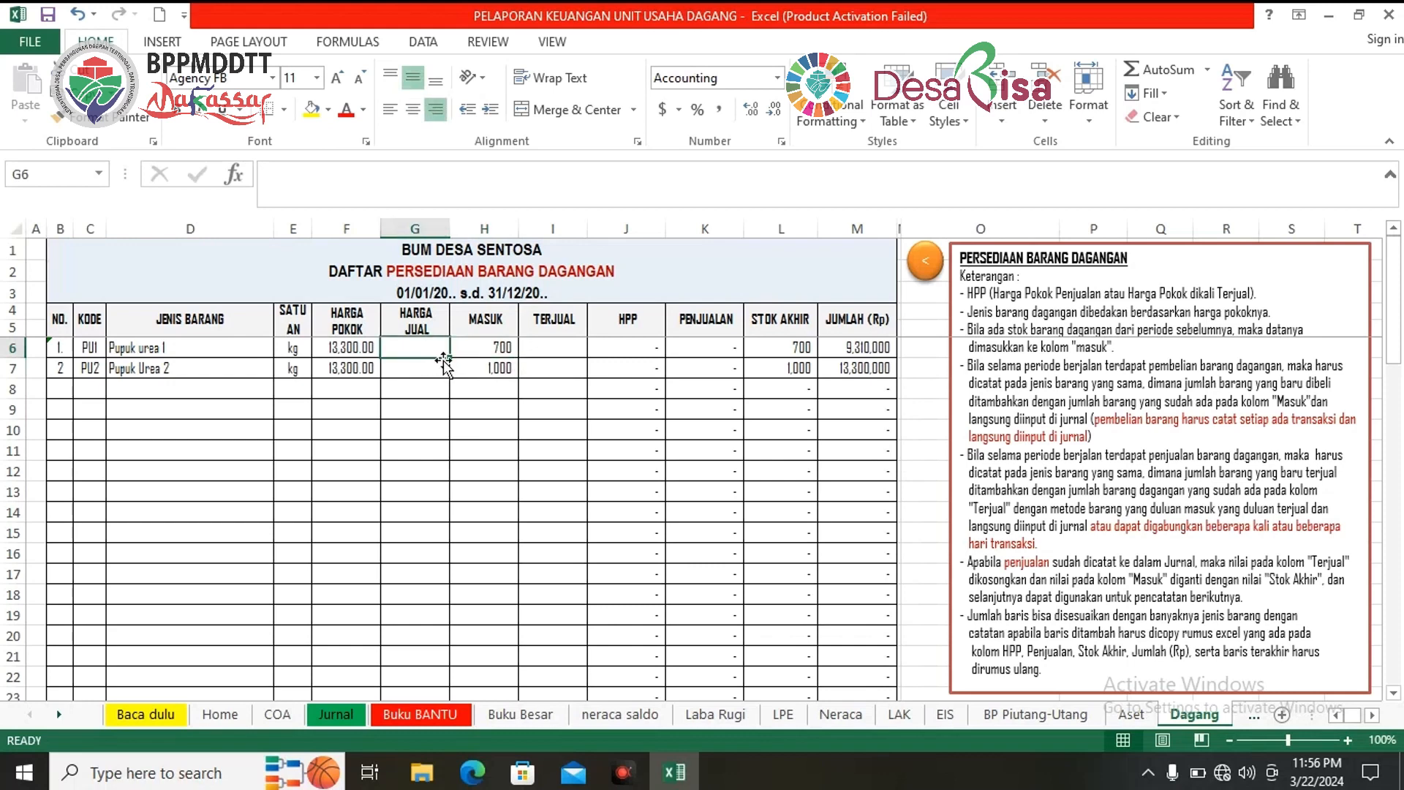
text(17000)
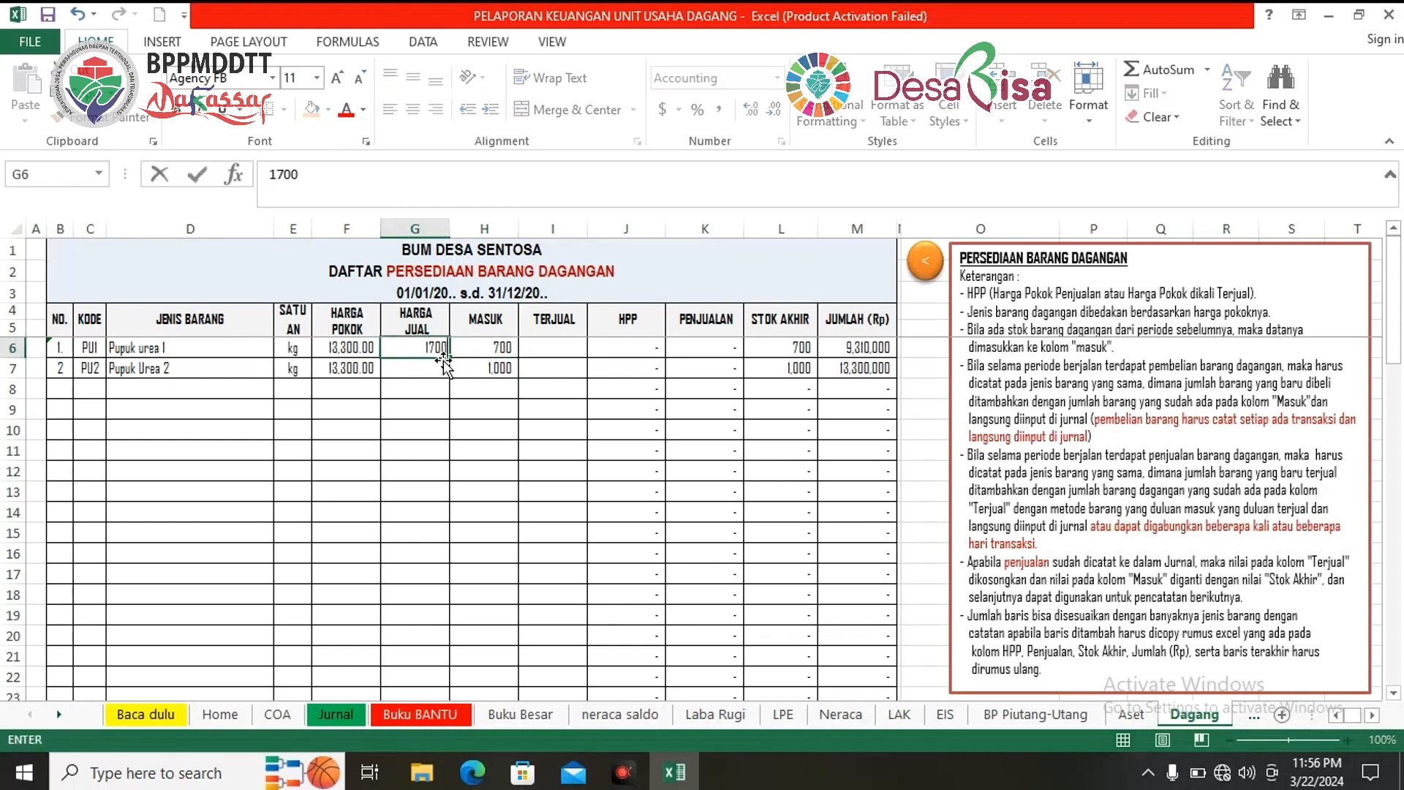
click(468, 430)
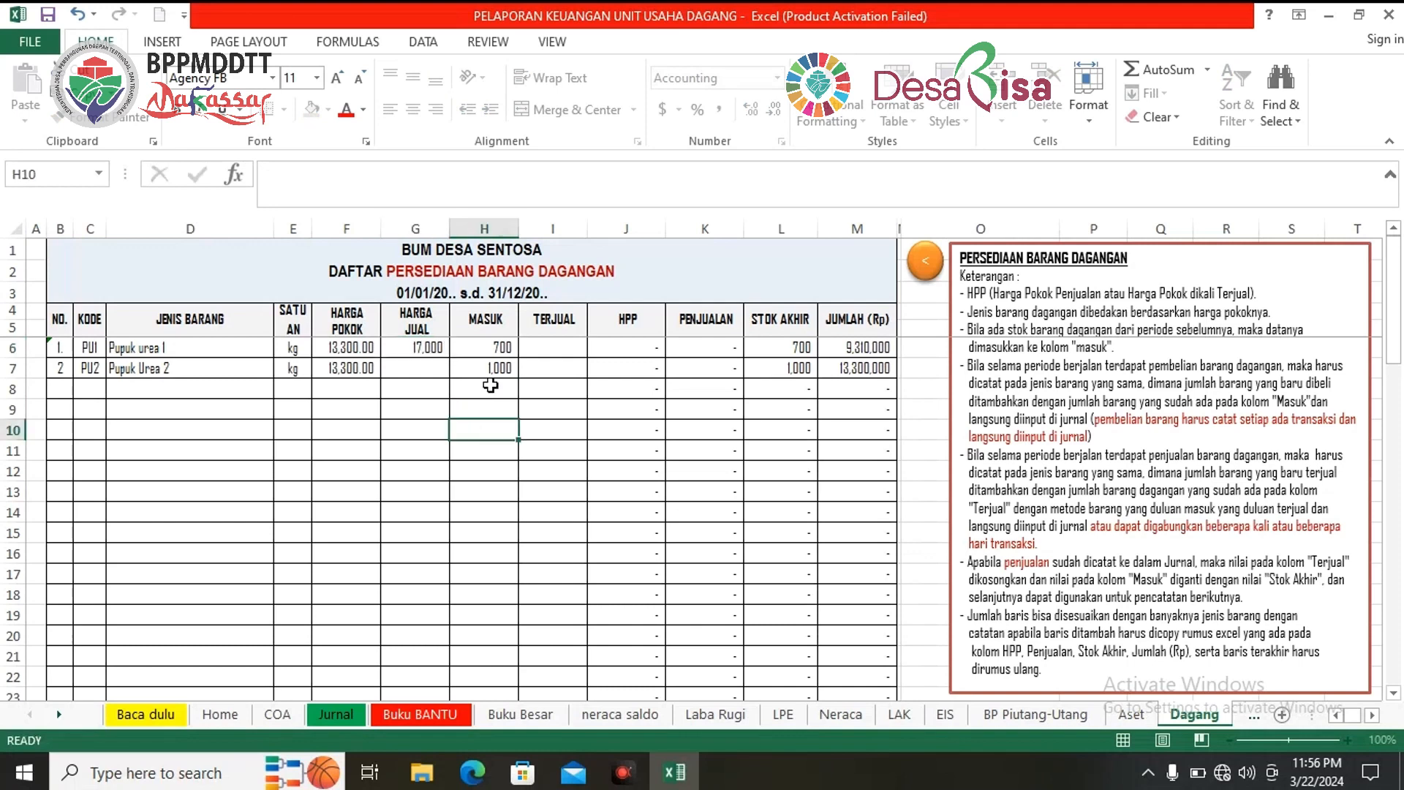
click(561, 349)
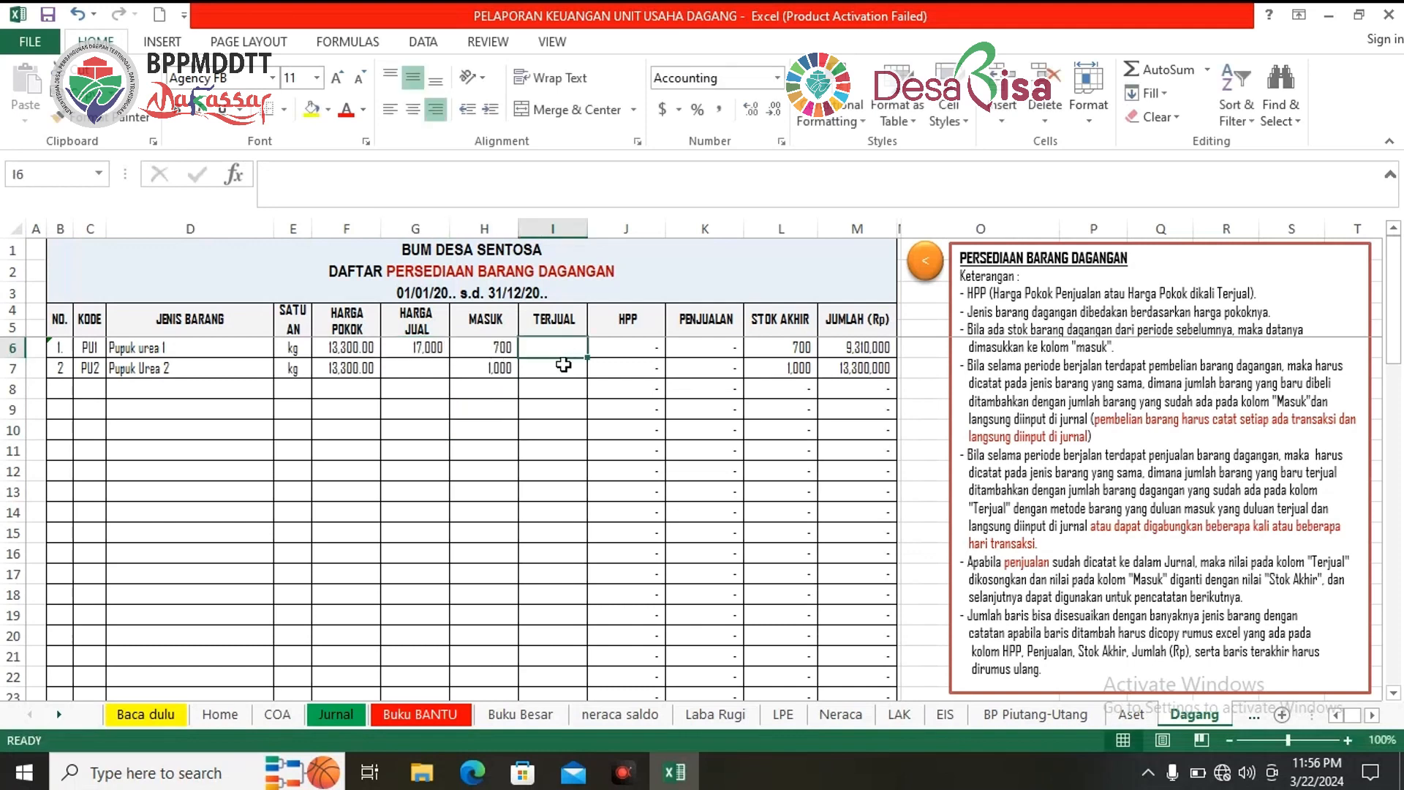
text(700)
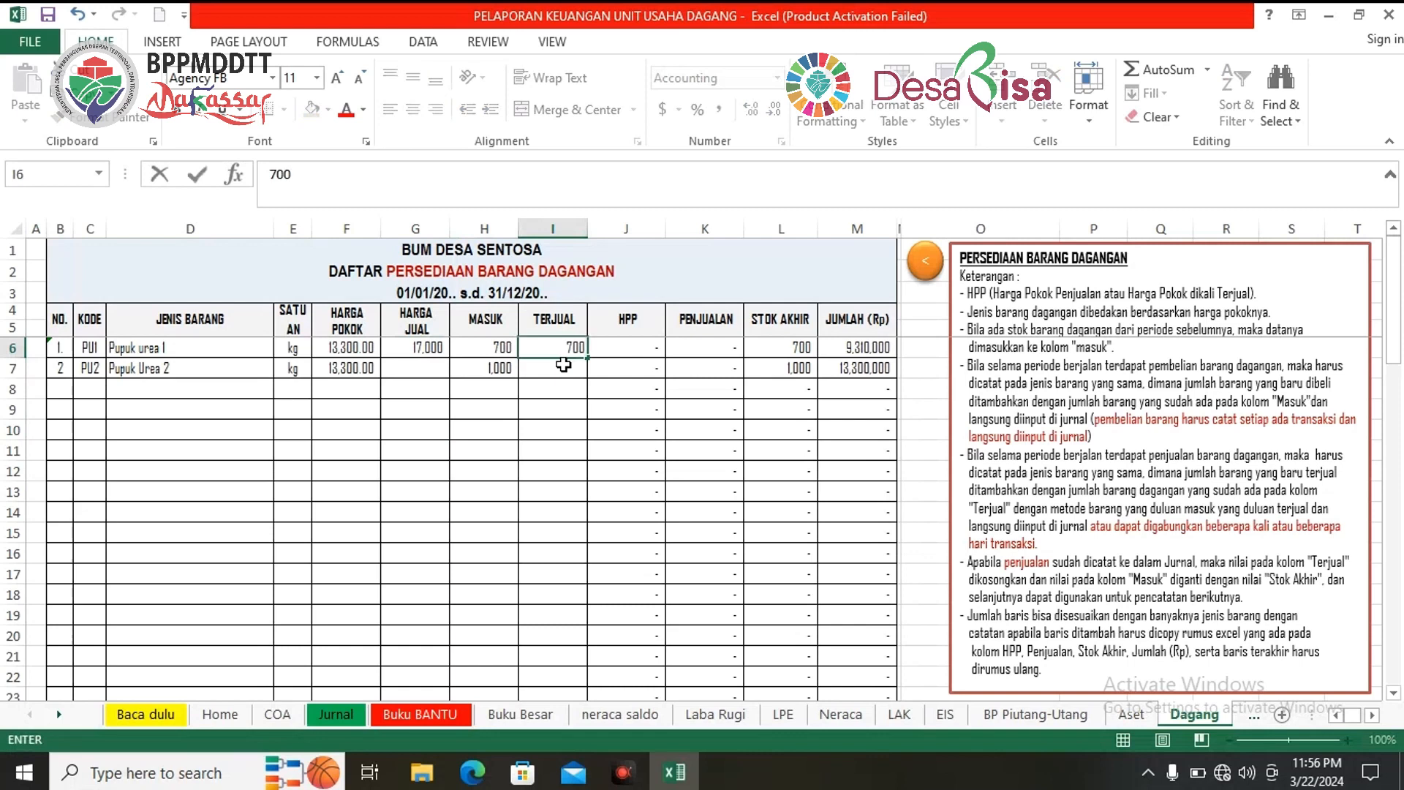
click(623, 419)
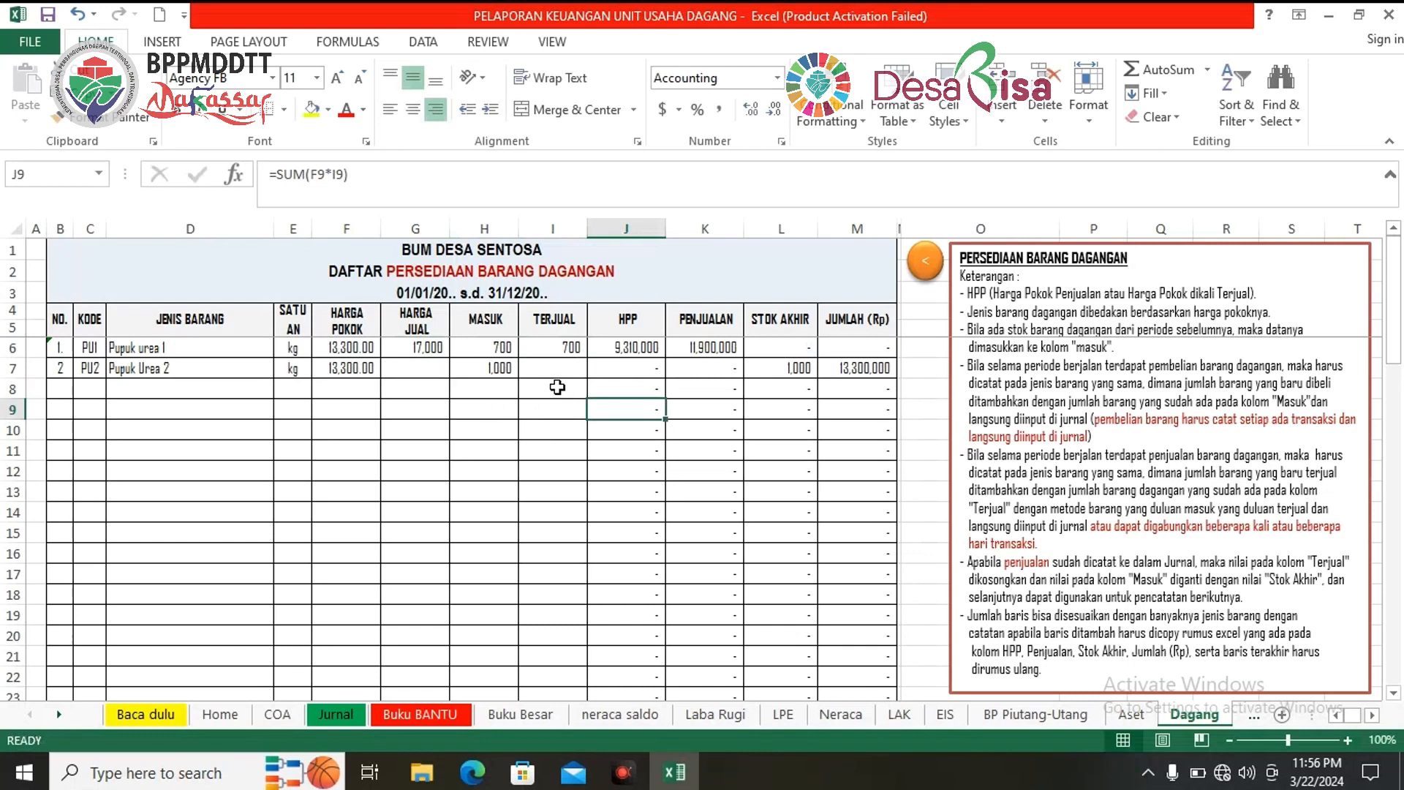
Step: For Pupuk Urea 2, enter a Harga Jual of 17000 and a Terjual quantity of 300, and check both sold quantities
click(433, 368)
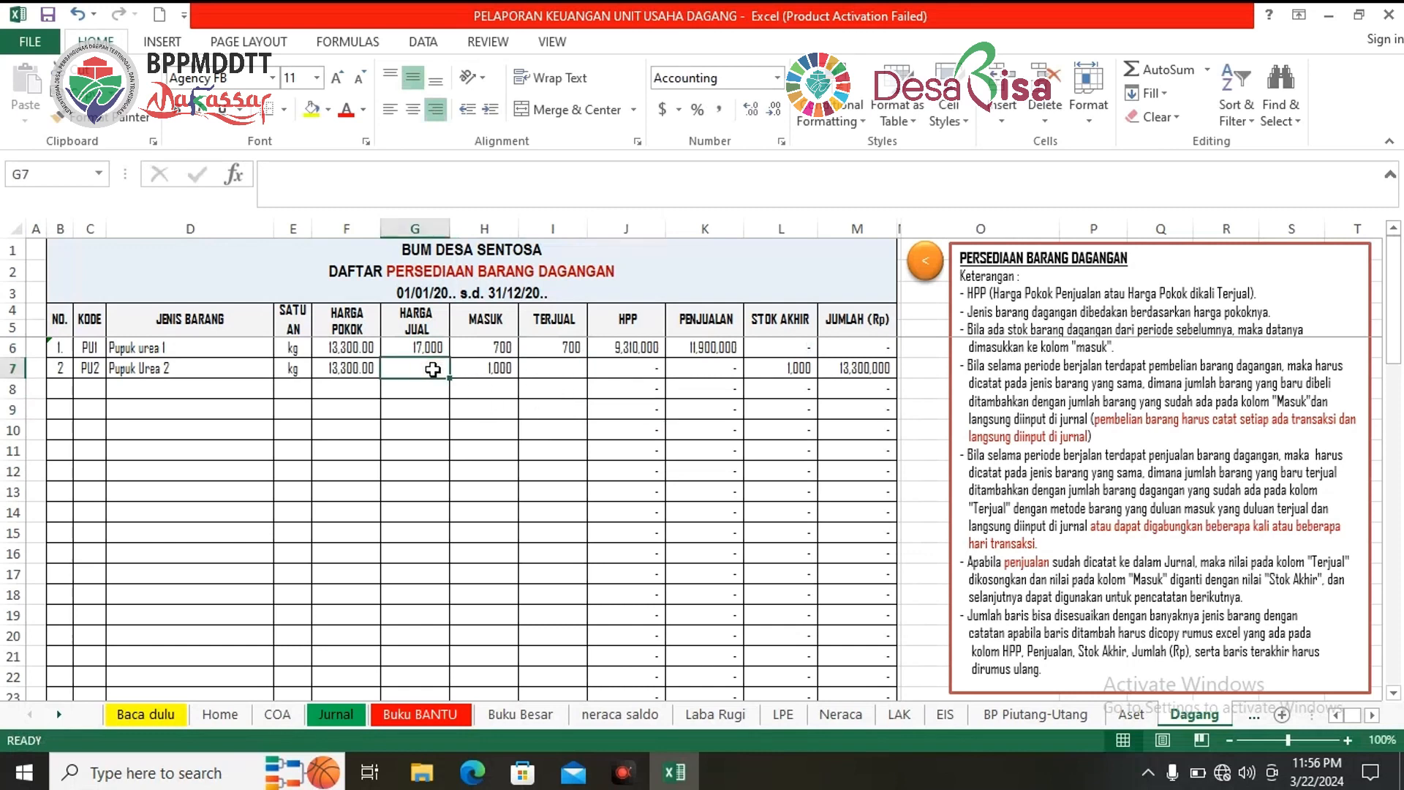
text(17000)
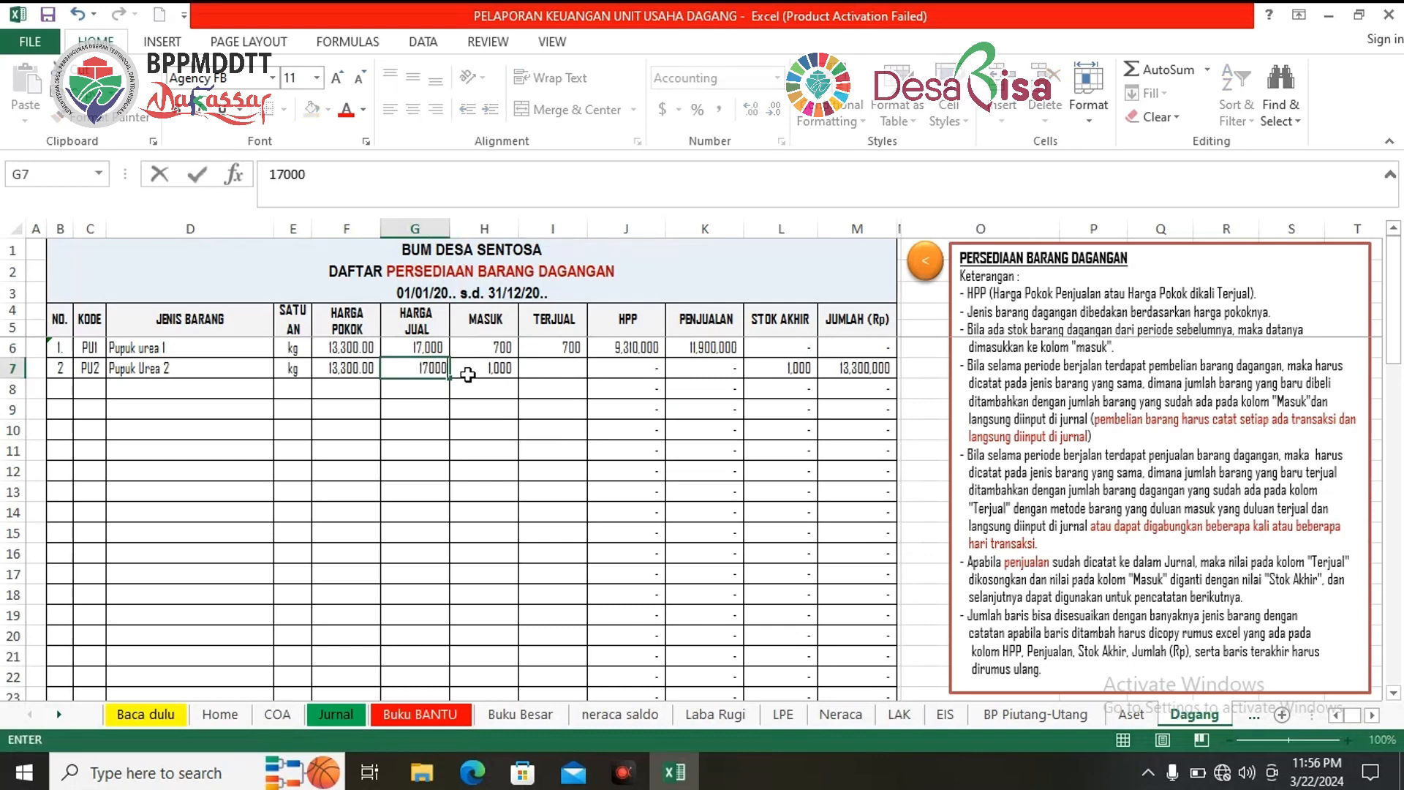
click(438, 432)
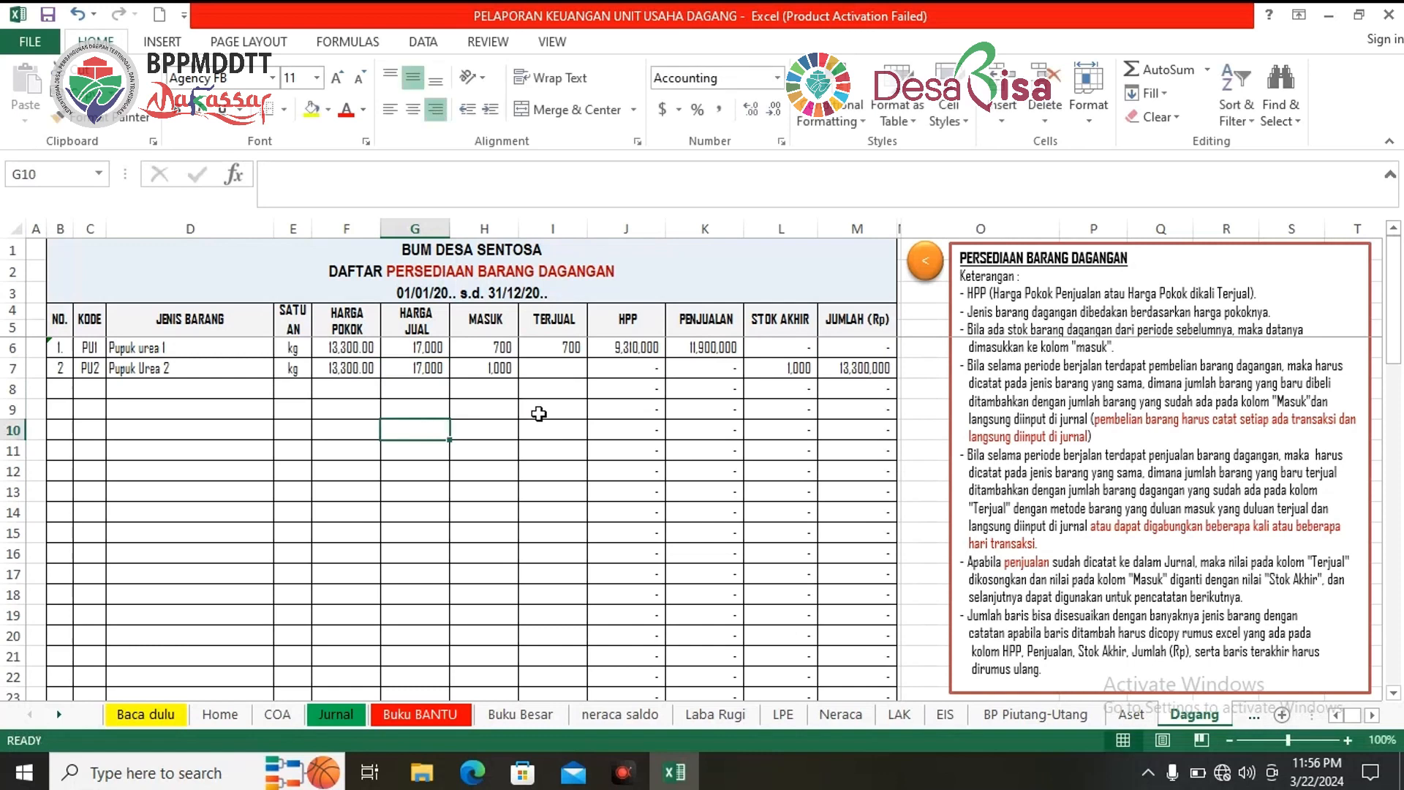
click(578, 368)
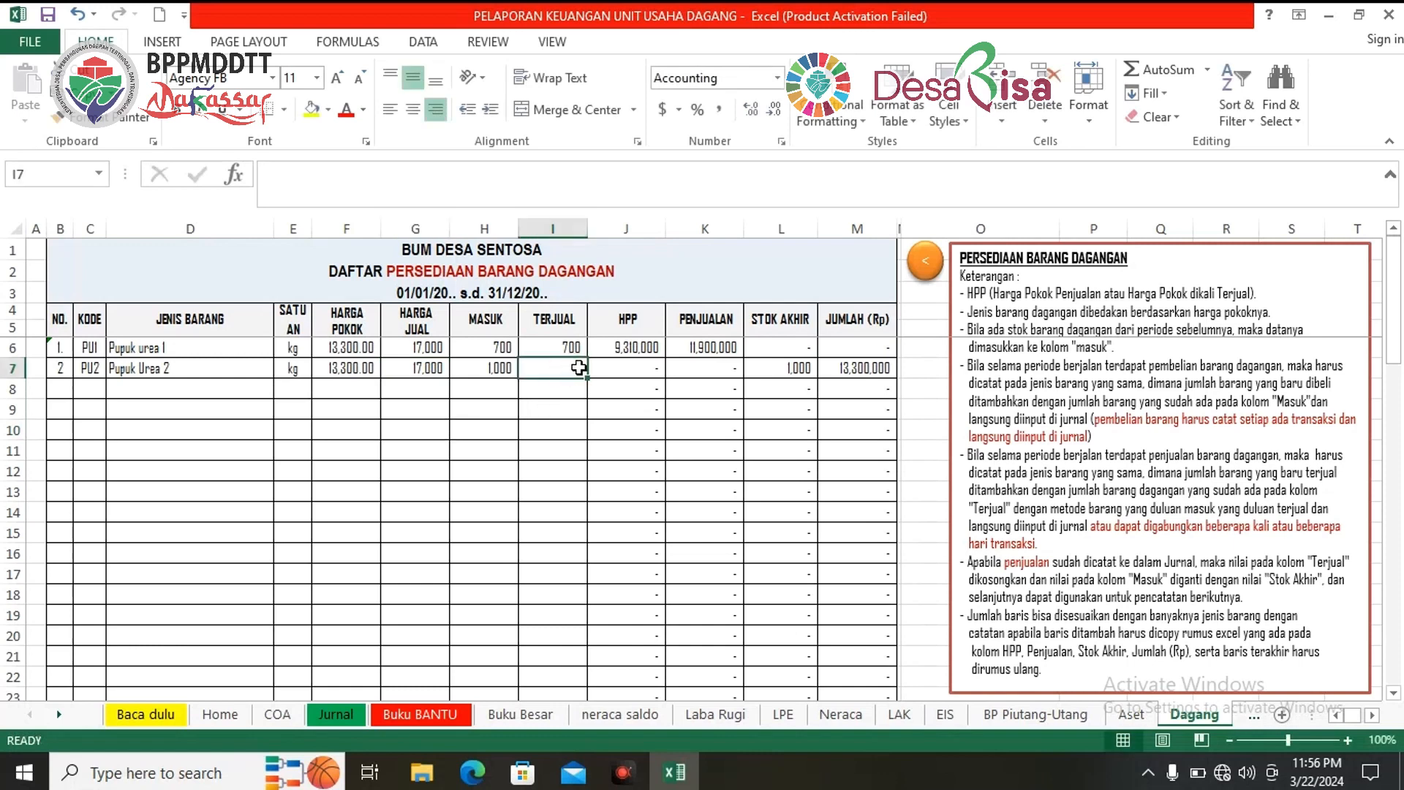
text(300)
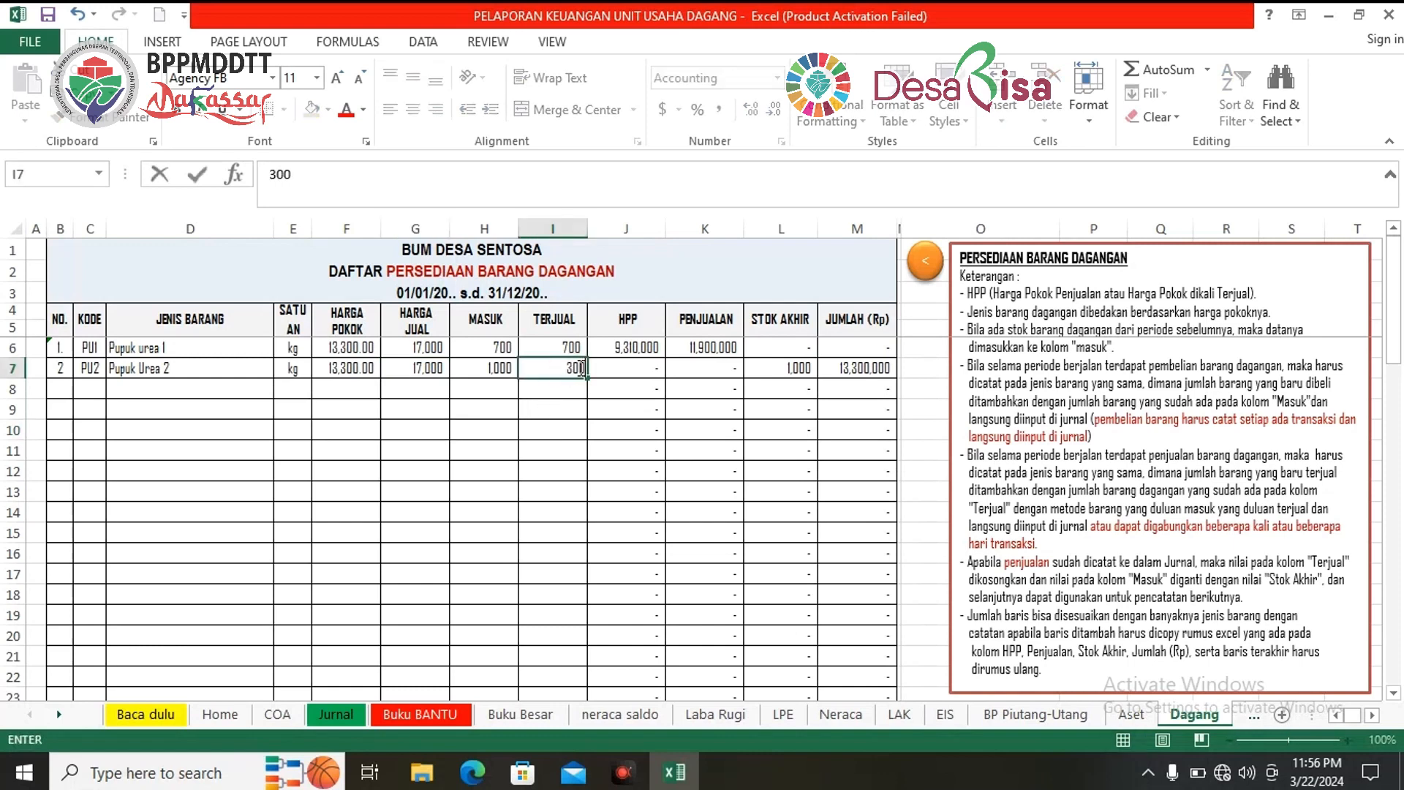
click(574, 430)
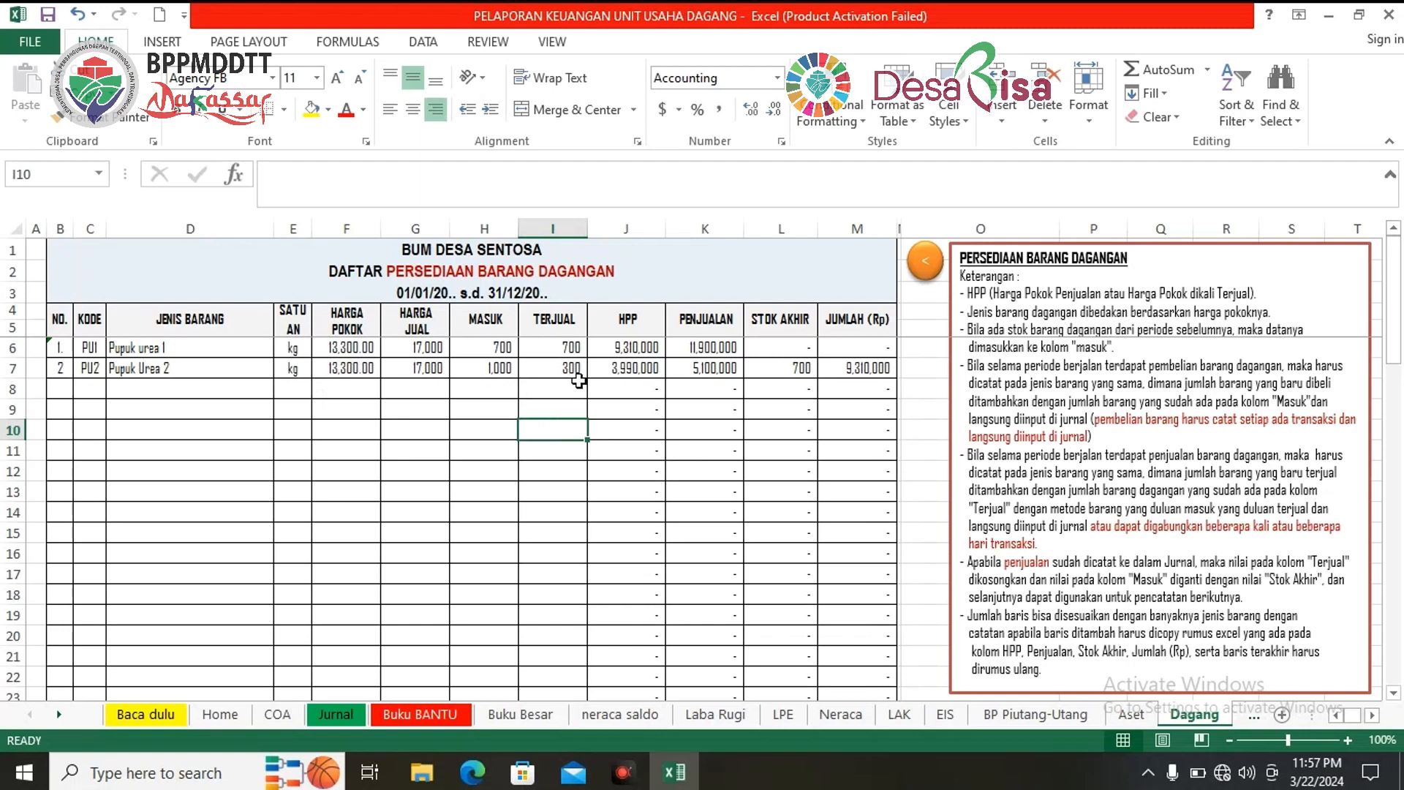
click(561, 346)
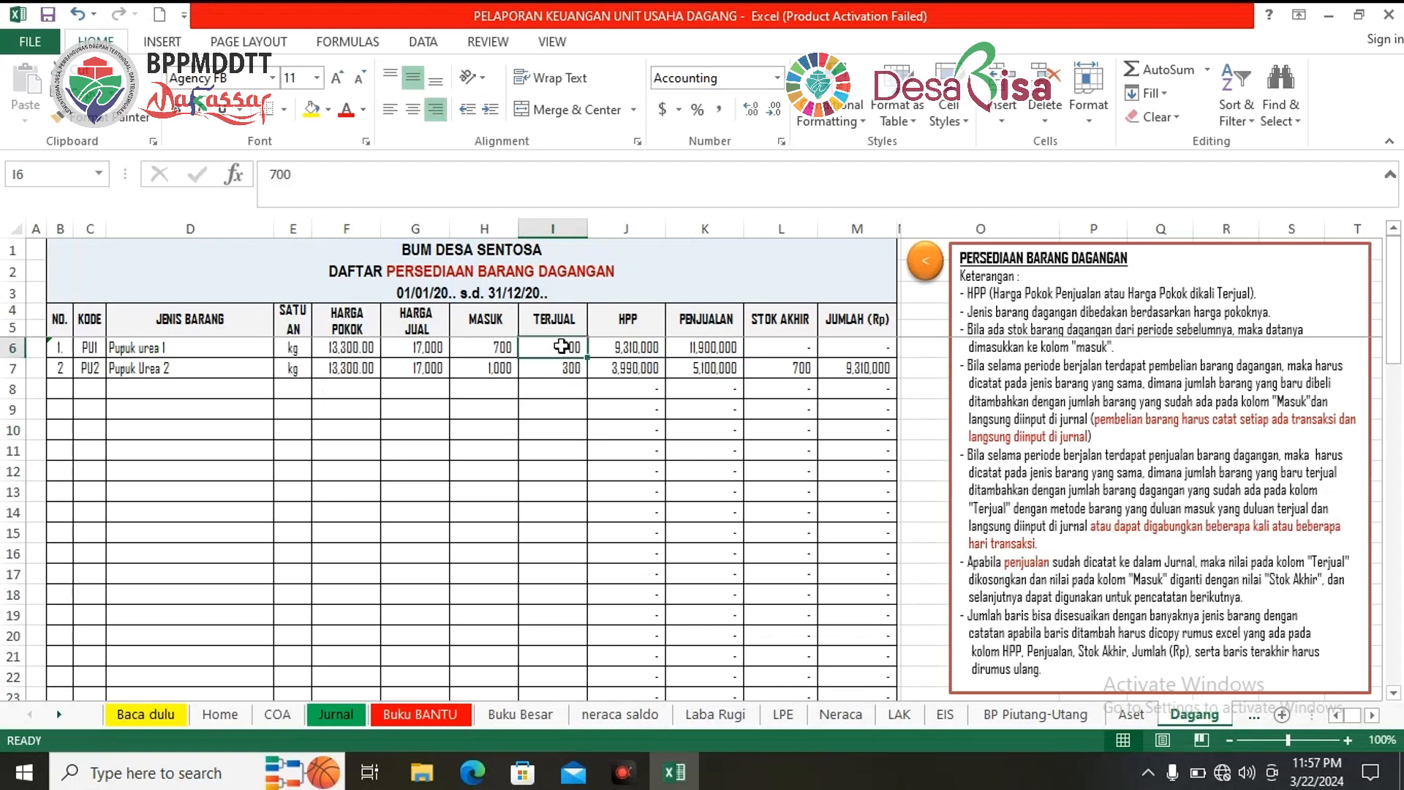
drag(561, 346, 566, 366)
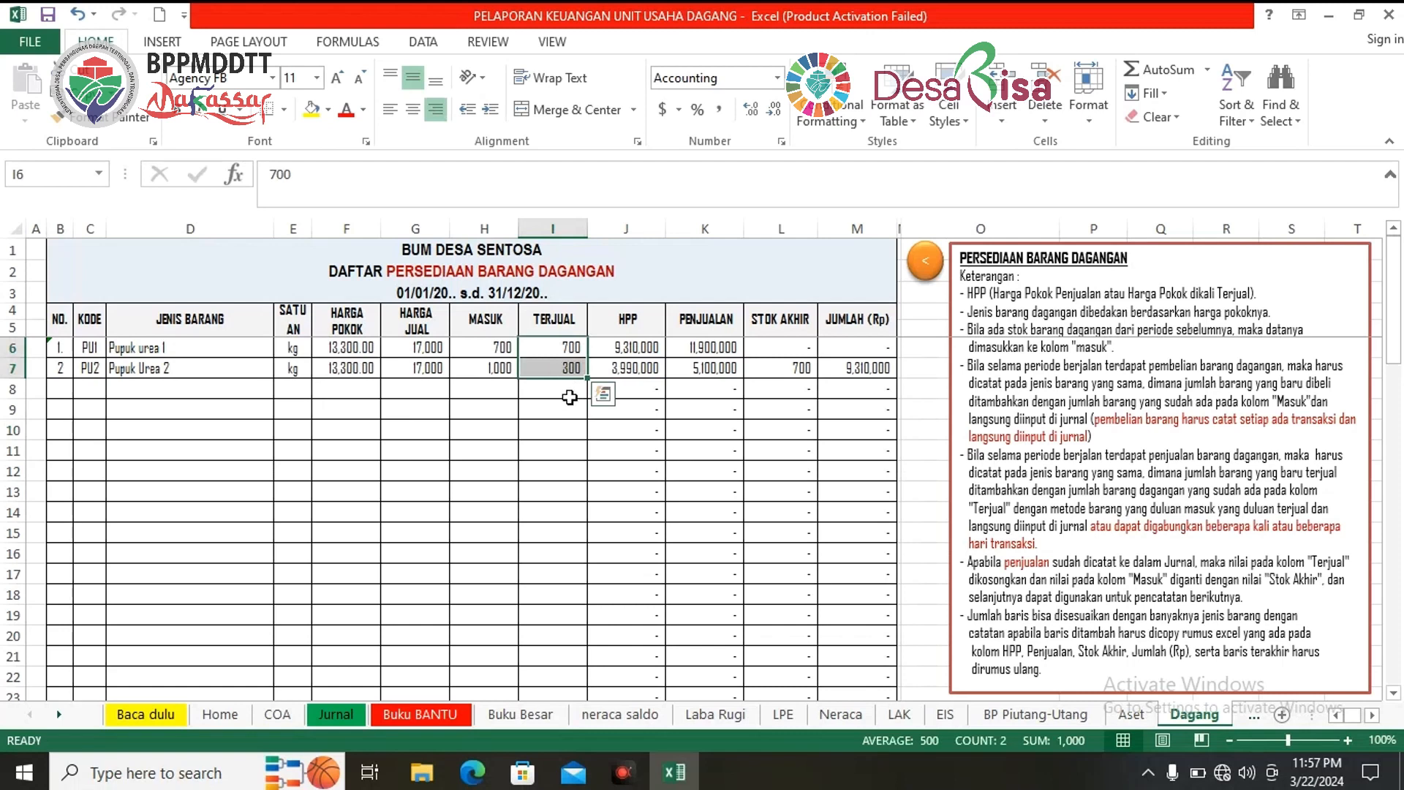
click(577, 424)
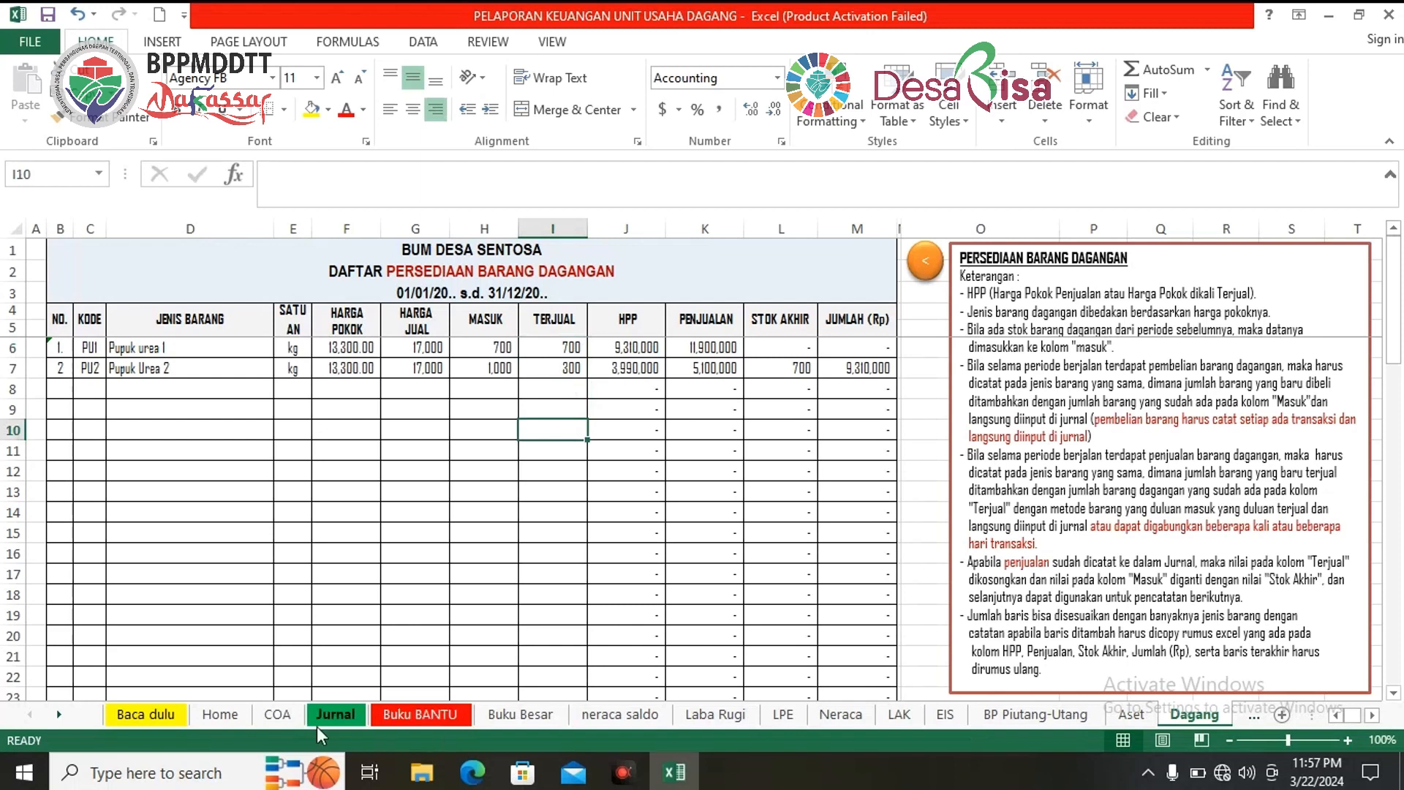
Step: Open the Jurnal sheet and check how the date of the earlier merchandise purchase entry was entered
click(342, 715)
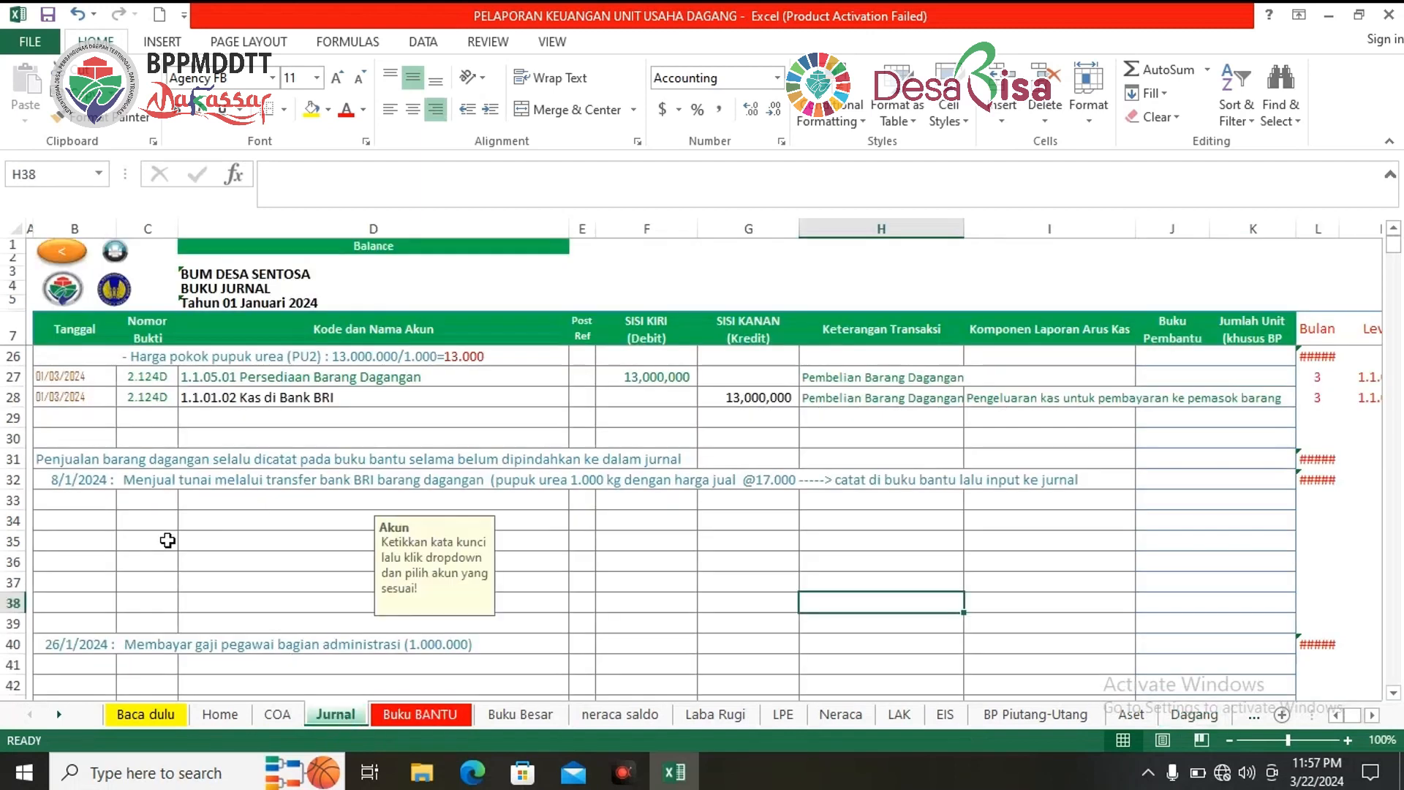
click(79, 500)
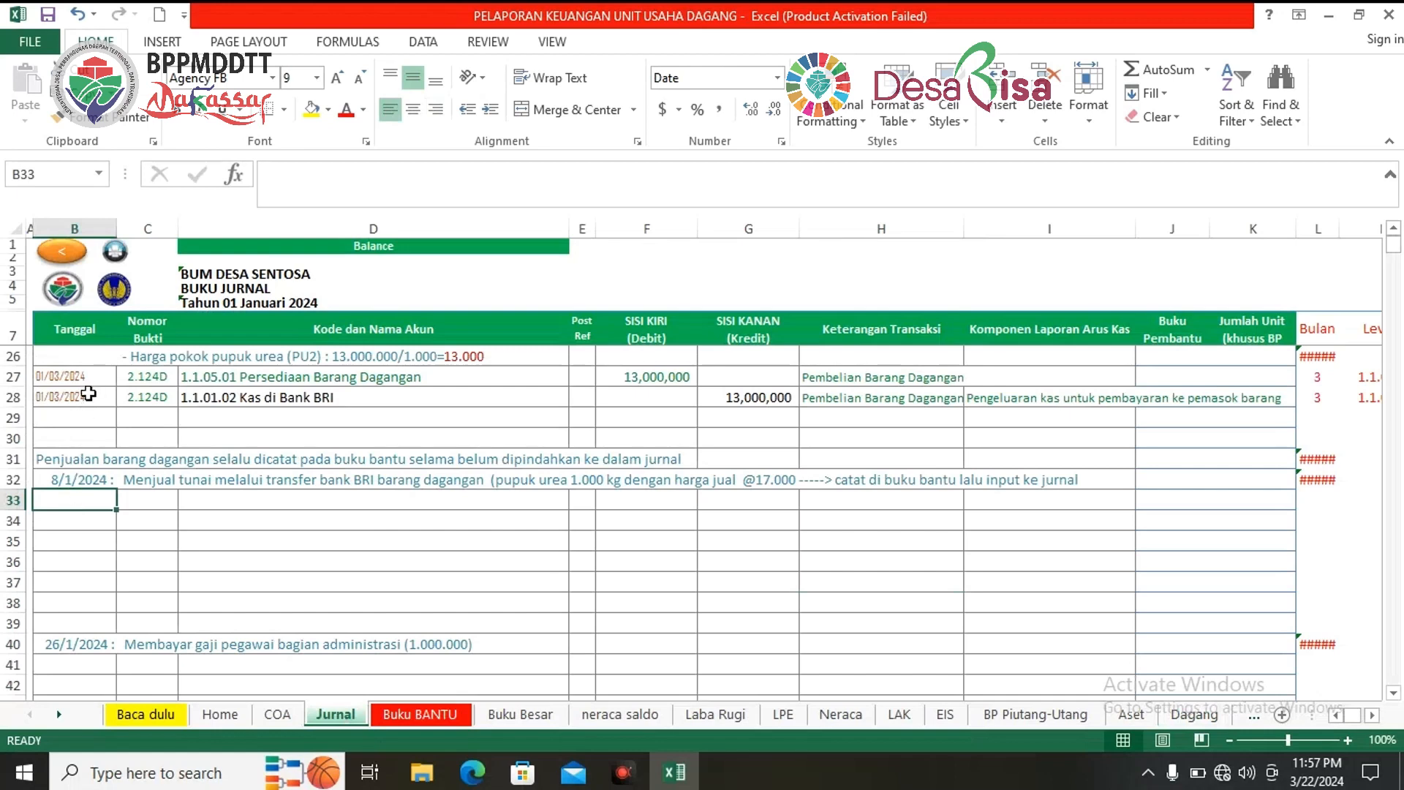
scroll(95, 495, up, 2)
click(94, 498)
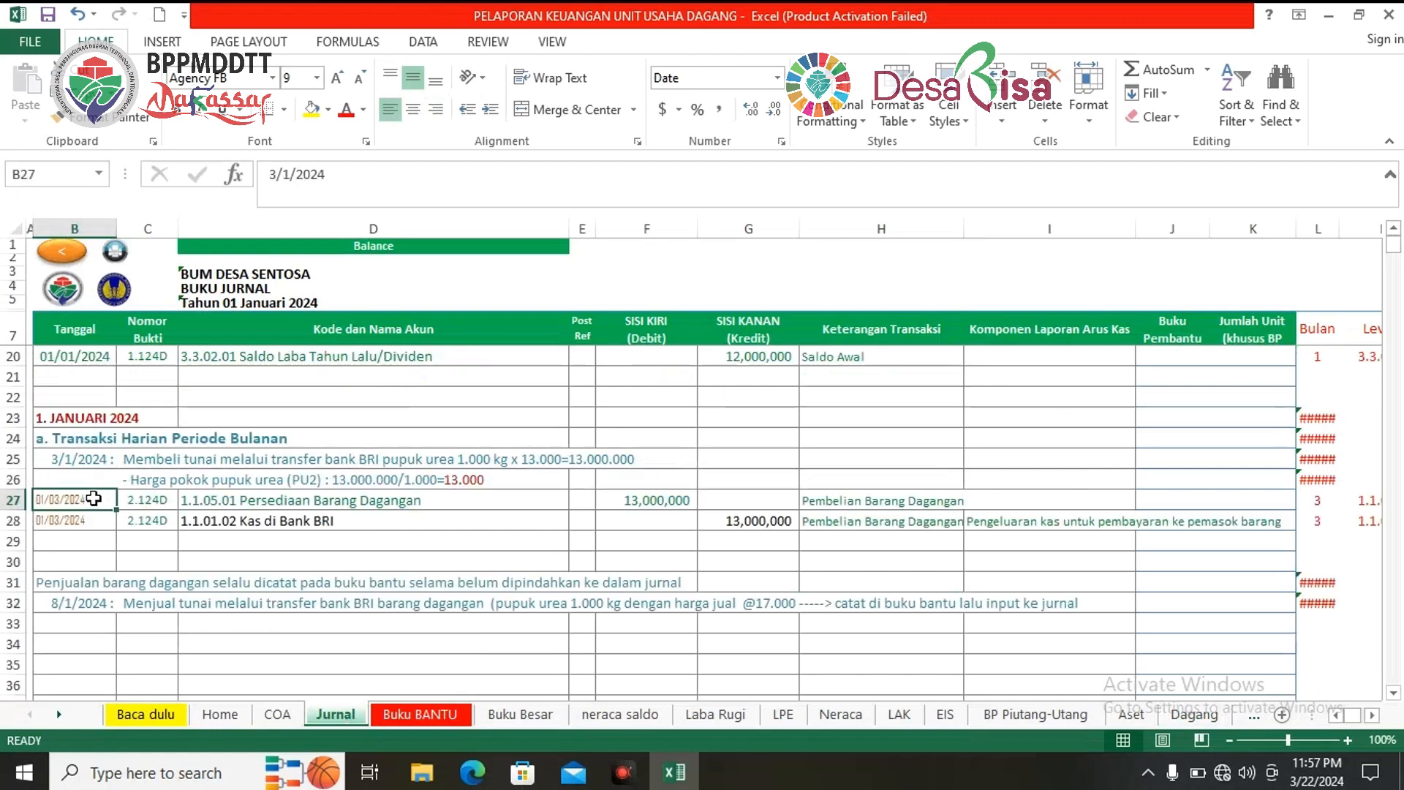
Step: Enter the date 8/1 in cell B33, directly beneath the note about the cash sale of urea fertilizer
click(96, 620)
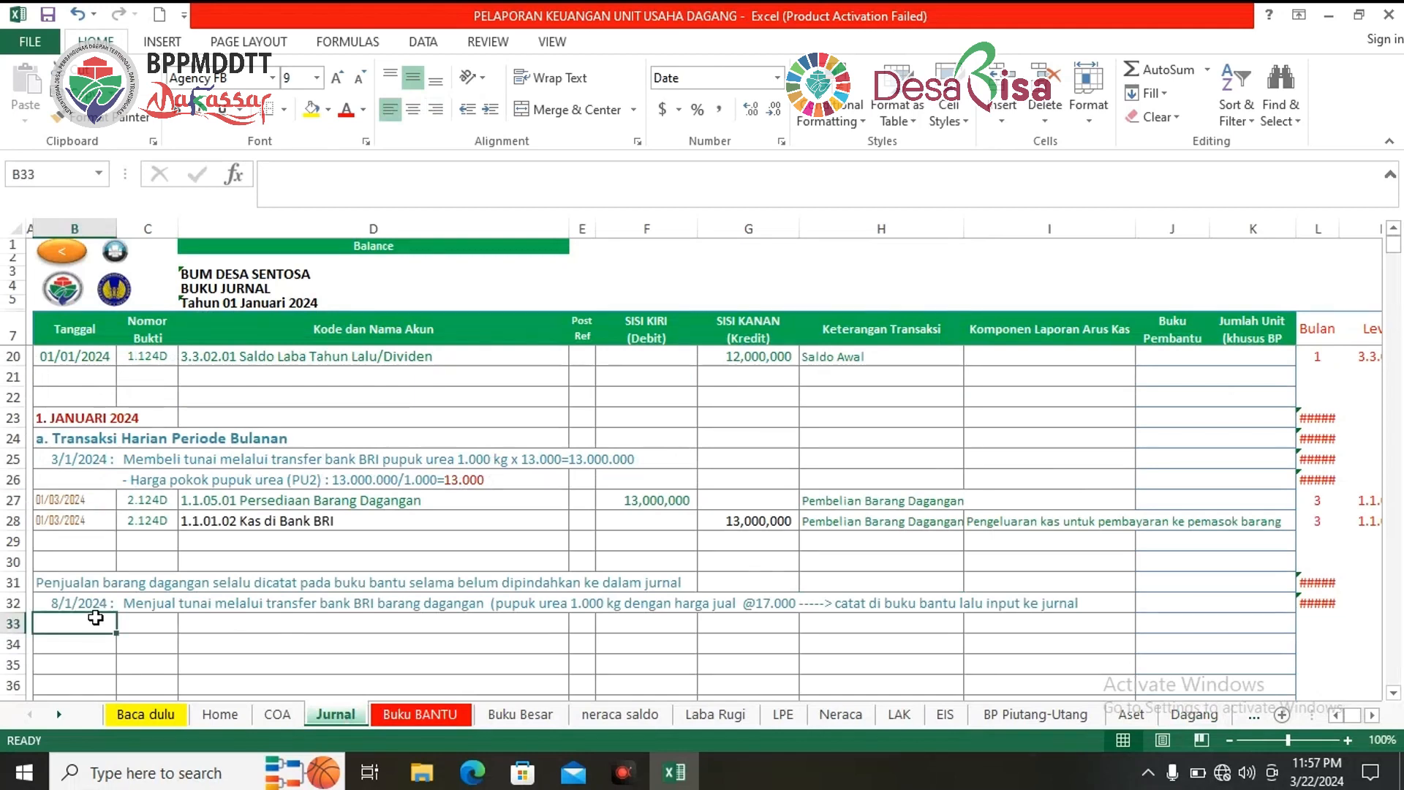
double_click(96, 618)
text(8/1)
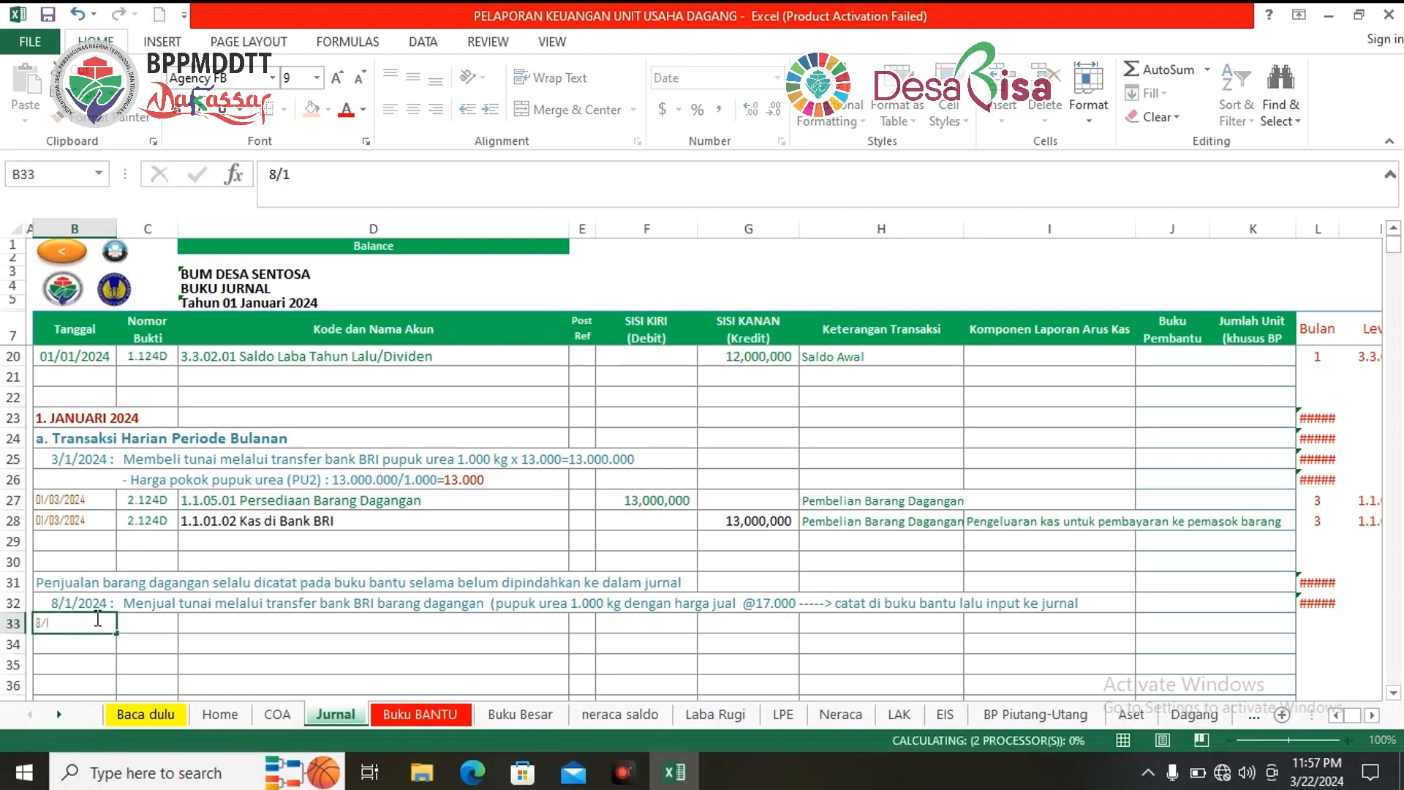
key(ctrl+Return)
click(112, 644)
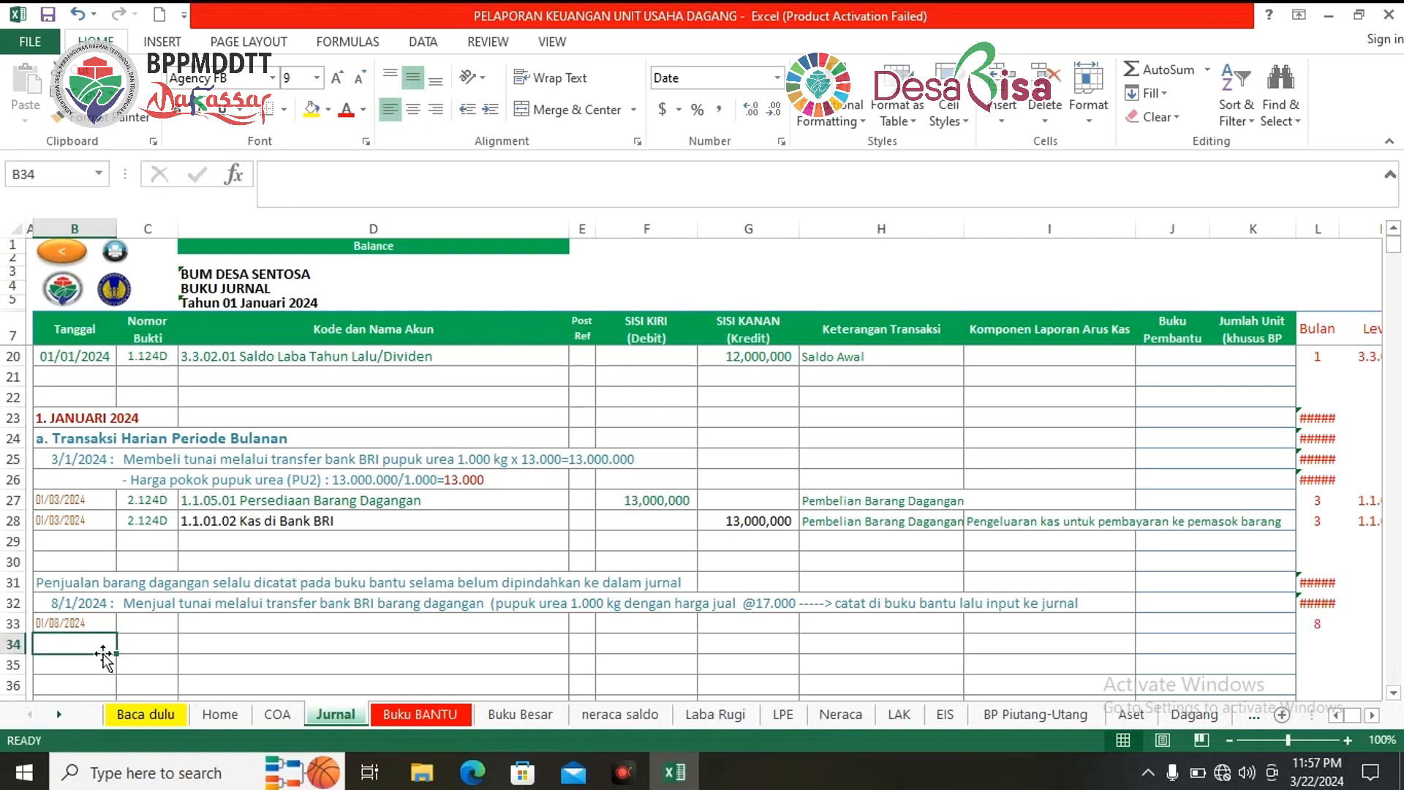
click(165, 620)
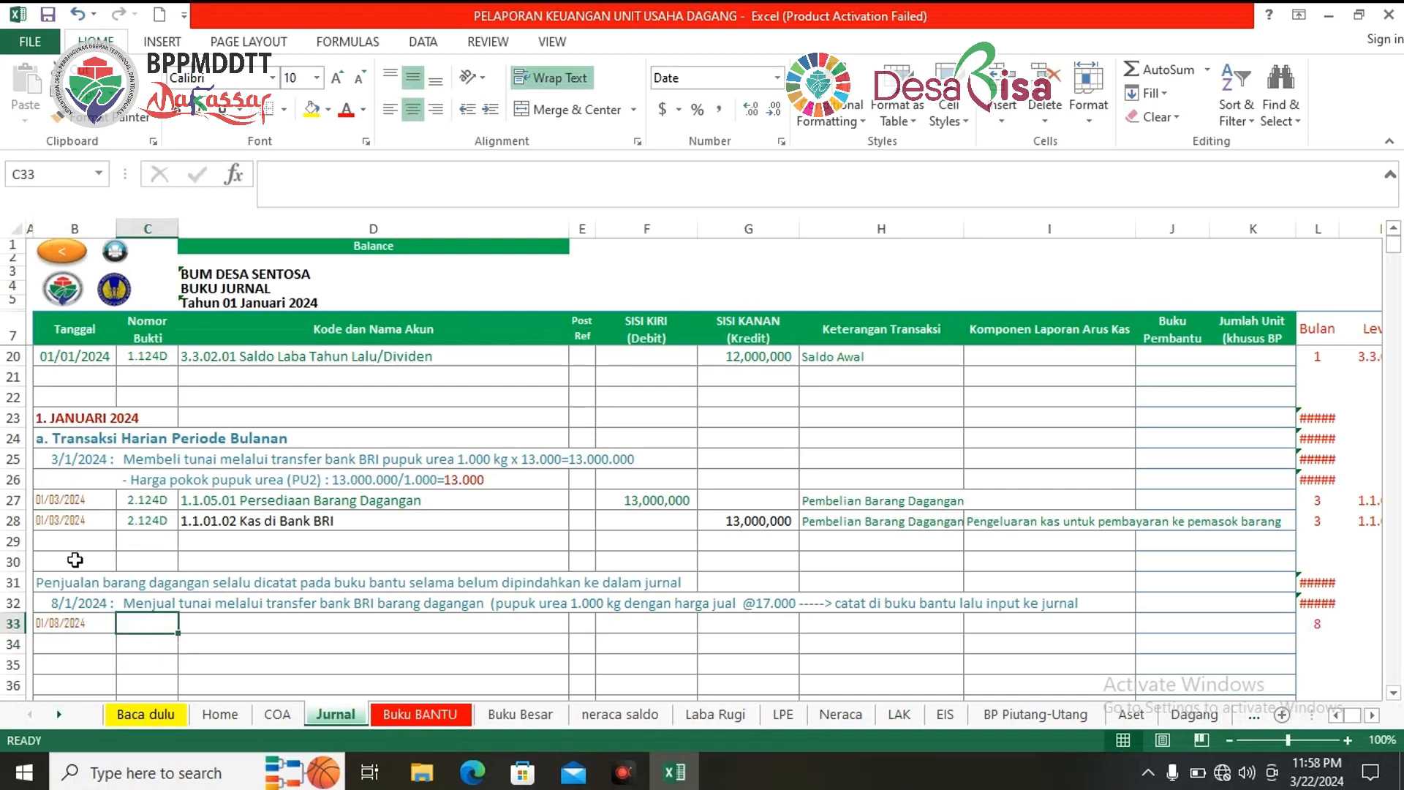
Step: In journal row 33, enter the date 8/1 and the Nomor Bukti 3.124D for the fertilizer sale
scroll(73, 557, up, 2)
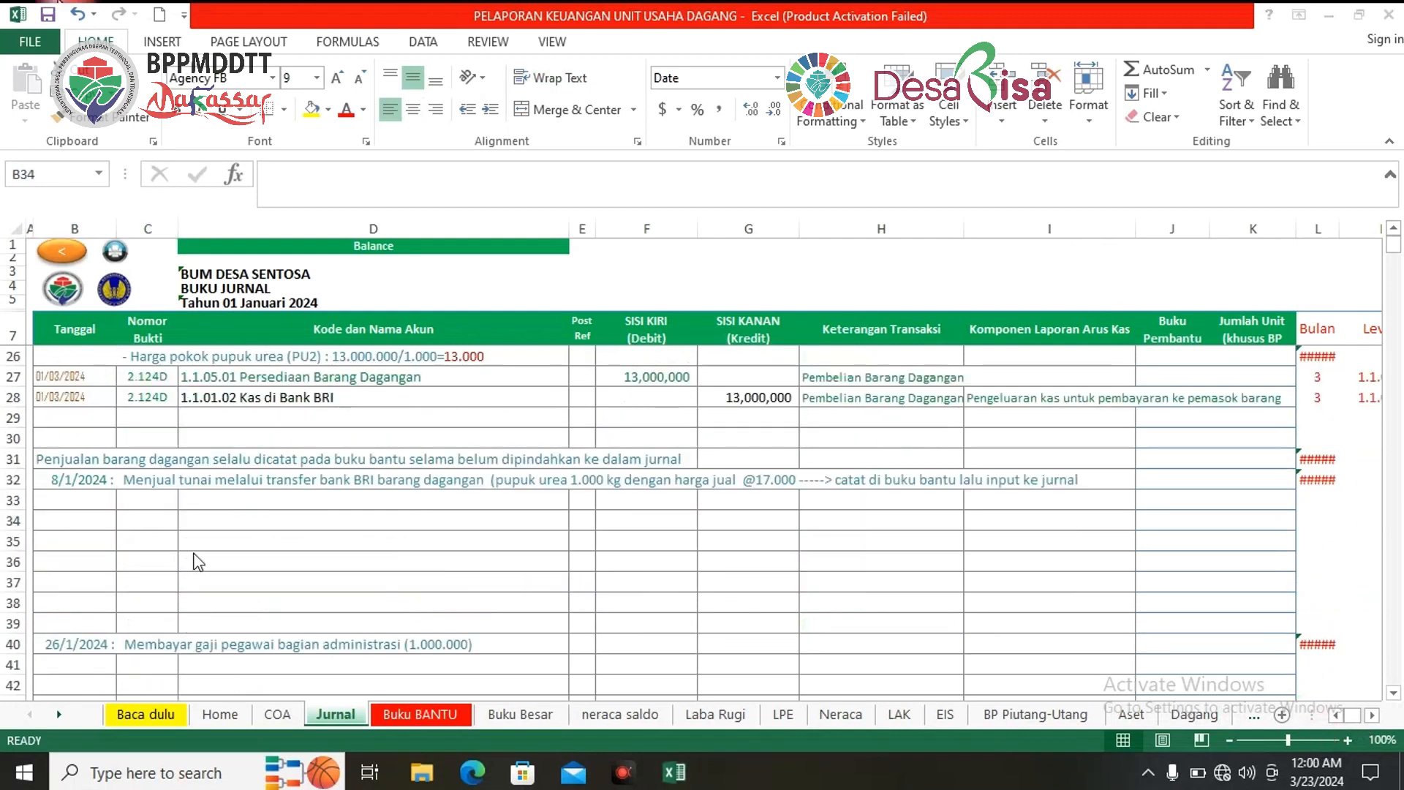
click(155, 539)
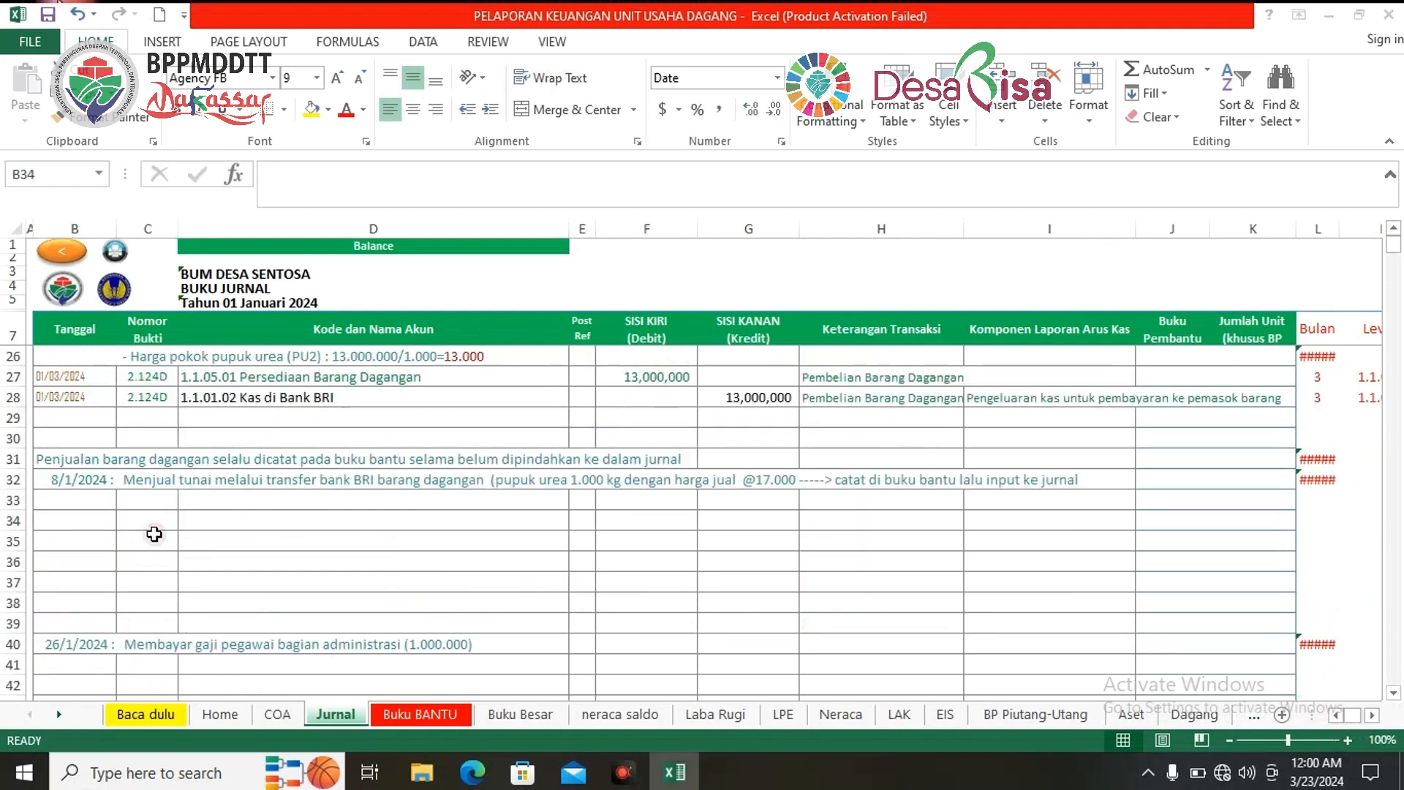
click(86, 499)
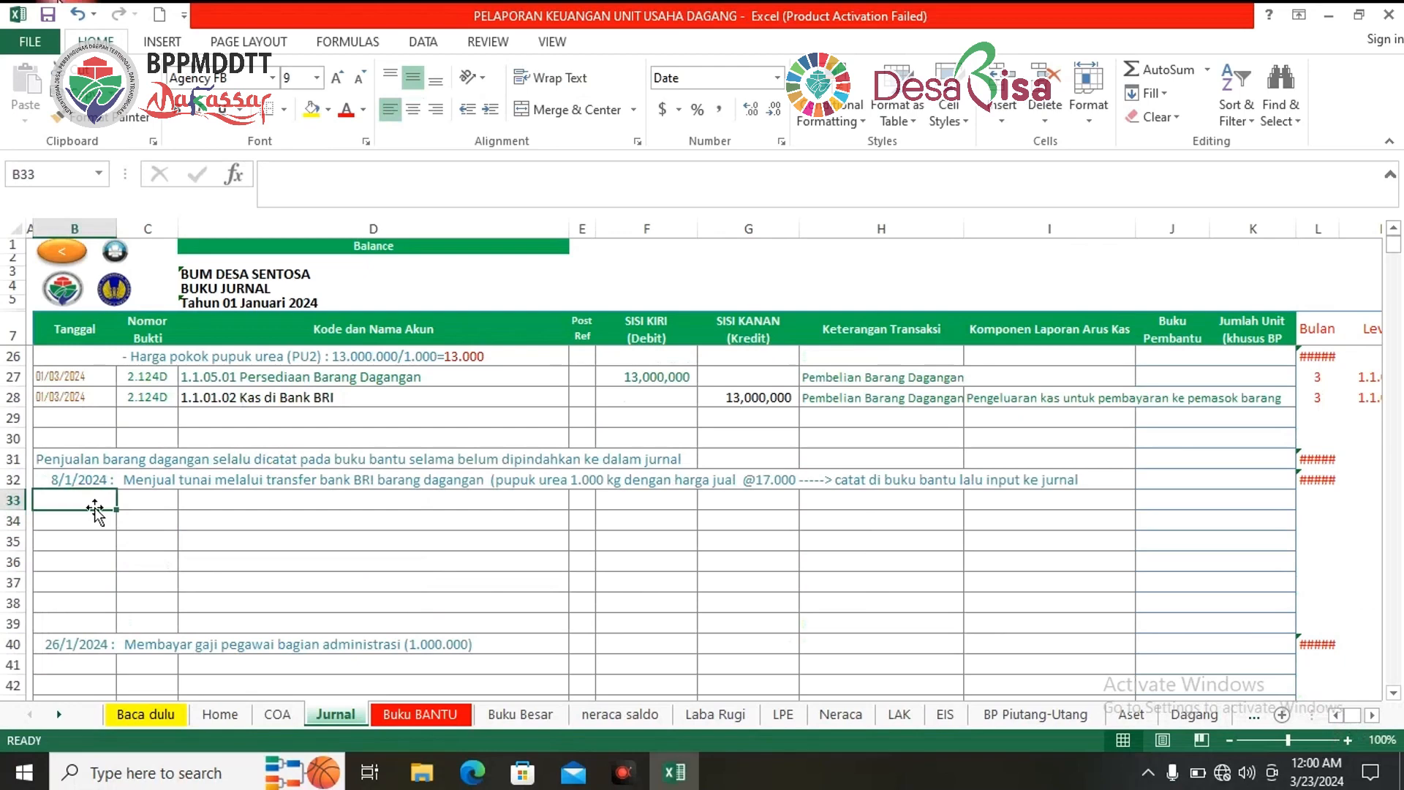
text(8/)
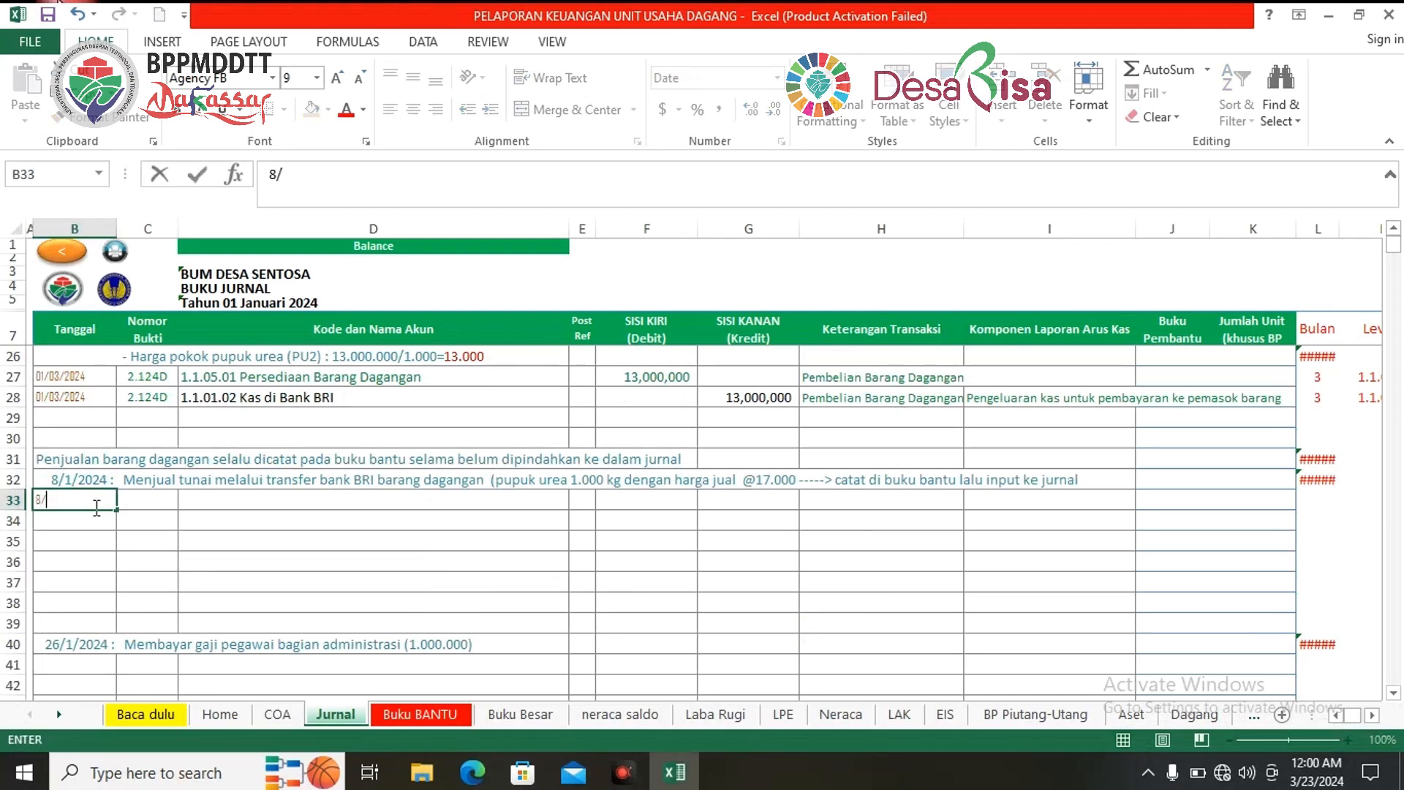
text(1/0)
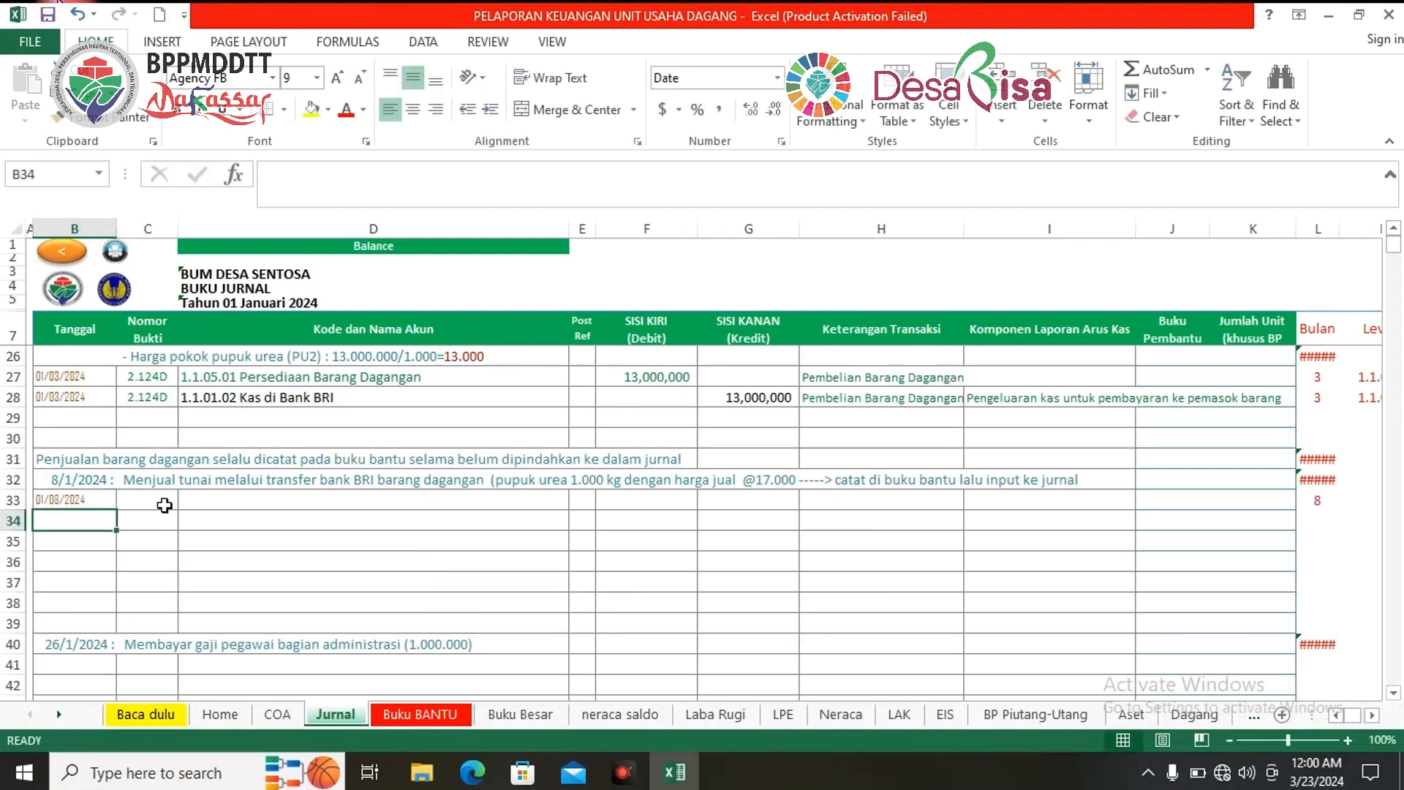
click(165, 502)
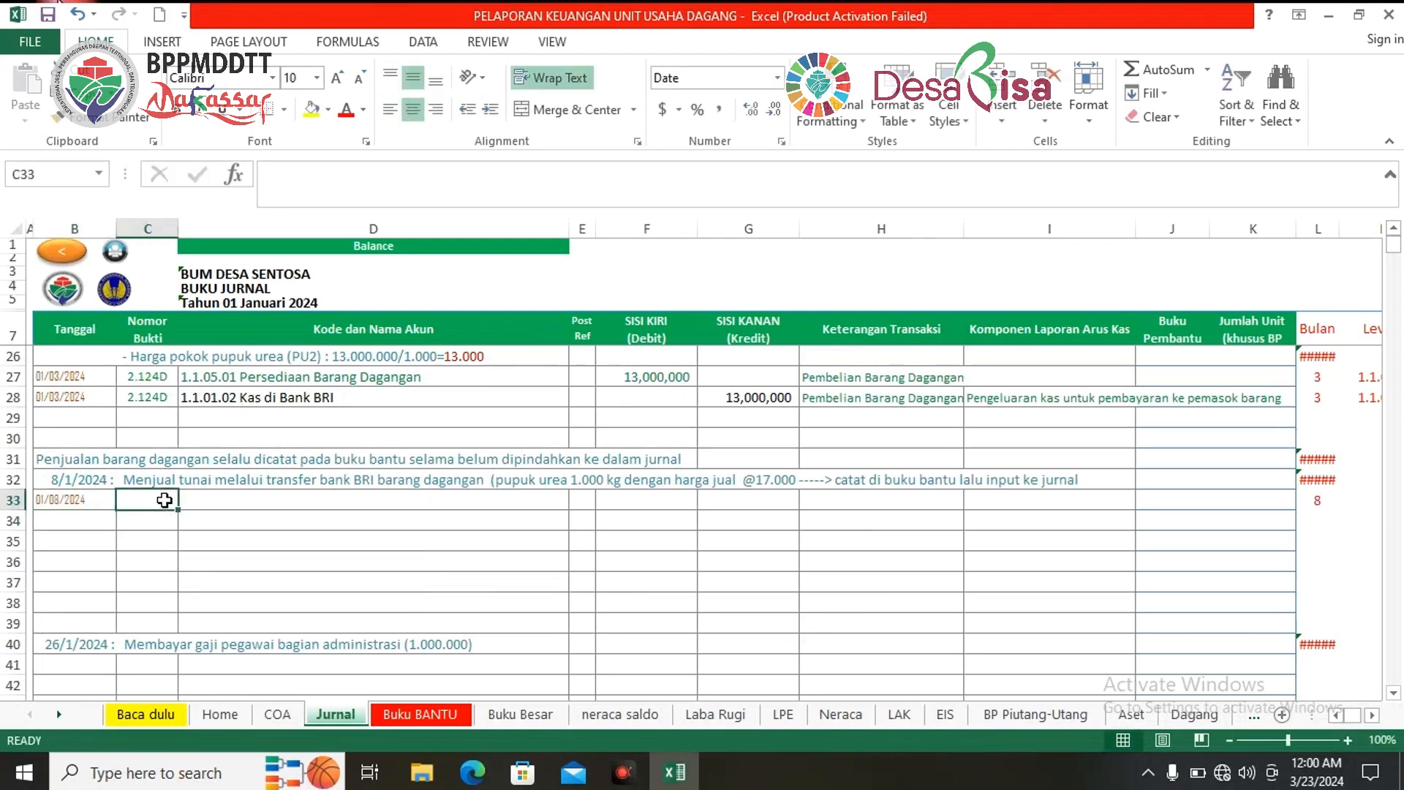
text(3)
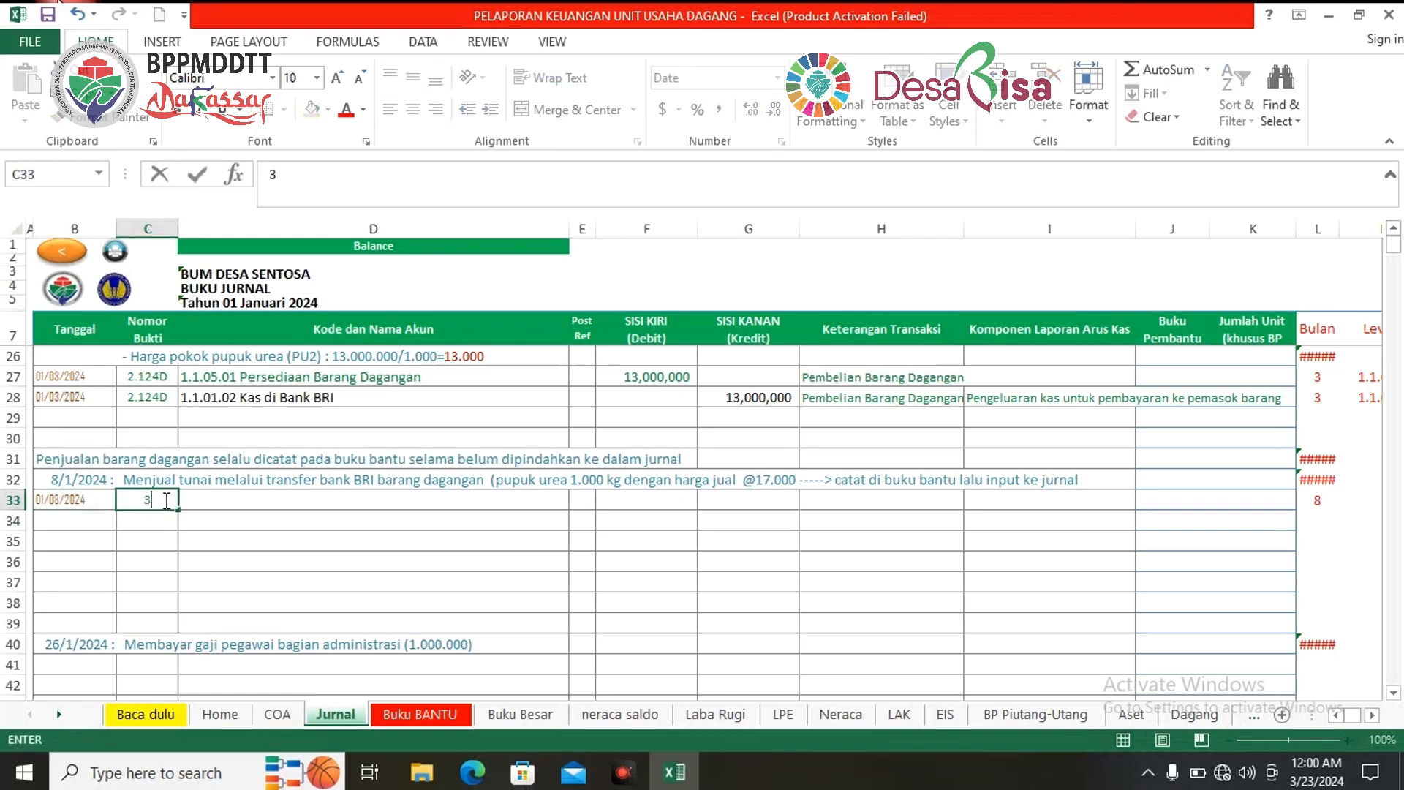
text(.124D)
Step: In journal row 33, look up "bank bri" in Kode dan Nama Akun and choose account 1.1.01.02 Kas di Bank BRI
click(299, 497)
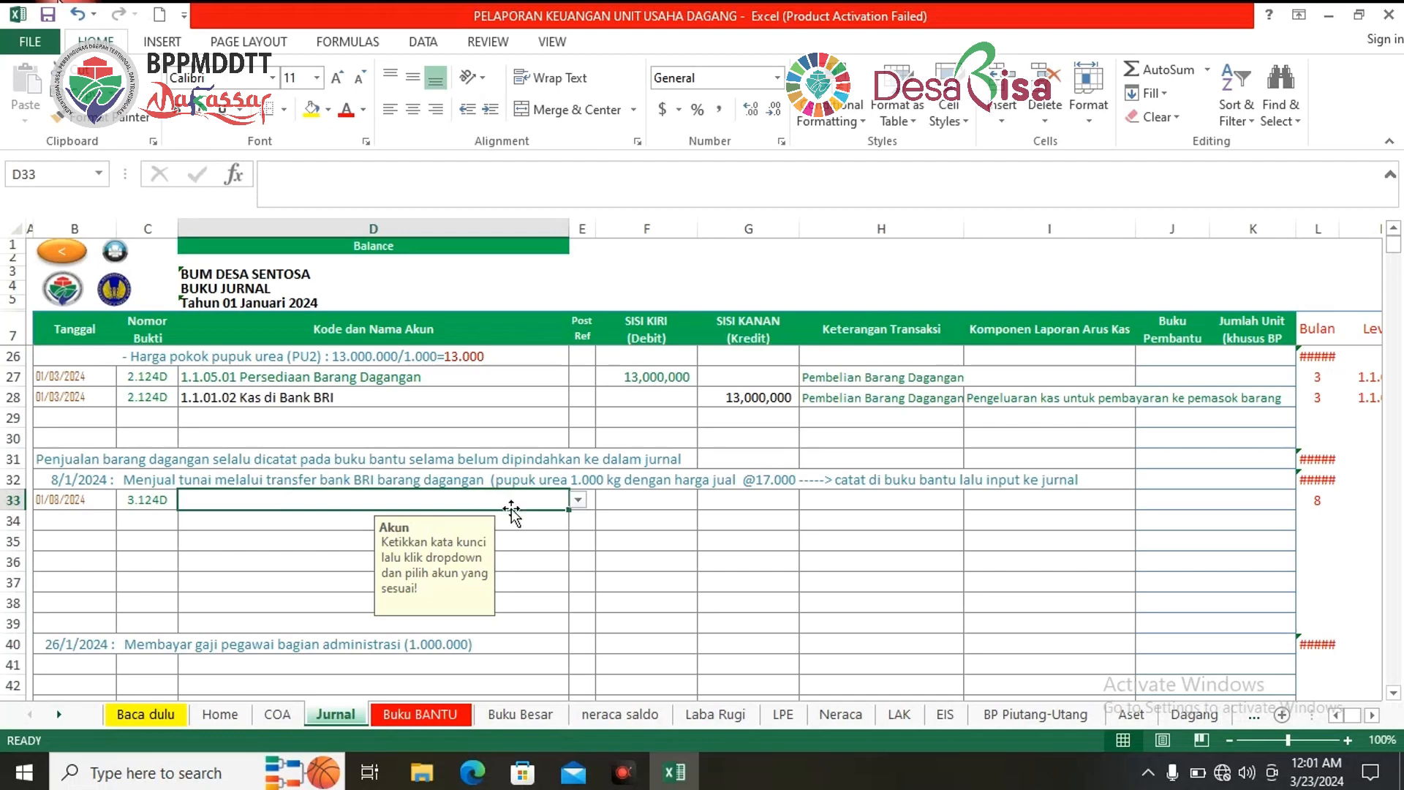
text(bank bar)
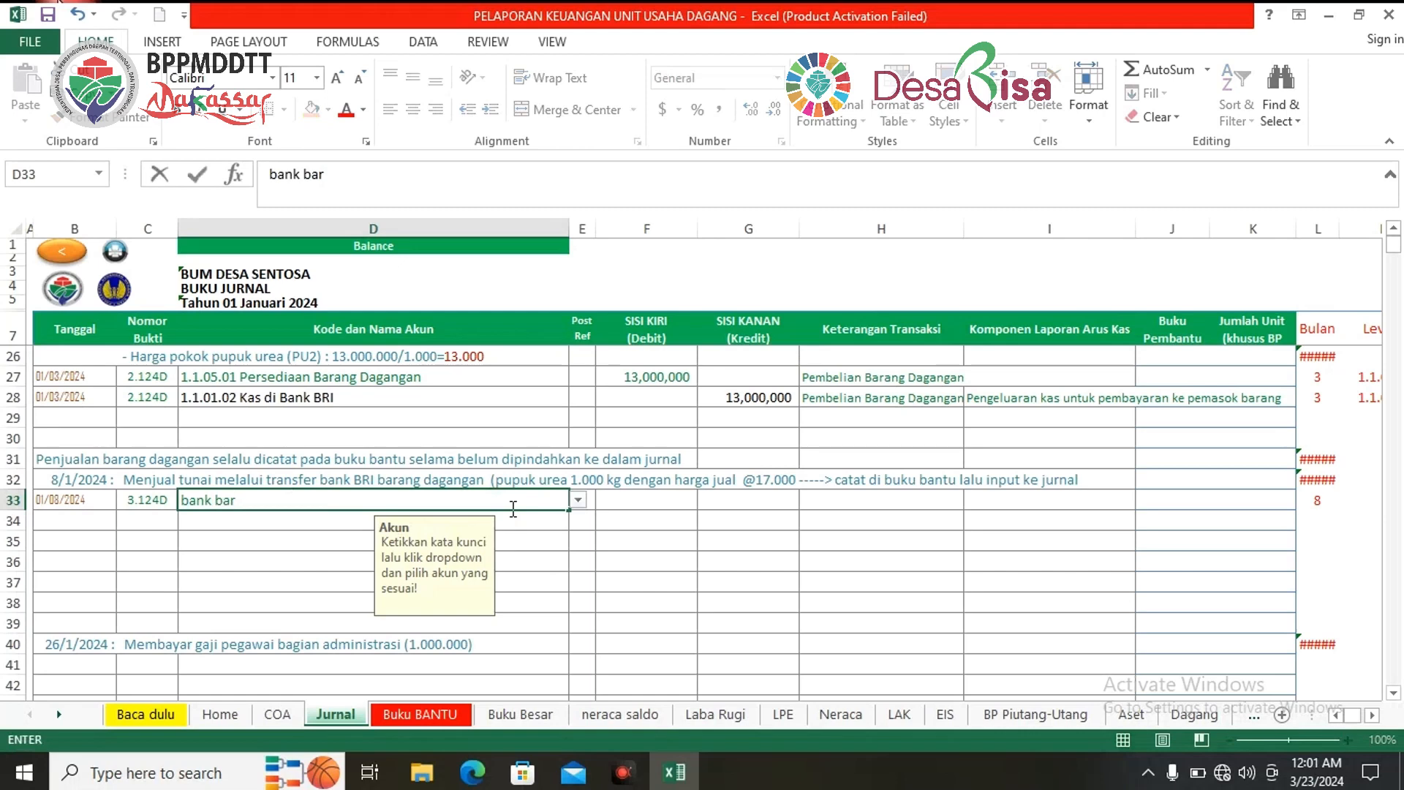
key(BackSpace)
key(BackSpace)
text(ri)
click(582, 504)
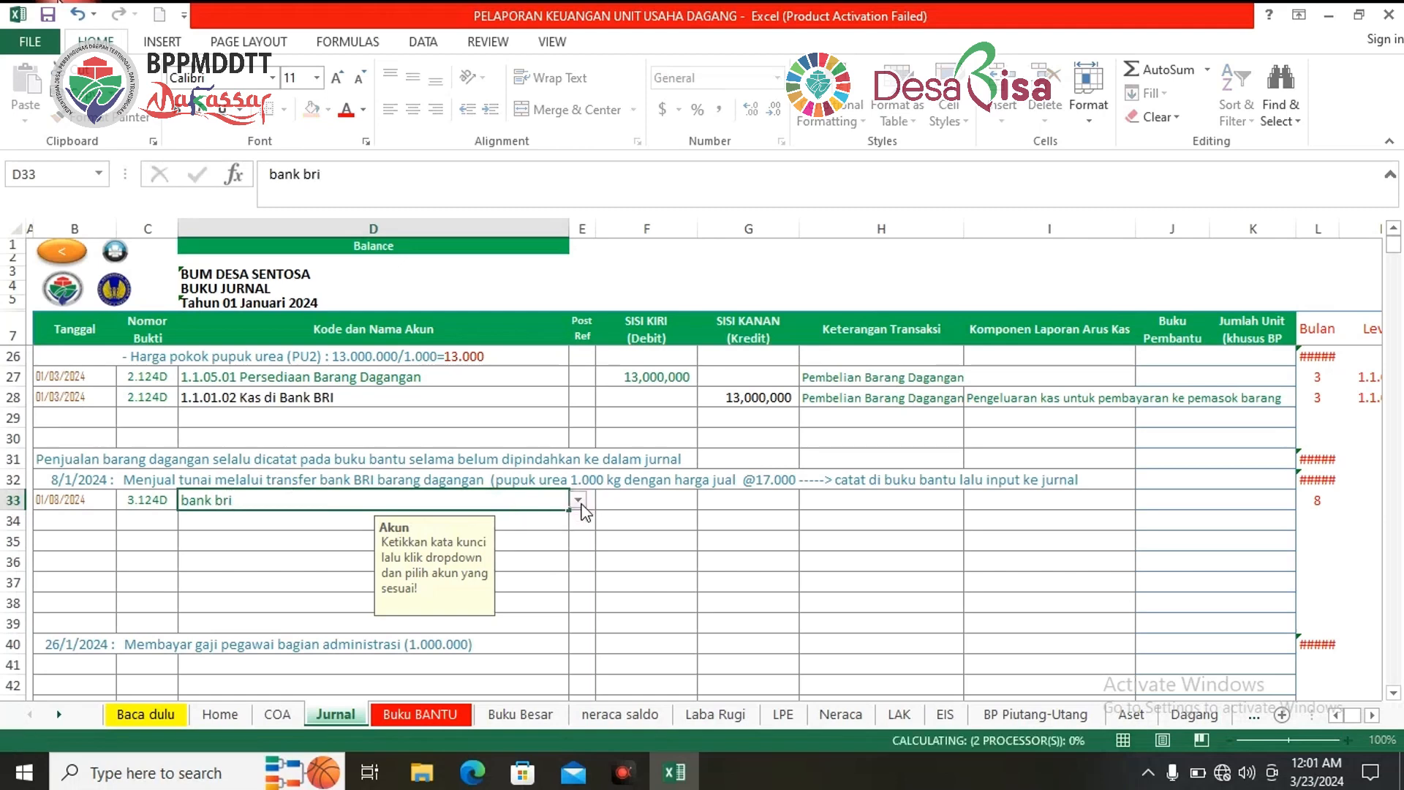
click(579, 502)
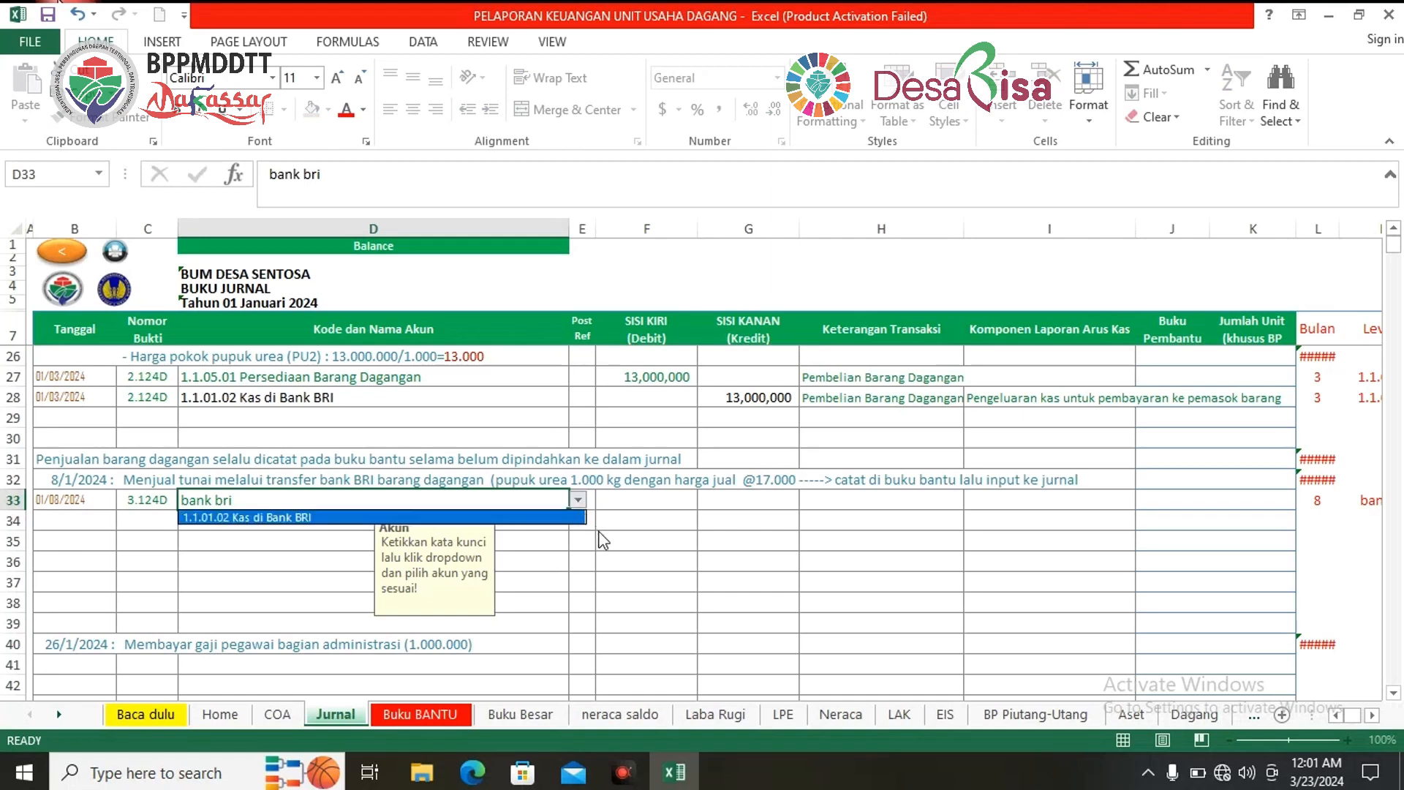
click(291, 517)
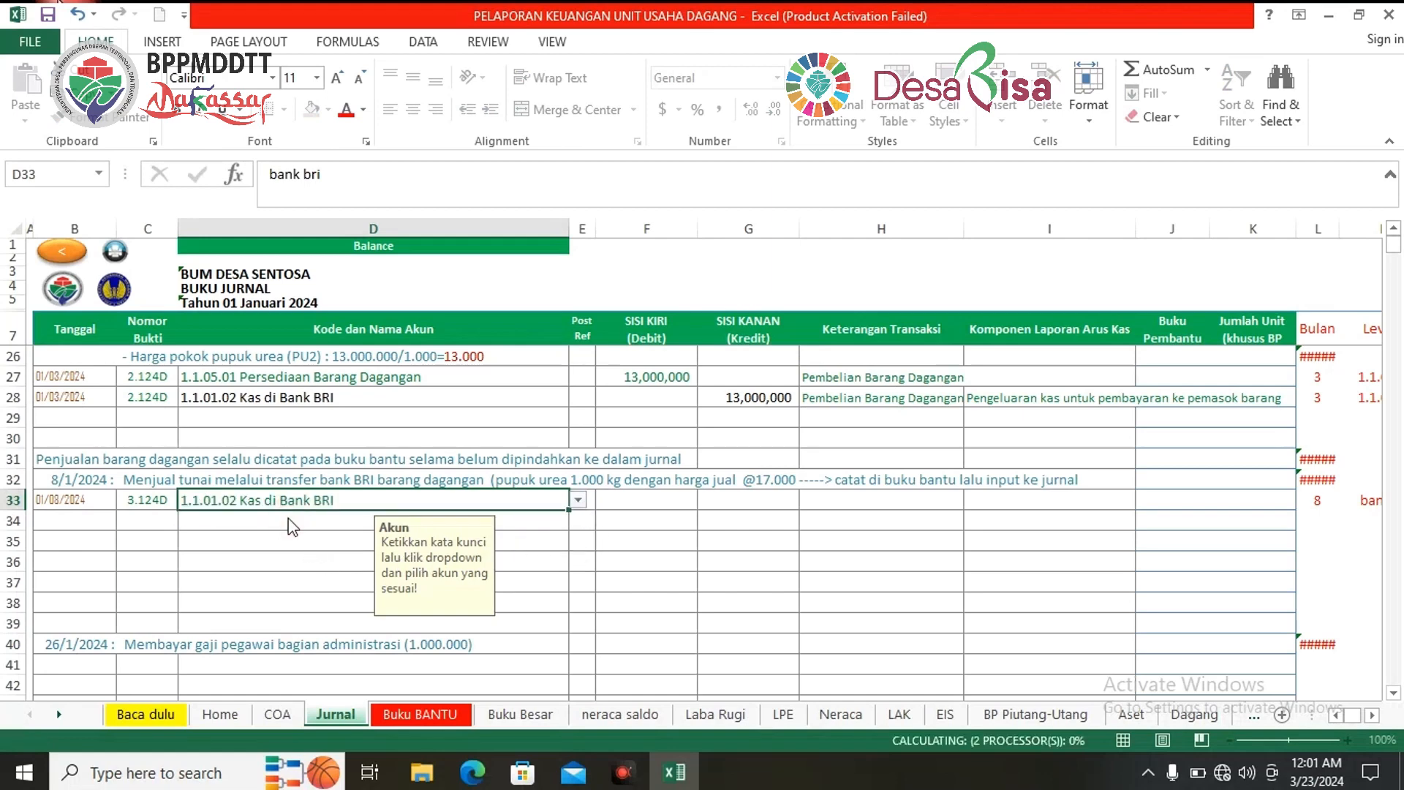
Step: Enter a debit of 17000000 for Kas di Bank BRI in row 33
click(642, 504)
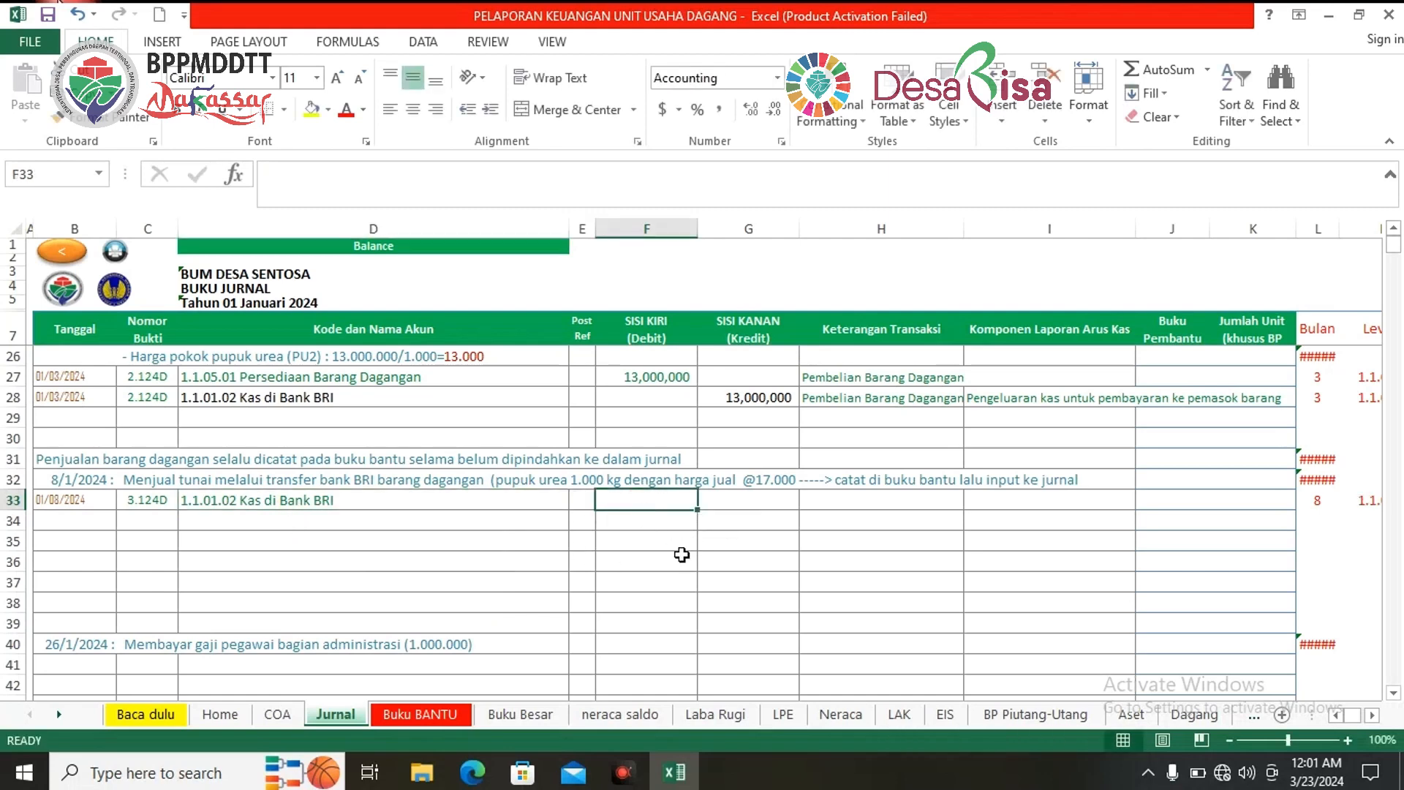
text(17000000)
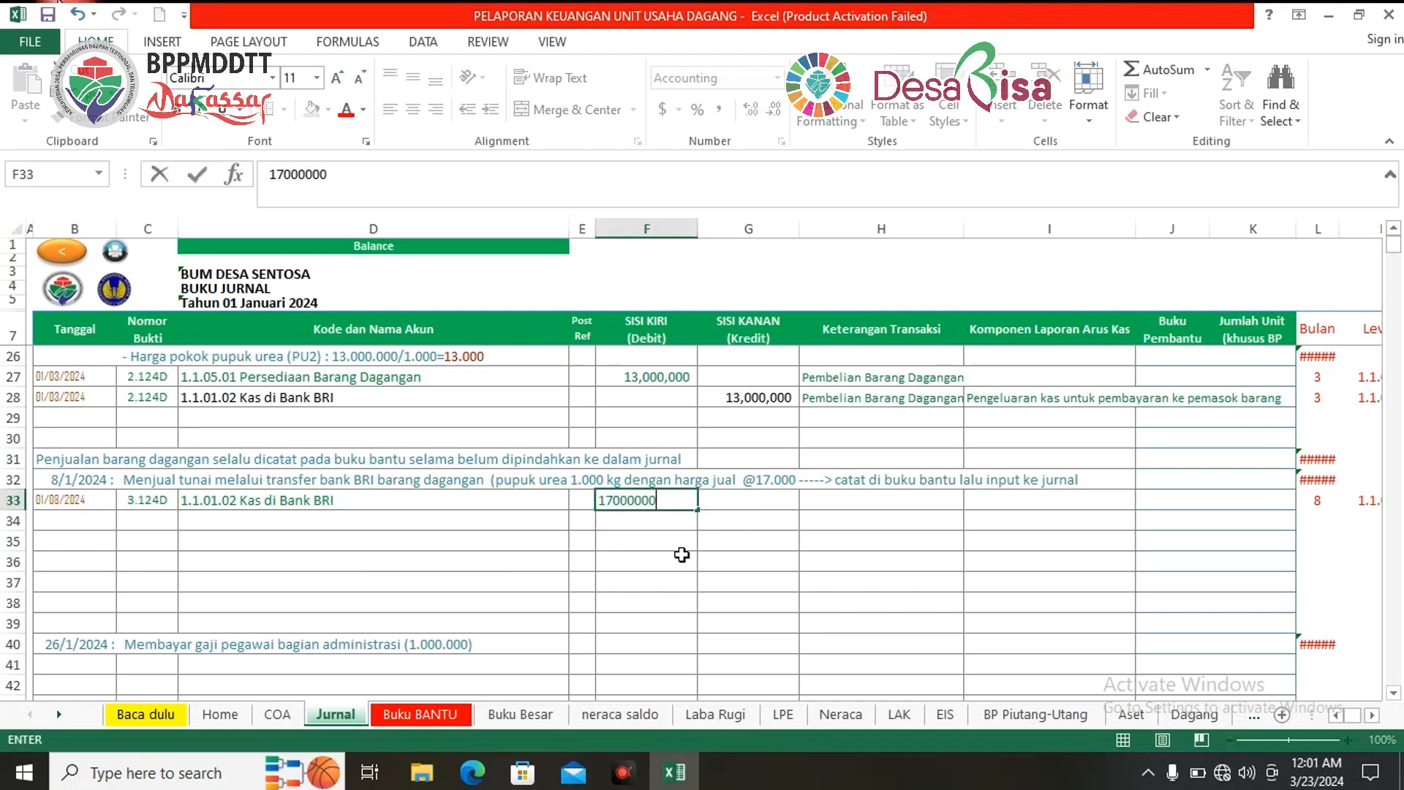
key(Return)
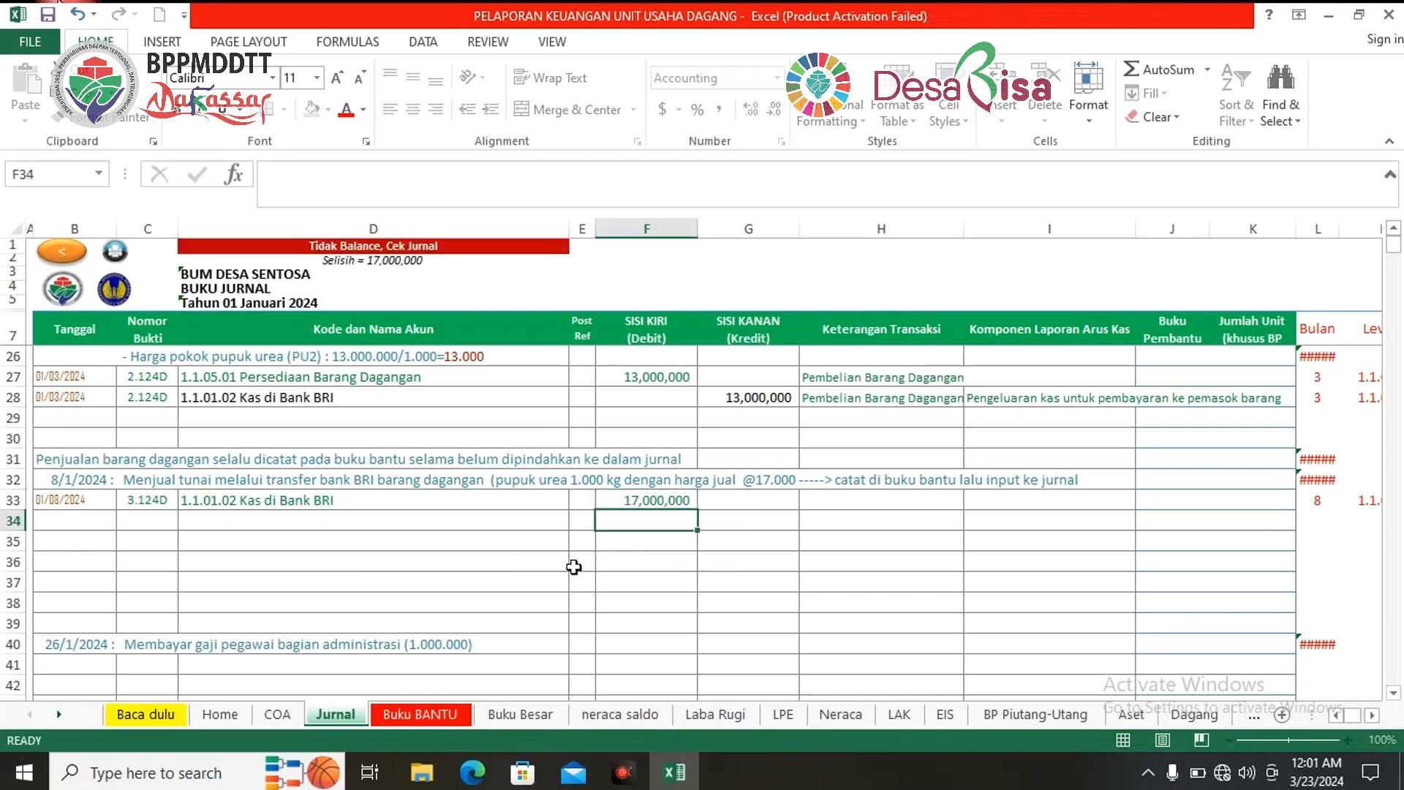
Step: Enter "Penjualan Barang dagangan" as the Keterangan Transaksi of row 33
click(876, 502)
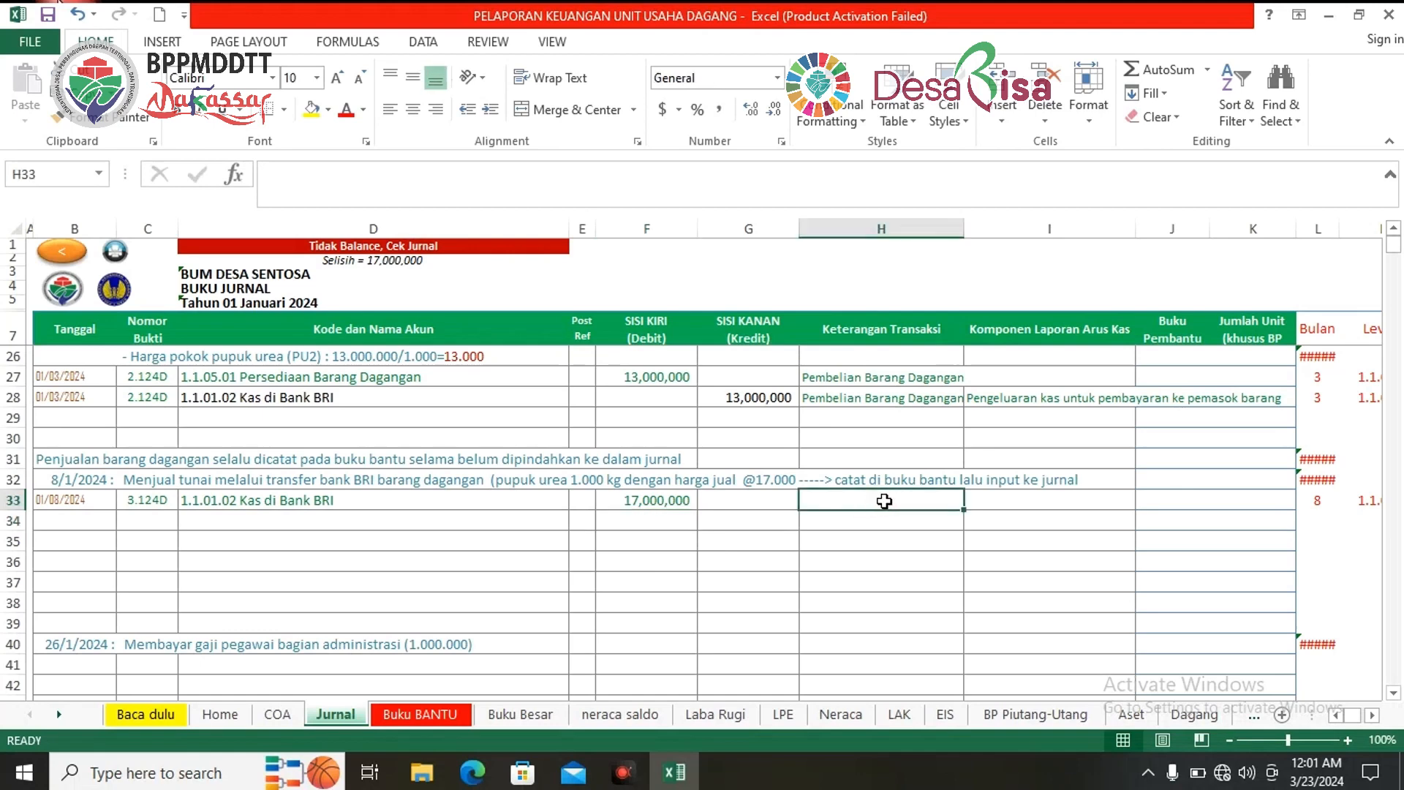
text(Penj)
text(ualan )
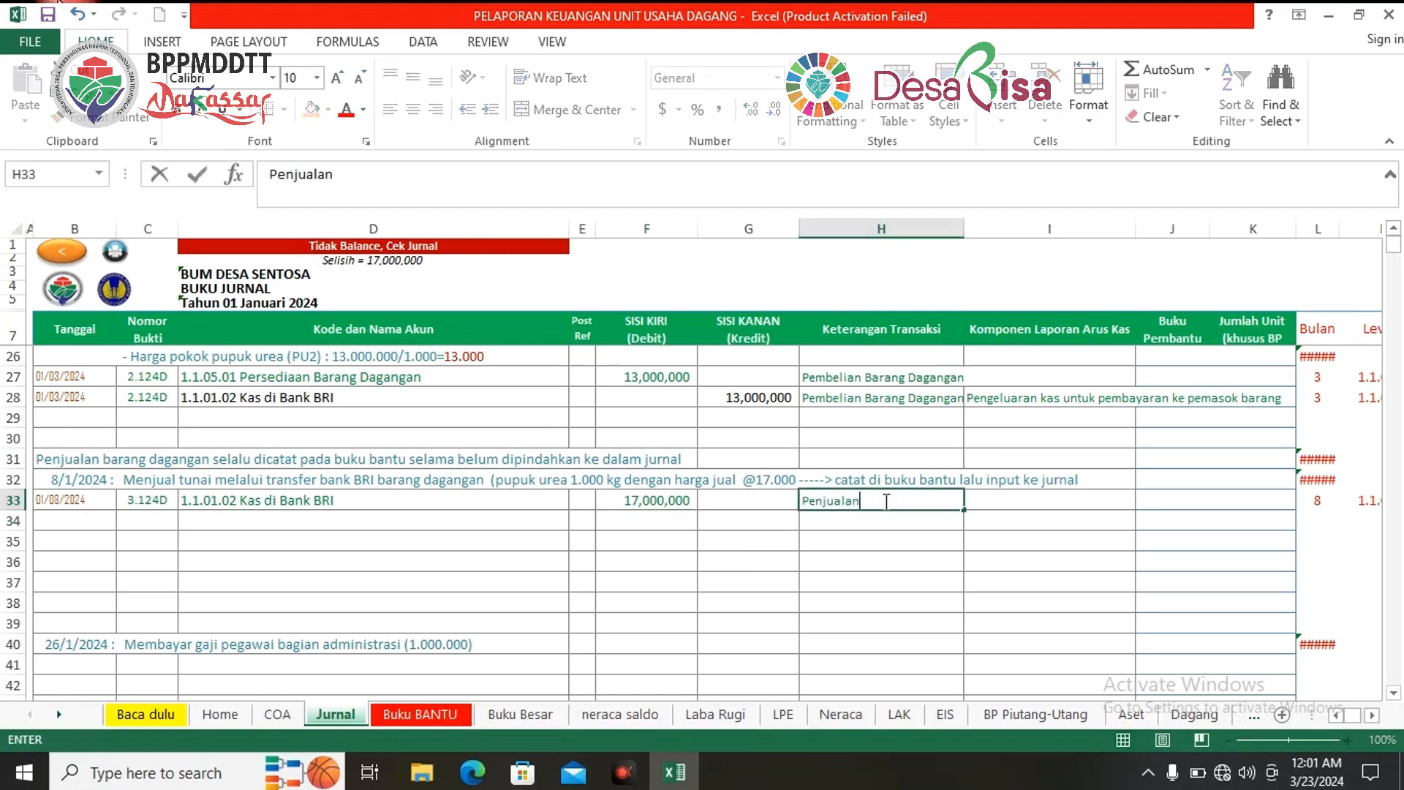
text(Barang dagangan)
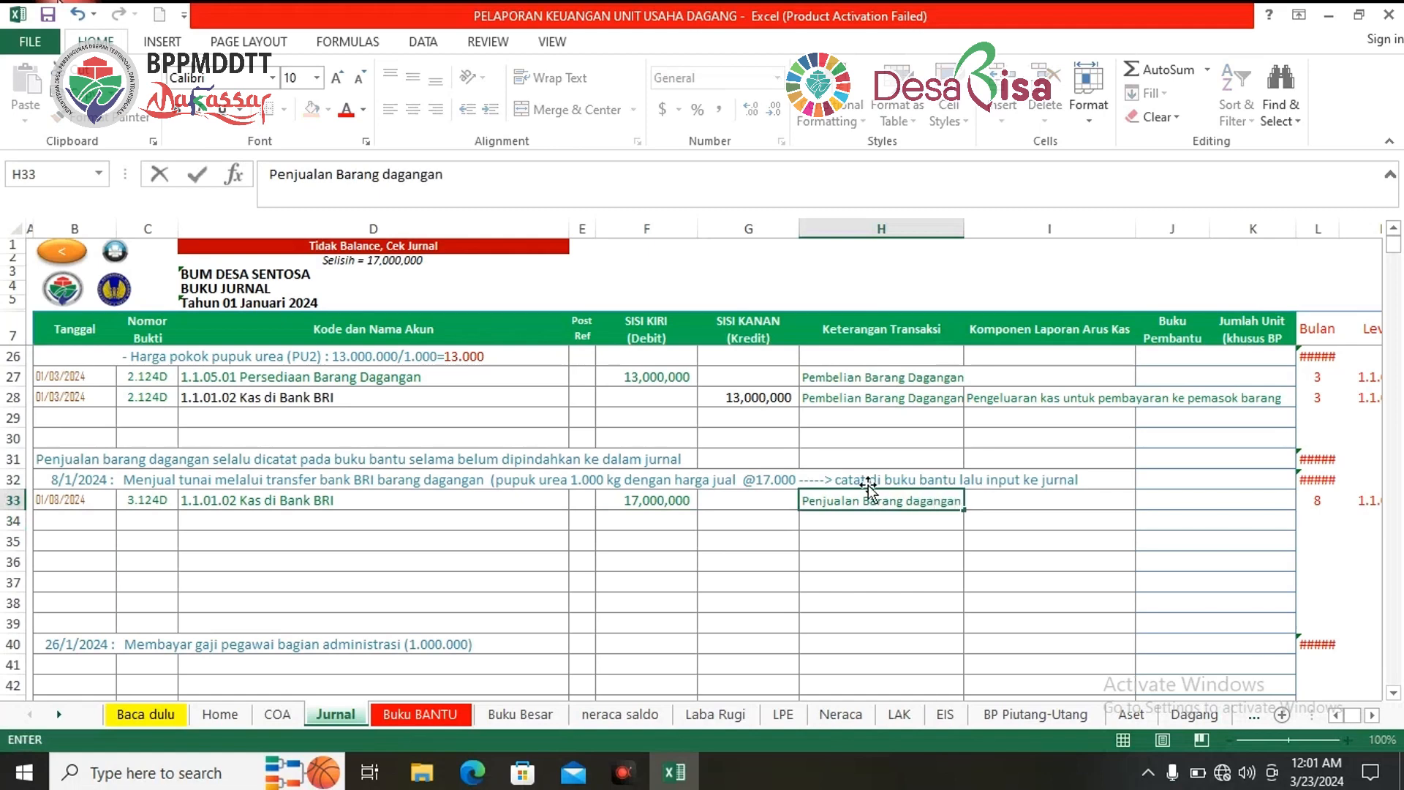
click(780, 583)
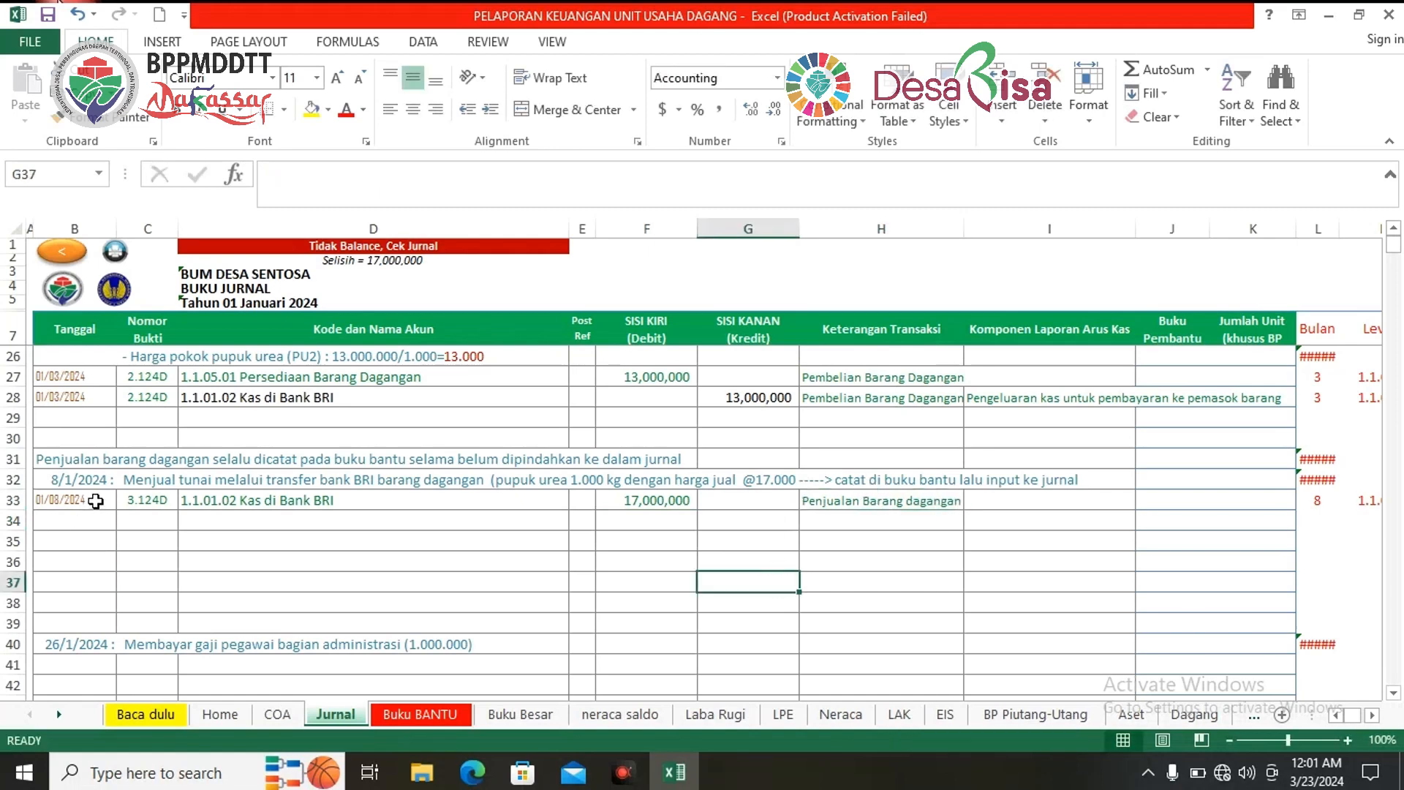
Step: Copy the date and Nomor Bukti of row 33 into row 34
drag(96, 501, 154, 501)
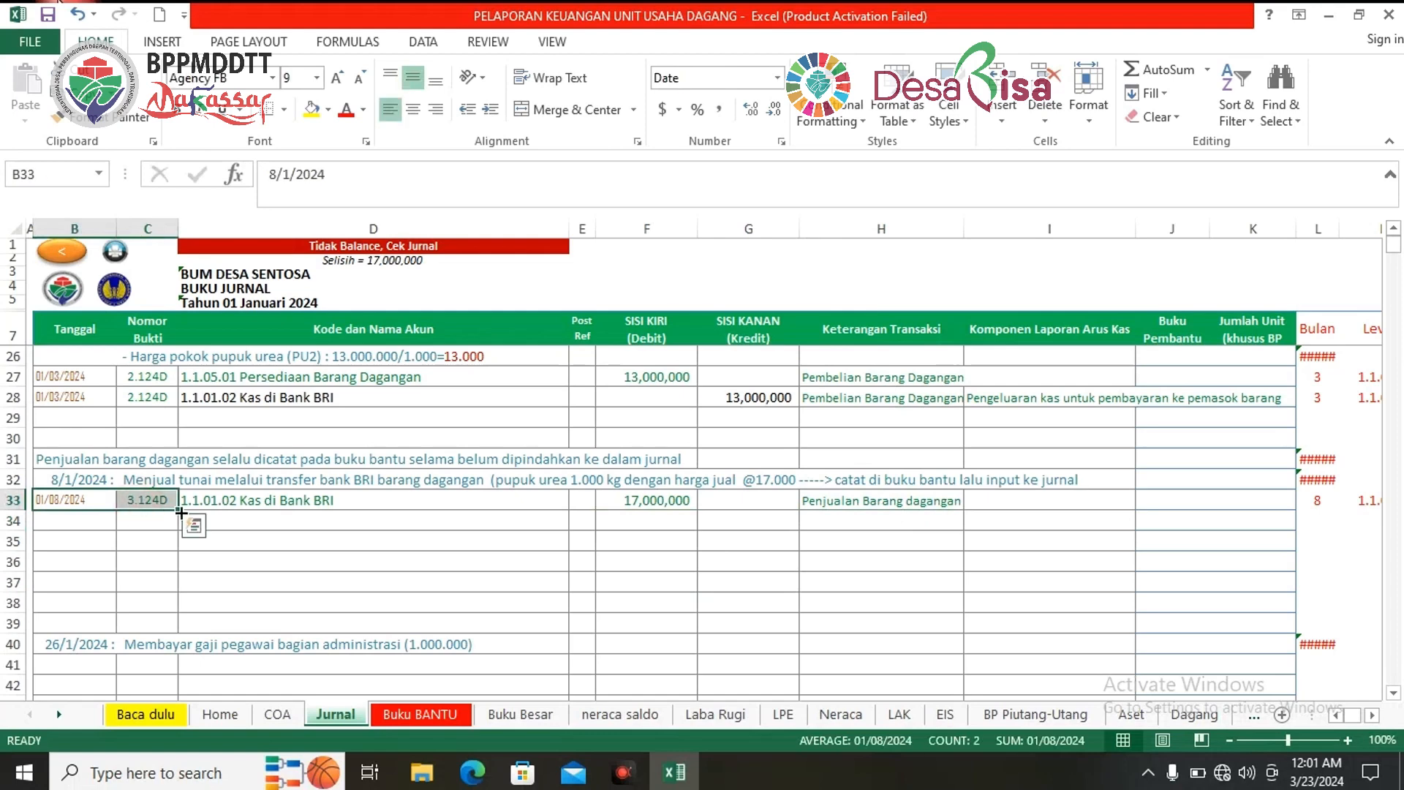
key(ctrl+c)
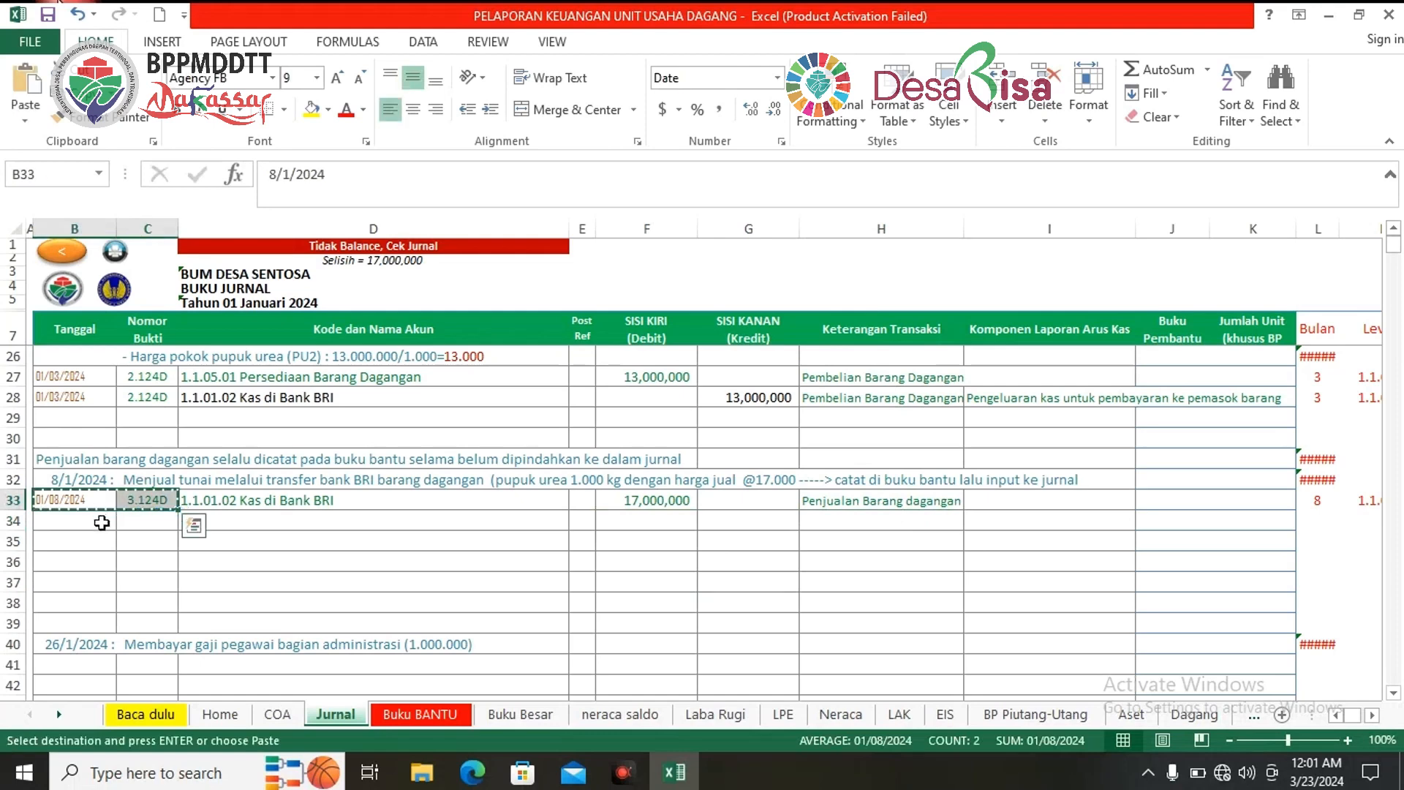
click(103, 520)
key(ctrl+v)
Step: For row 34, look up "Penjualan barang dagangan" and choose account 4.2.01.91 Pendapatan Penjualan Barang Dagangan
click(309, 518)
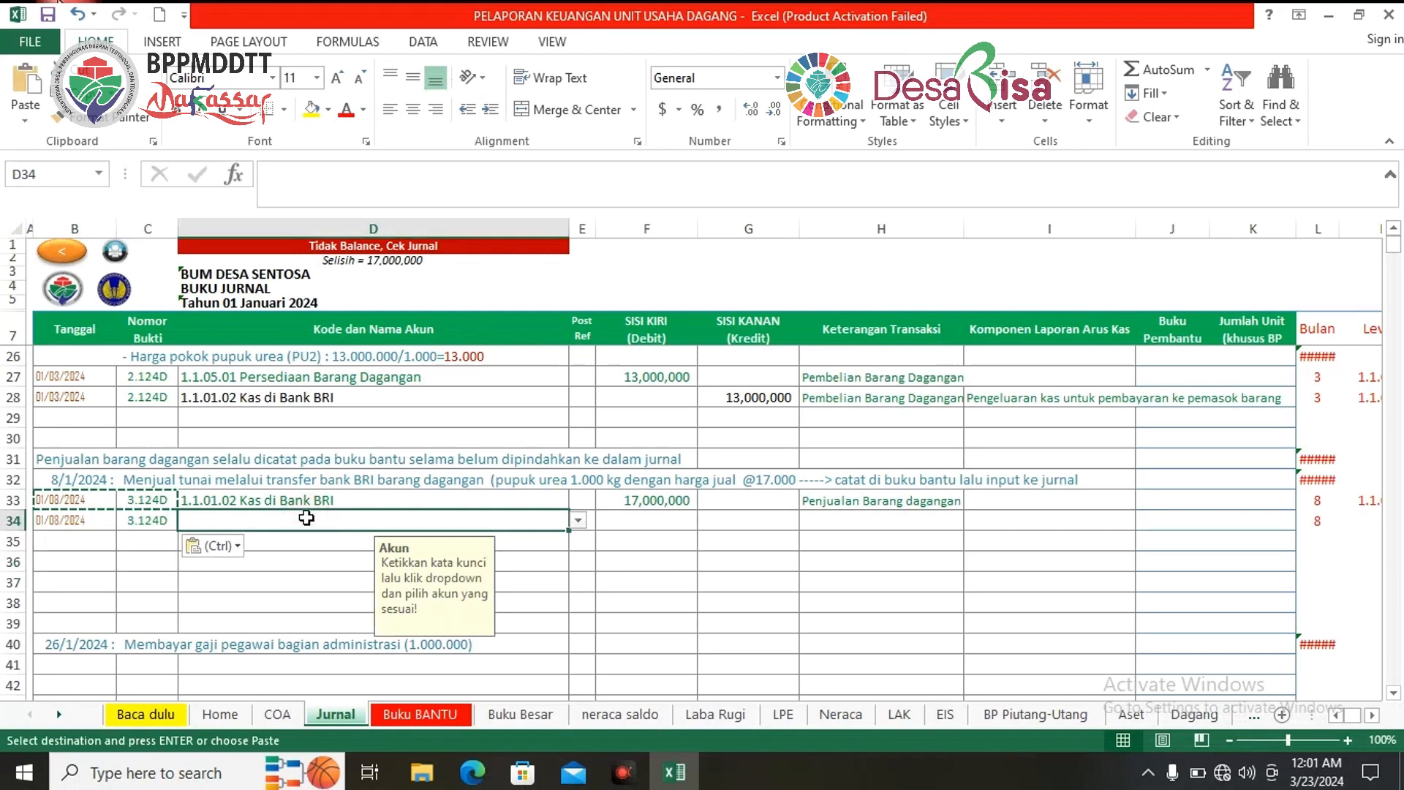
click(732, 517)
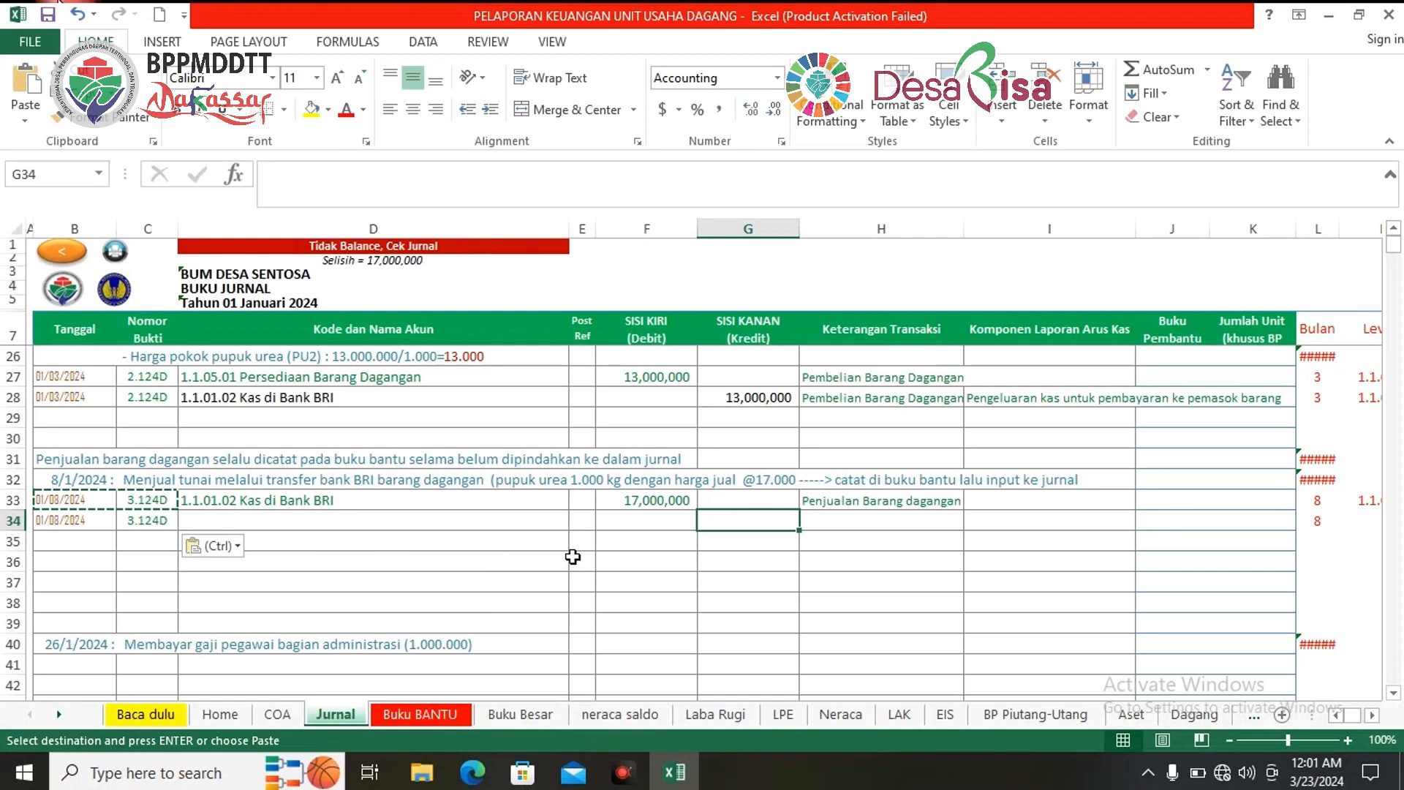
click(451, 522)
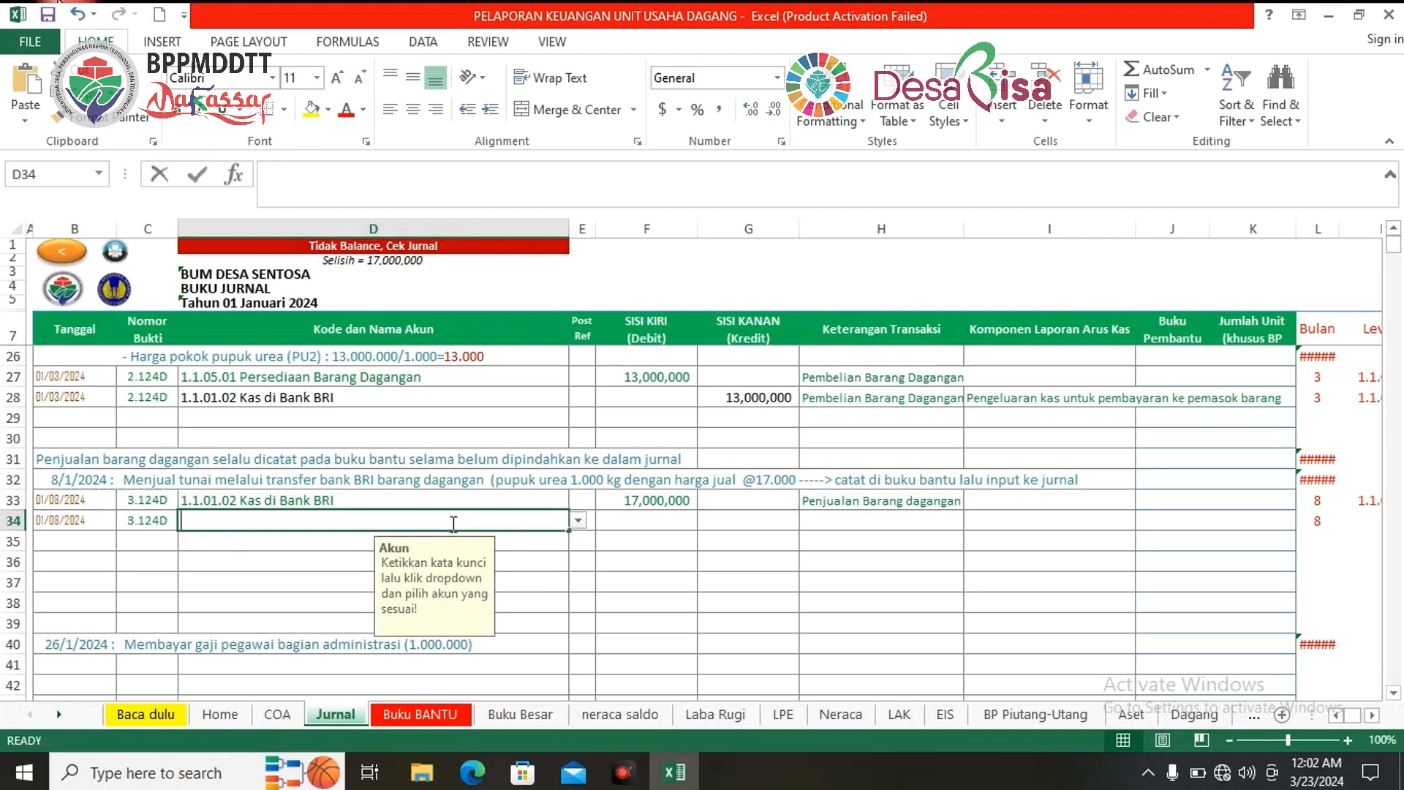
text(Penjualan)
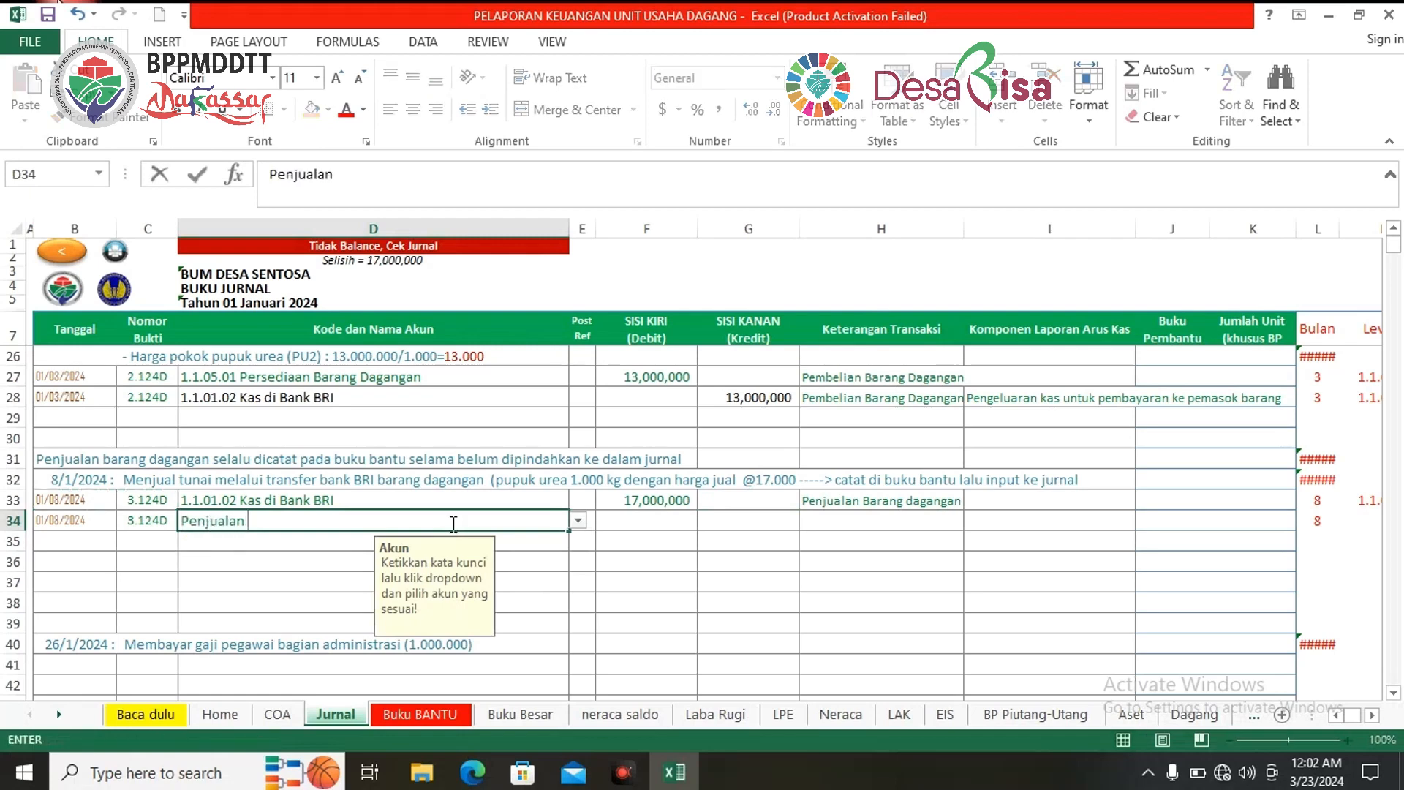
text( barang da)
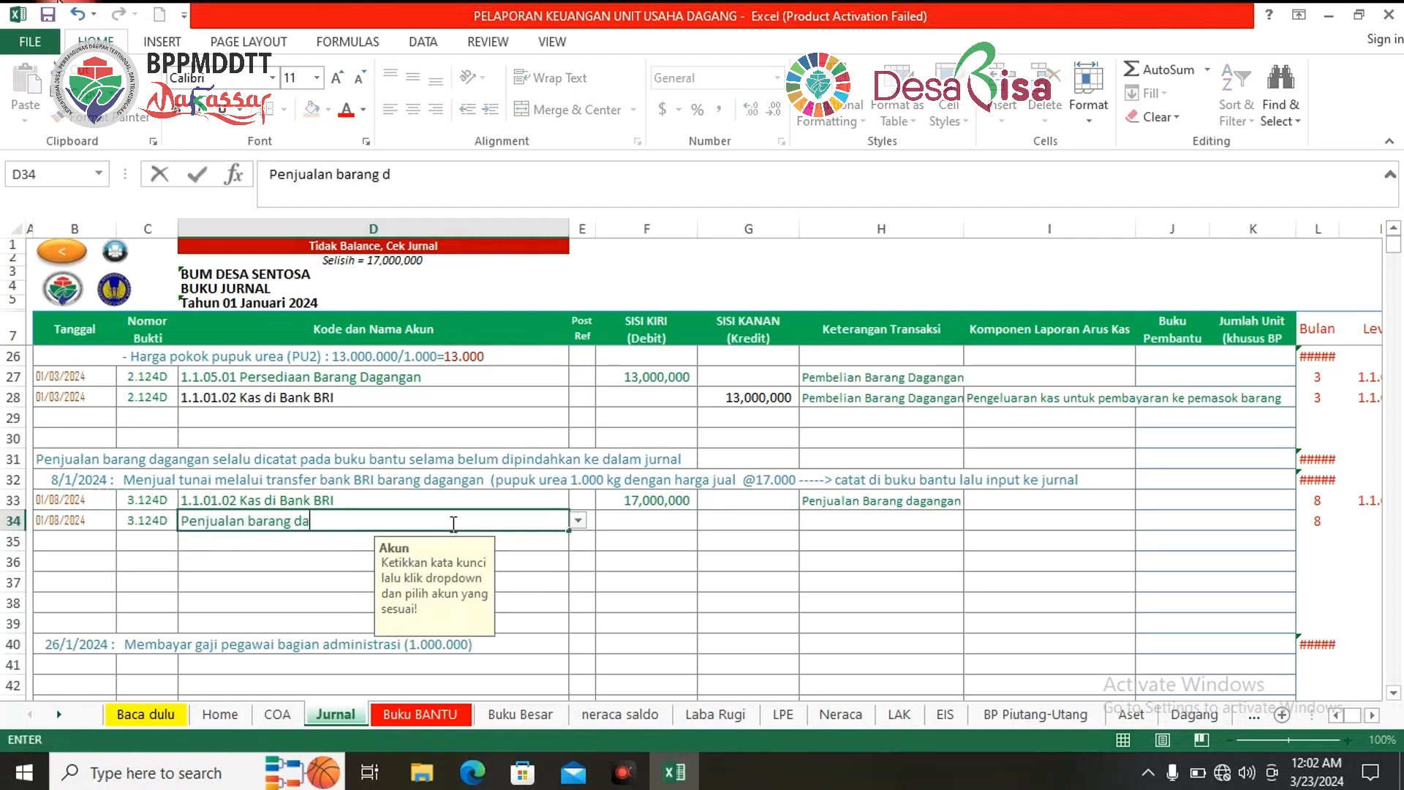
text(gangan)
click(579, 522)
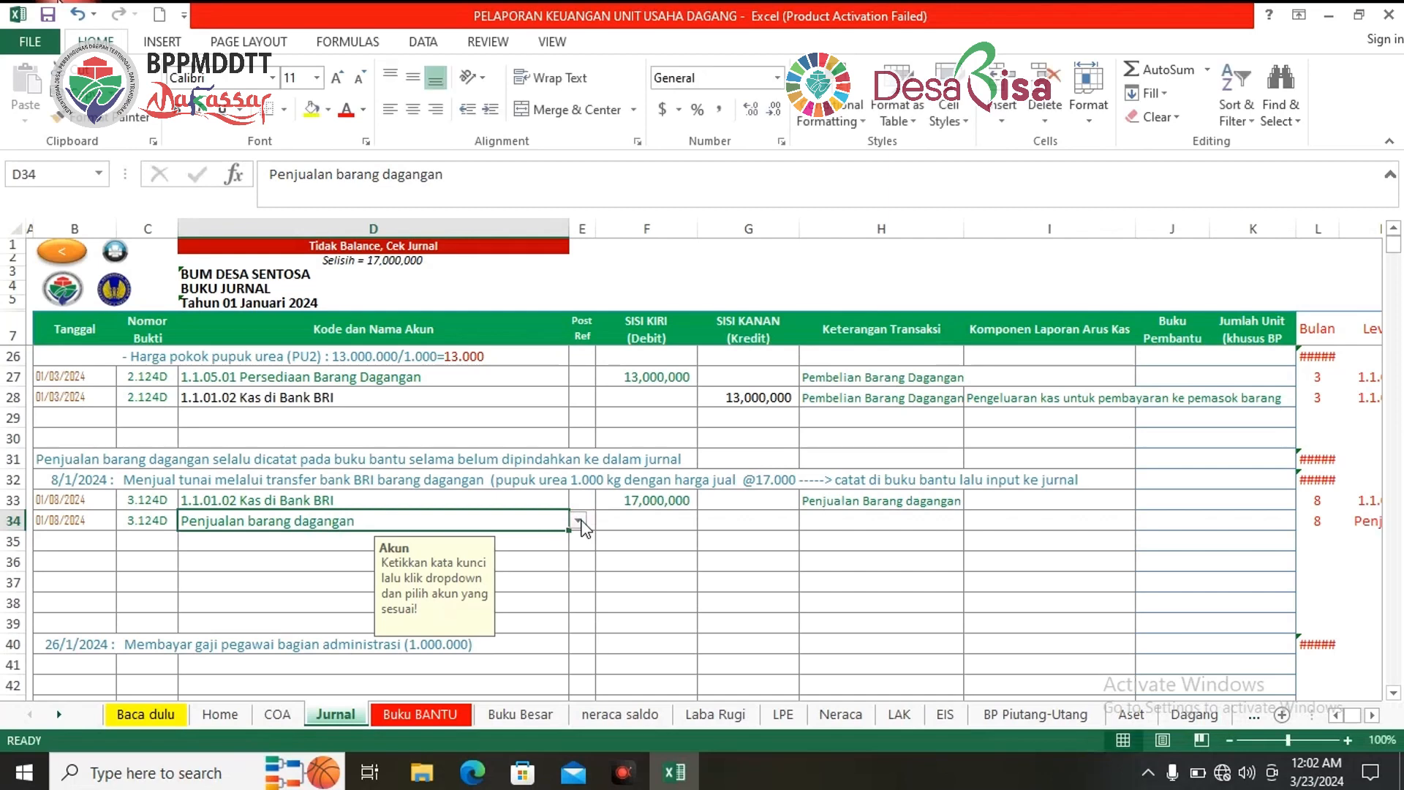
click(578, 521)
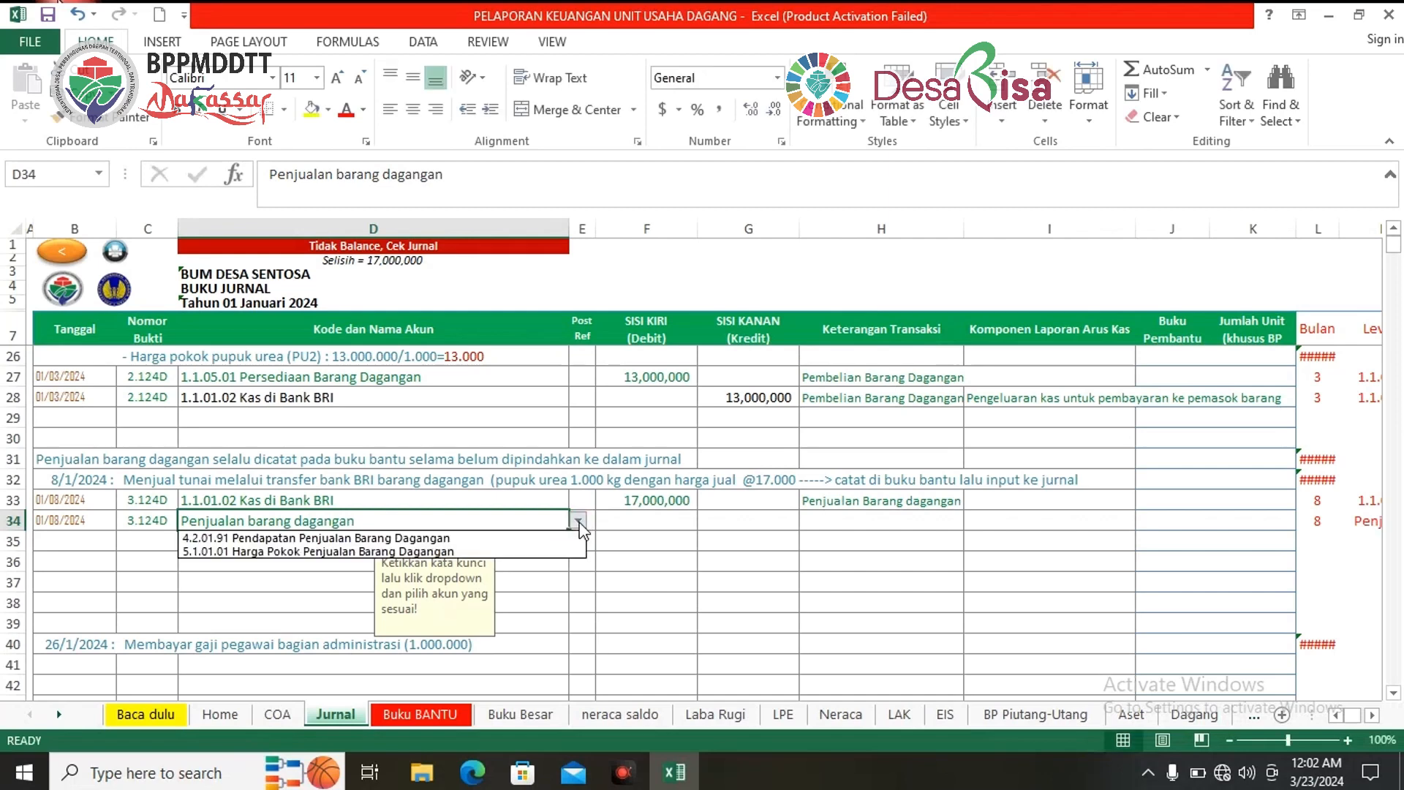
click(444, 542)
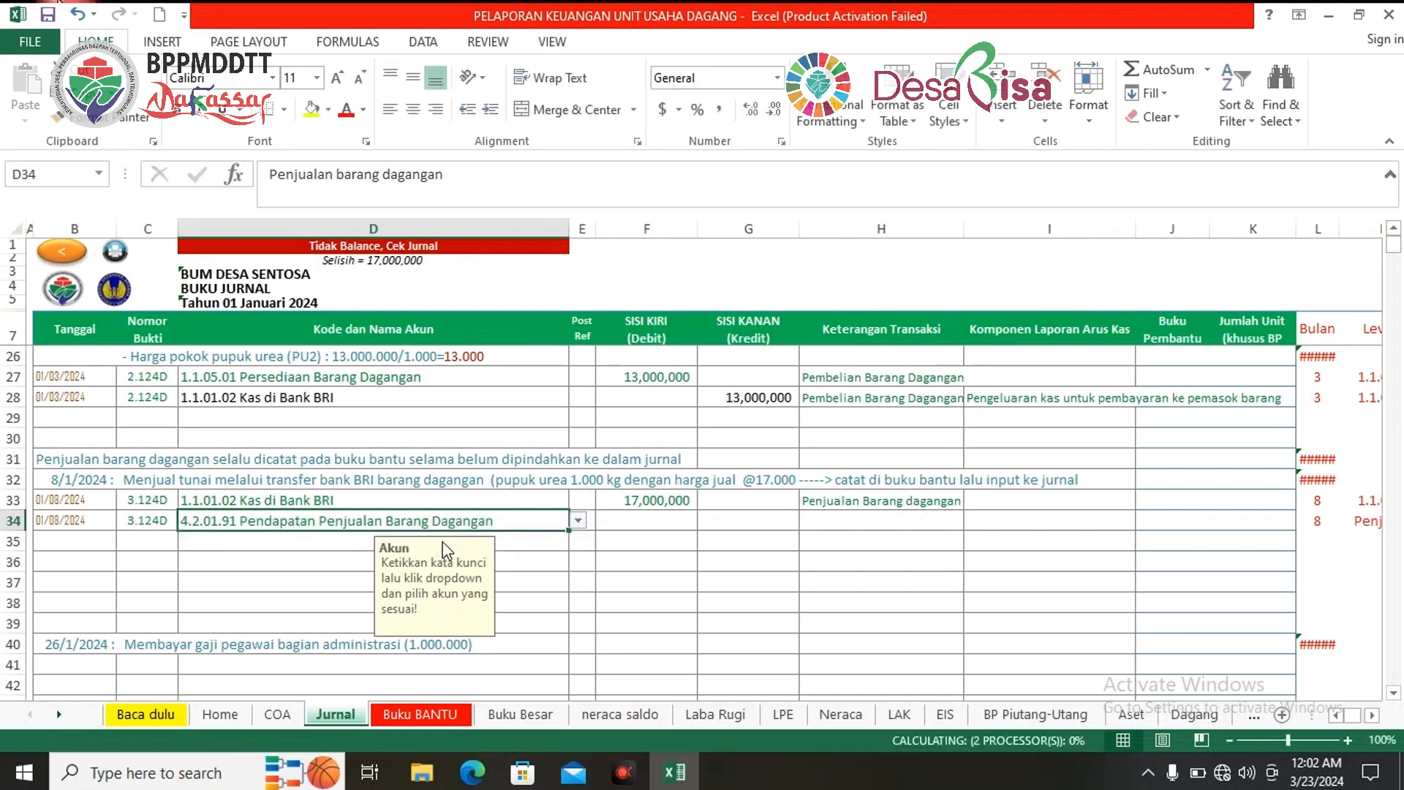
click(627, 588)
Step: Enter a credit of 17000000 for Pendapatan Penjualan Barang Dagangan in row 34
click(757, 517)
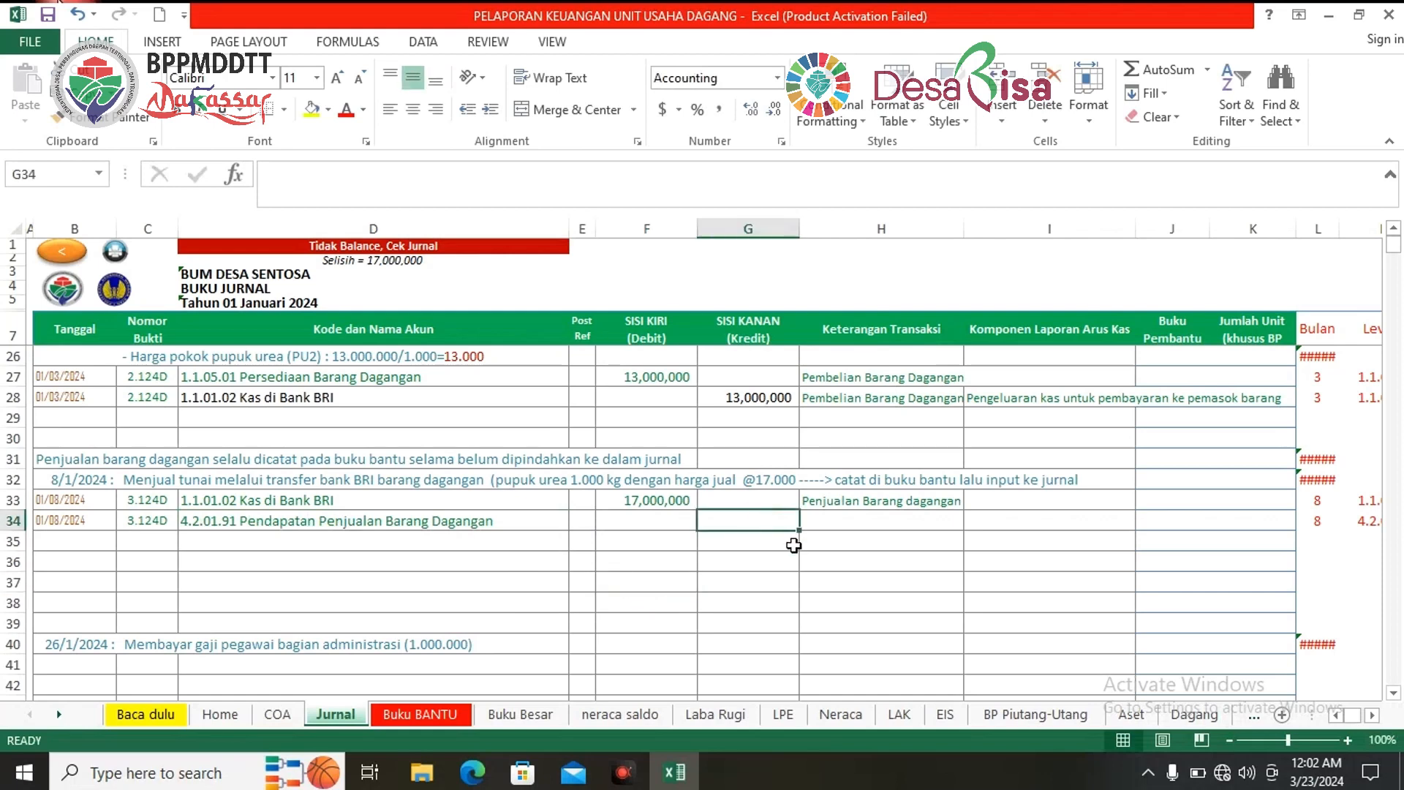
text(17,000,00)
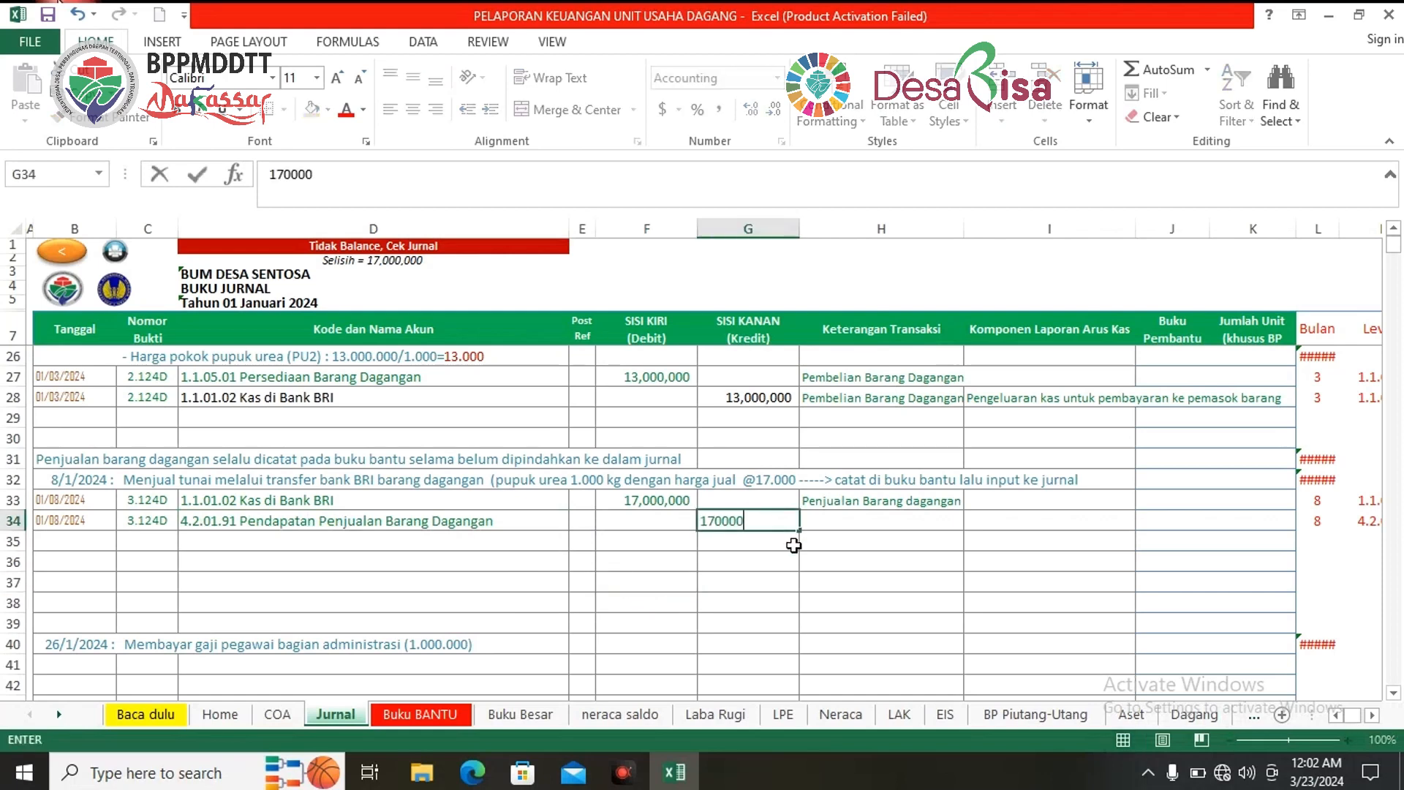
text(00)
key(Return)
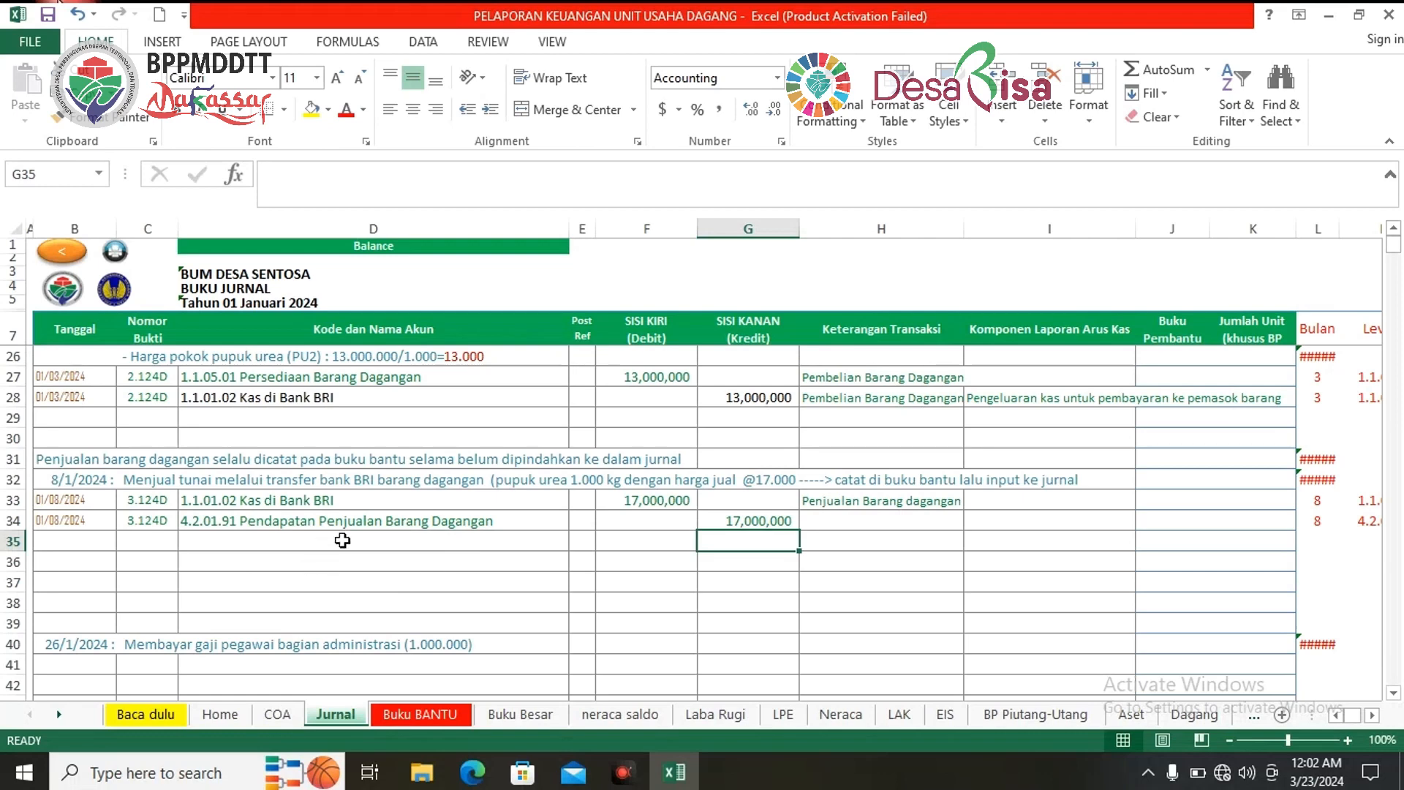
Step: Fill the sale's date and Nomor Bukti 3.124D down into journal row 35
click(485, 543)
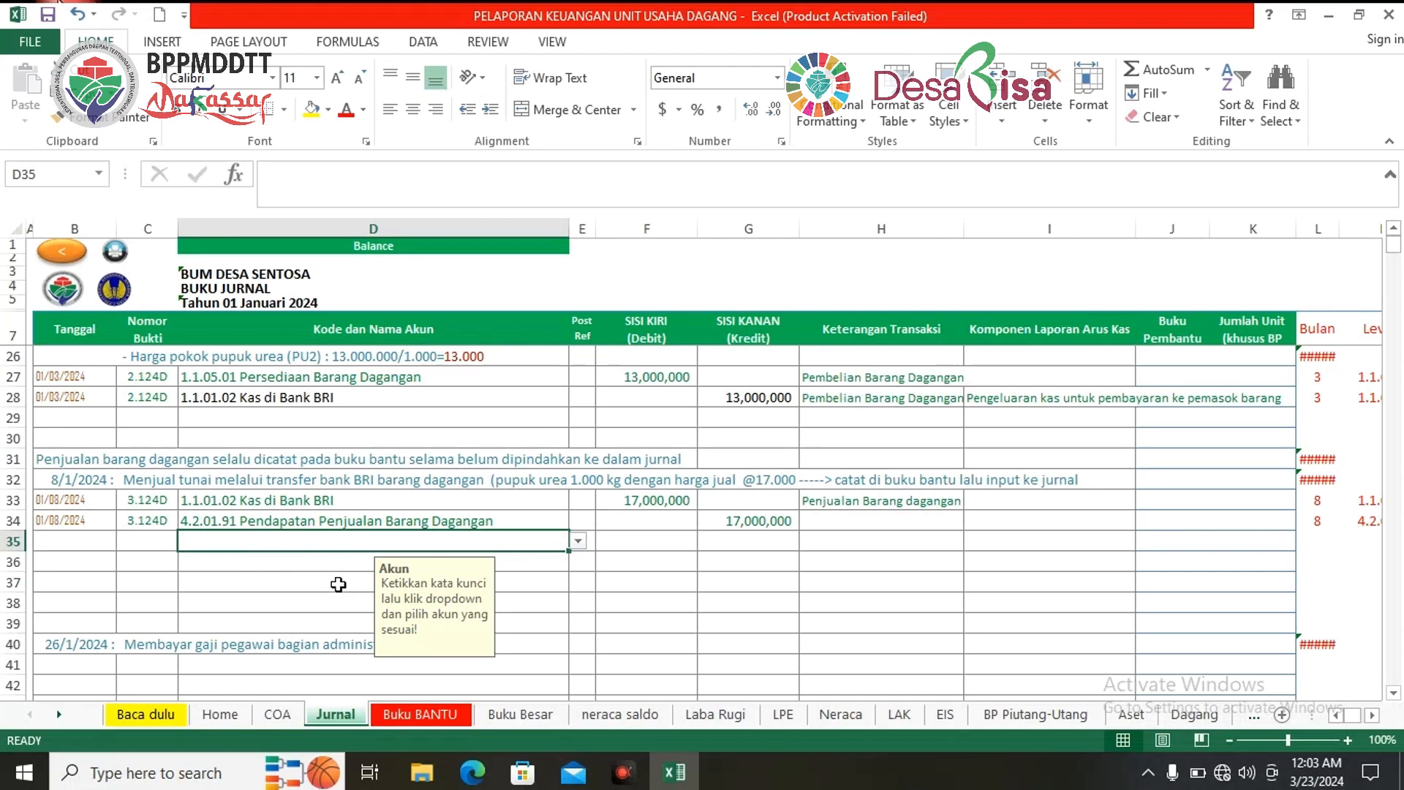
click(299, 584)
drag(91, 505, 176, 550)
Step: For row 35, look up "Harga pokok" and choose account 5.1.01.01 Harga Pokok Penjualan Barang Dagangan
click(279, 538)
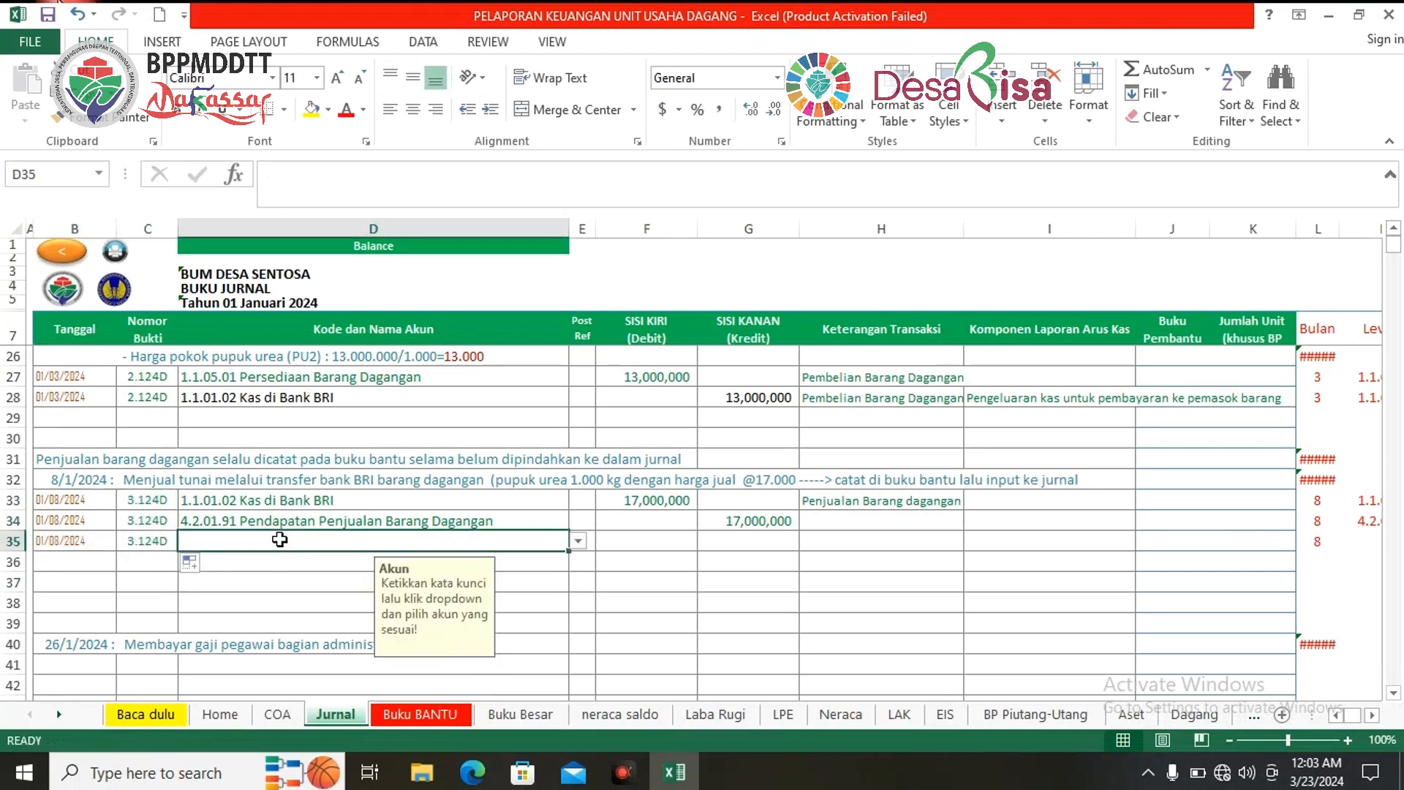
text(Harg)
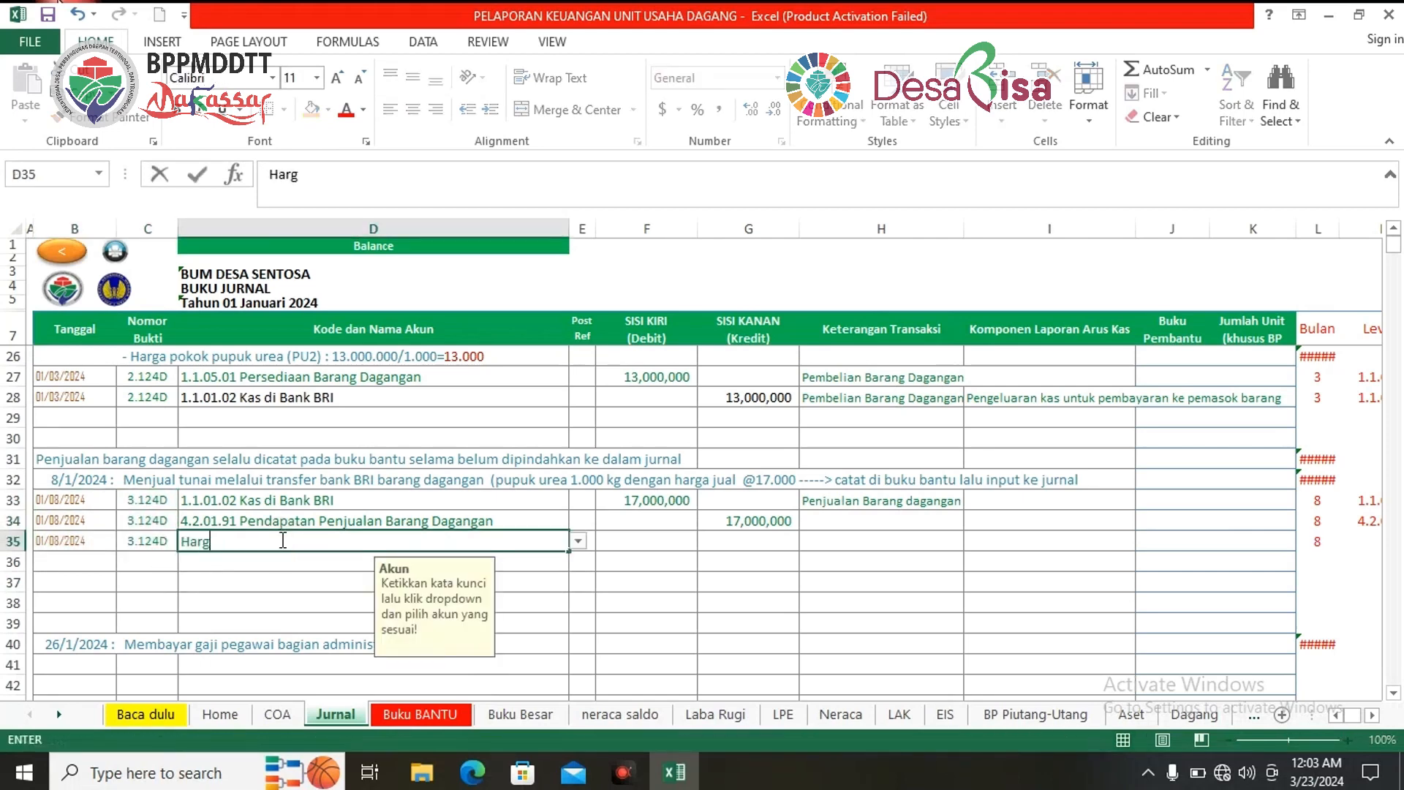
text(a pokok)
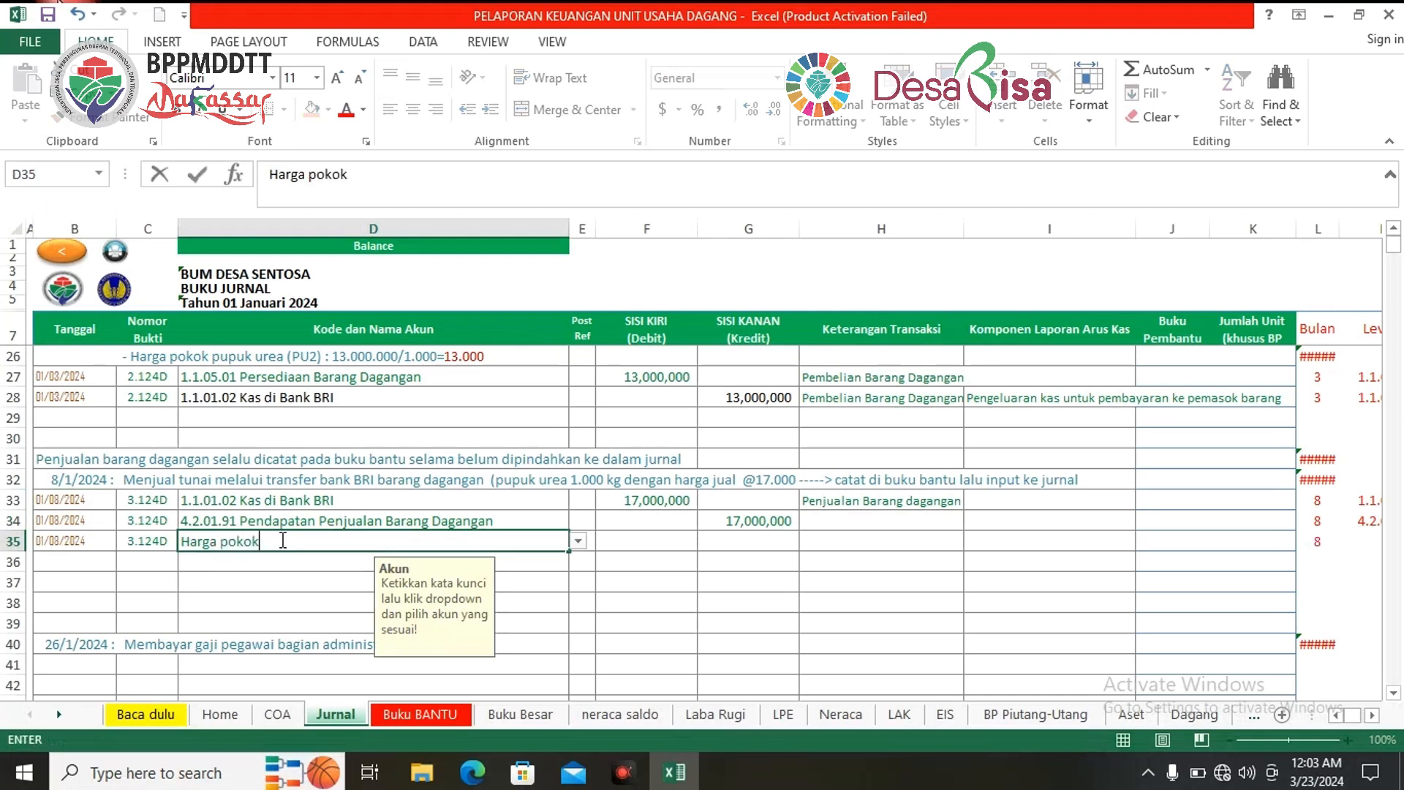
click(577, 541)
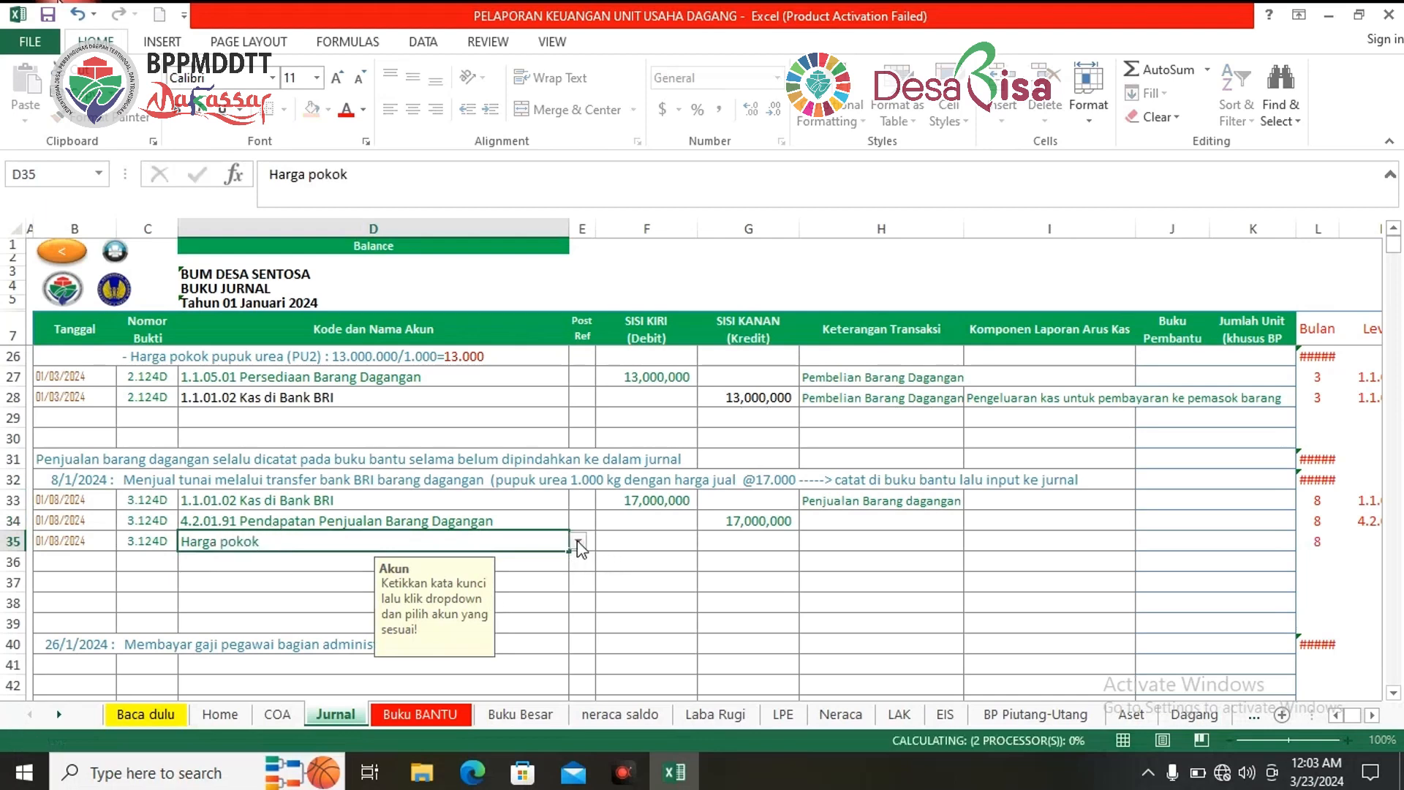
click(577, 542)
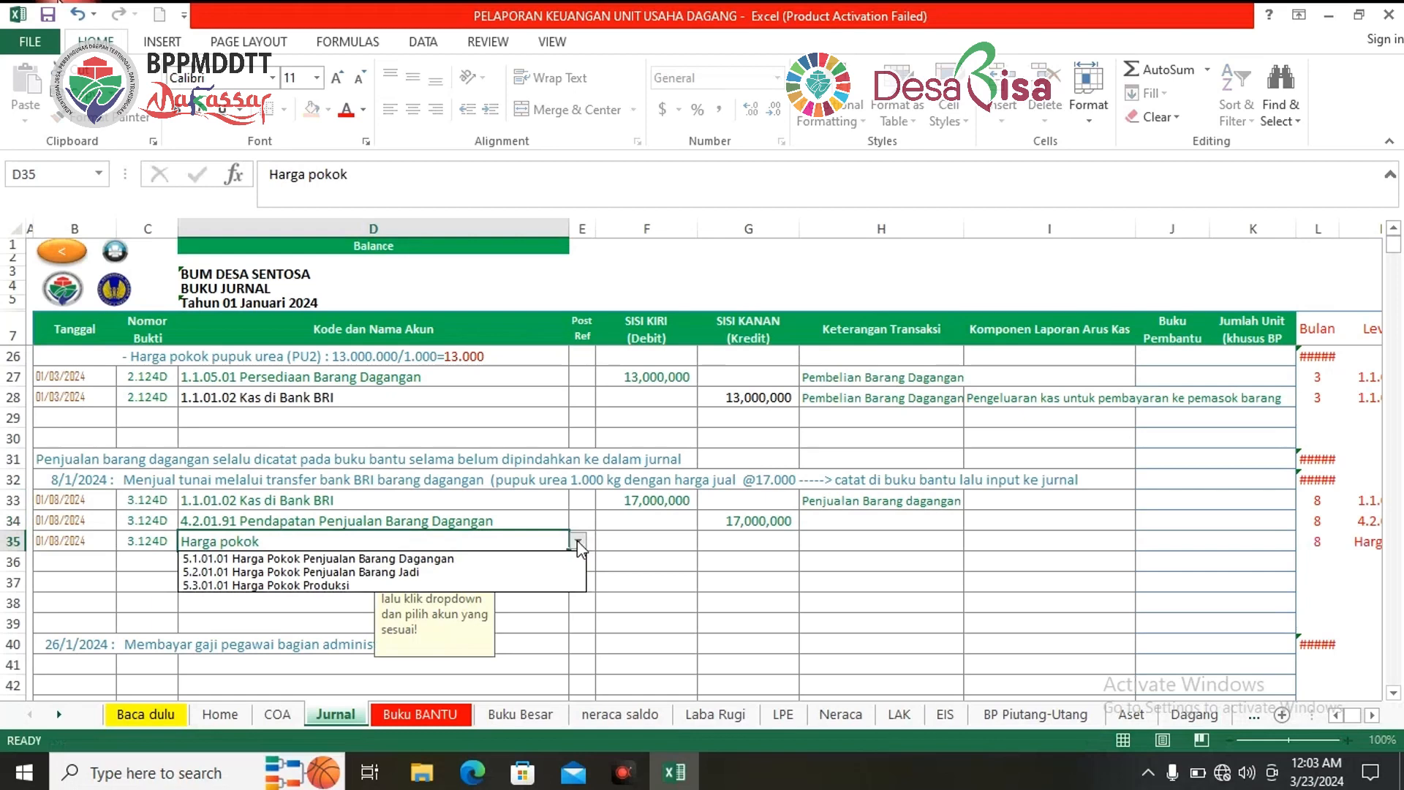
click(501, 559)
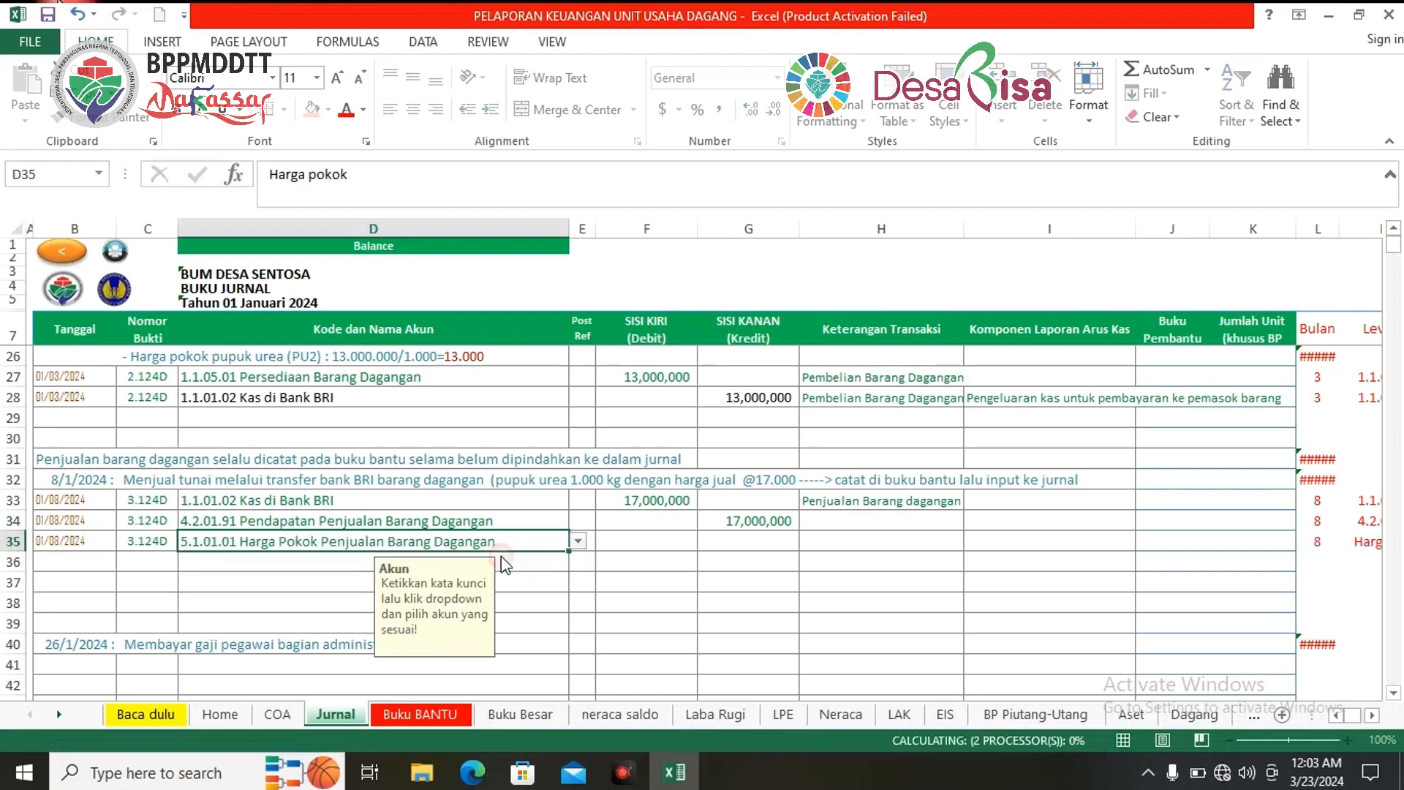
click(647, 578)
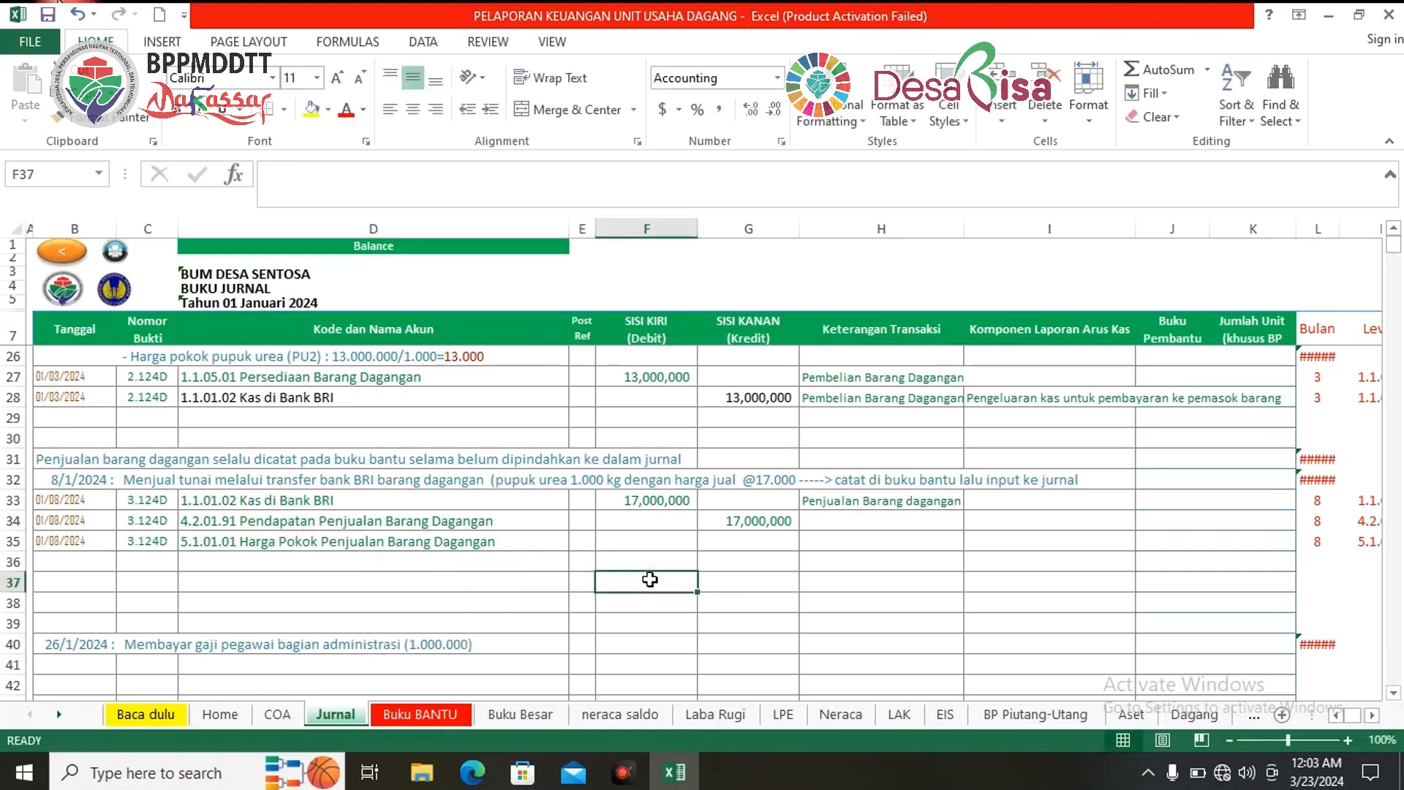
Step: Check the HPP of both urea items in the Buku Persediaan Dagang and enter a debit of 13210000 for Harga Pokok Penjualan in journal row 35
click(676, 544)
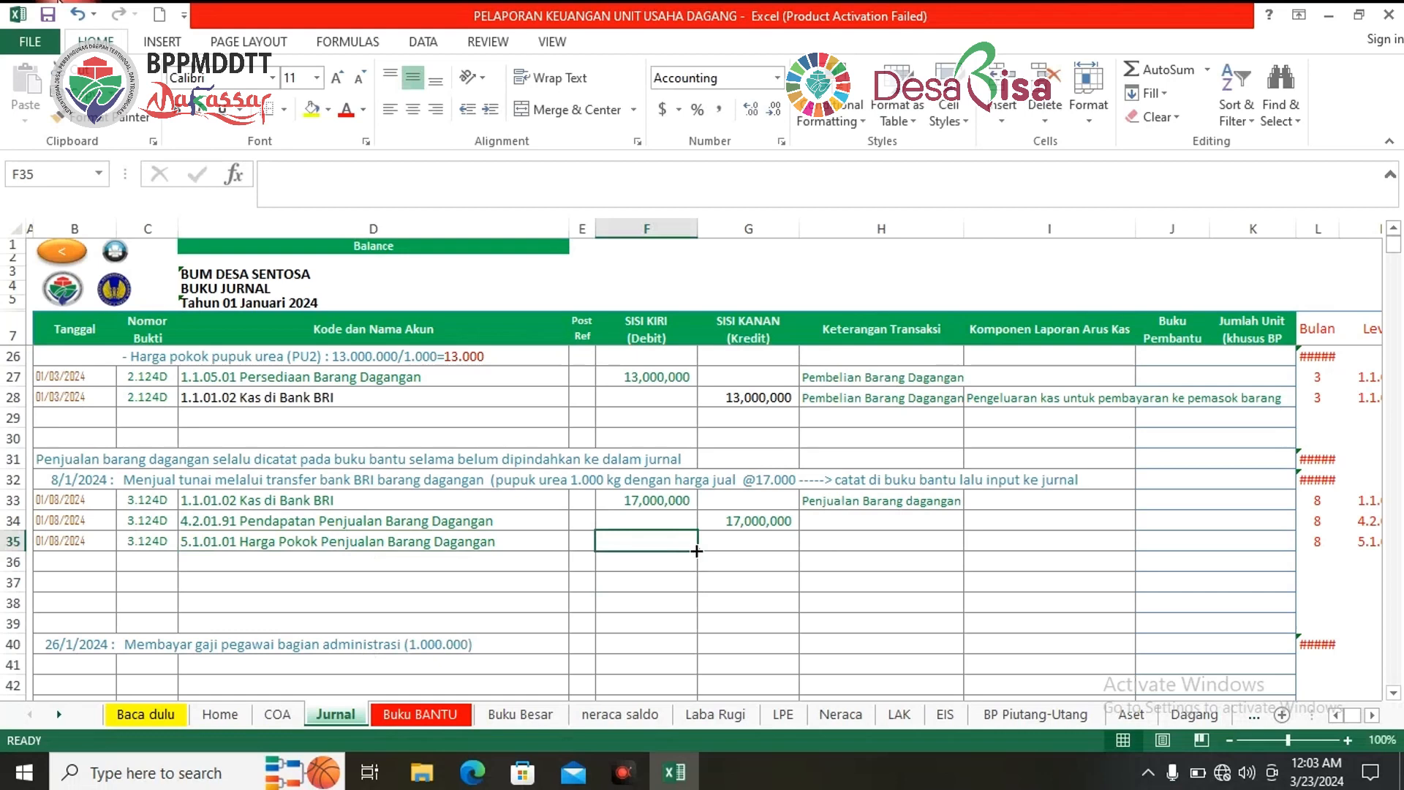
click(418, 714)
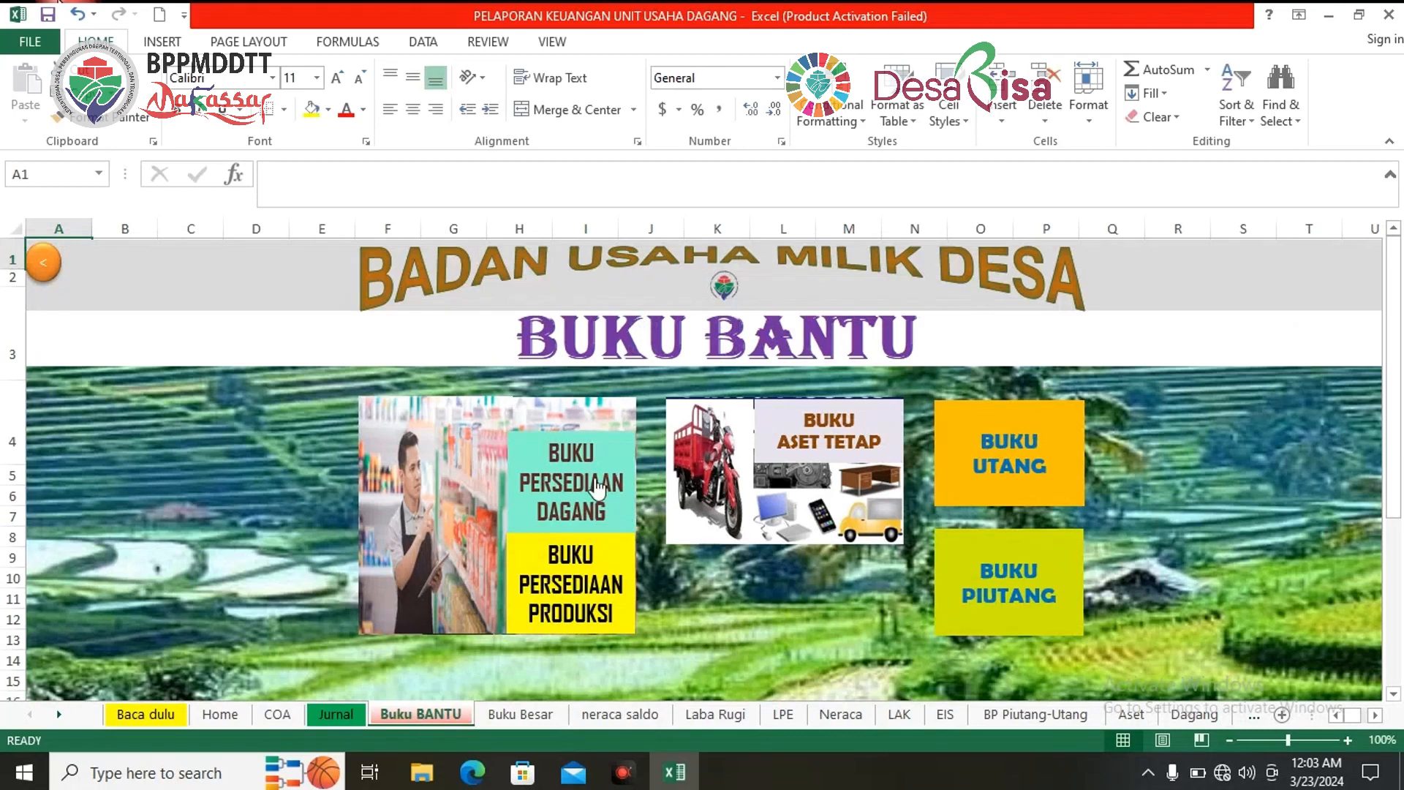
click(567, 483)
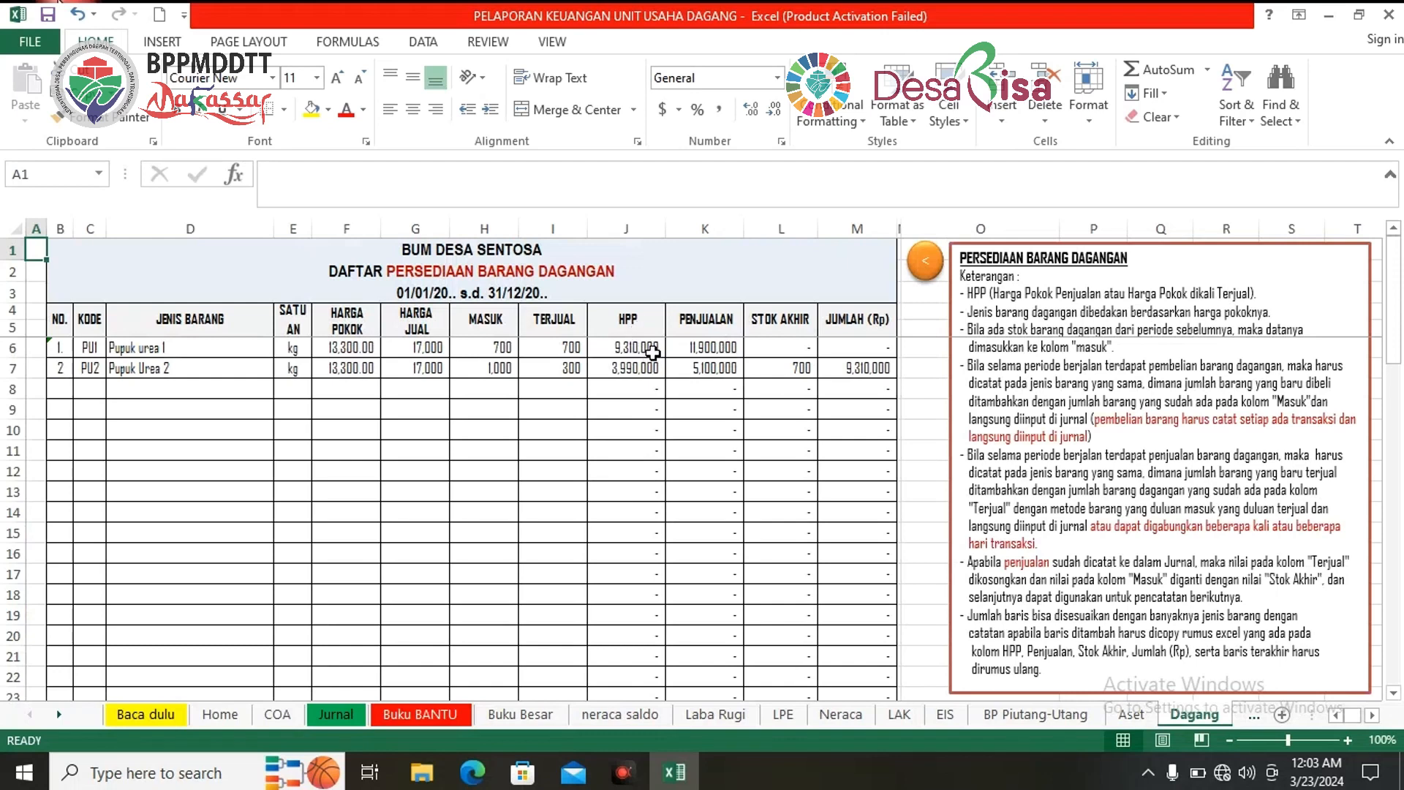
drag(653, 353, 650, 369)
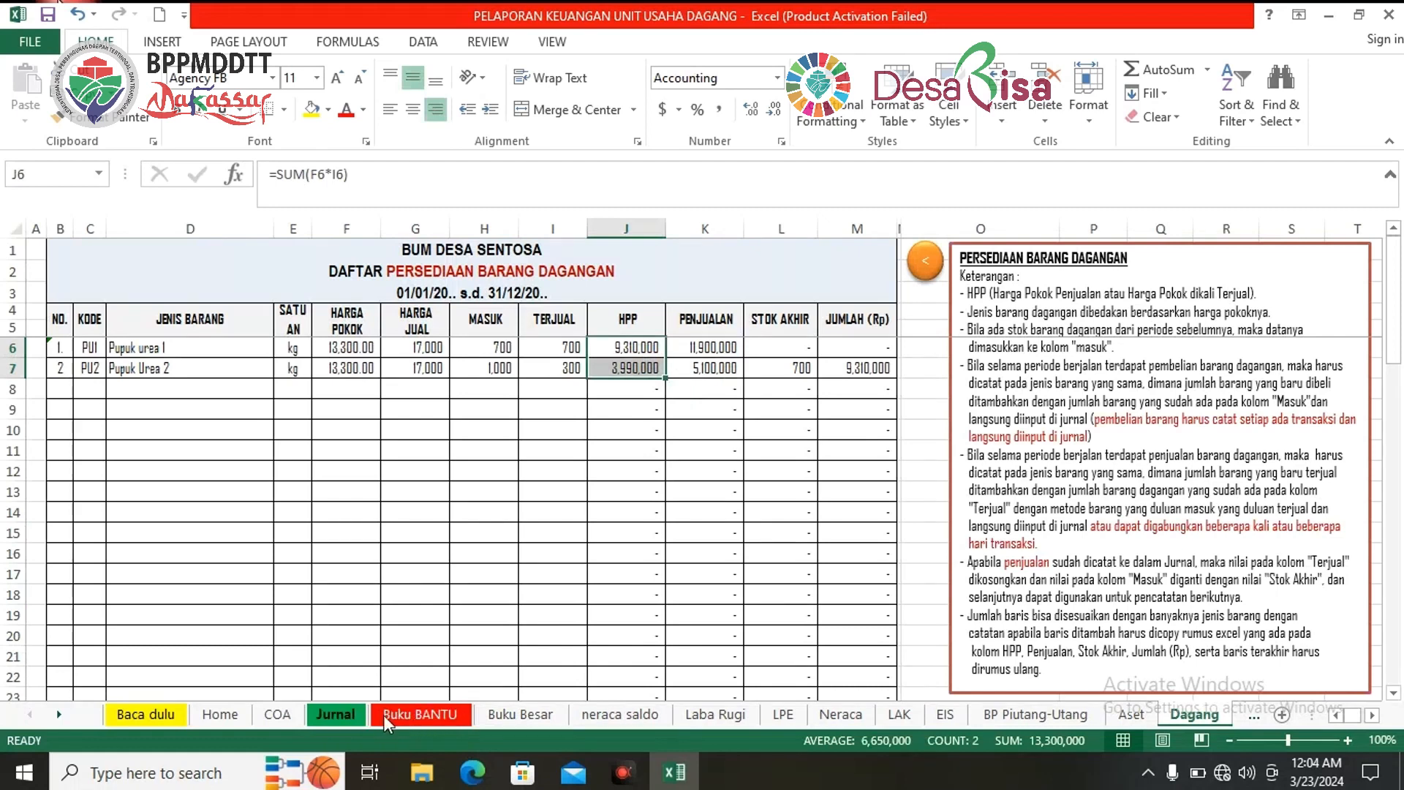
click(335, 714)
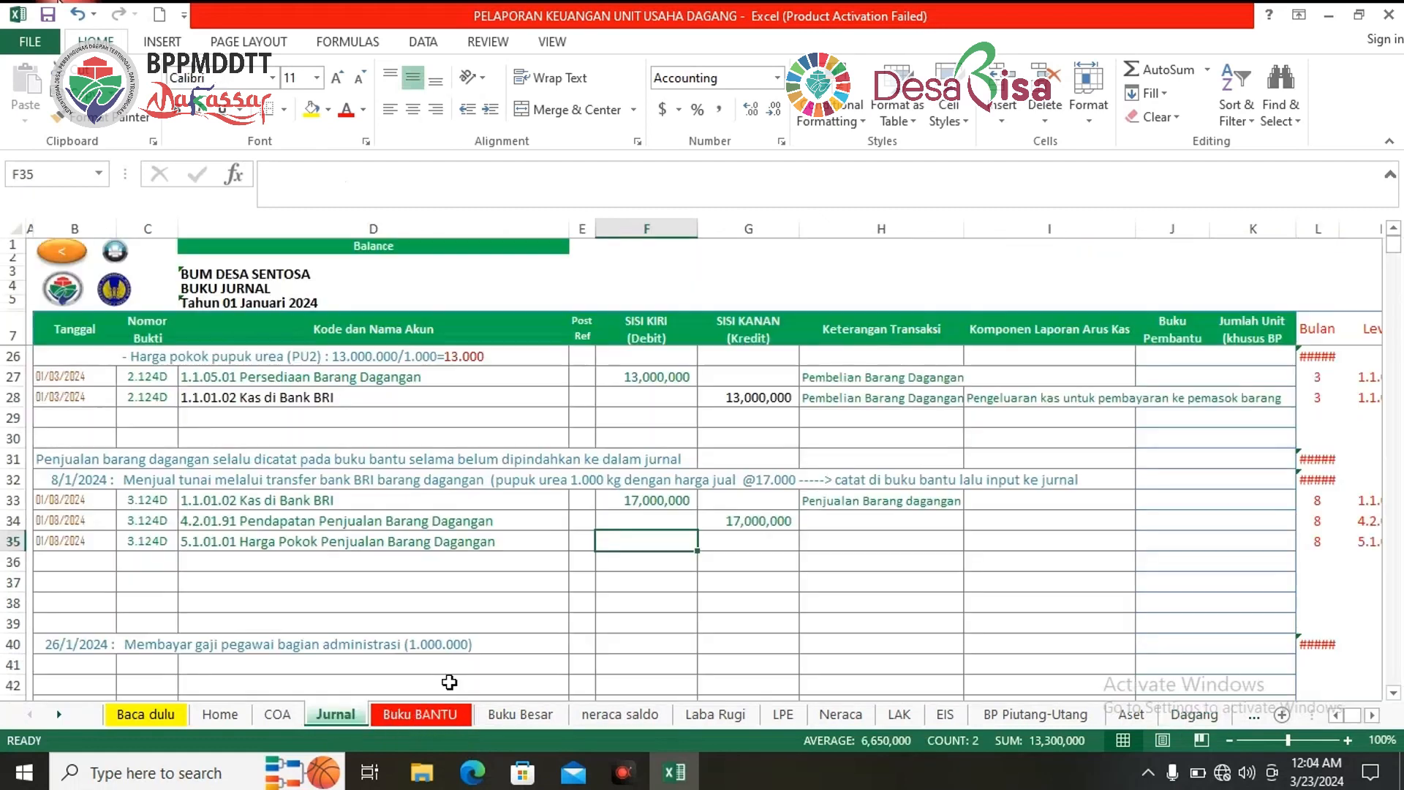
text(1)
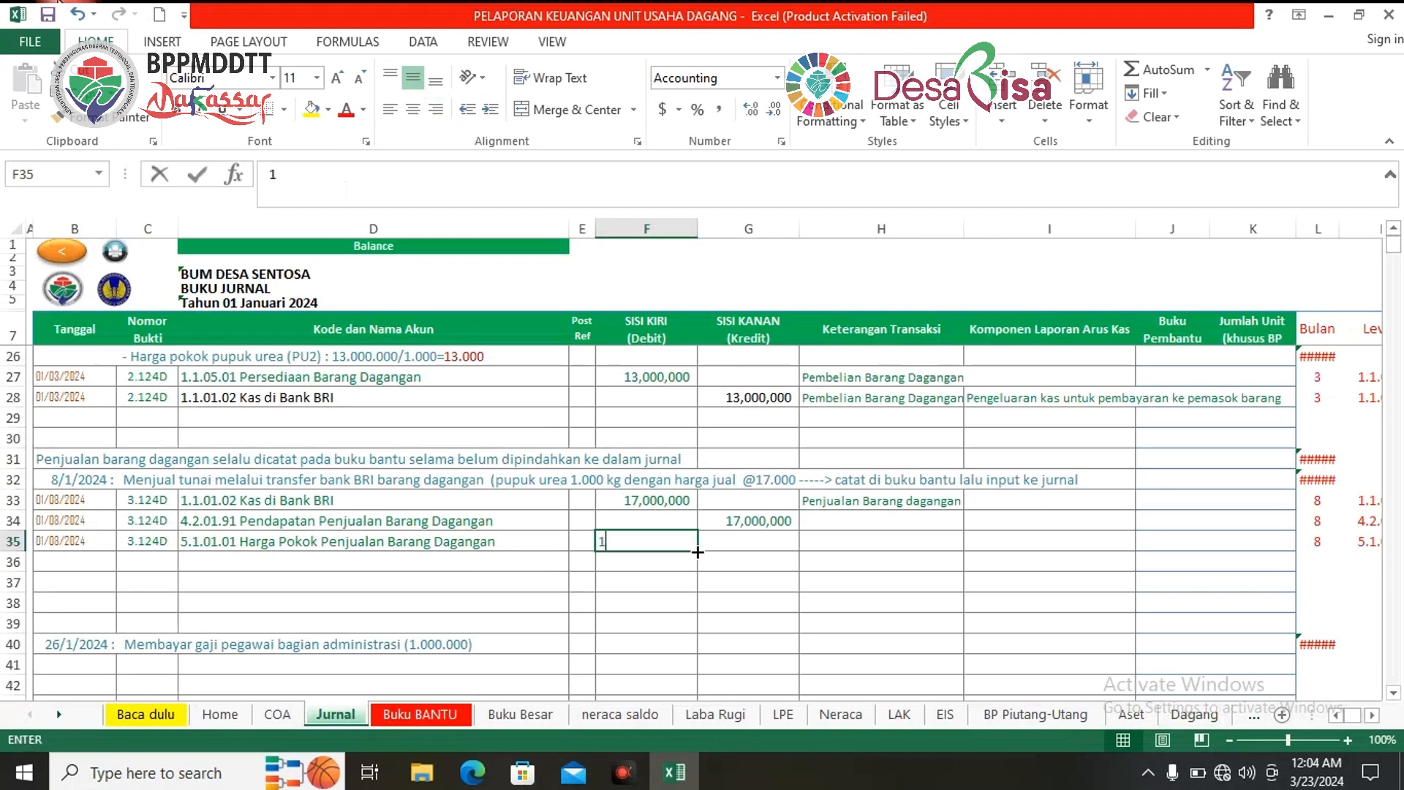
text(32100000)
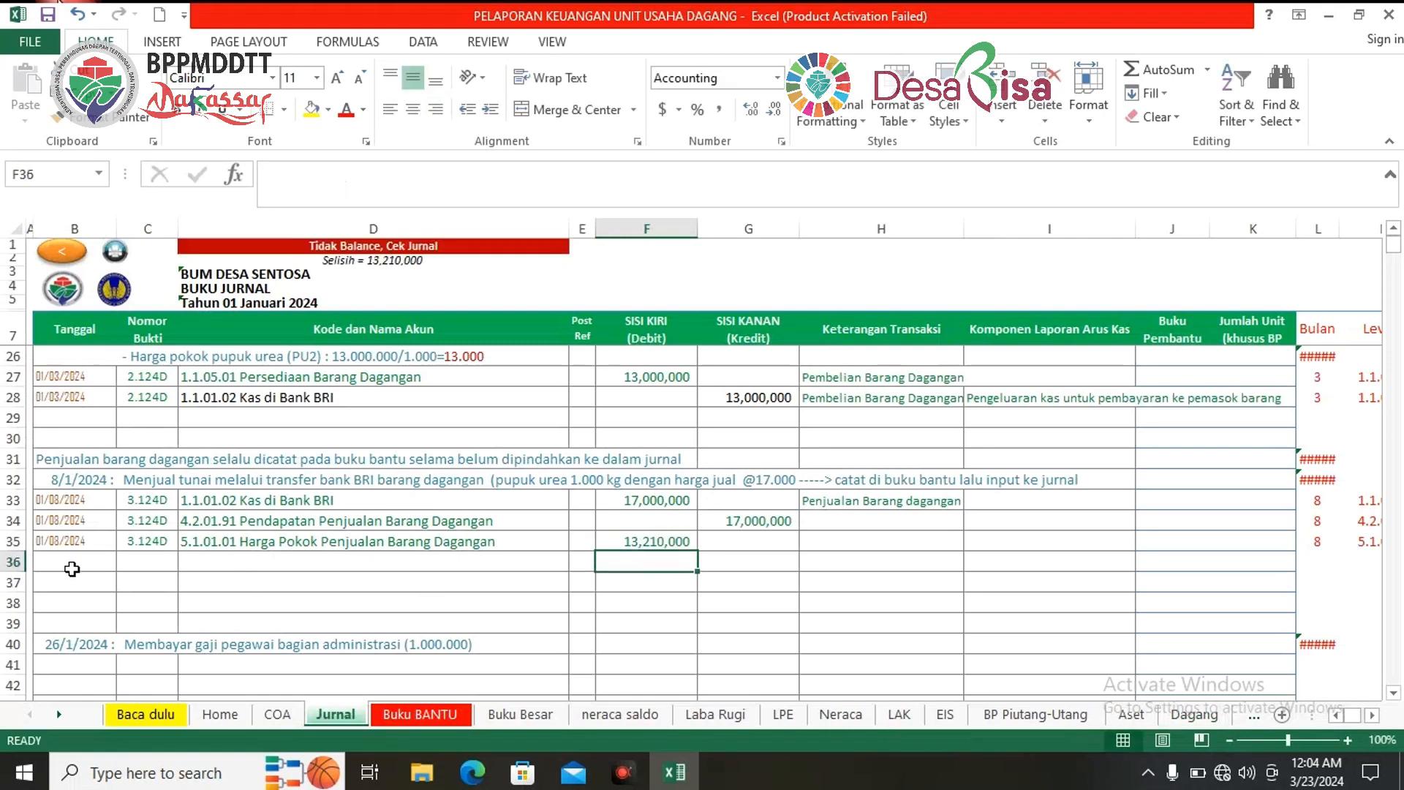
Step: Fill the date and Nomor Bukti 3.124D down into row 36, look up "persediaan barang" there and choose account 1.1.05.01 Persediaan Barang Dagangan
click(102, 540)
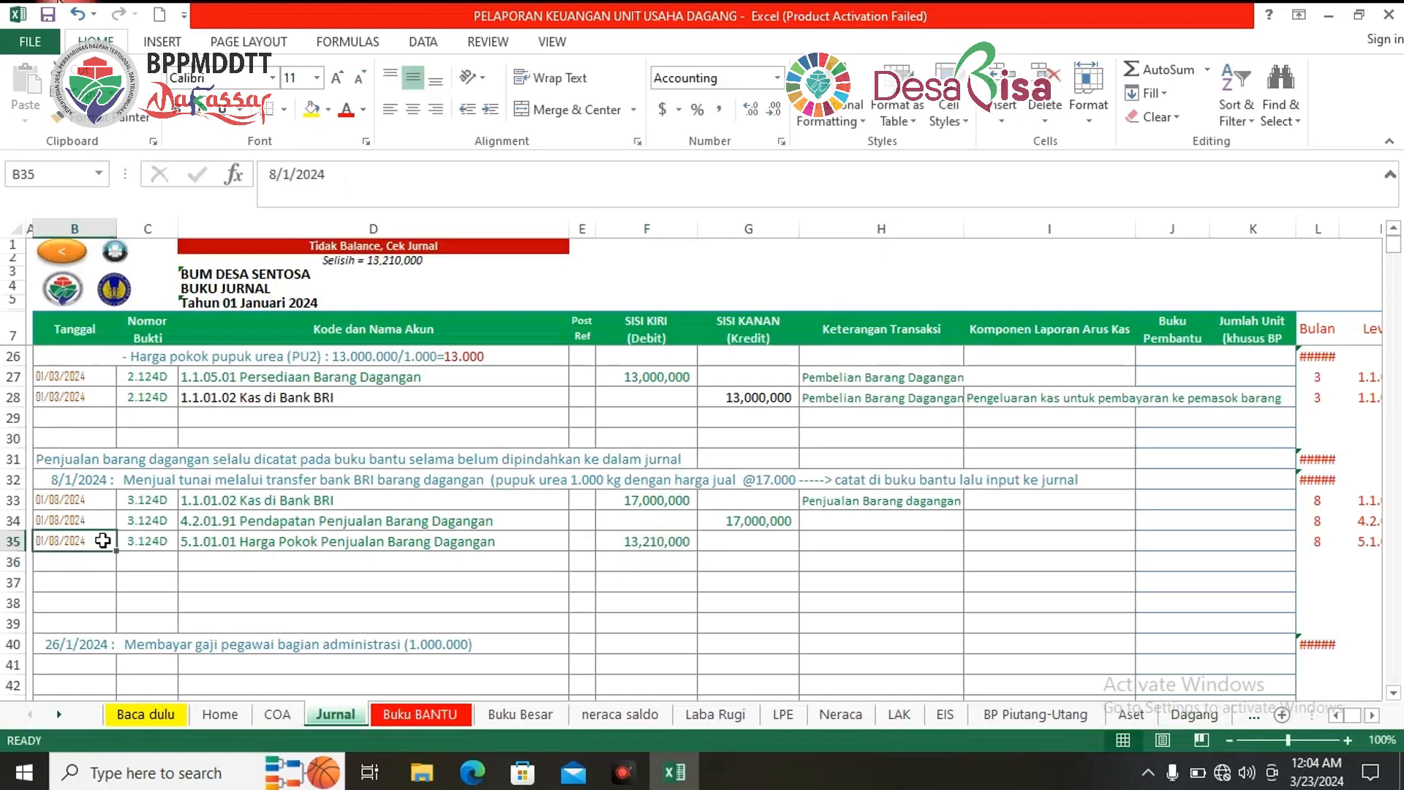
drag(80, 520, 182, 572)
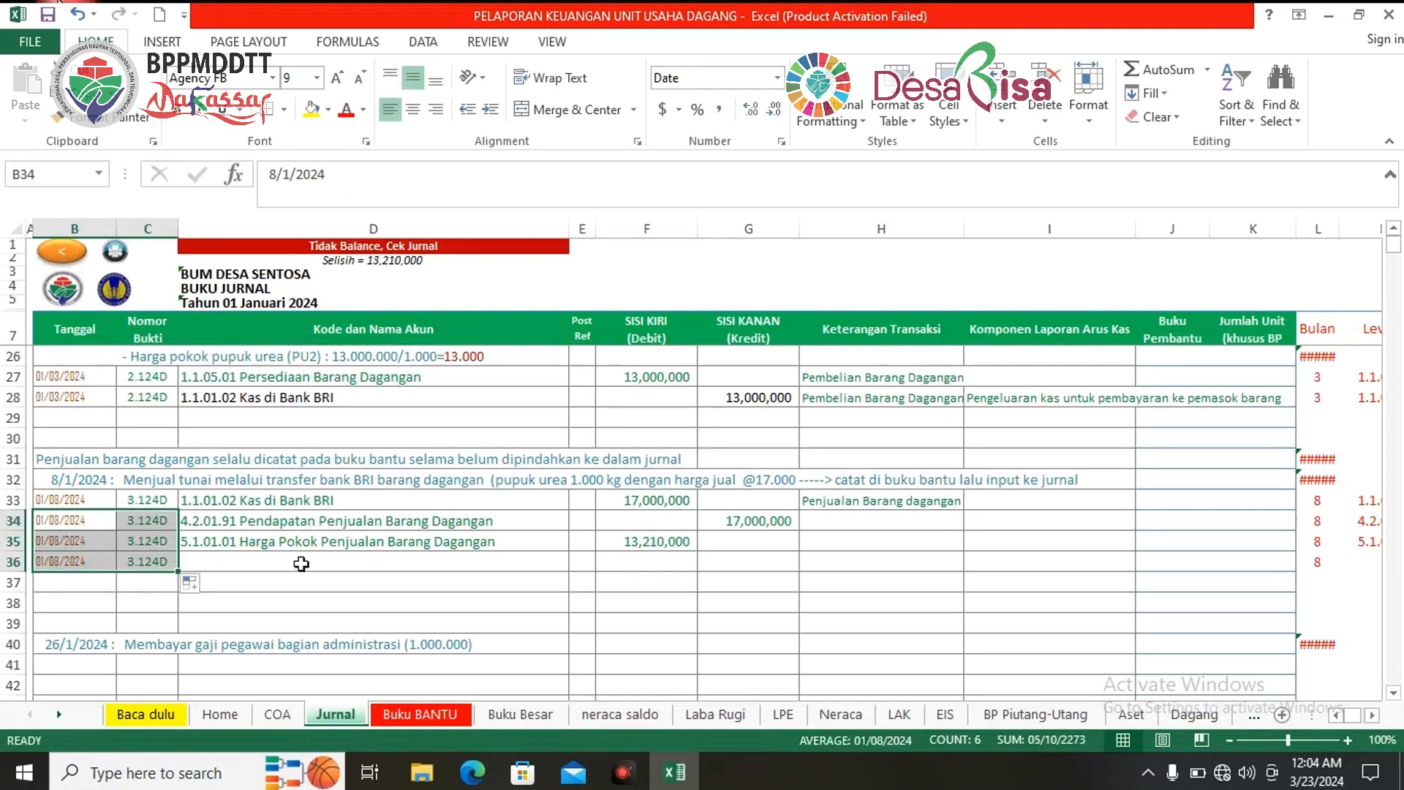
click(454, 569)
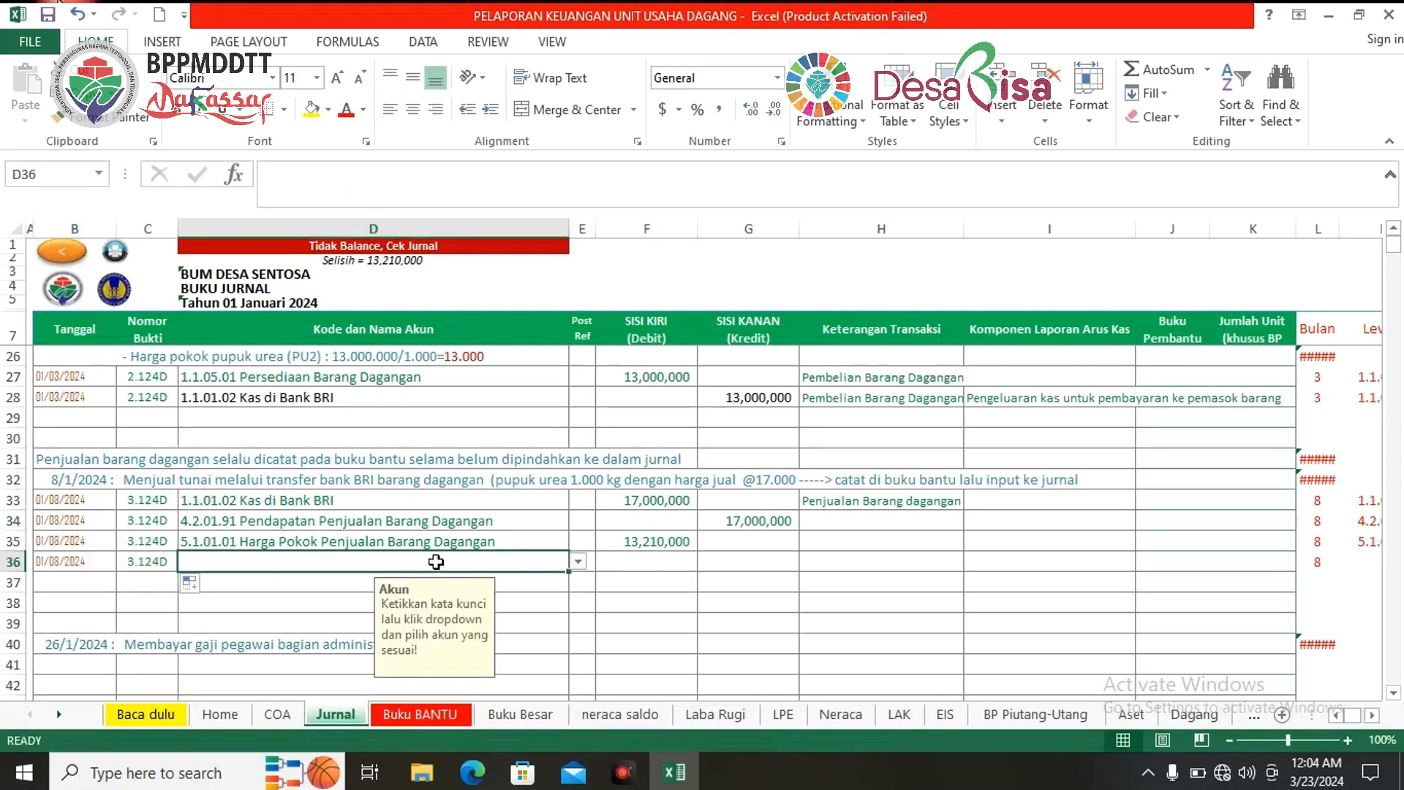
text(p)
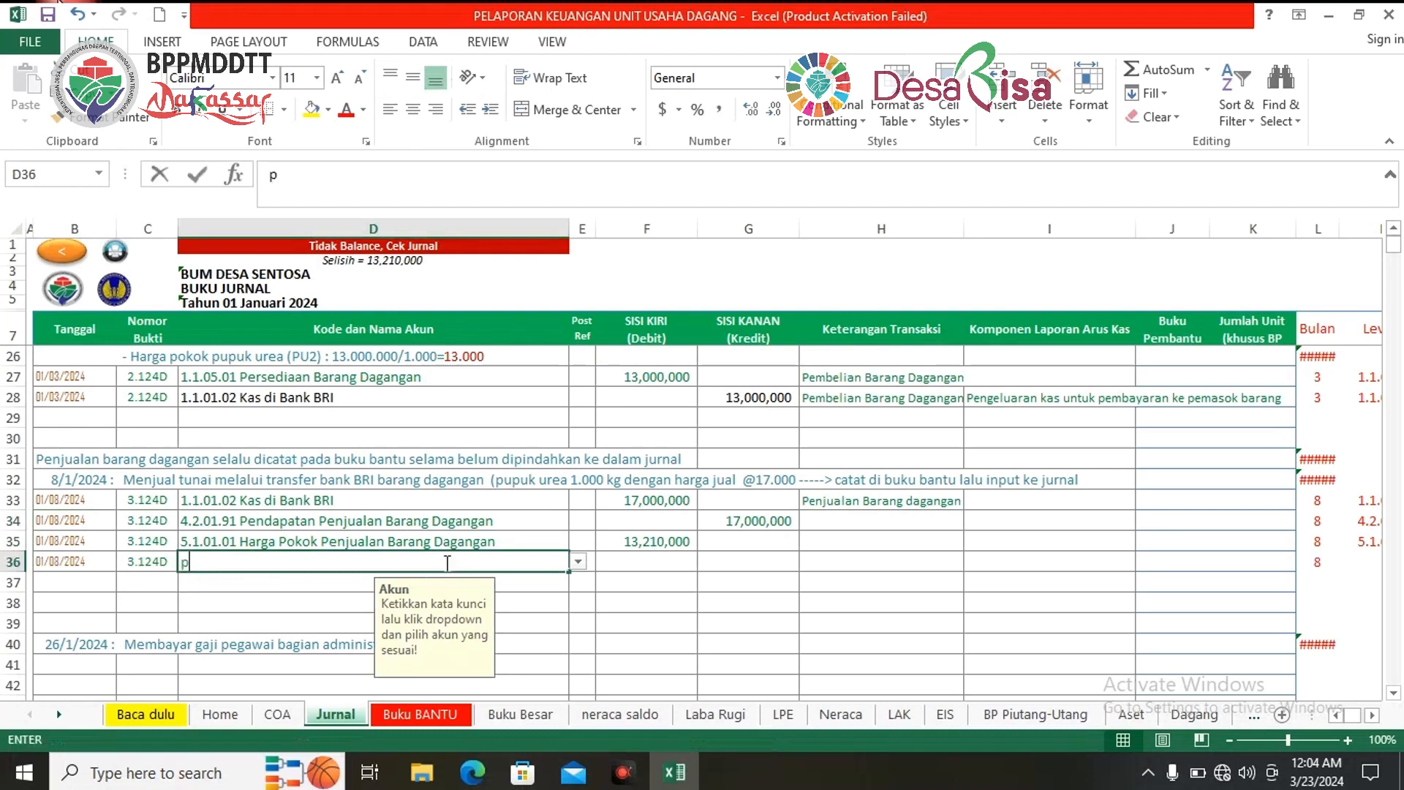
text(ersediaan barang)
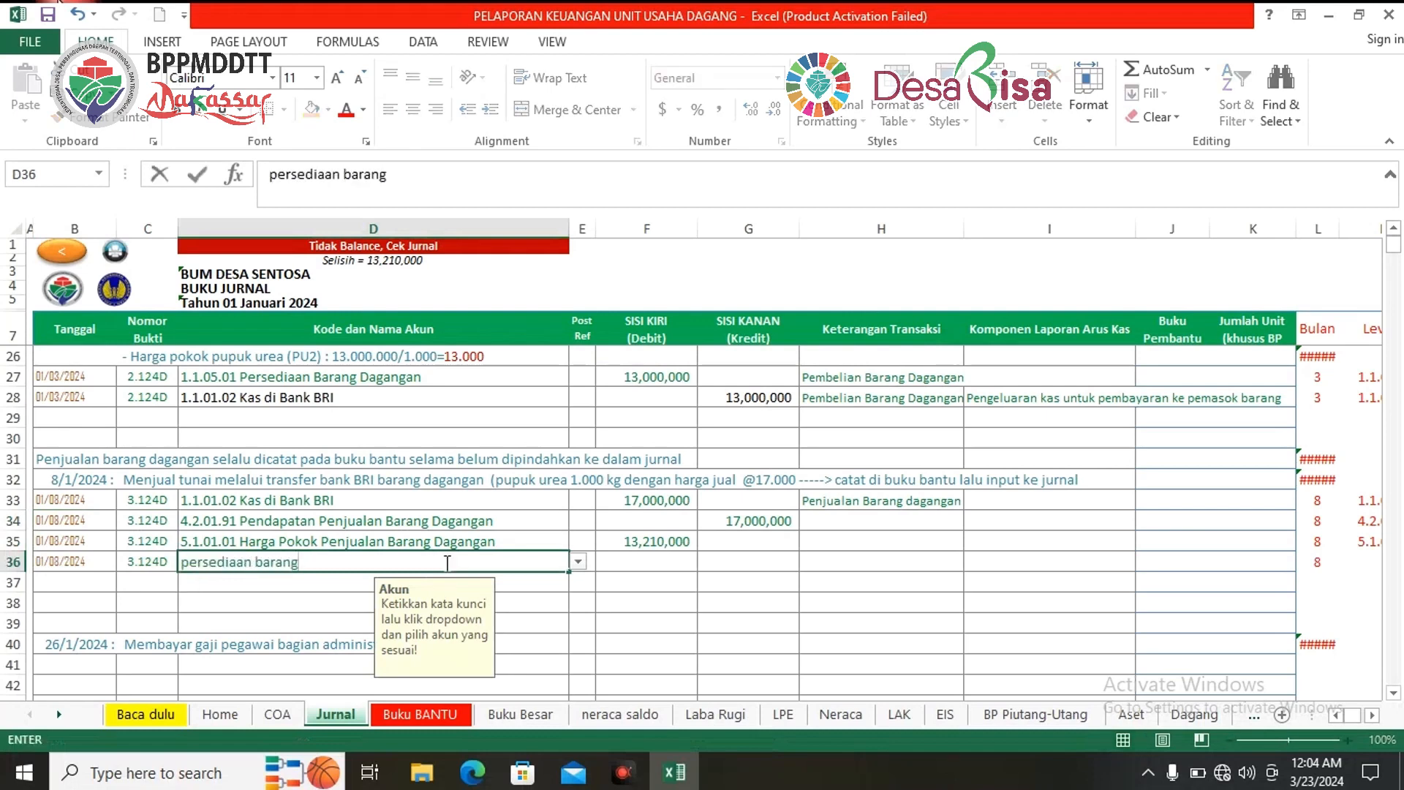
click(581, 566)
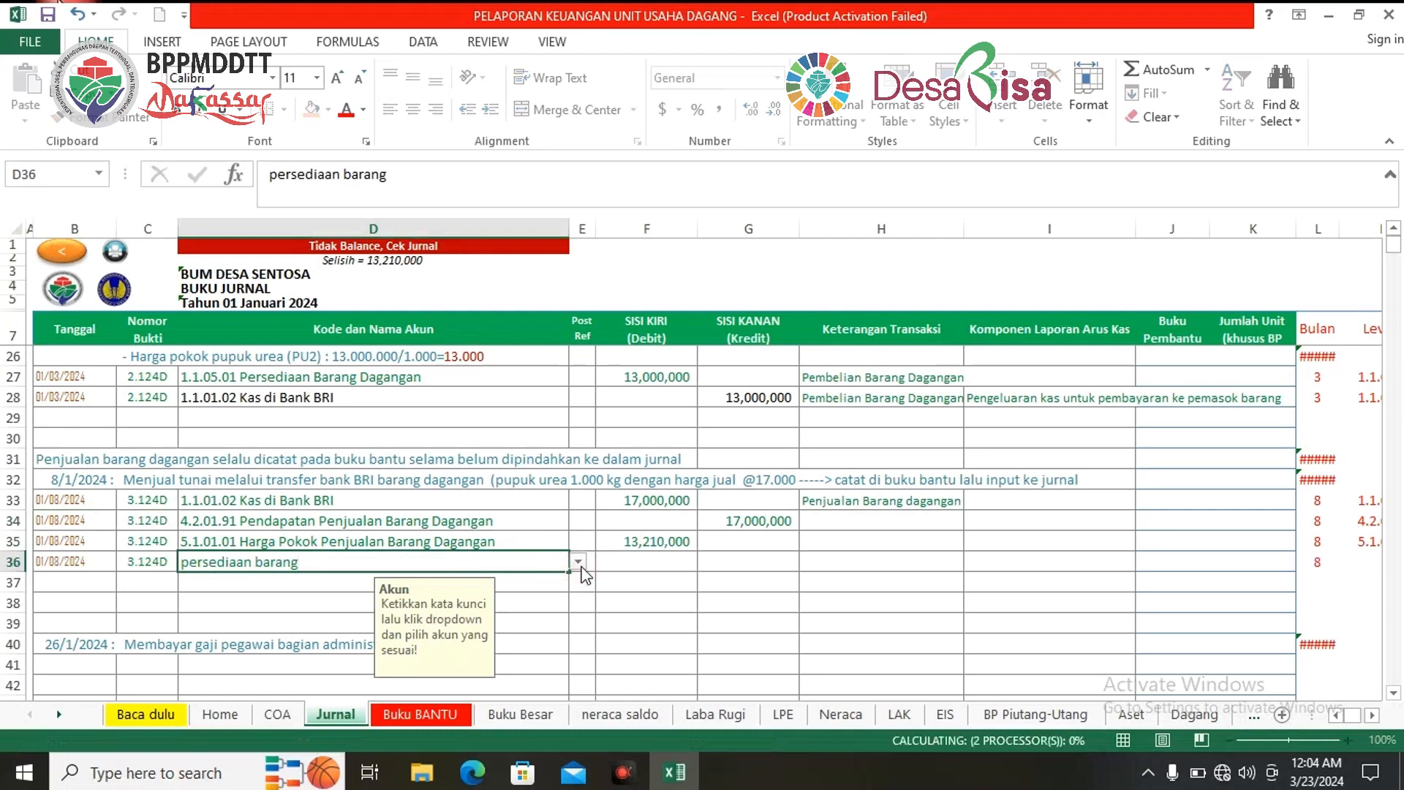
click(579, 563)
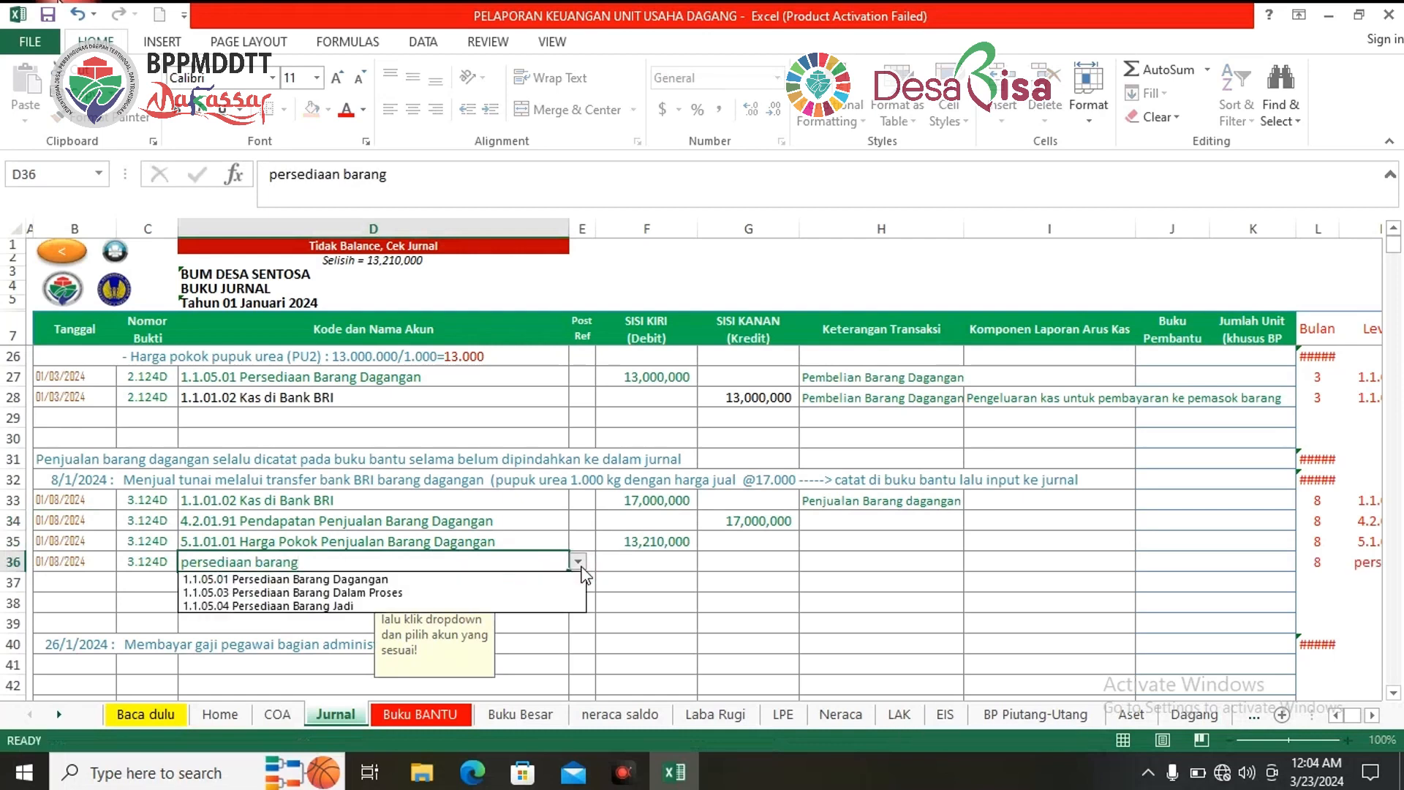
click(431, 579)
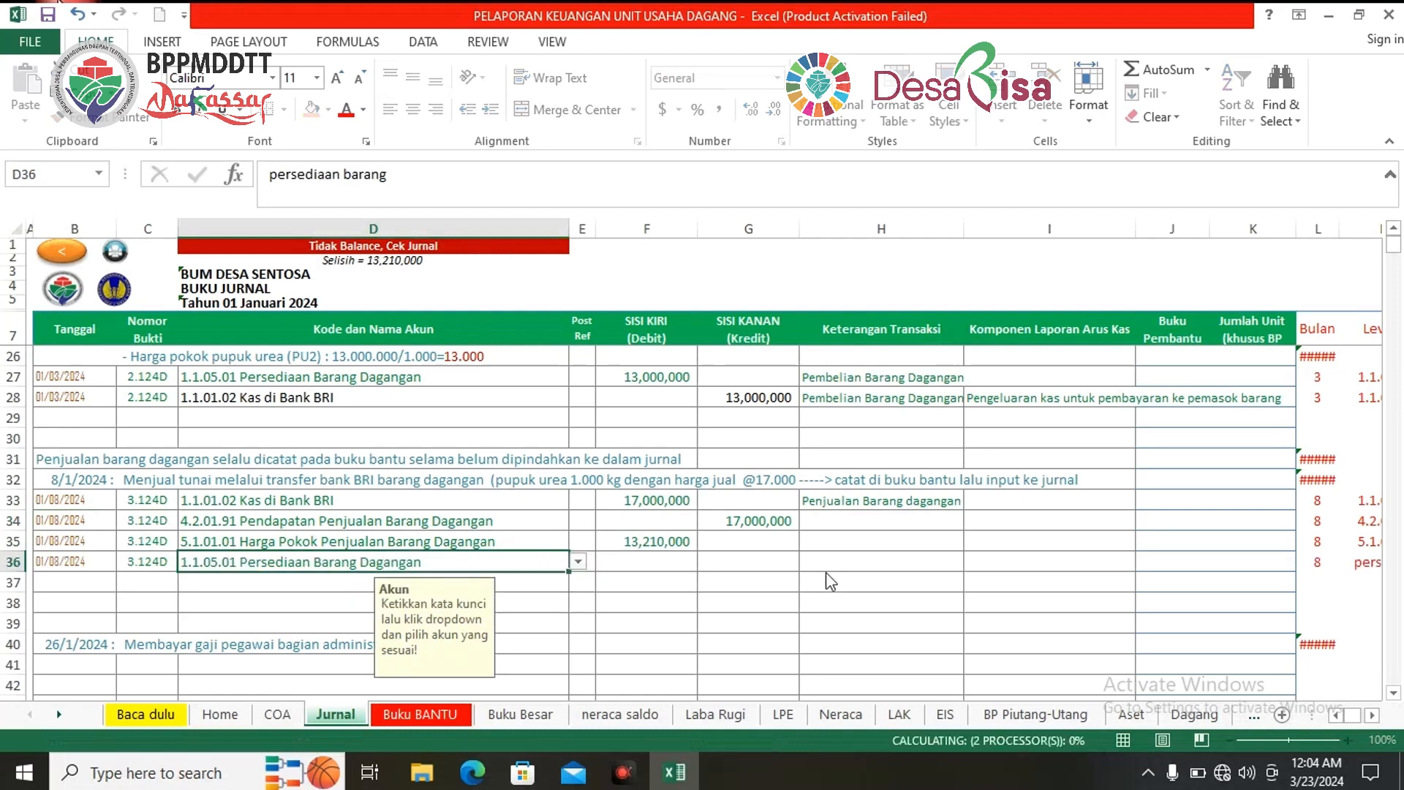
Step: Enter a credit of 13210000 for Persediaan Barang Dagangan in row 36
click(762, 562)
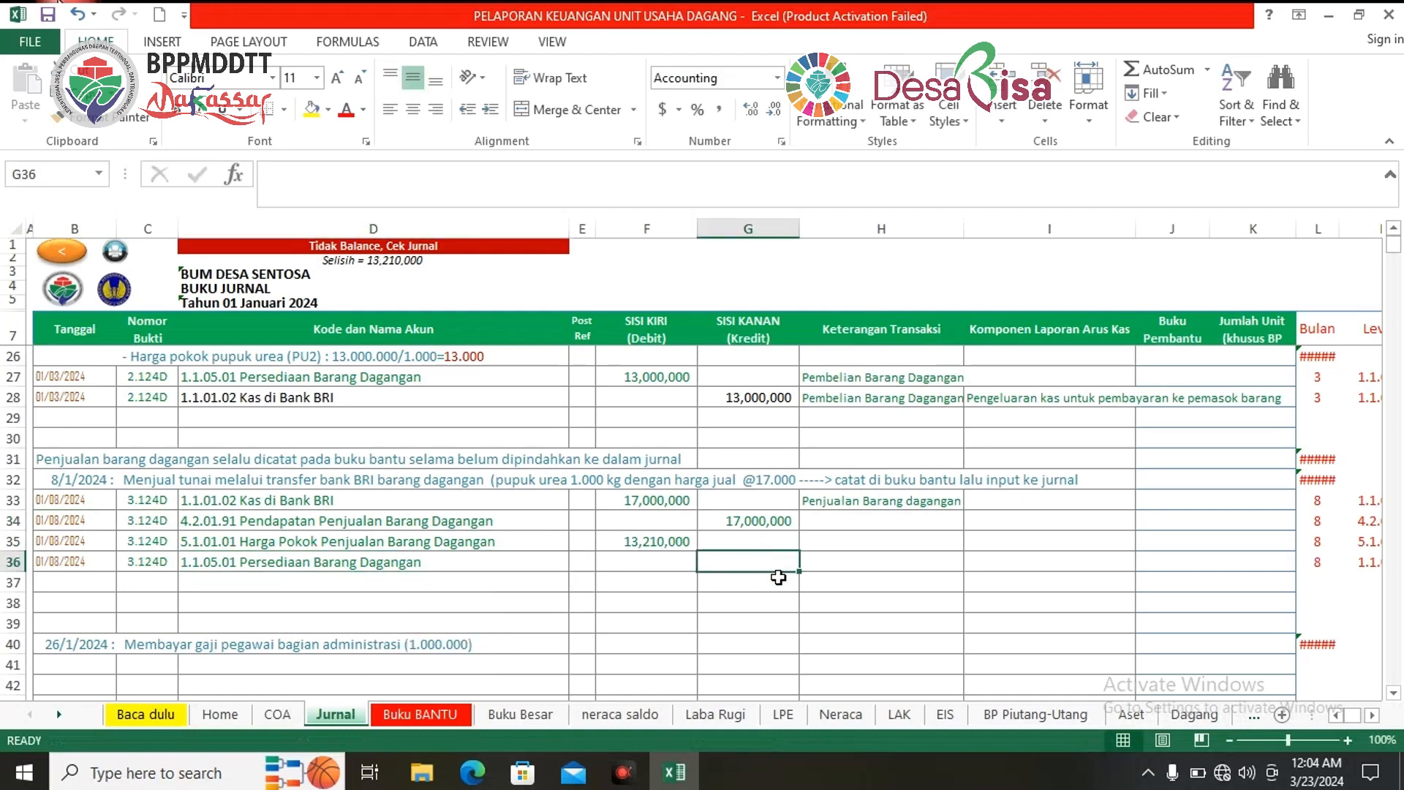
text(1)
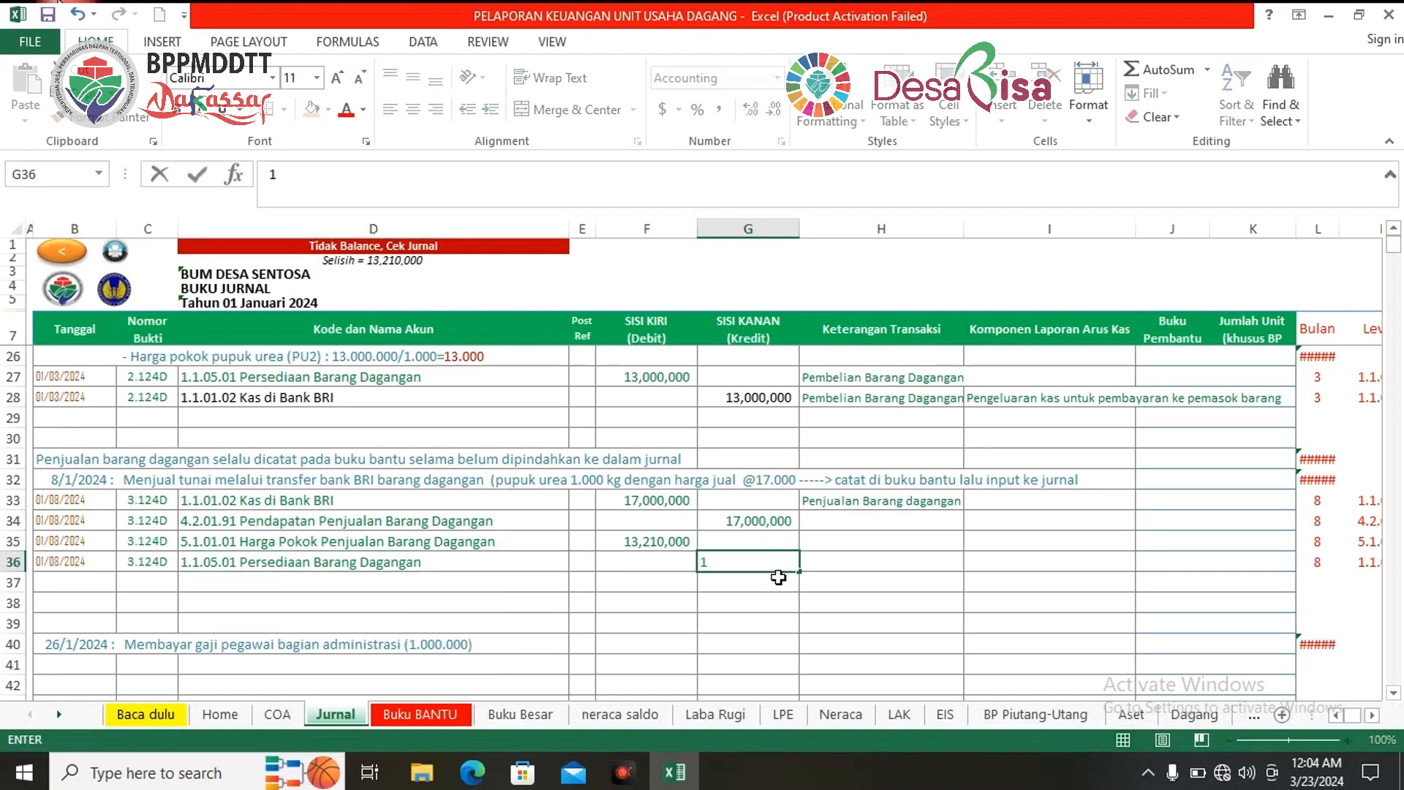
text(3210000)
key(Return)
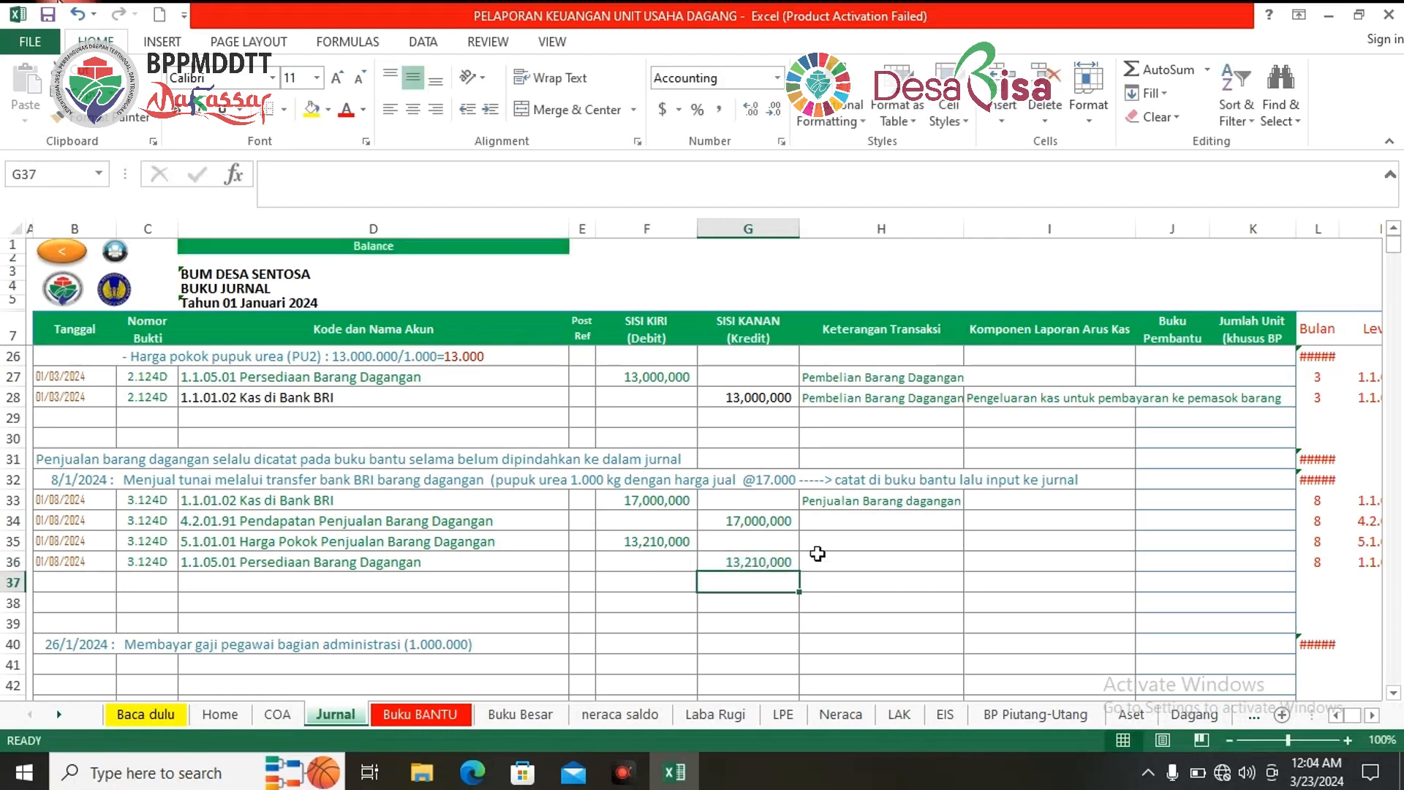
Step: Copy the Keterangan Transaksi "Penjualan Barang dagangan" from row 33 down through row 36
click(892, 503)
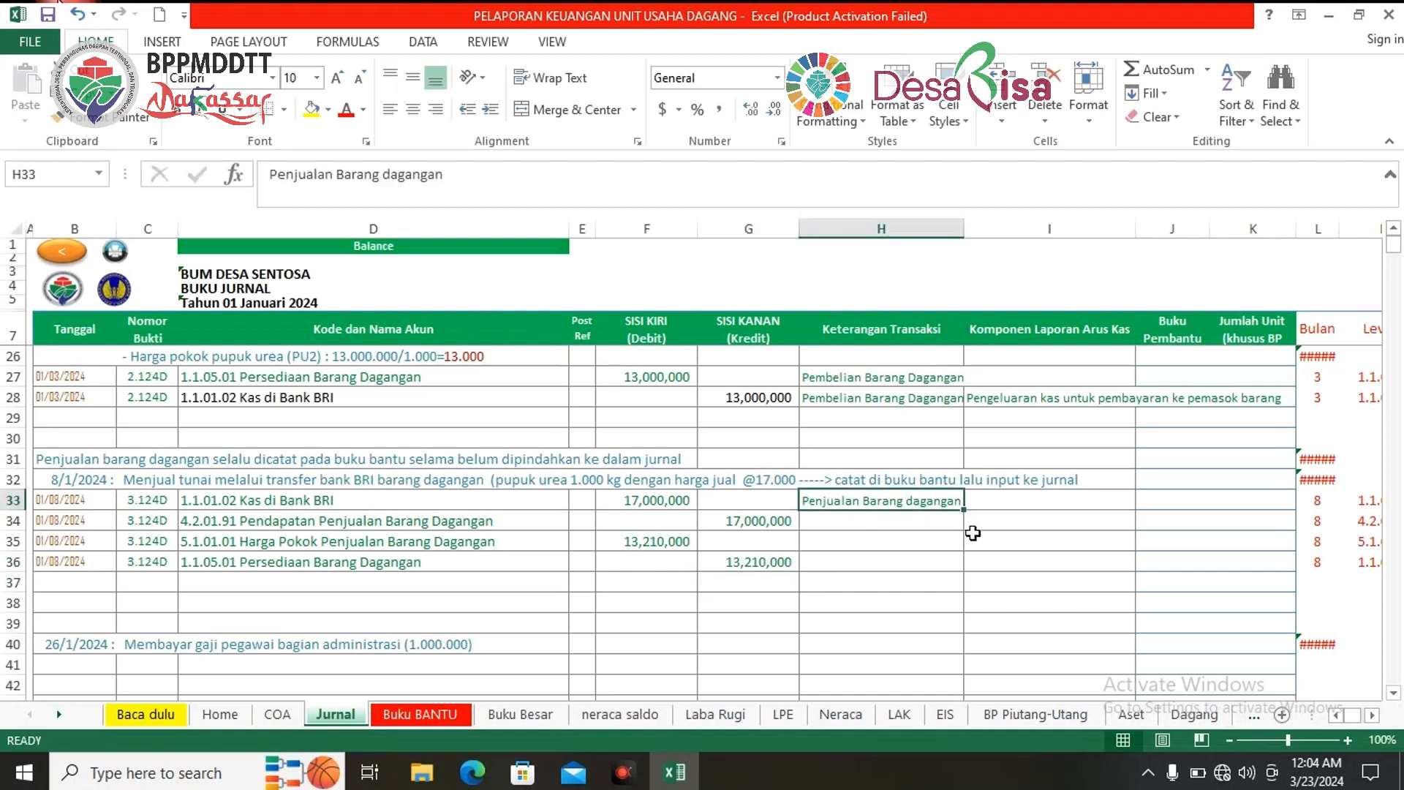
drag(964, 509, 964, 569)
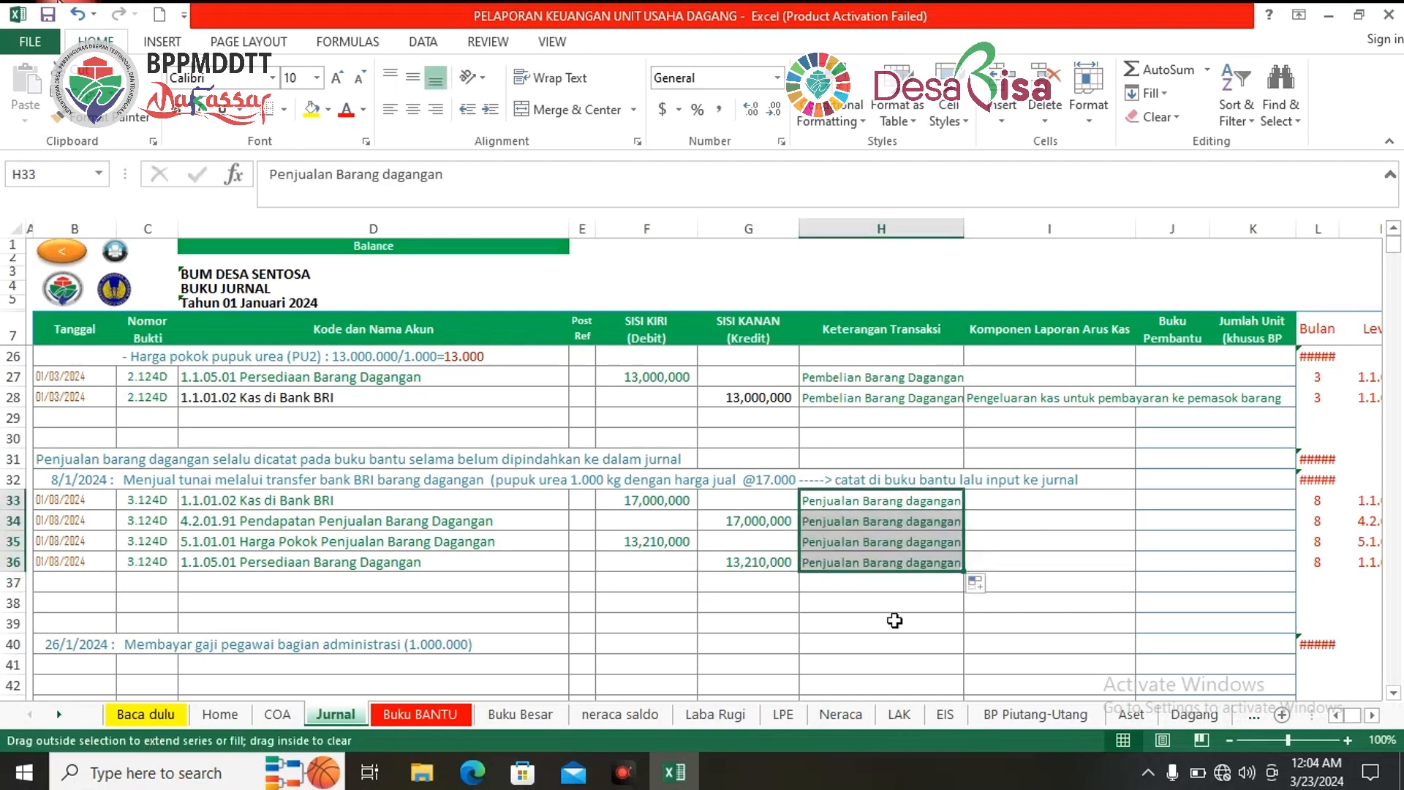
click(894, 621)
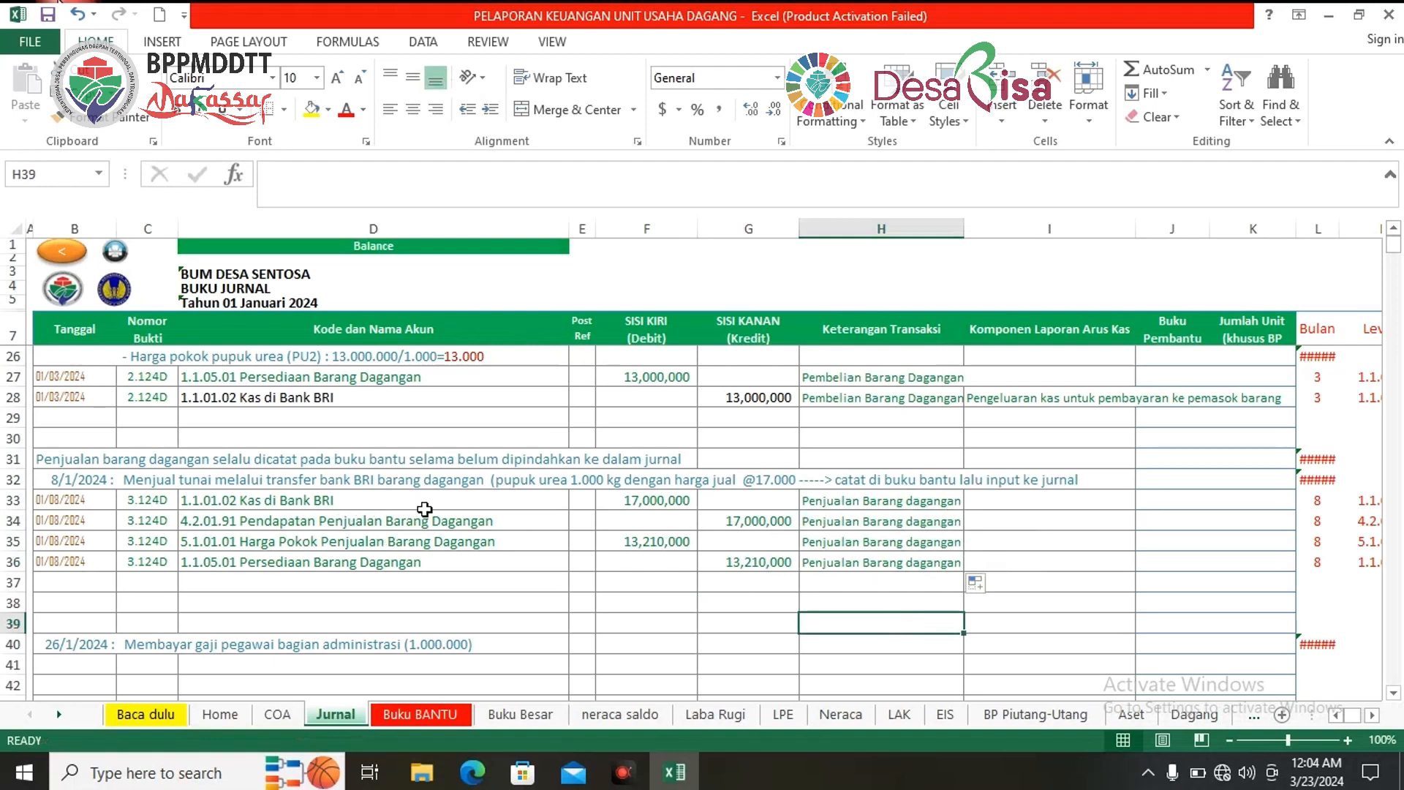
Step: Set the cash flow component of row 33 to Kas_Masuk_Operasi and refine it to "Penerimaan kas dari penjualan barang dagangan"
click(1015, 505)
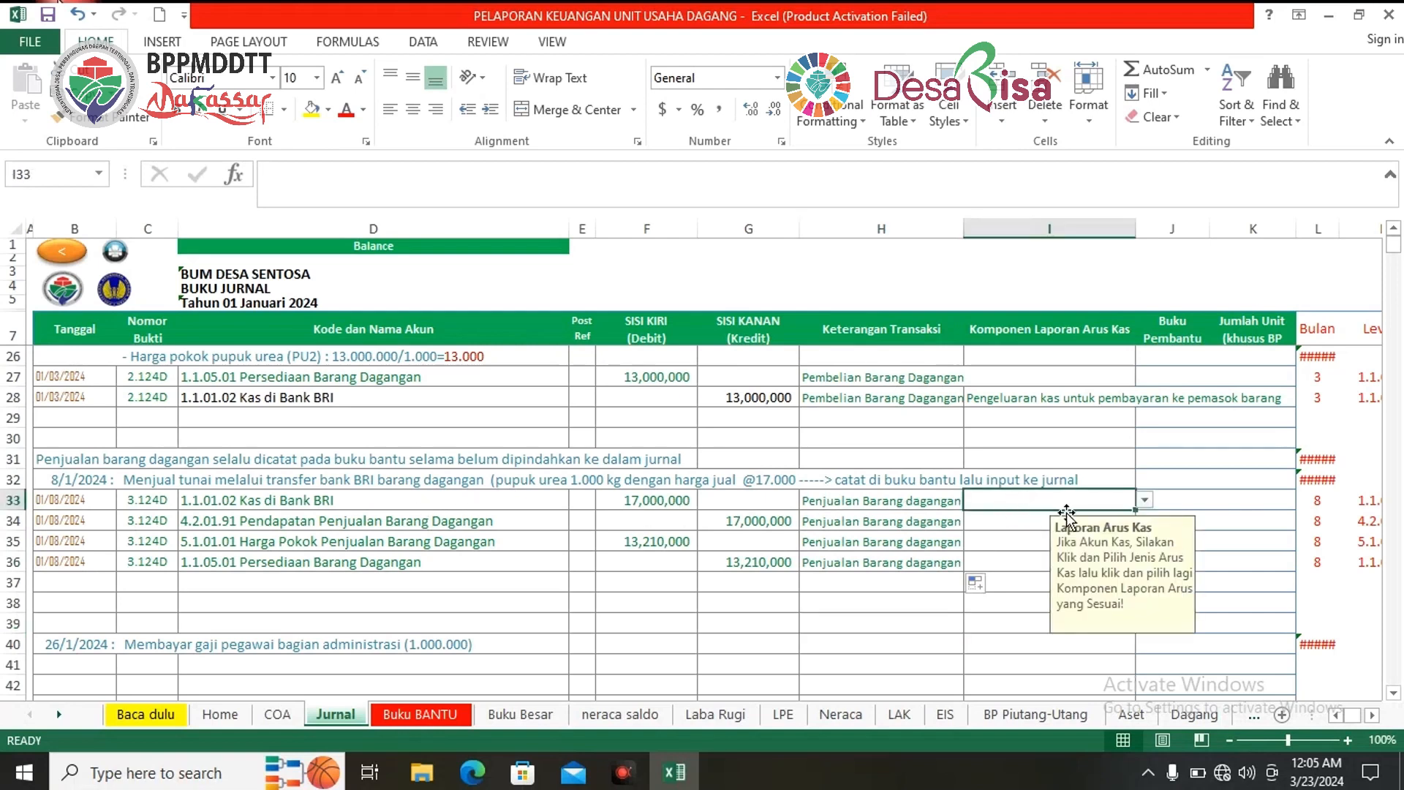
click(1145, 501)
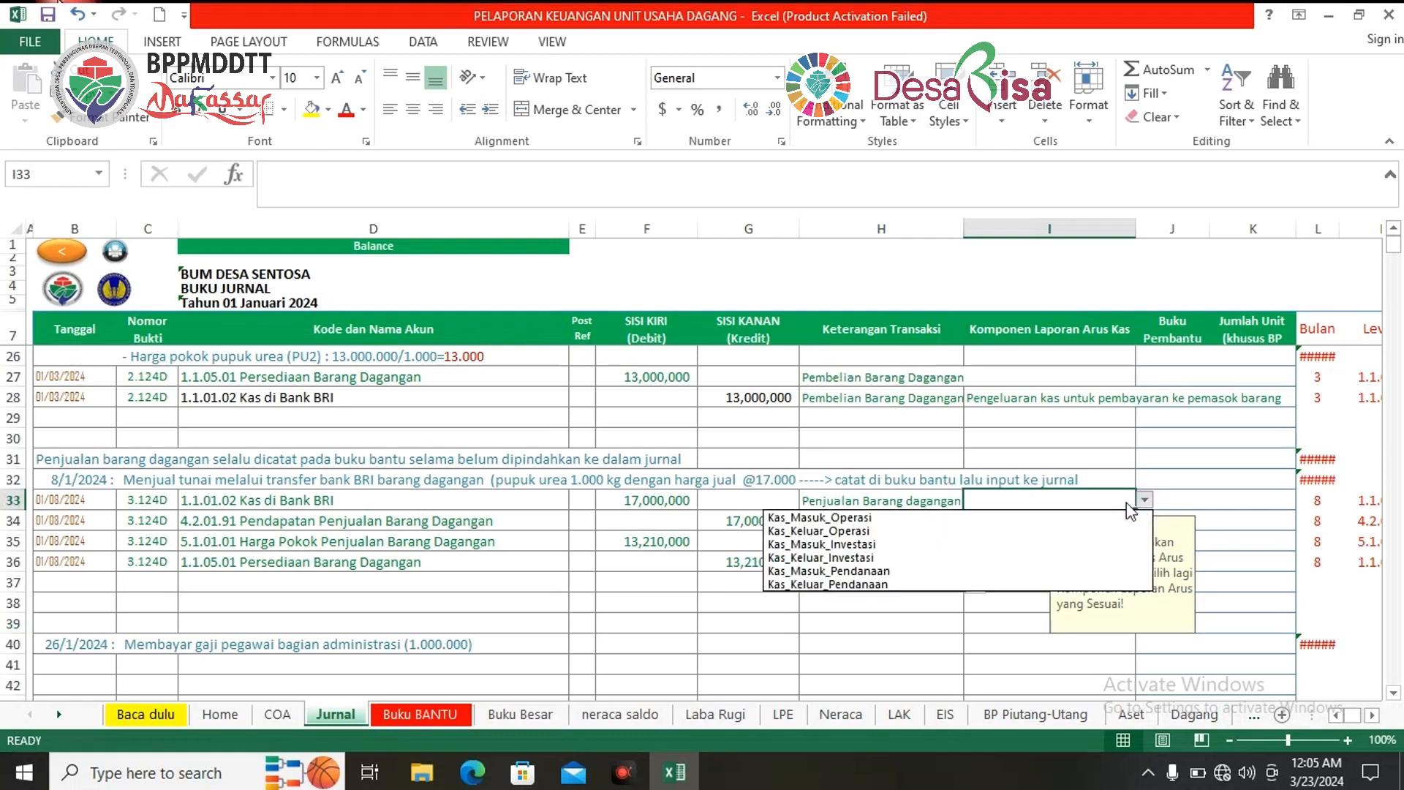
click(868, 521)
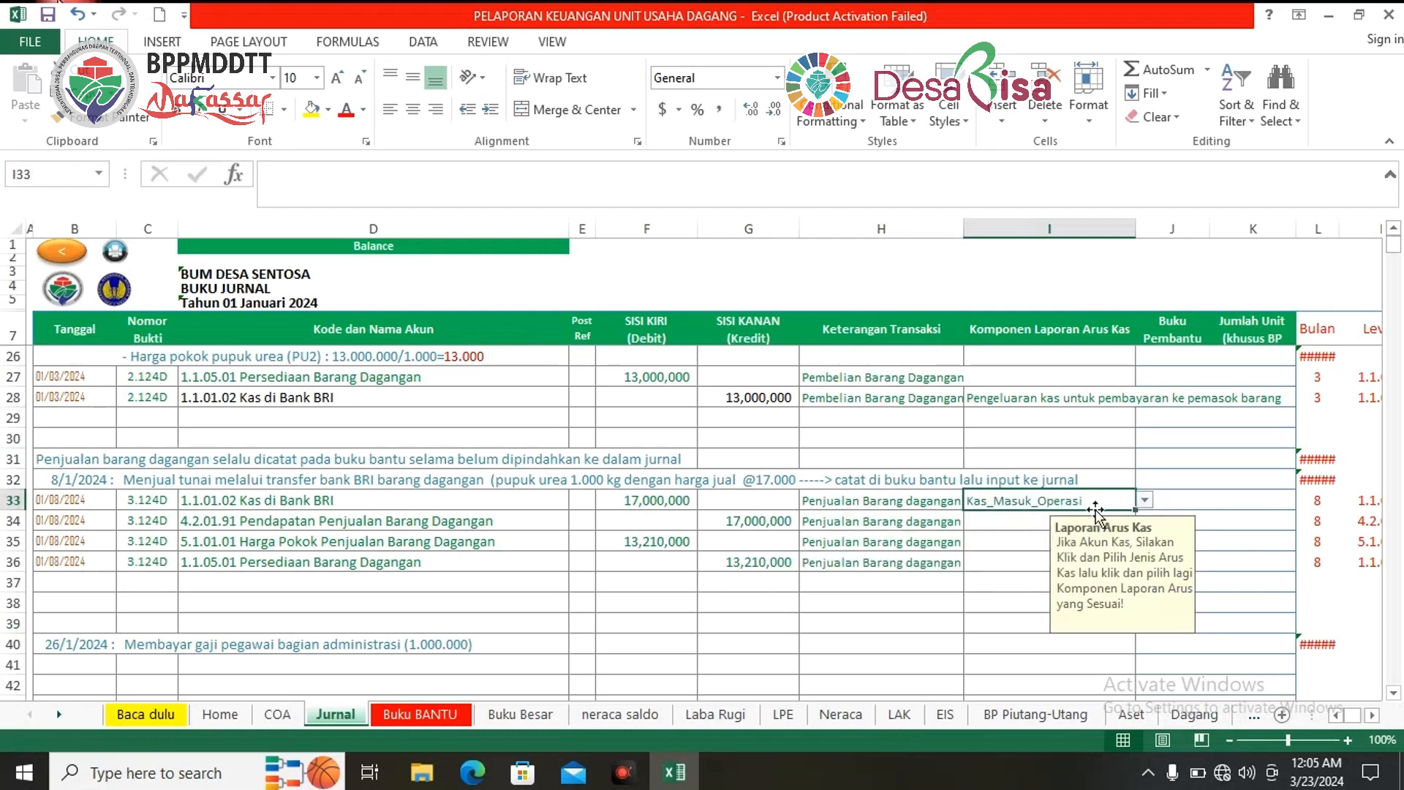
click(1144, 500)
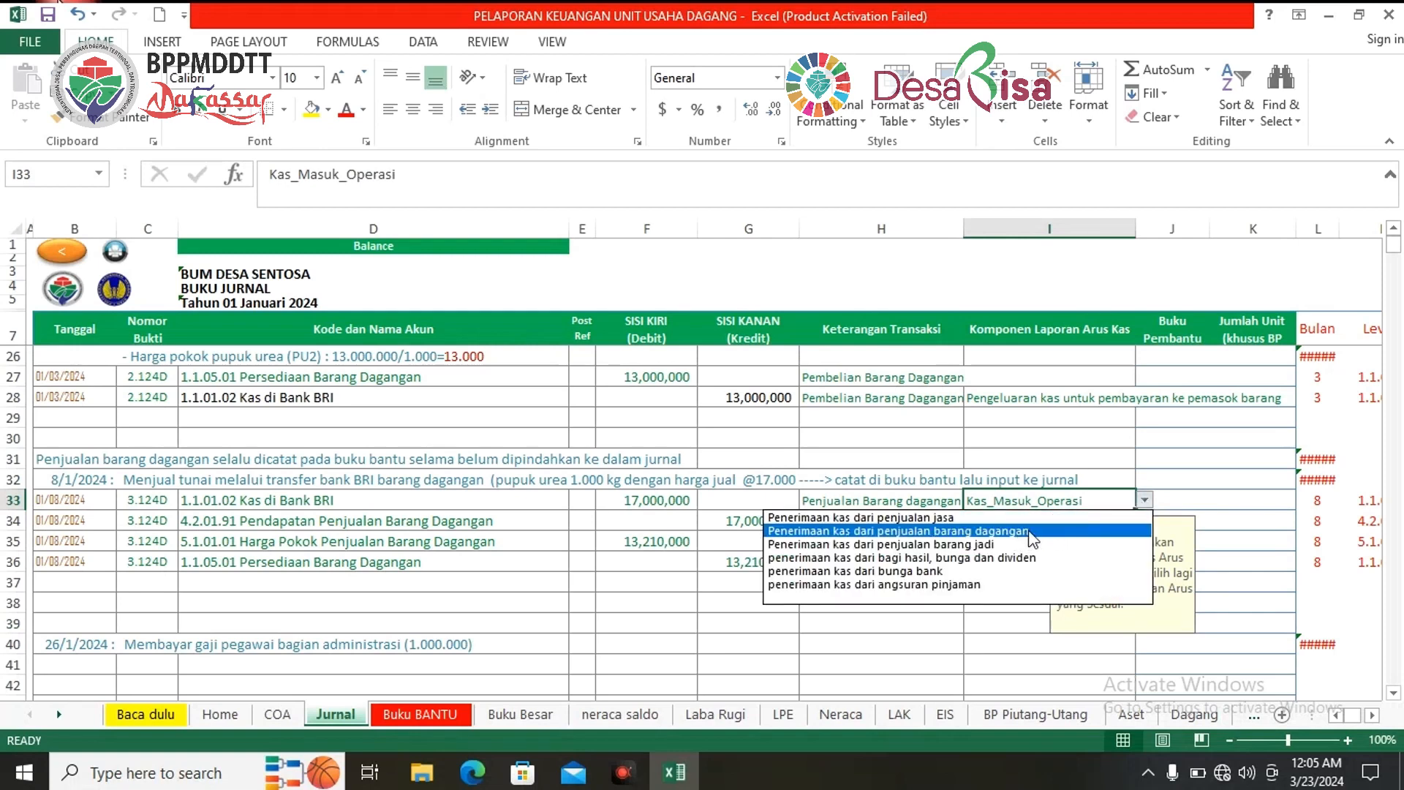
click(1002, 530)
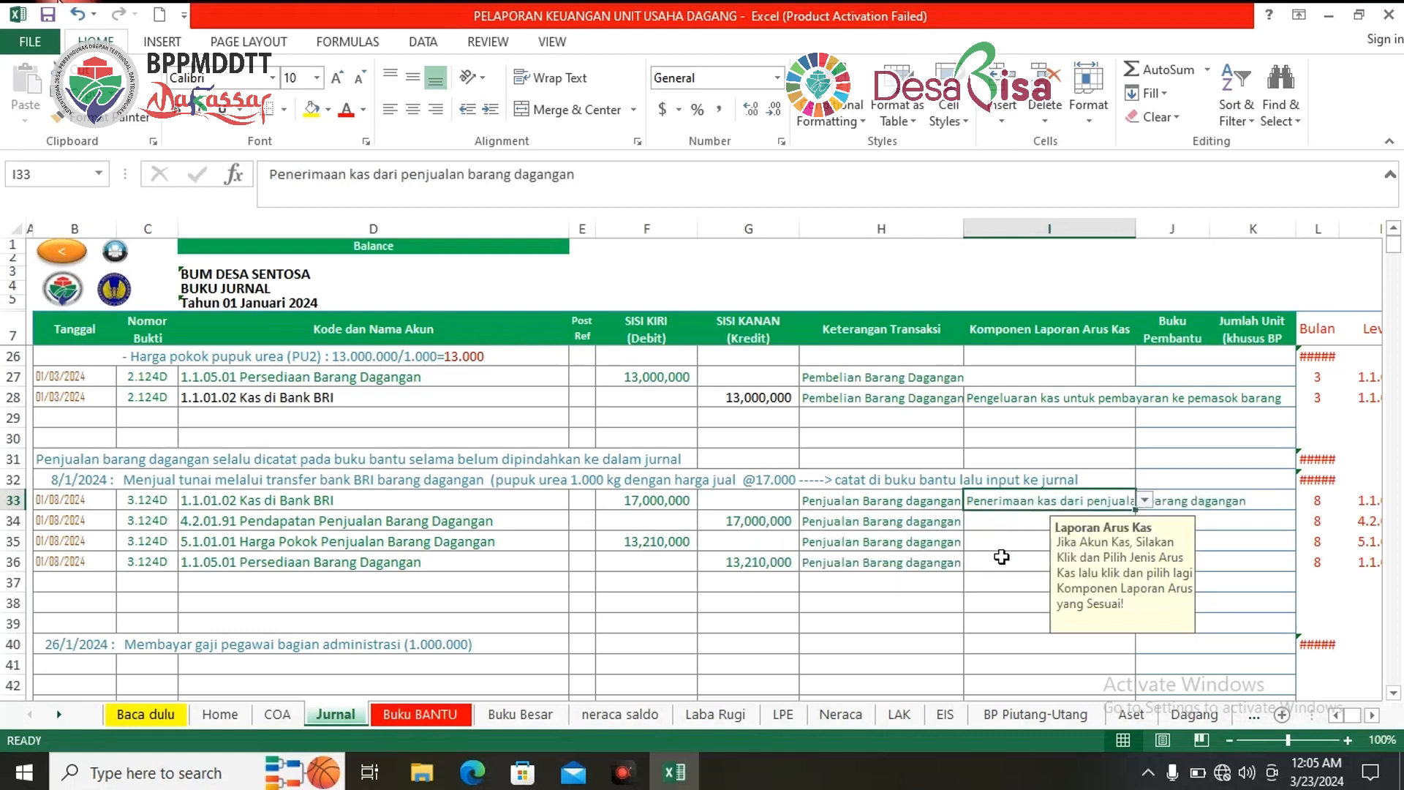
click(1020, 622)
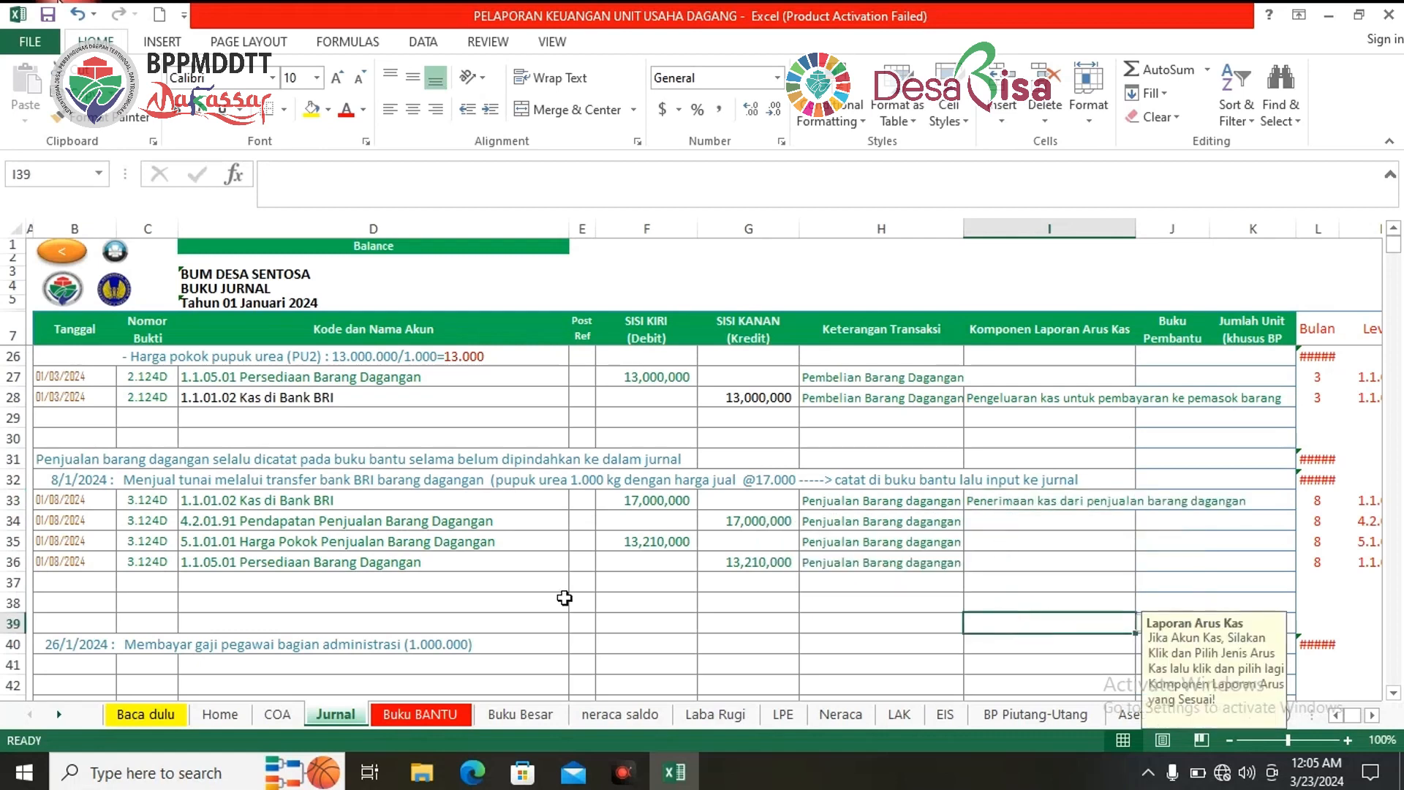
scroll(586, 580, down, 2)
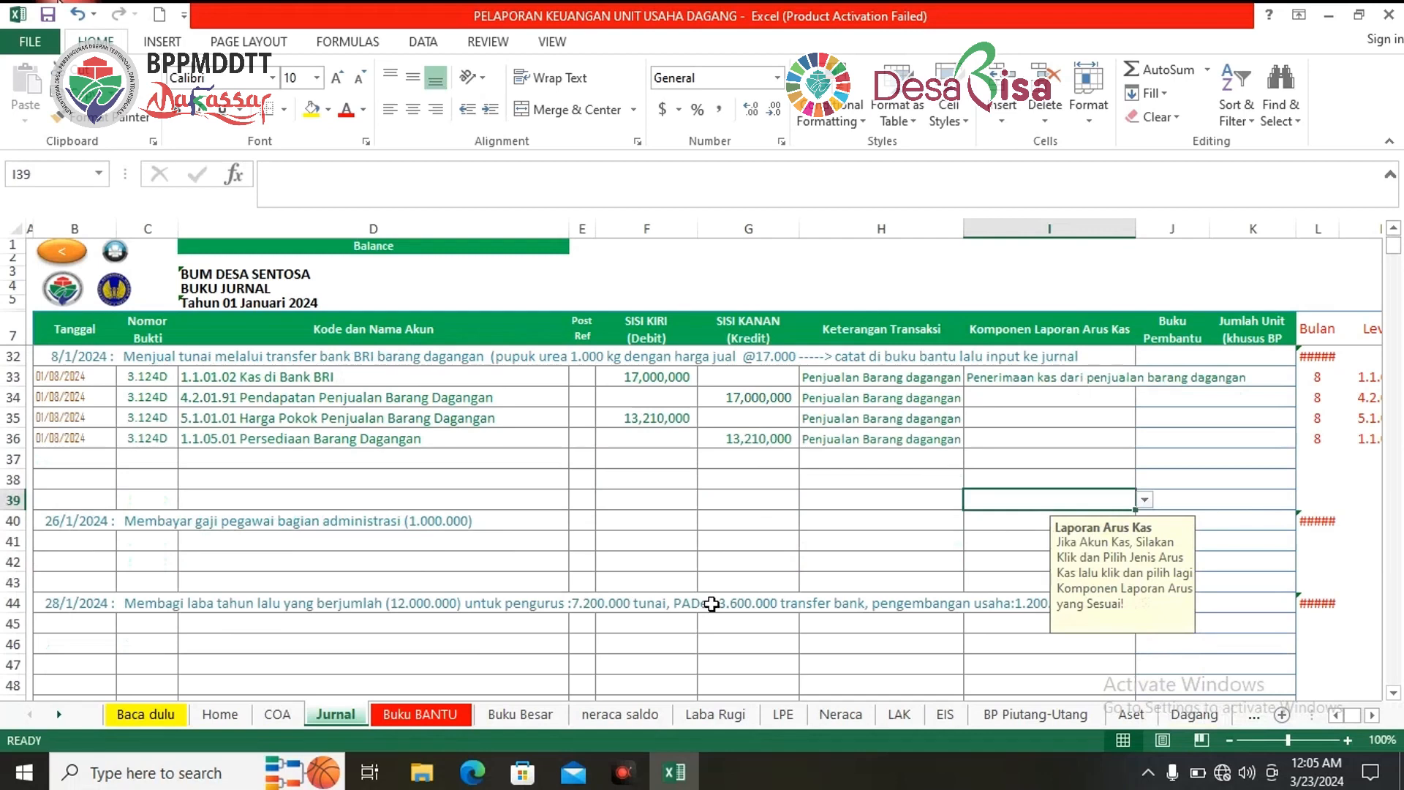
scroll(790, 558, up, 1)
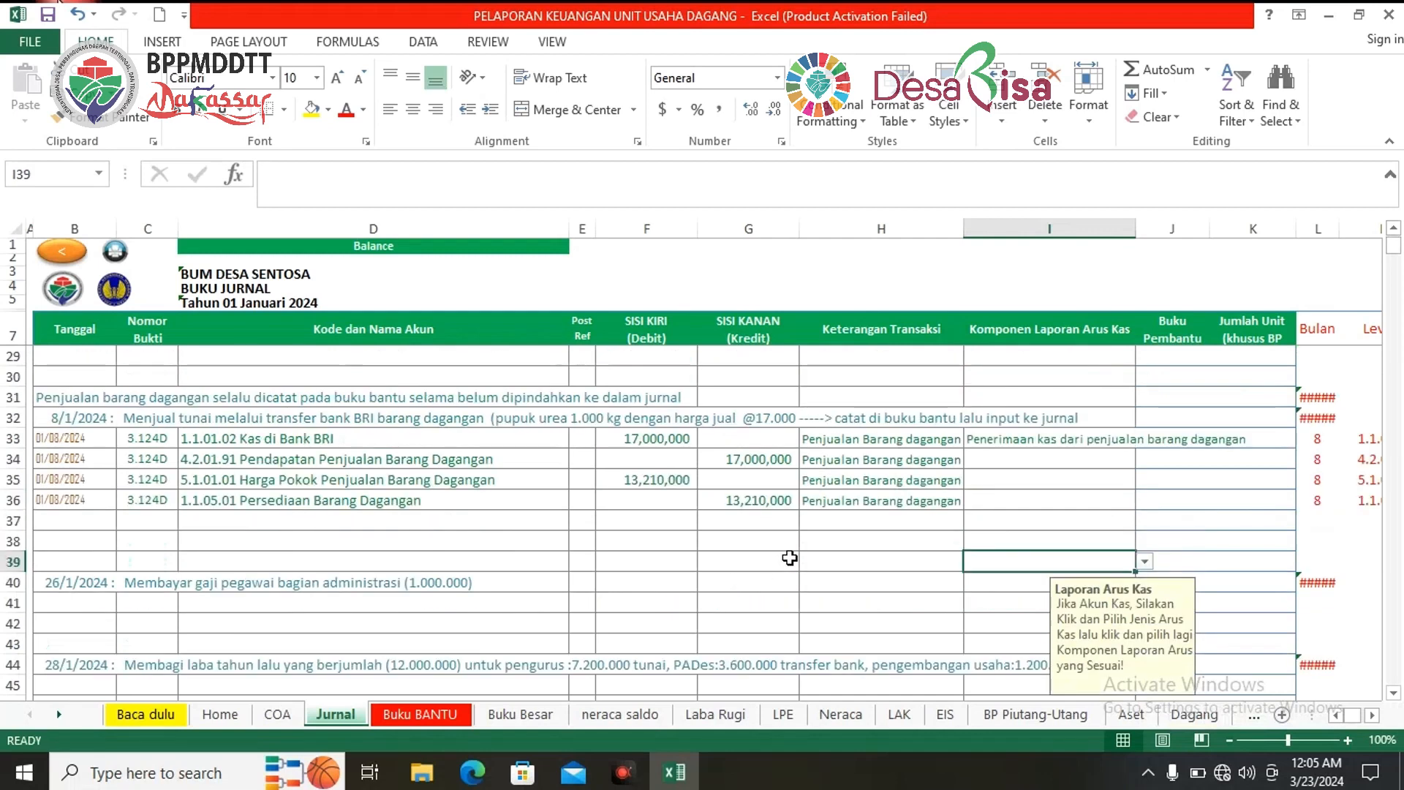
scroll(694, 554, down, 1)
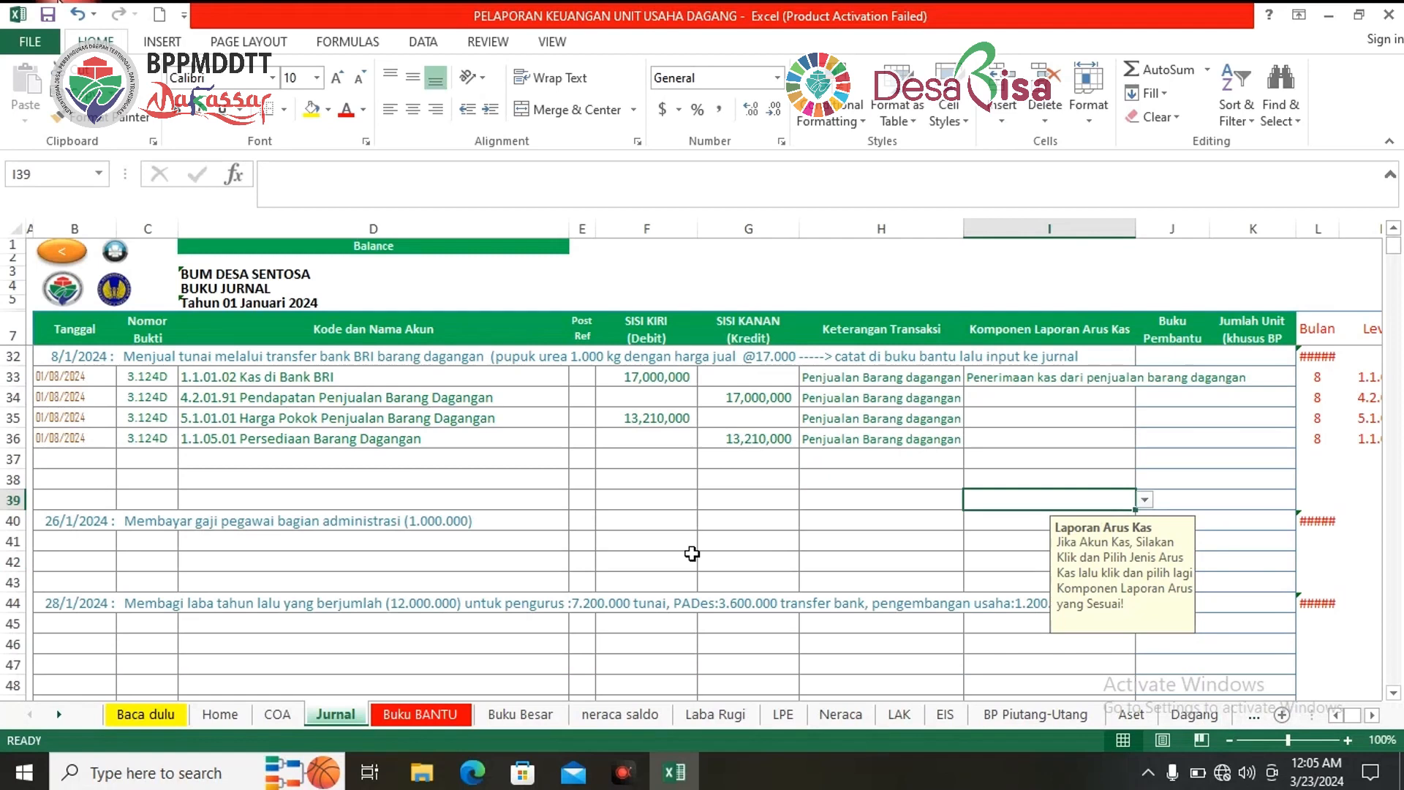
scroll(643, 556, down, 1)
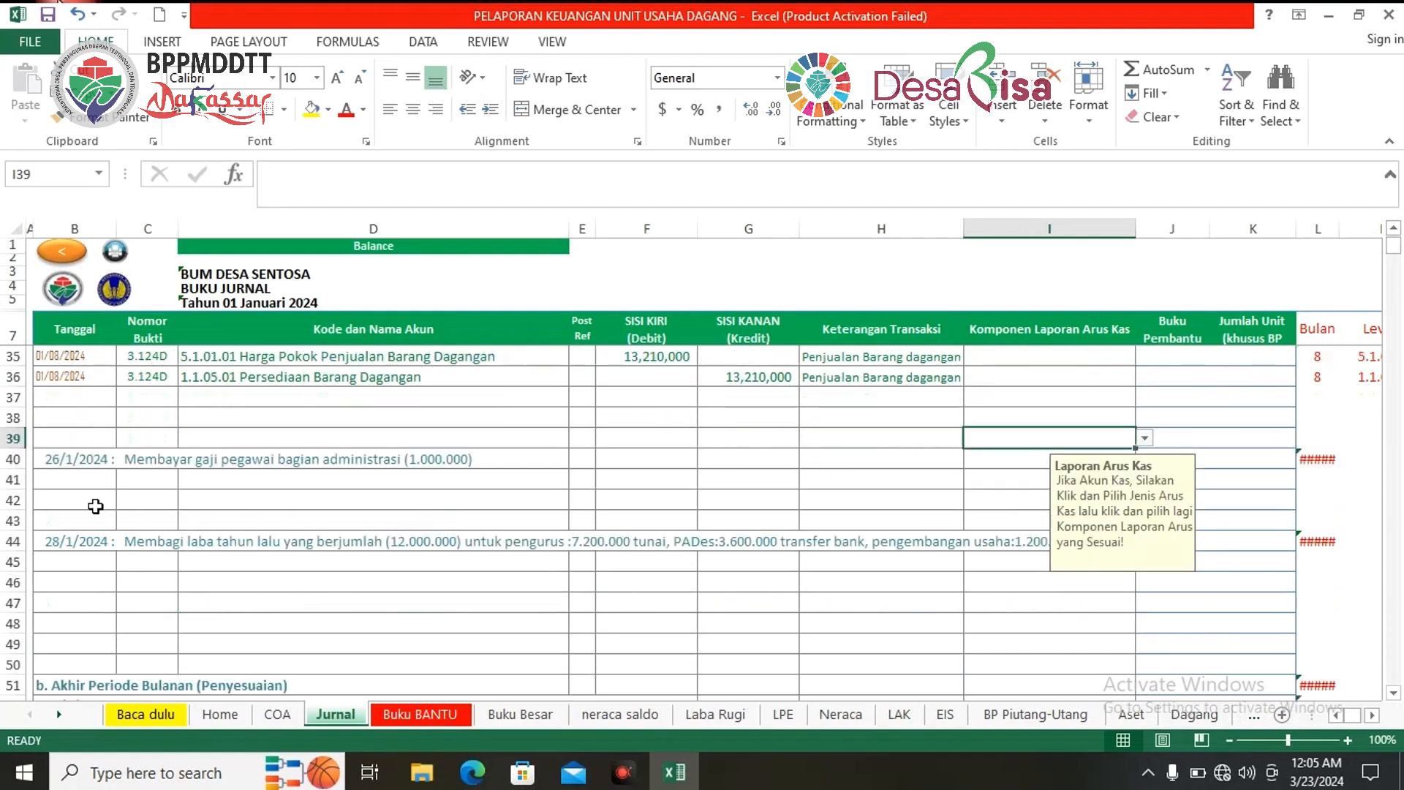
click(86, 479)
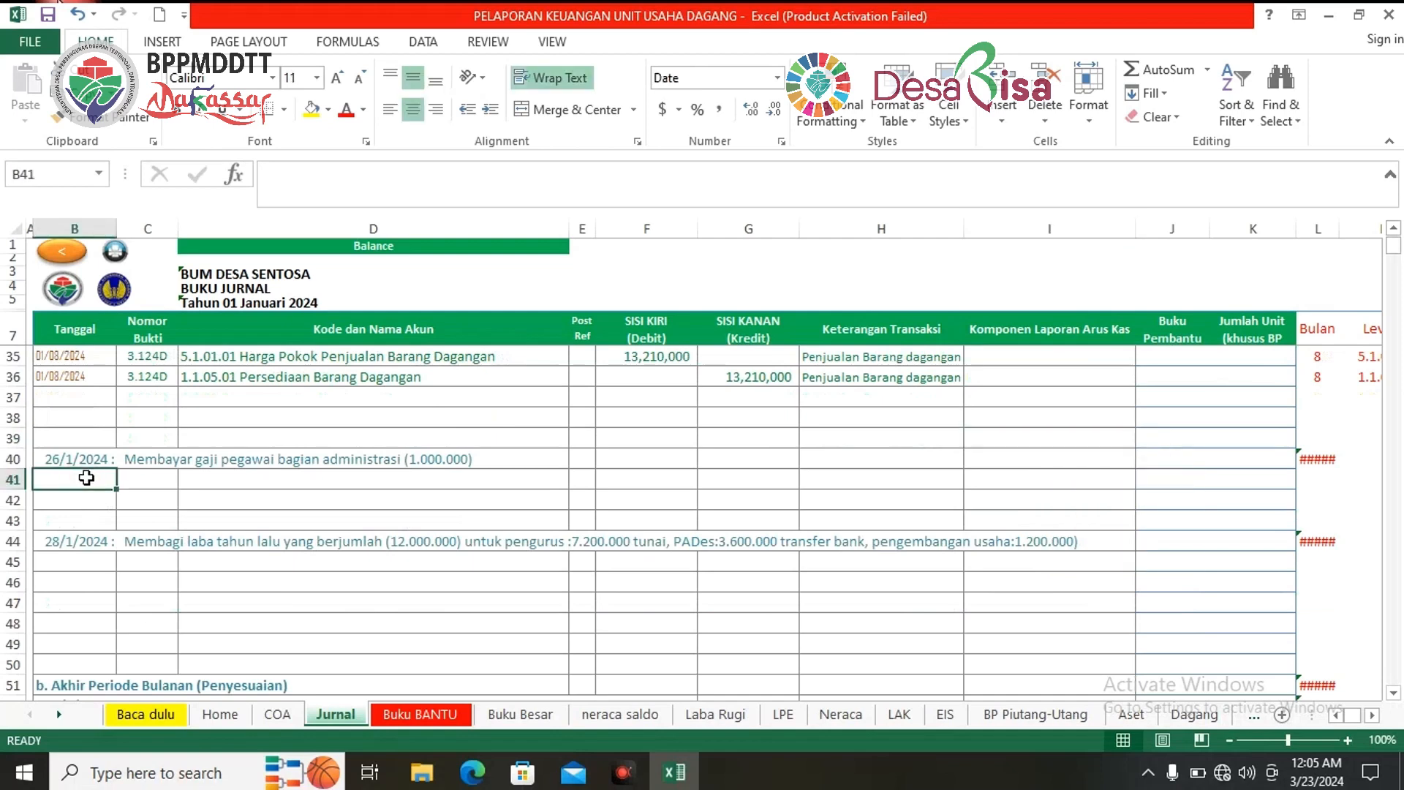
text(2)
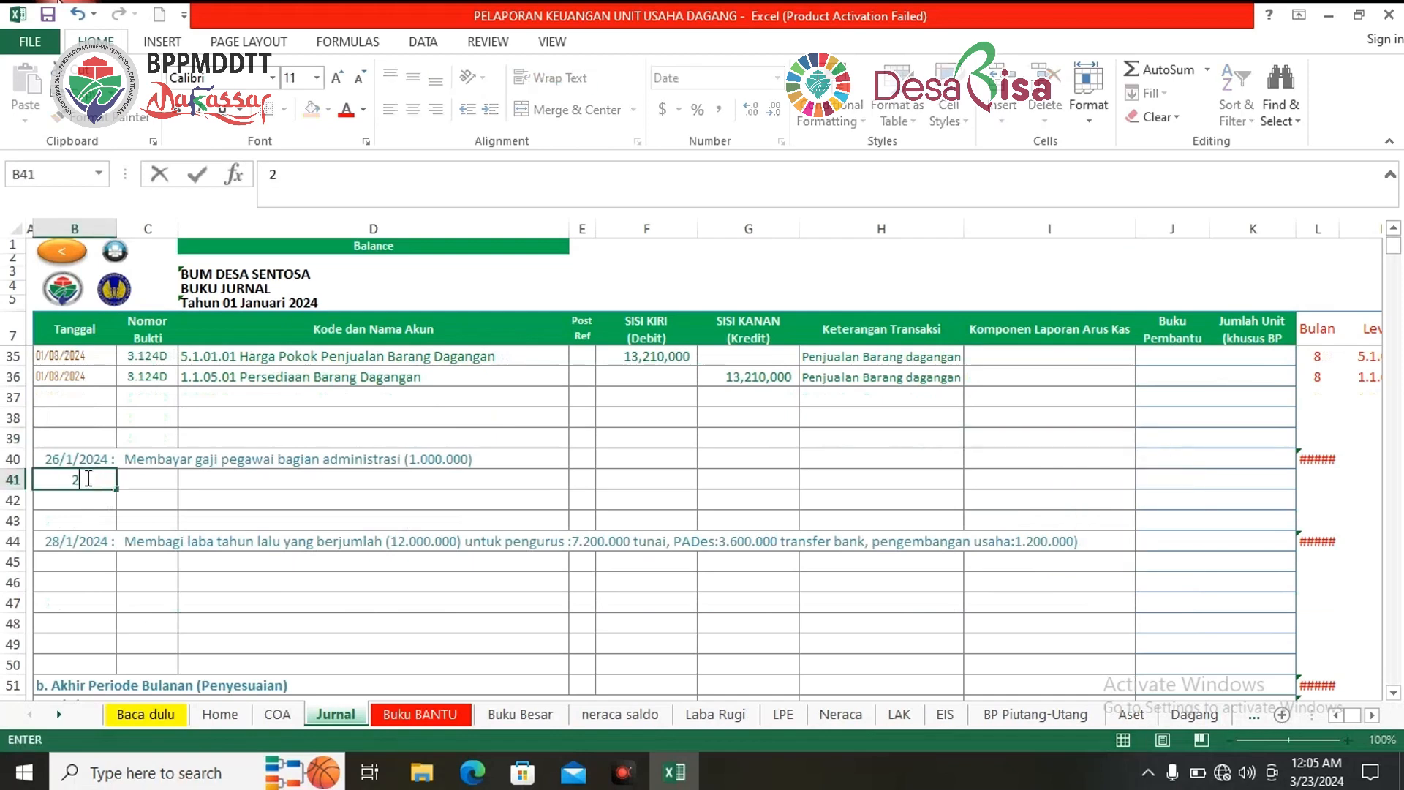
text(6/1)
key(Return)
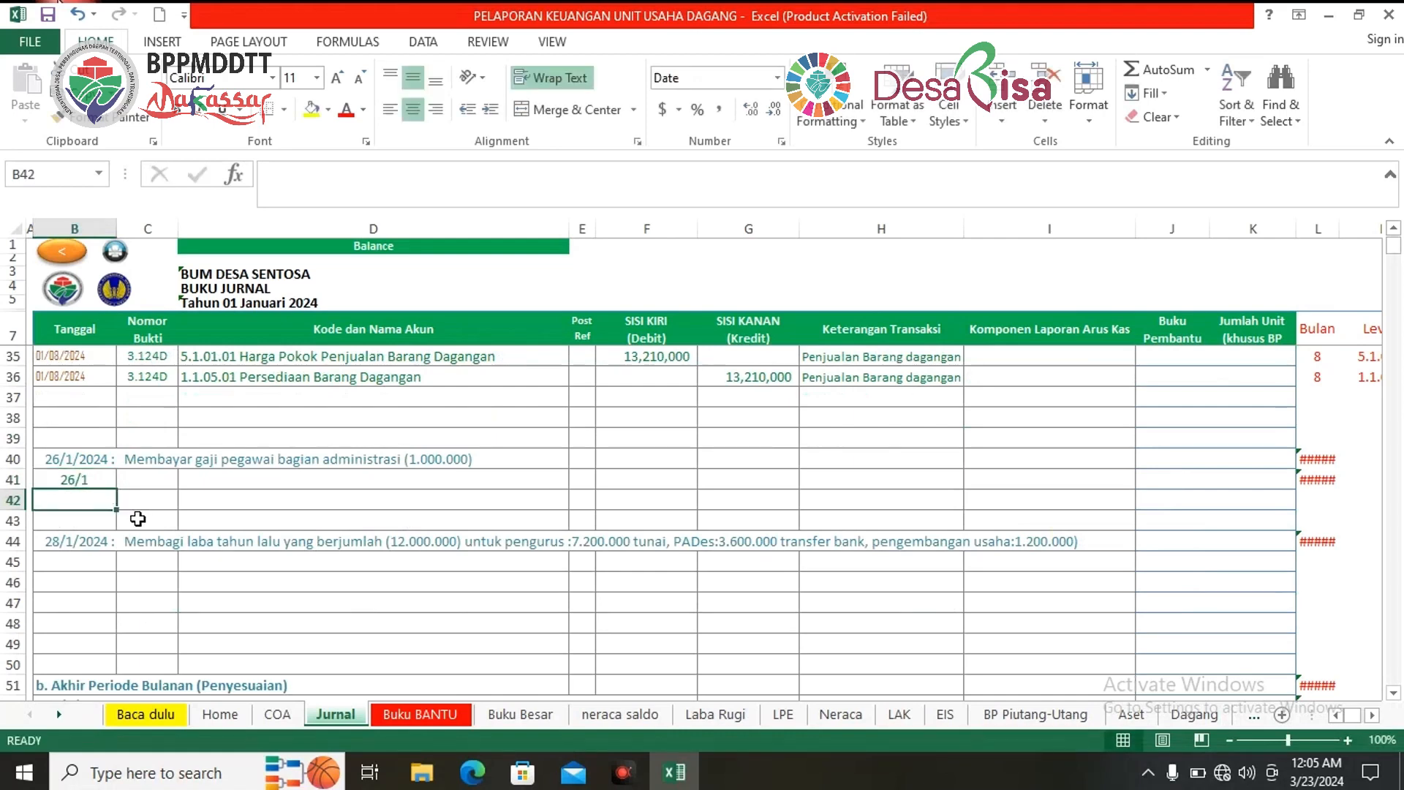
click(92, 479)
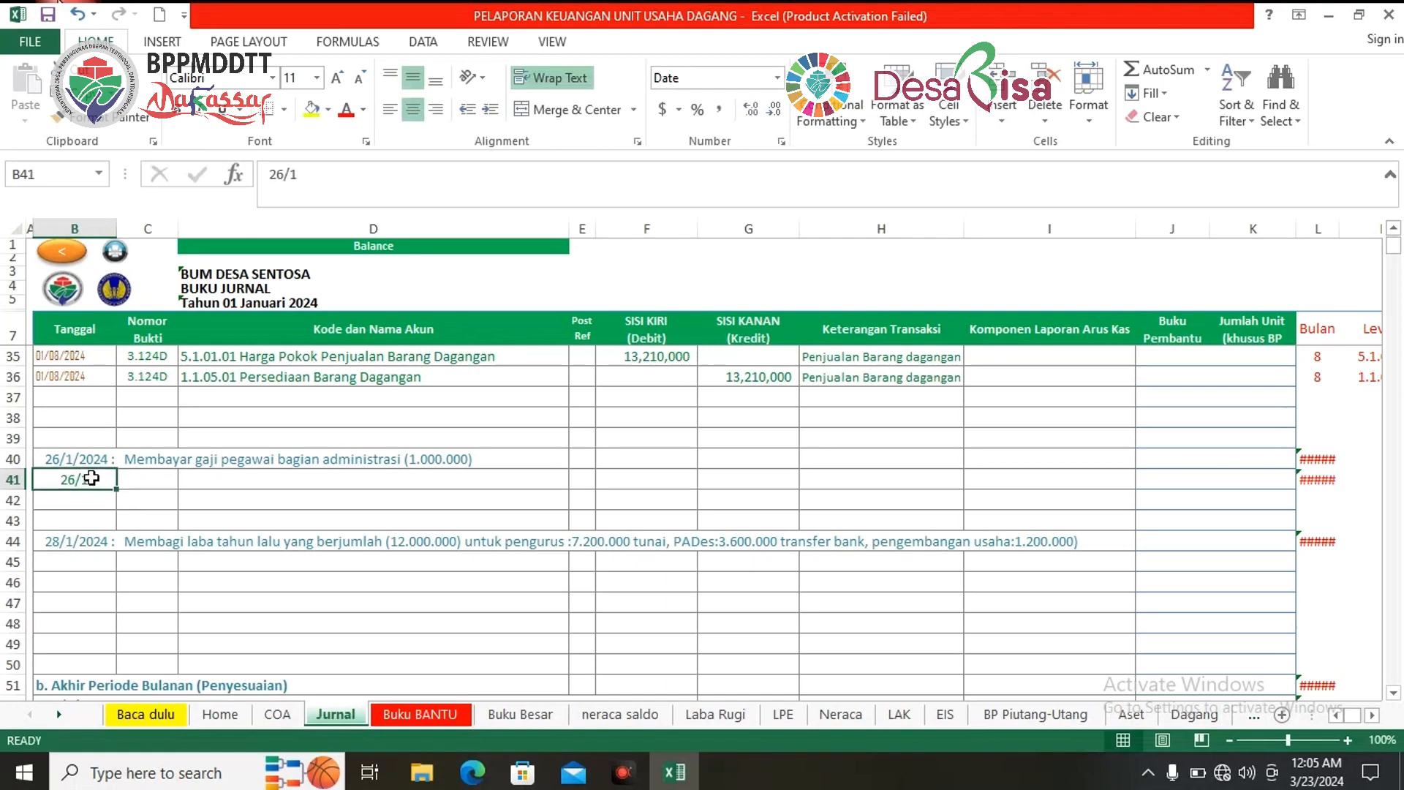
key(Return)
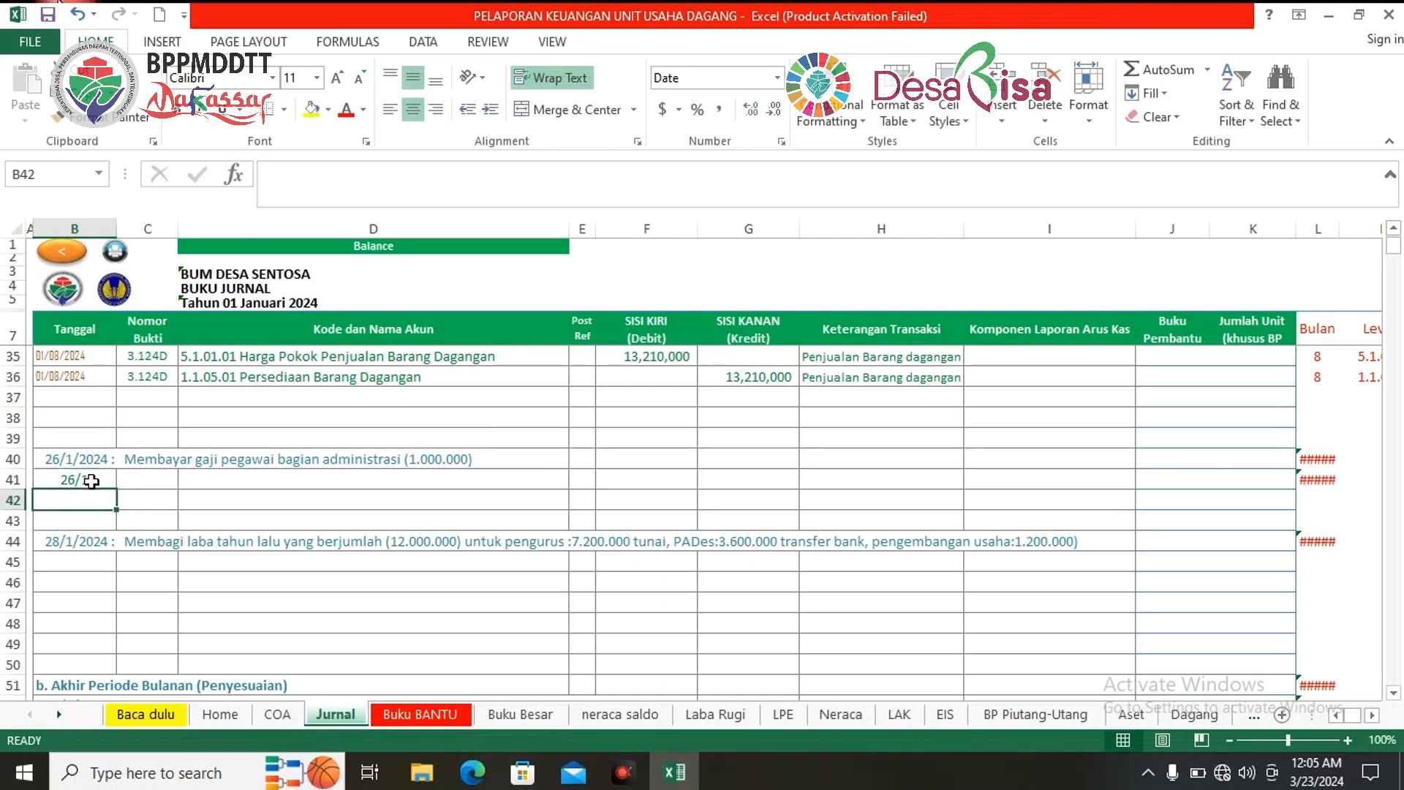
click(85, 479)
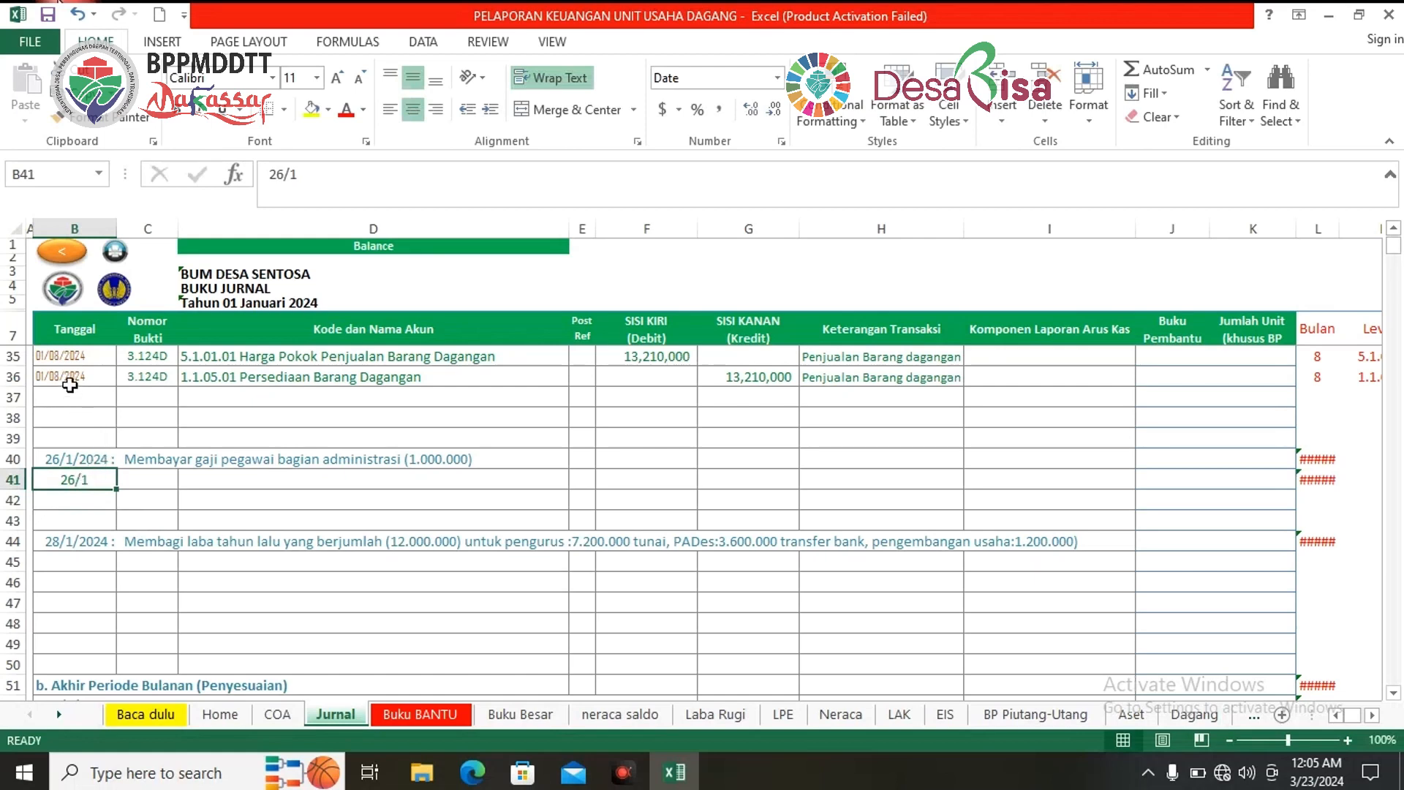
key(Delete)
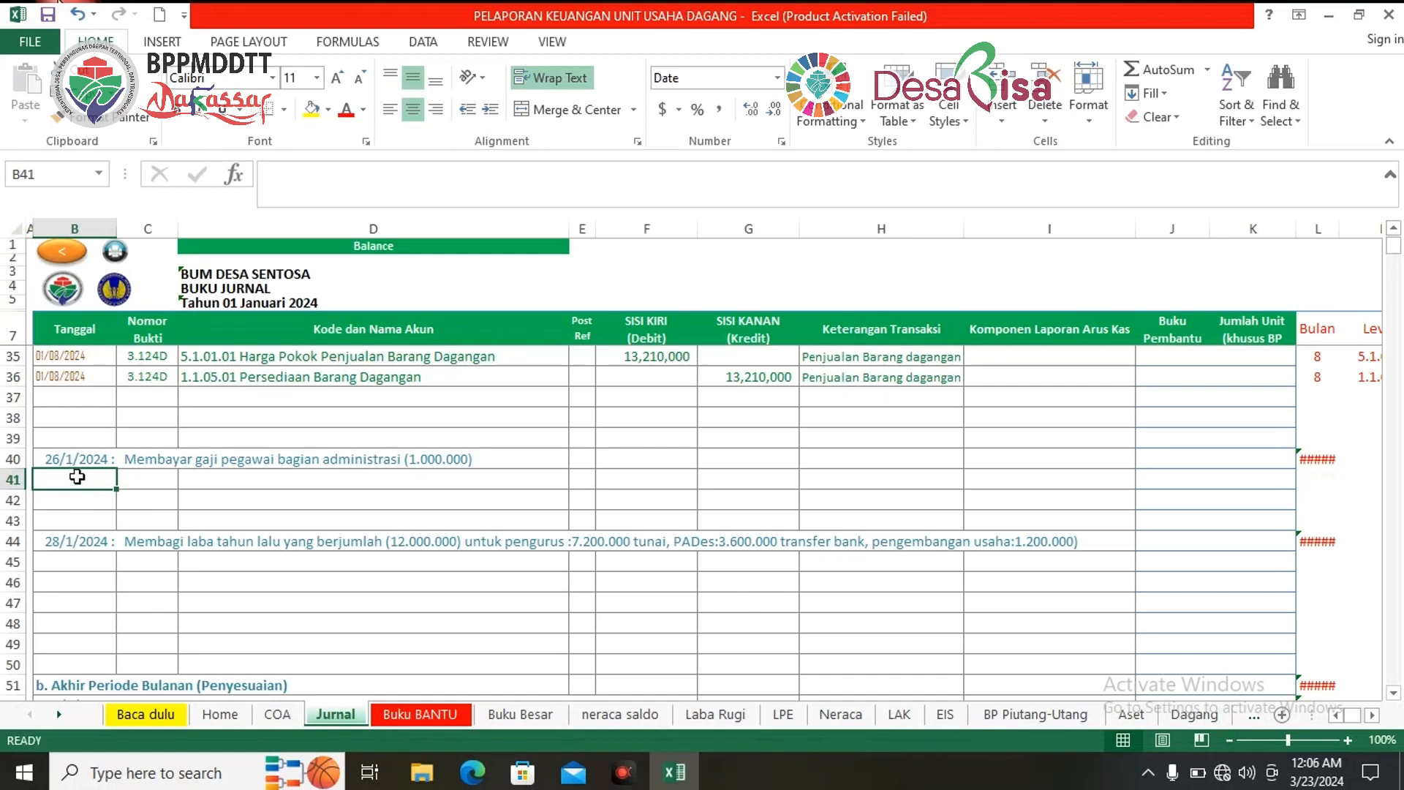
Step: Enter the date 26/1/2024 and Nomor Bukti 4.124D for the salary payment in row 41
text(26)
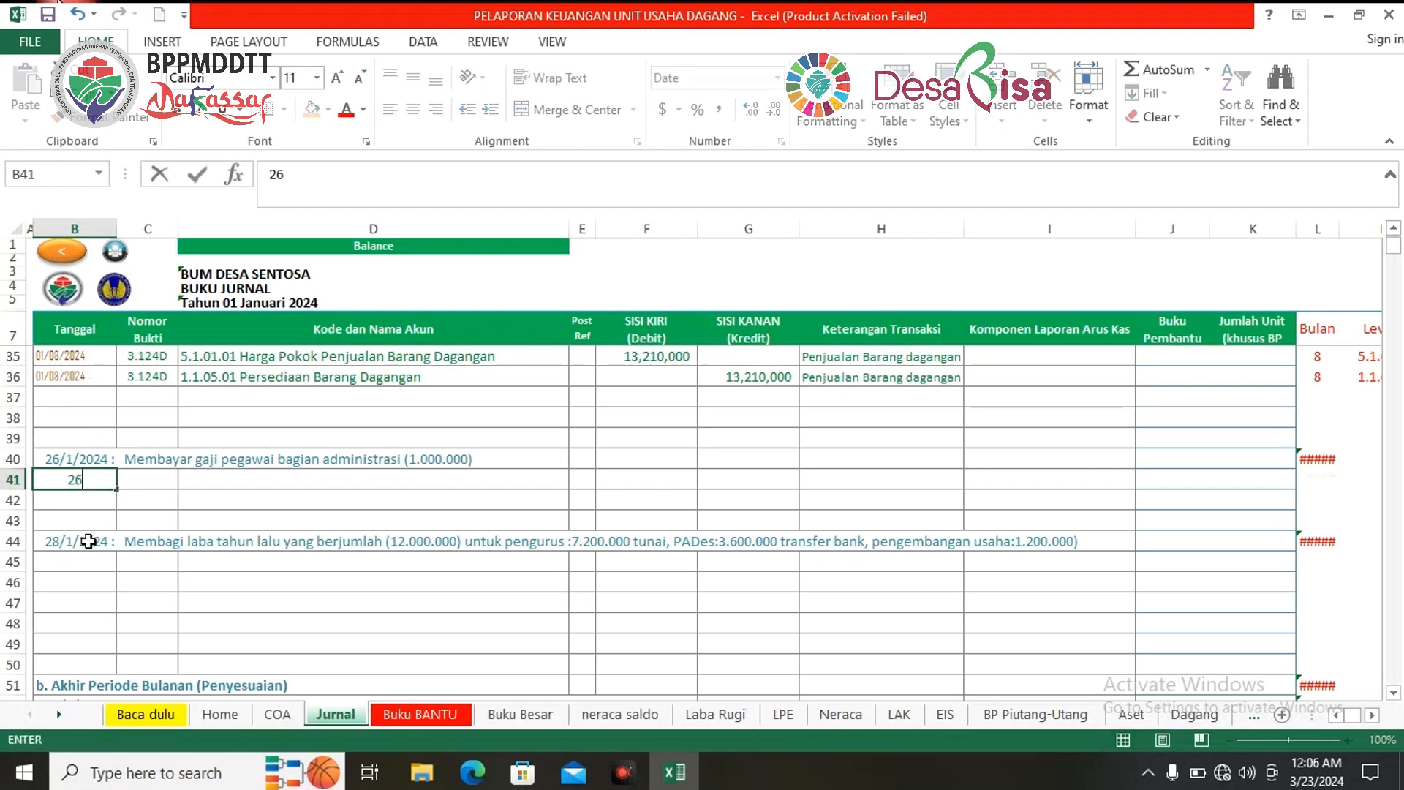
text(/1/2024)
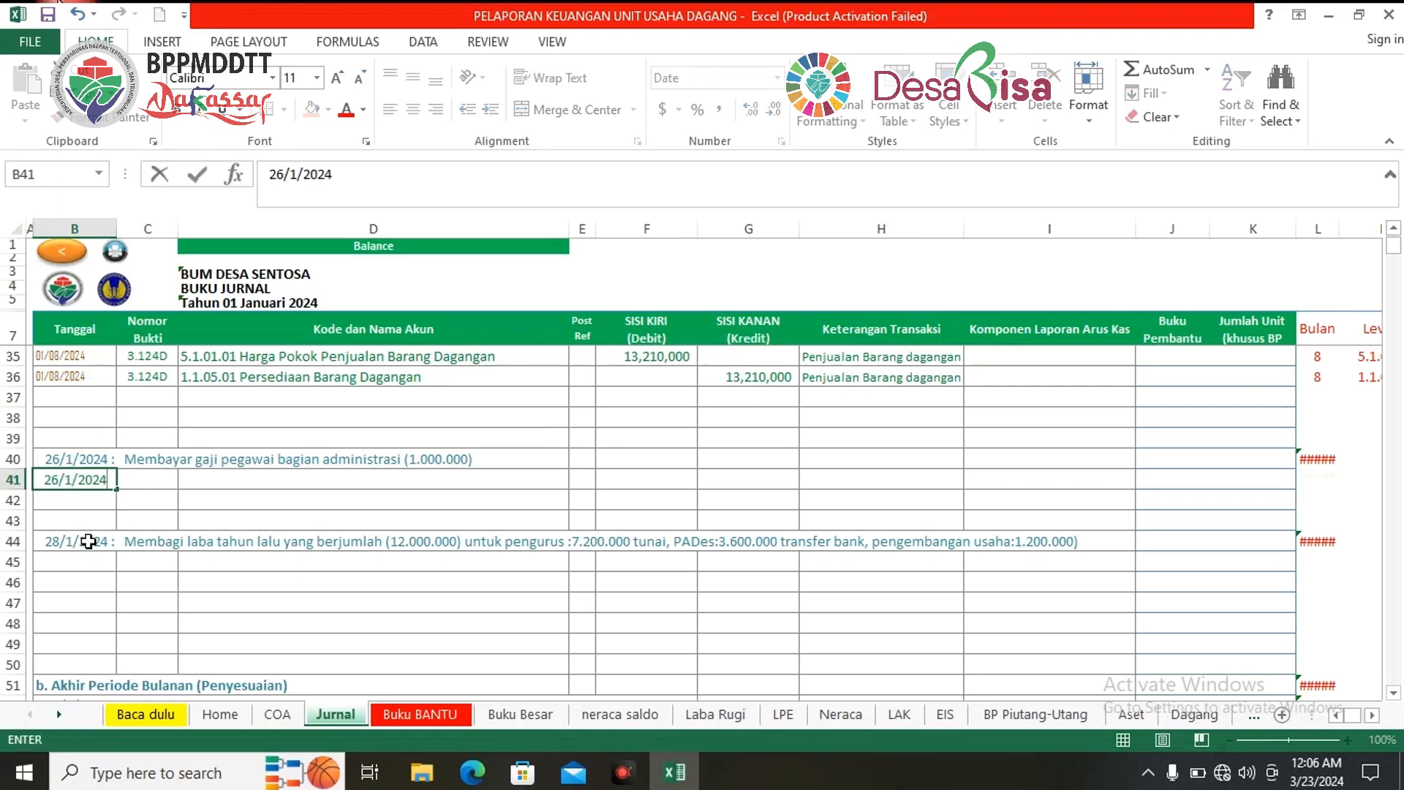
key(Return)
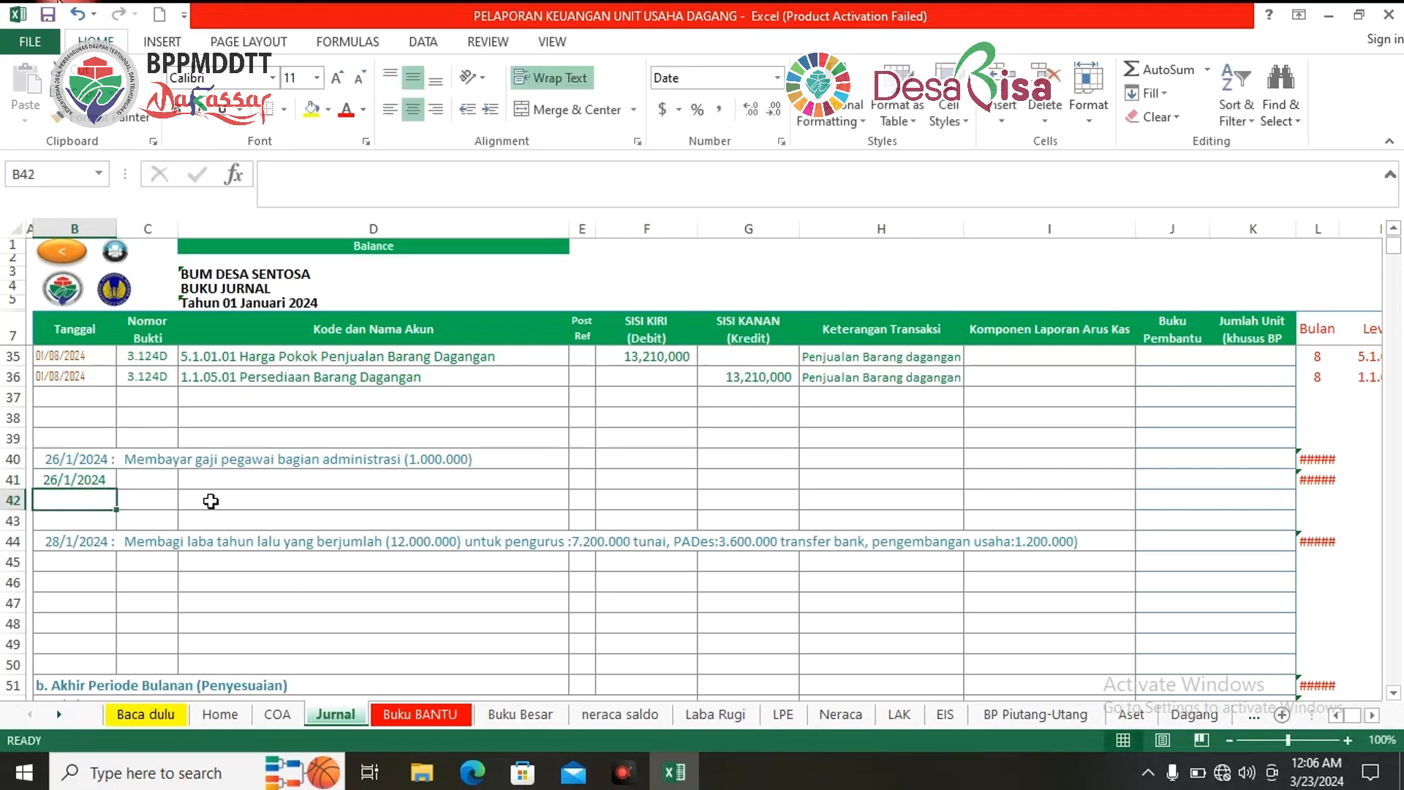
click(151, 478)
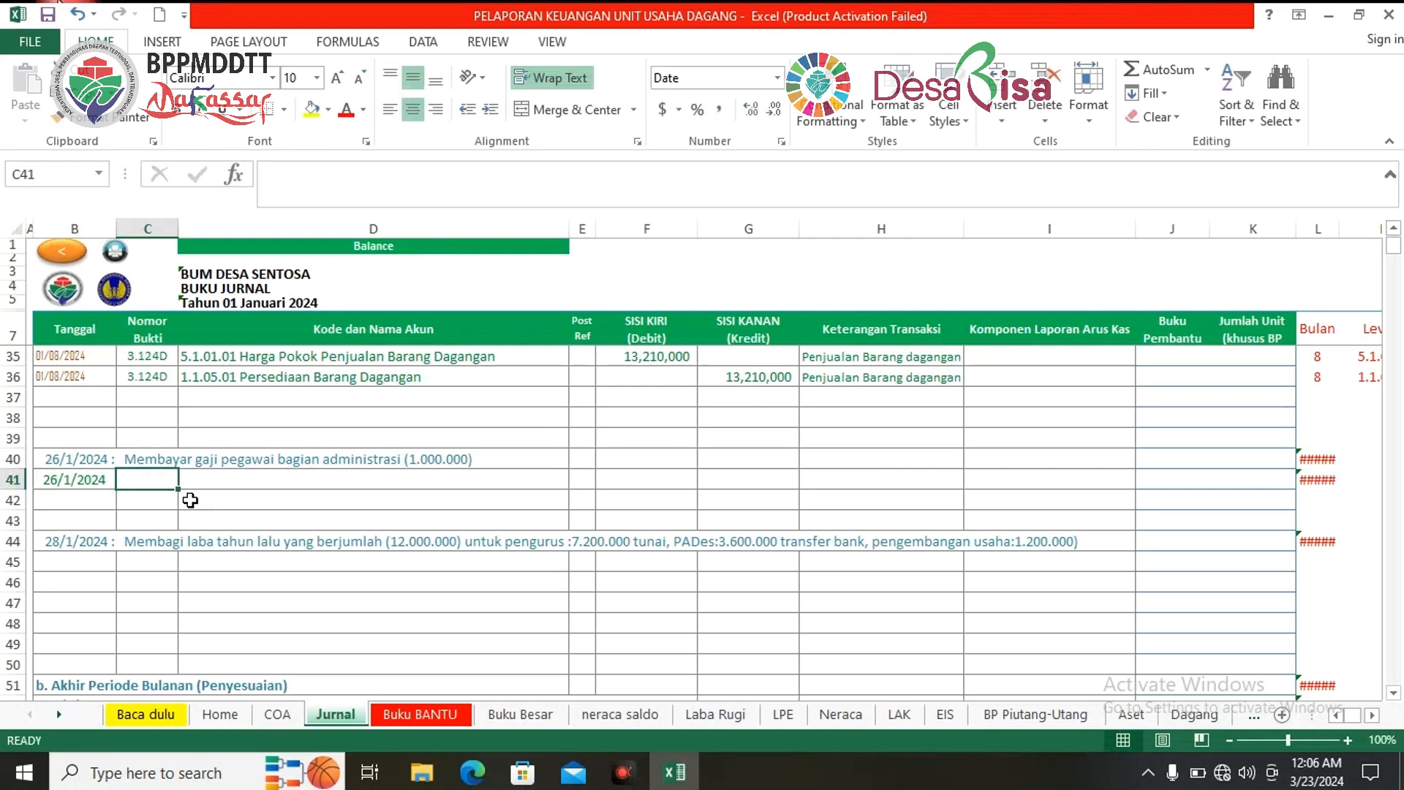
text(4)
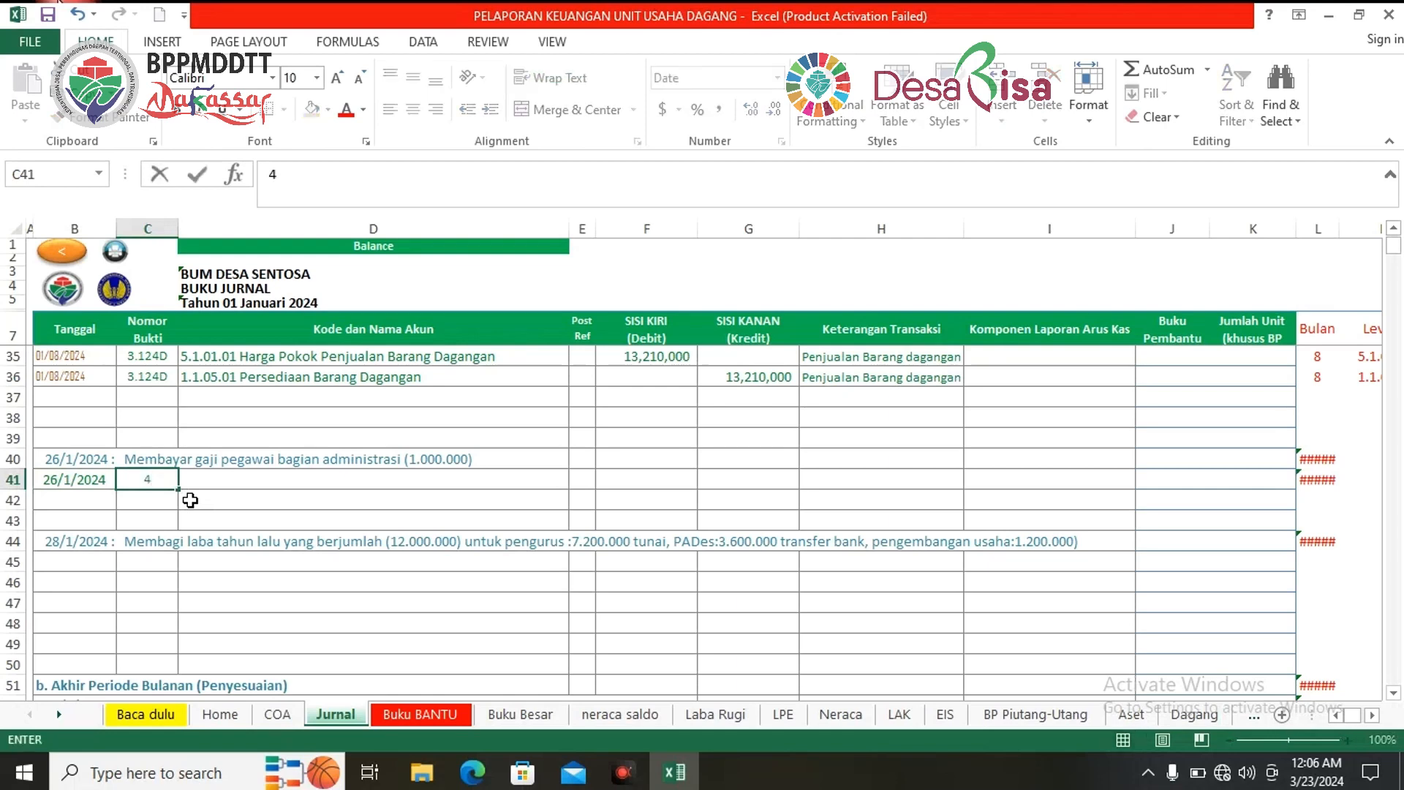
text(.124D)
Step: Look up "beban gaji" as the account of row 41 and choose 6.1.01.01 Beban Gaji/Honor/Insentif Bag. Adm & Umum
click(322, 481)
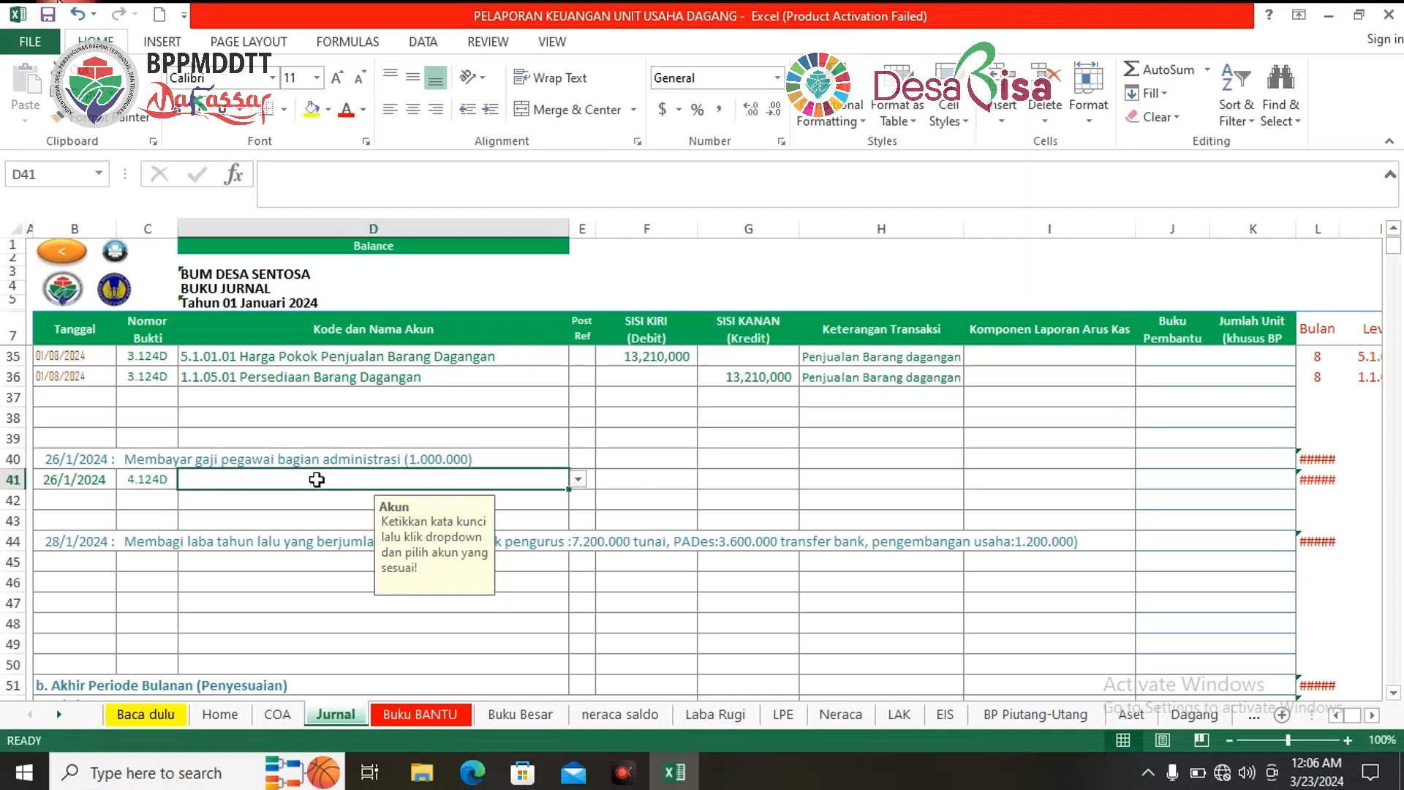
text(beban gaj)
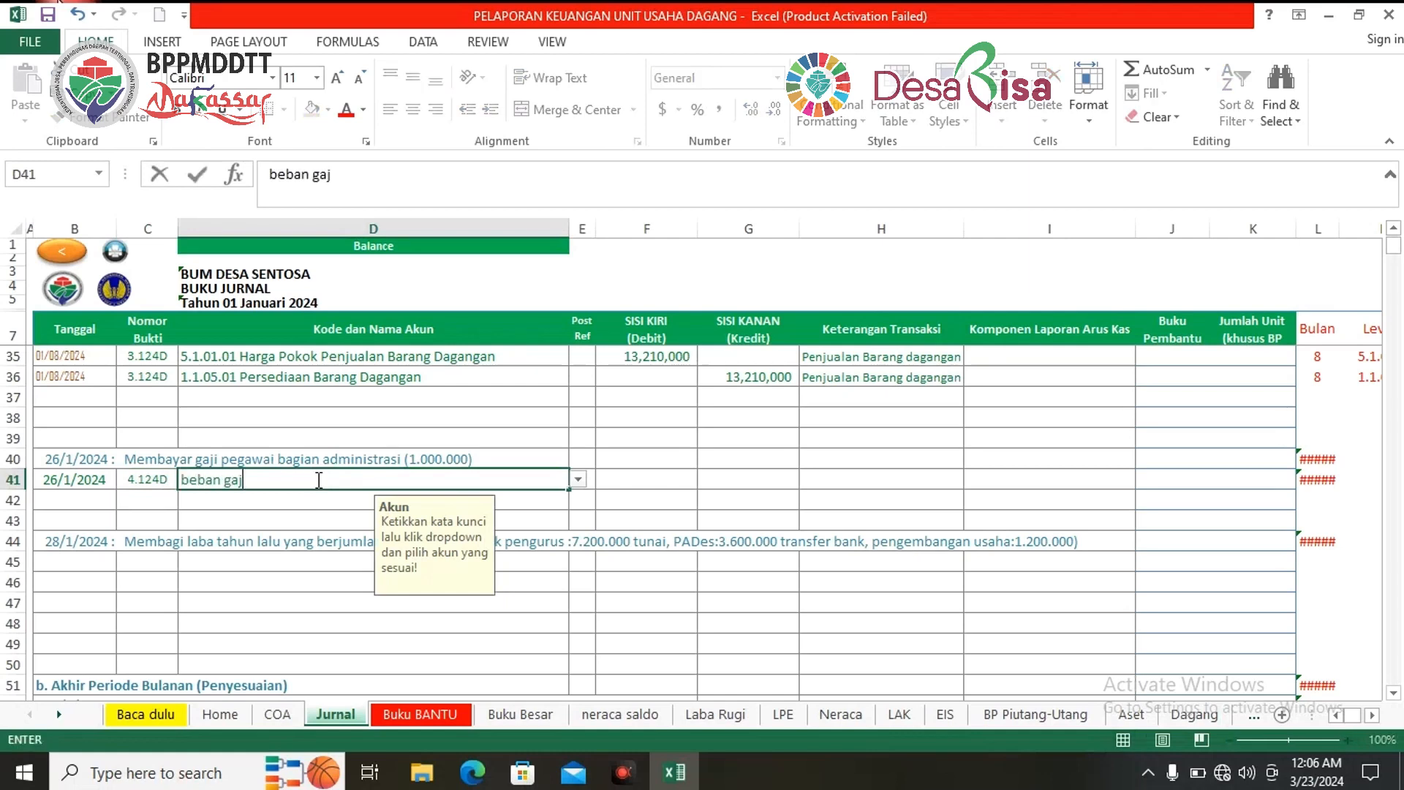
text(i)
click(579, 480)
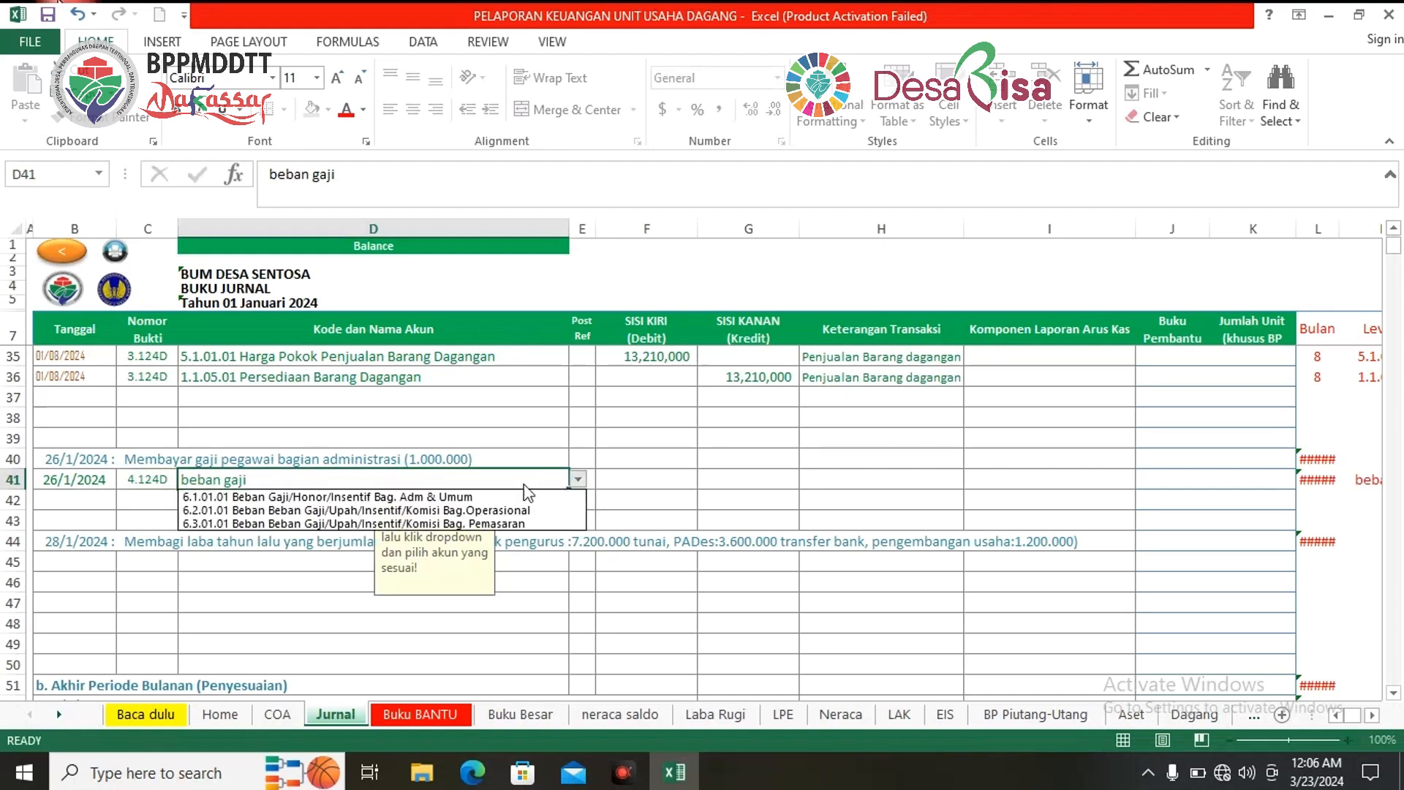
click(463, 499)
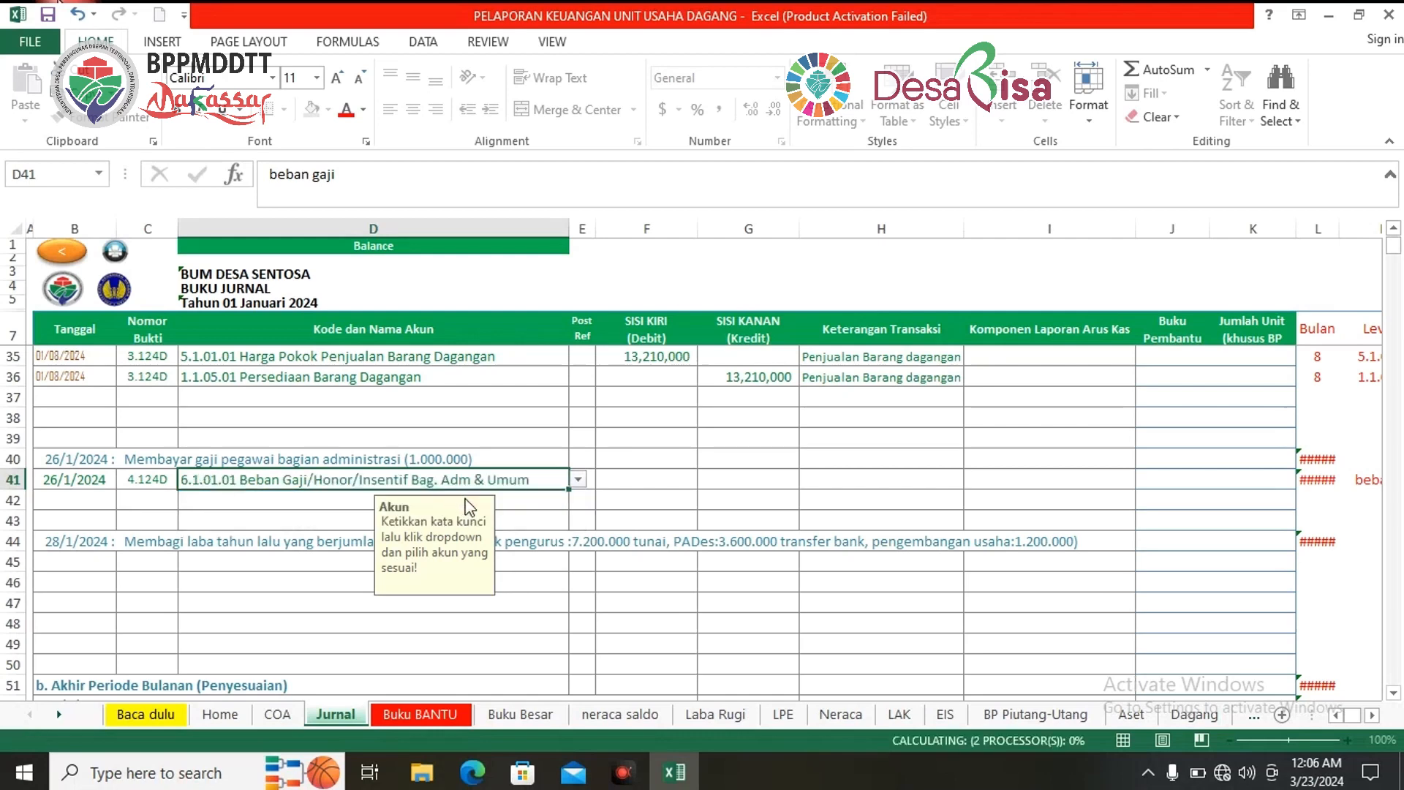
Step: Enter a debit of 1000000 in row 41 and describe the transaction as "Pembayaran gaji" in Keterangan Transaksi
click(648, 479)
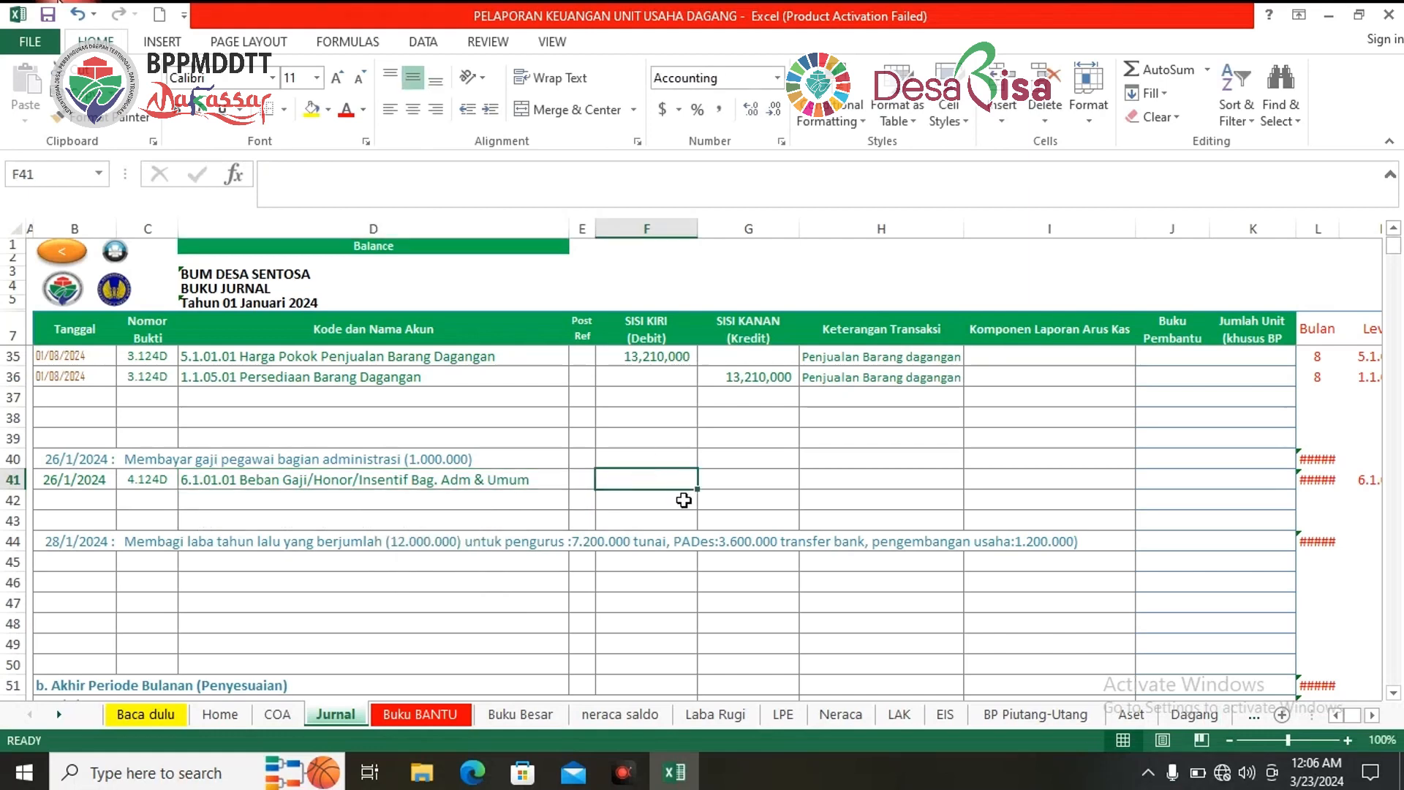
text(1000000)
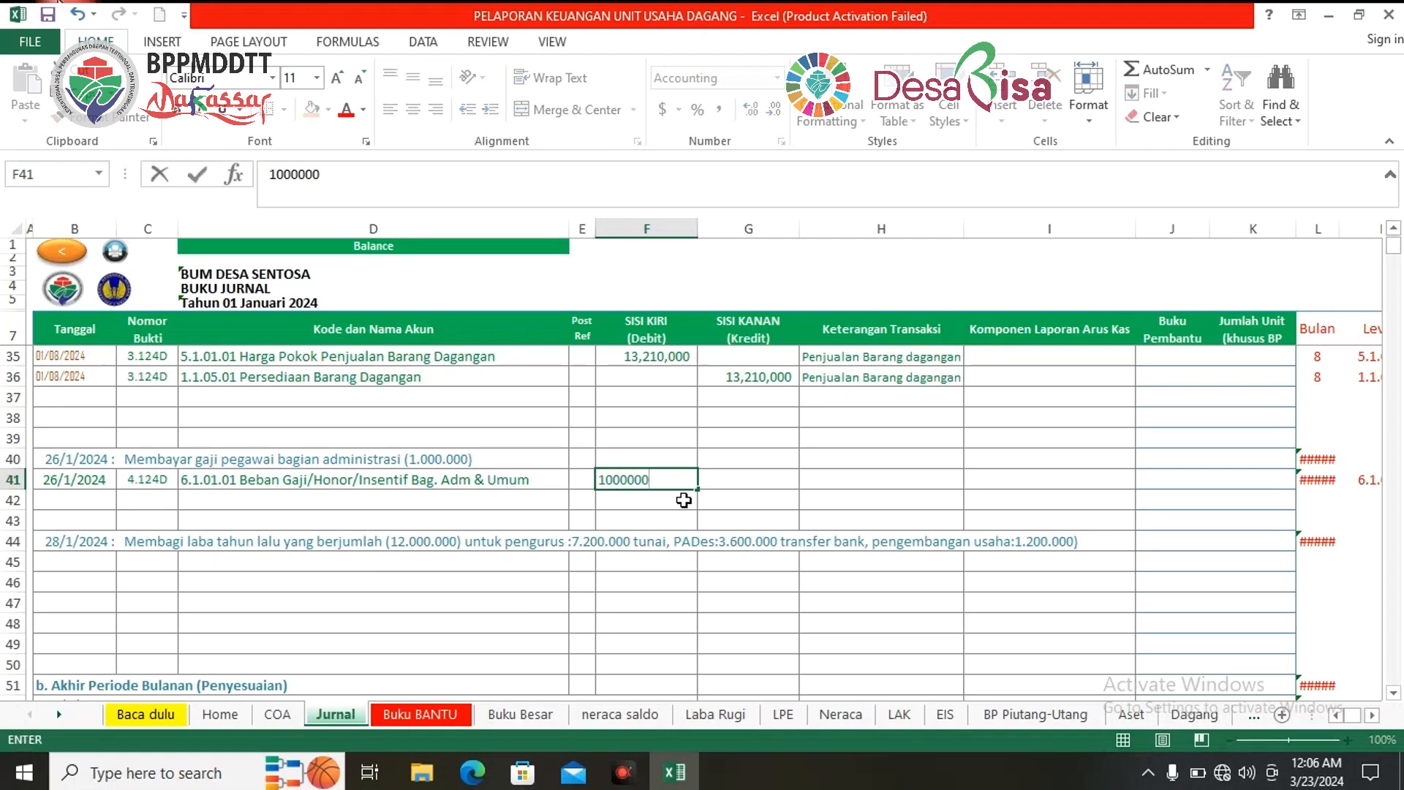
key(Return)
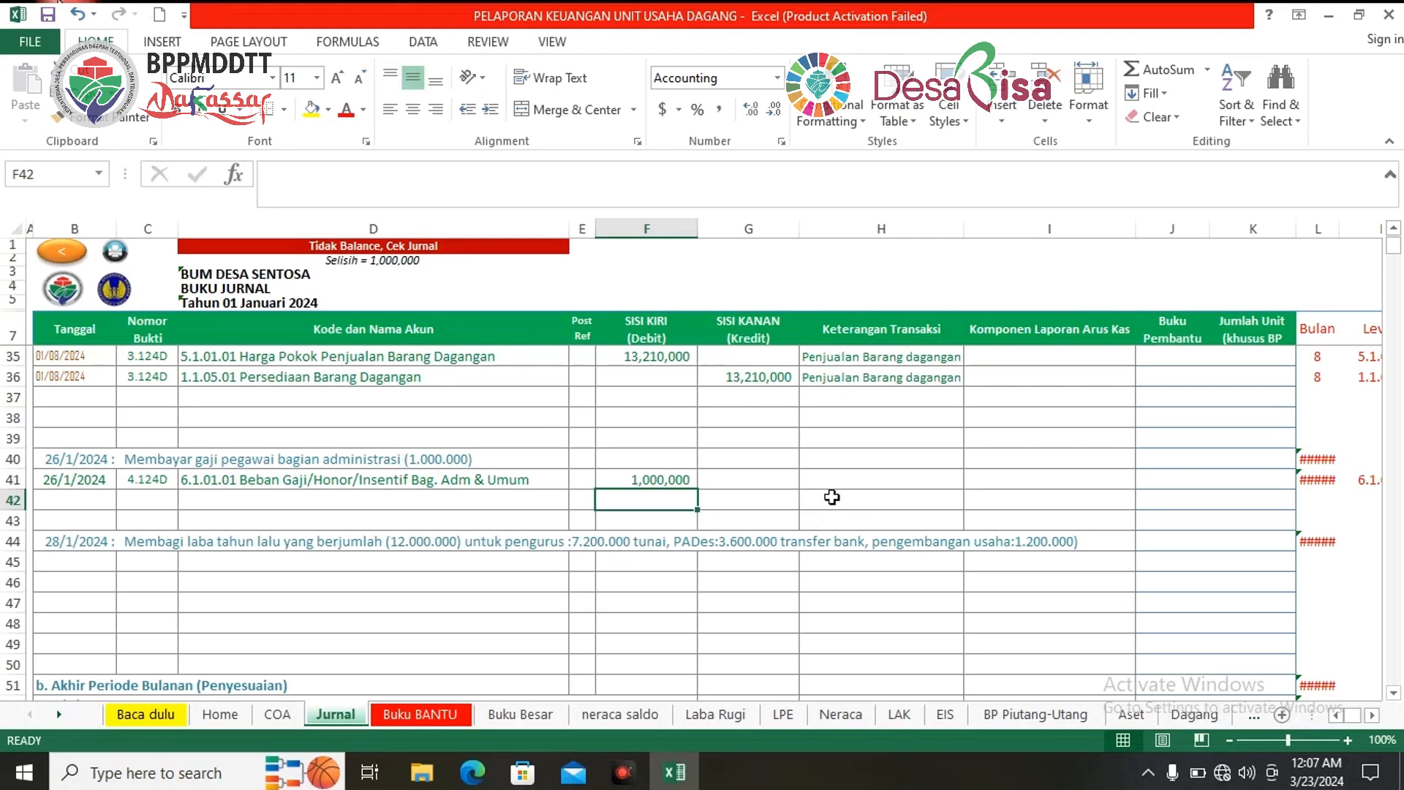
click(909, 480)
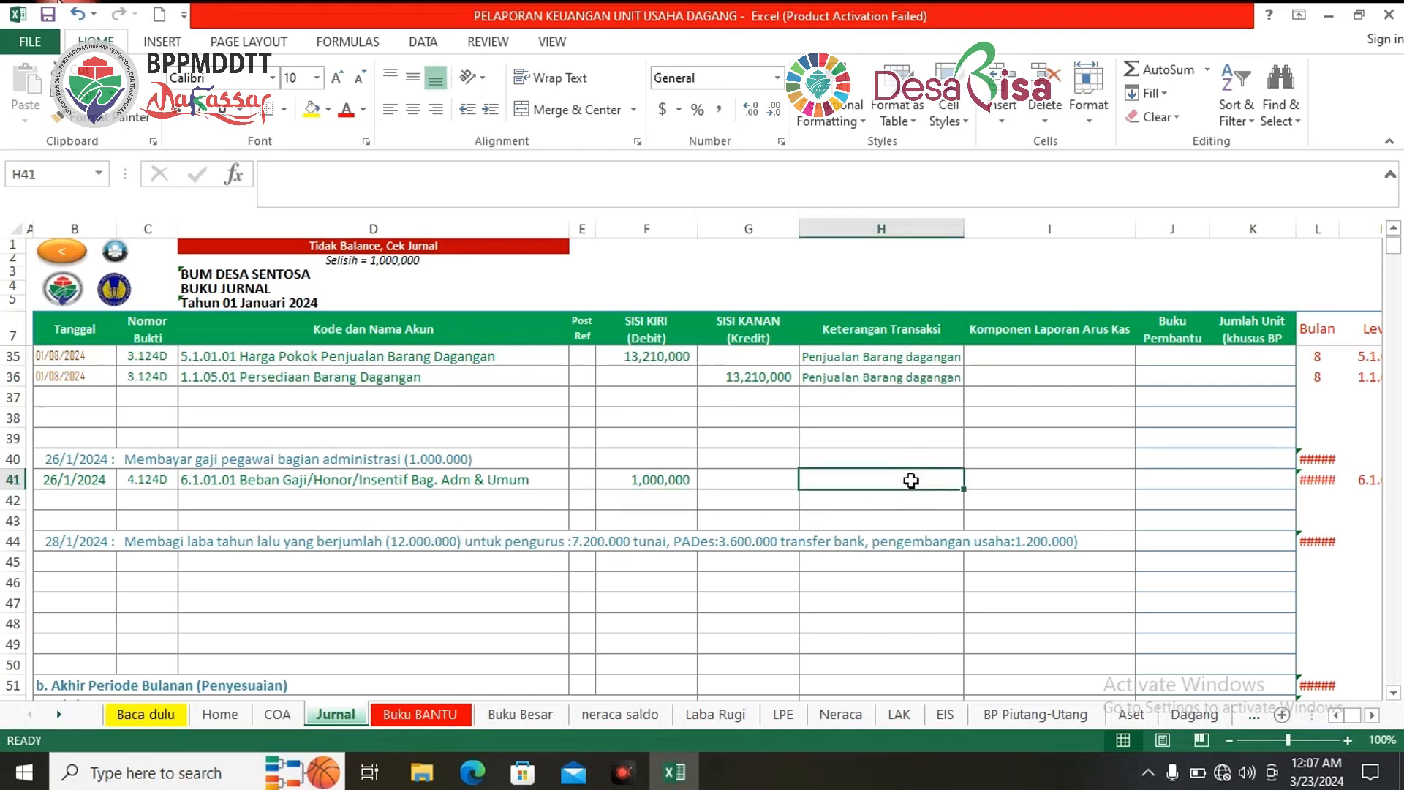
text(Pem)
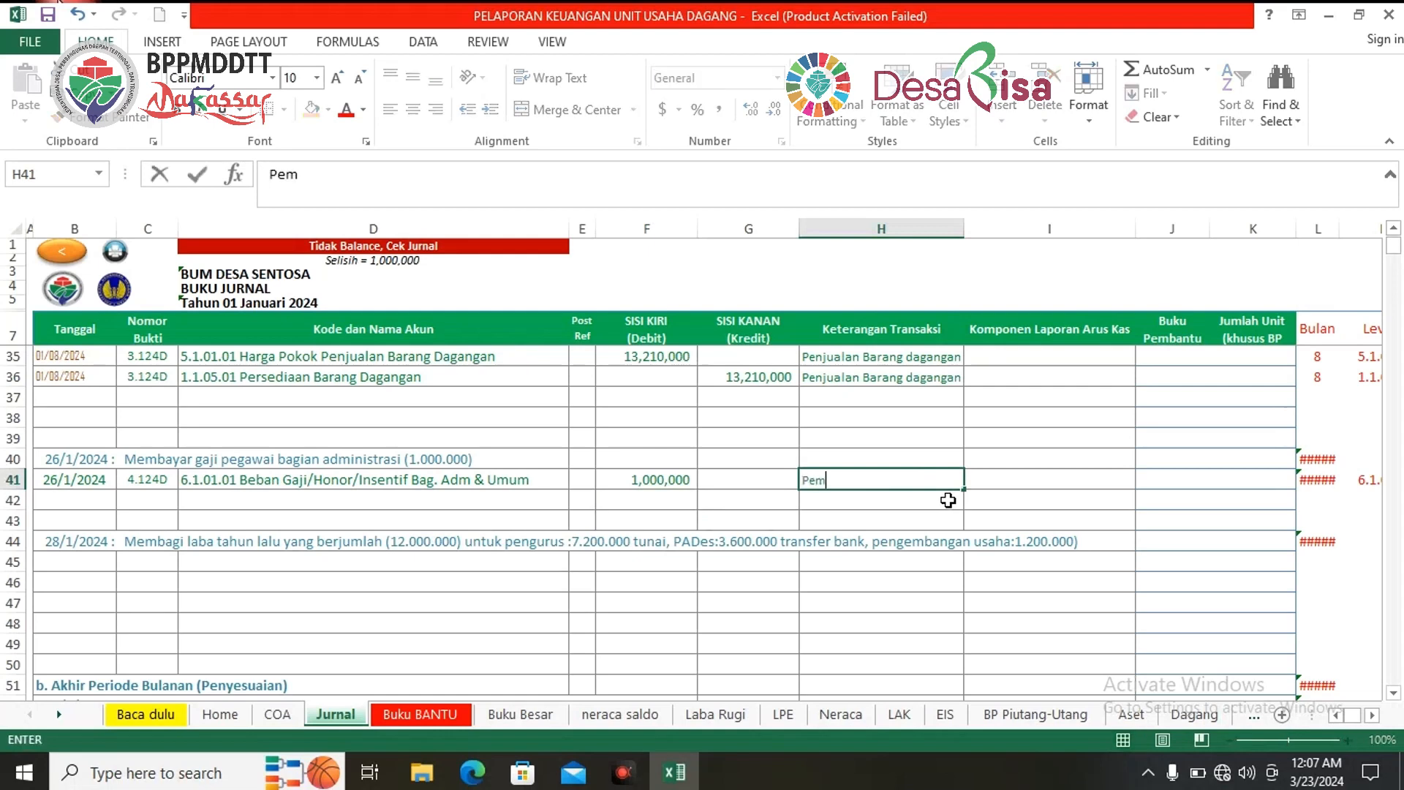
text(bayaran gaji)
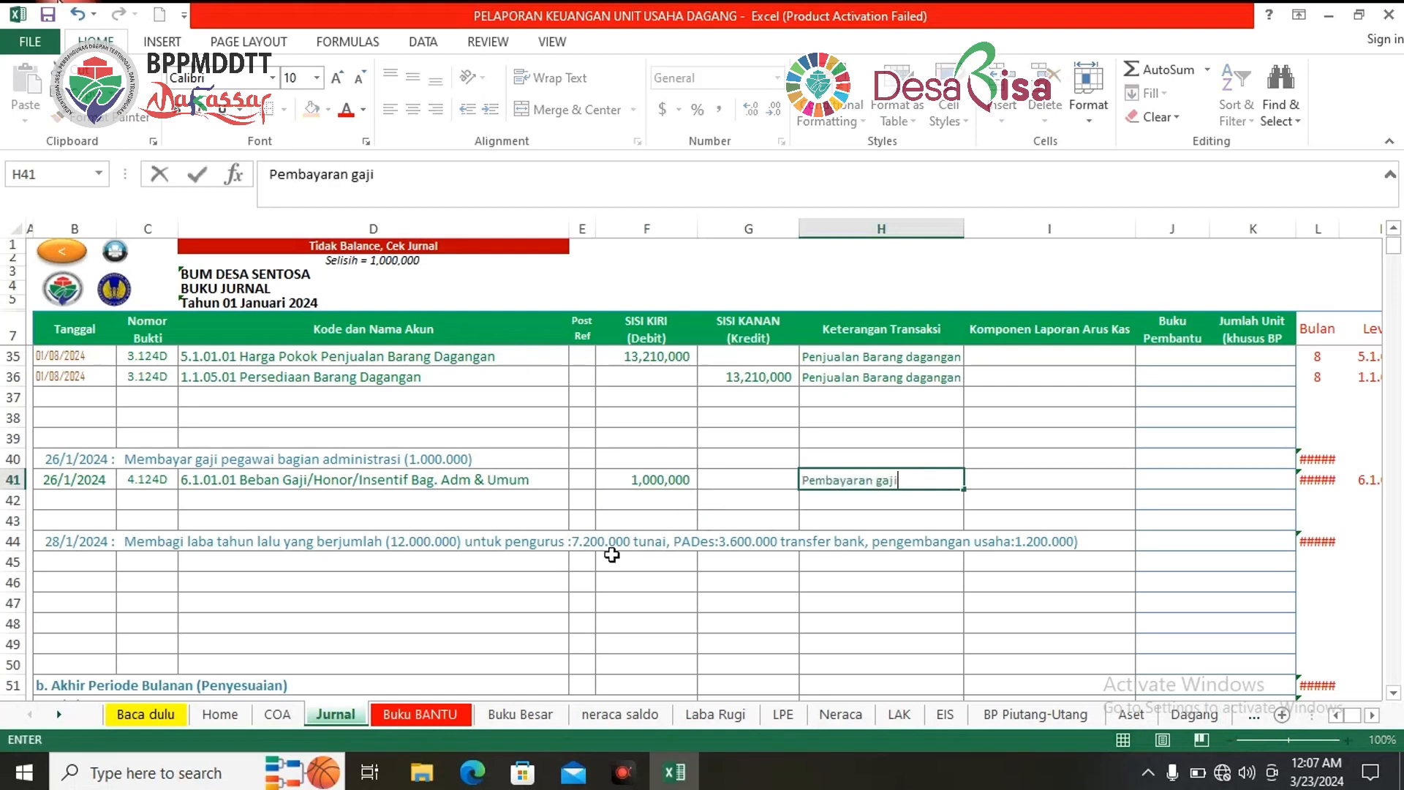
click(531, 563)
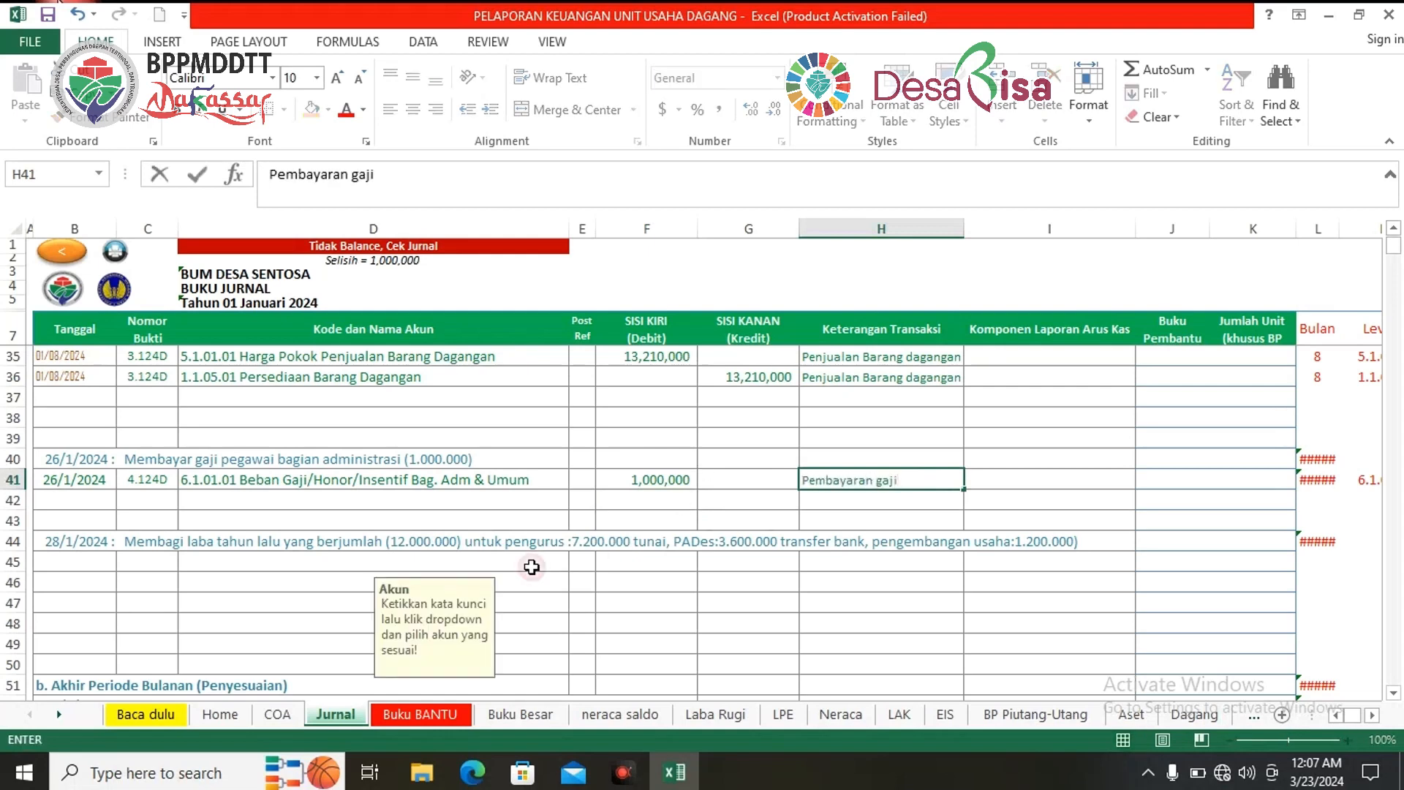
Step: Copy the date and Nomor Bukti of row 41 into row 42
drag(104, 484, 150, 480)
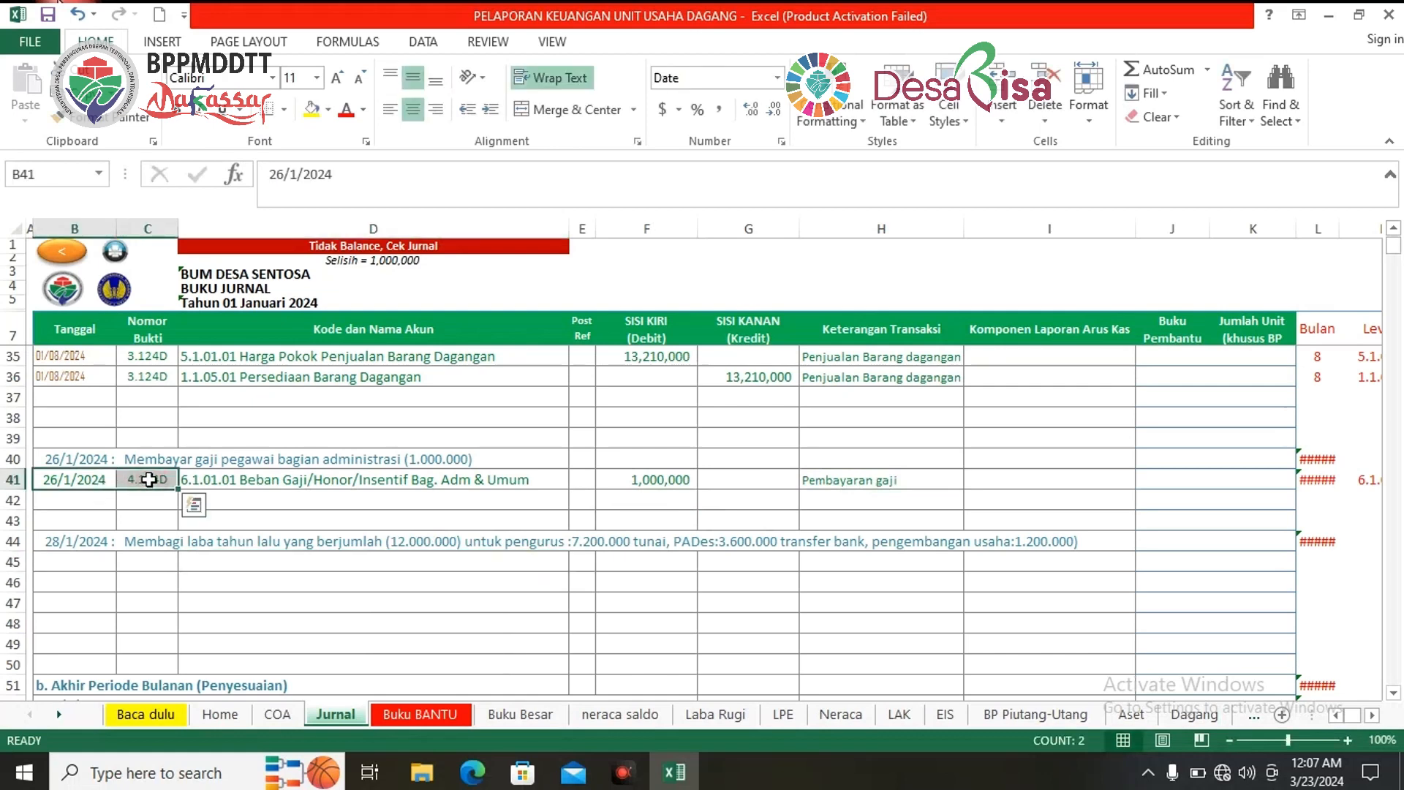
key(ctrl+c)
click(103, 501)
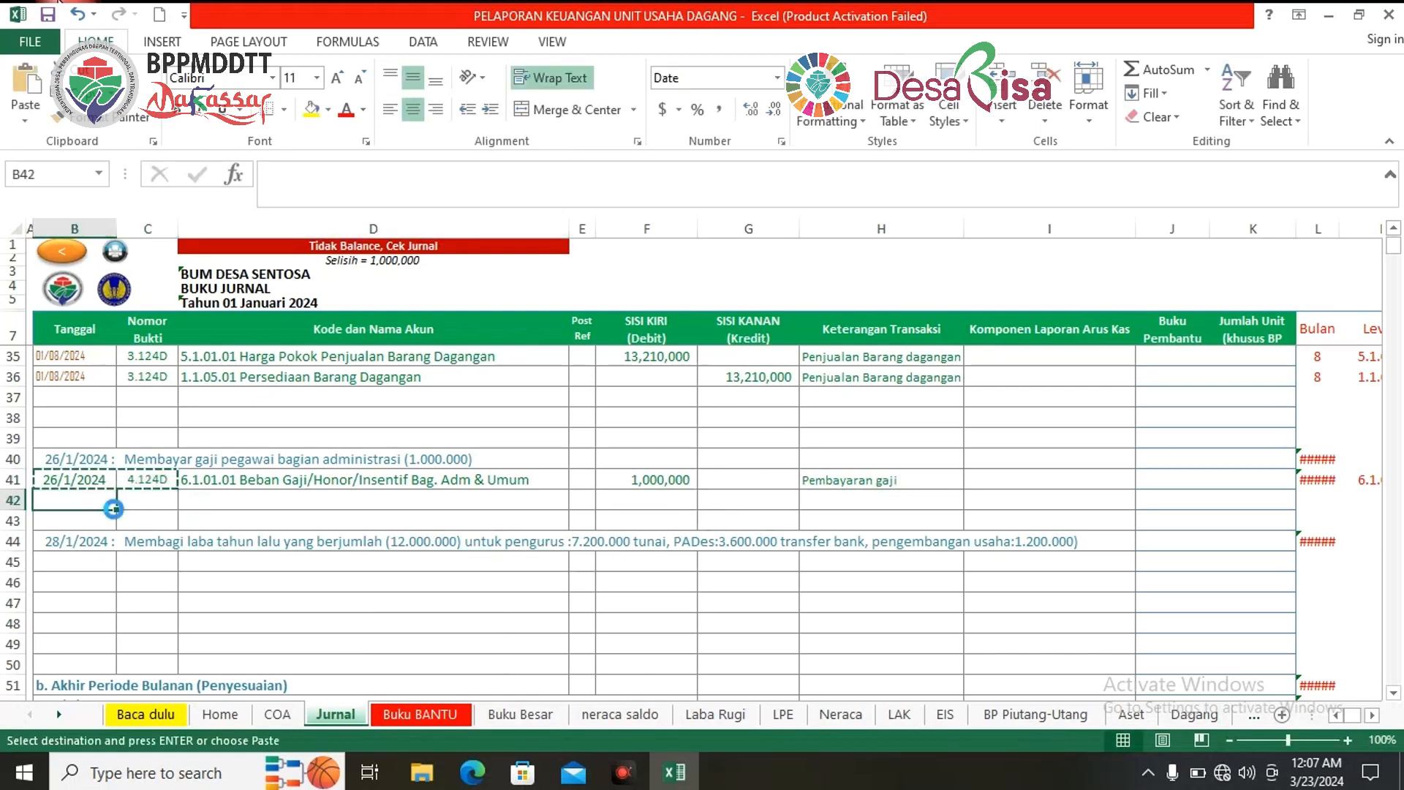
key(ctrl+v)
click(162, 515)
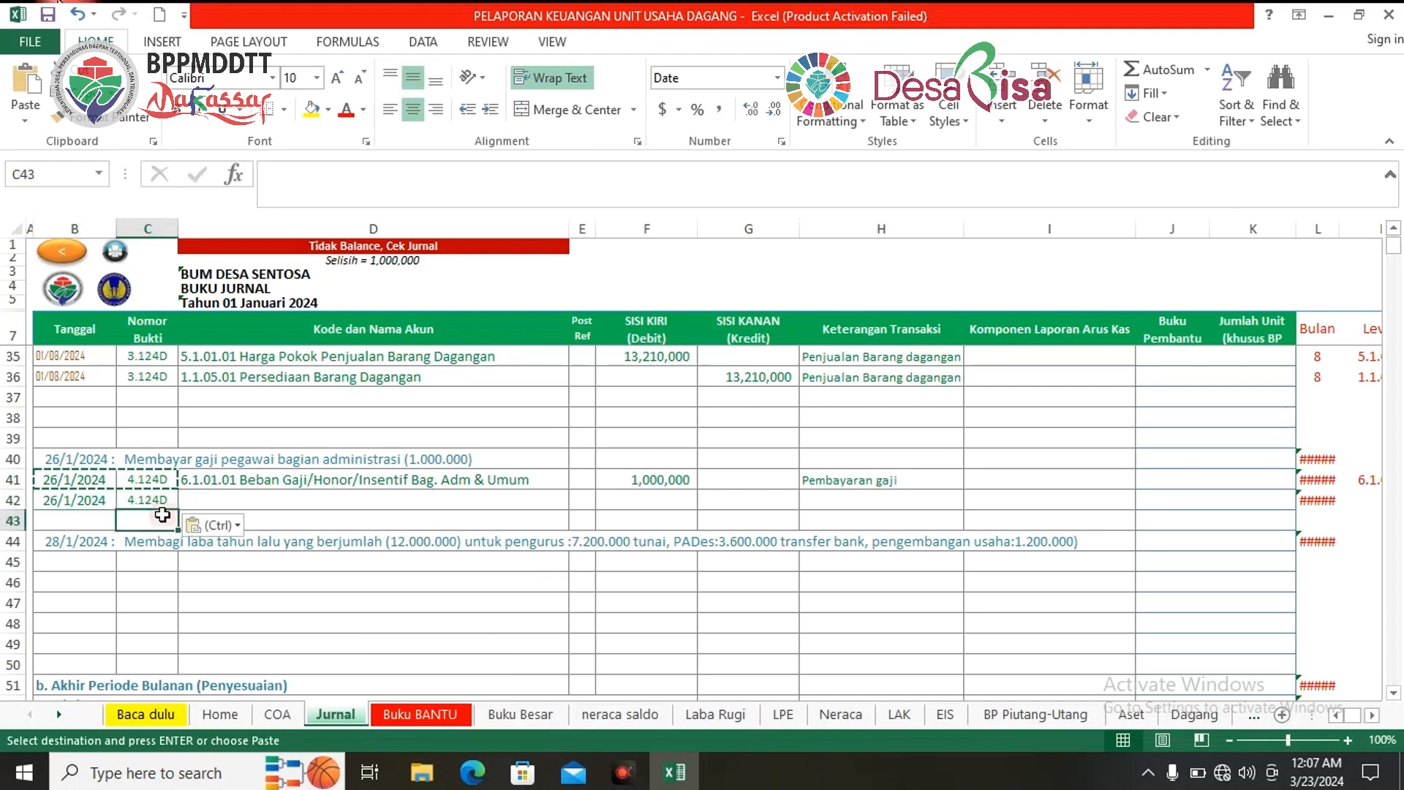
click(82, 498)
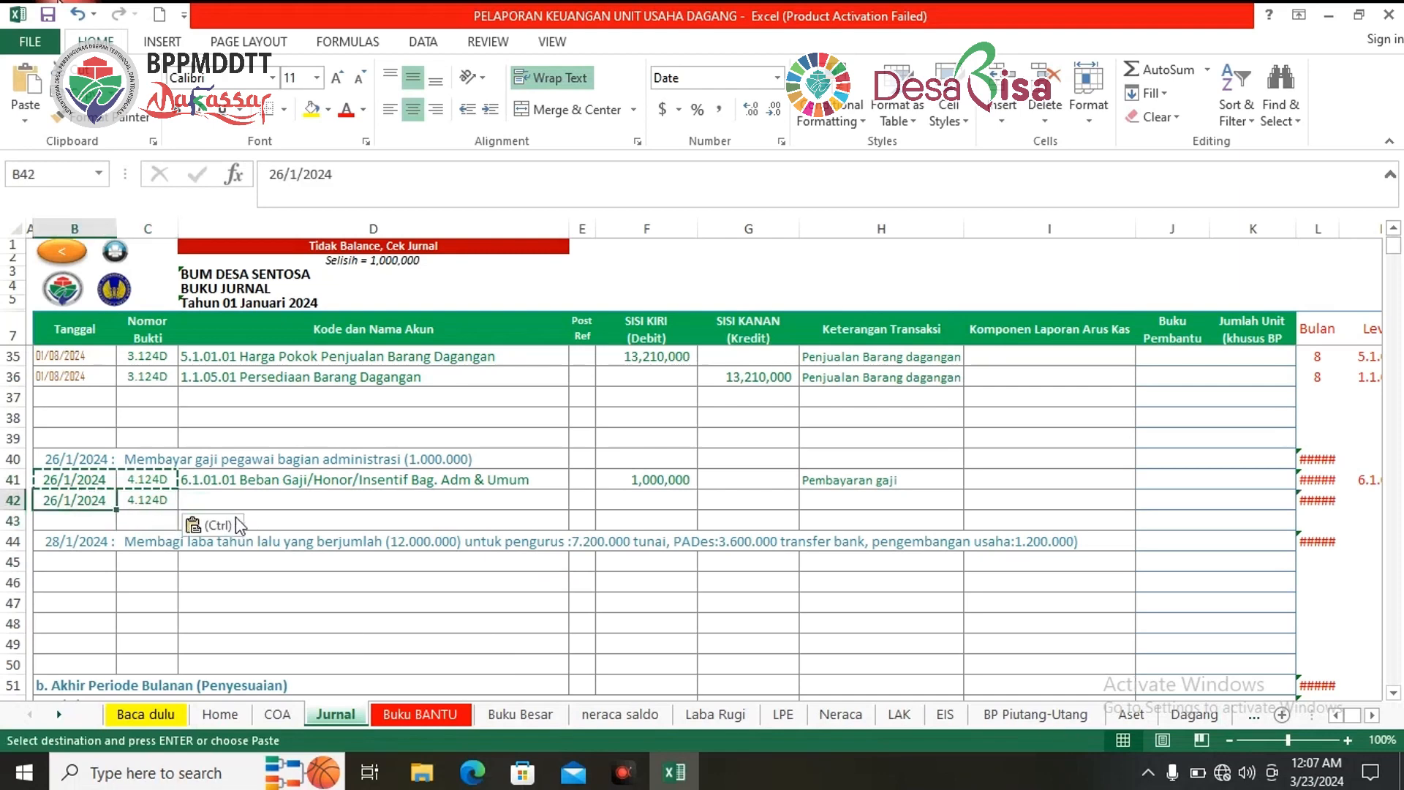
Step: Look up "kas tunai" as the account of row 42 and choose 1.1.01.01 Kas Tunai
click(254, 497)
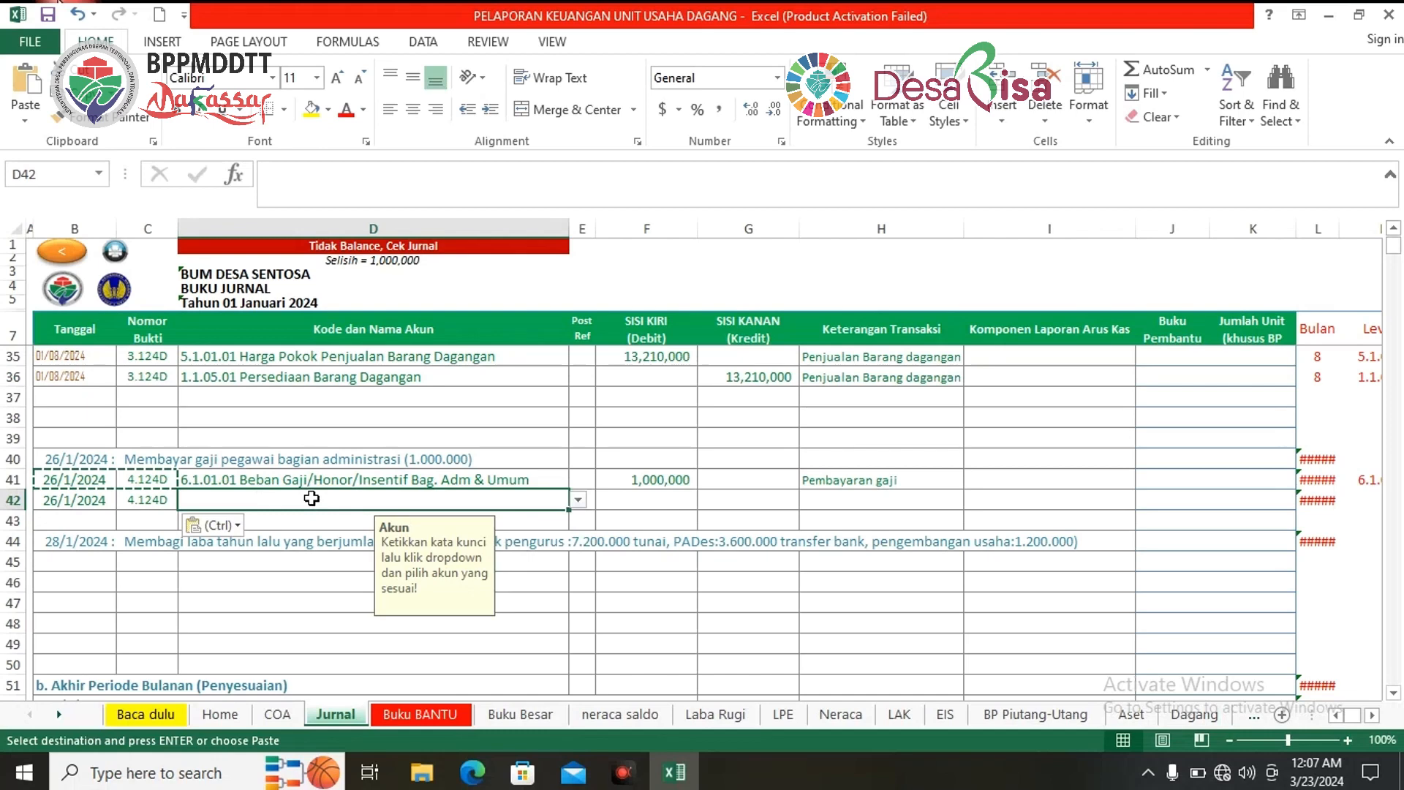
text(kas tunai)
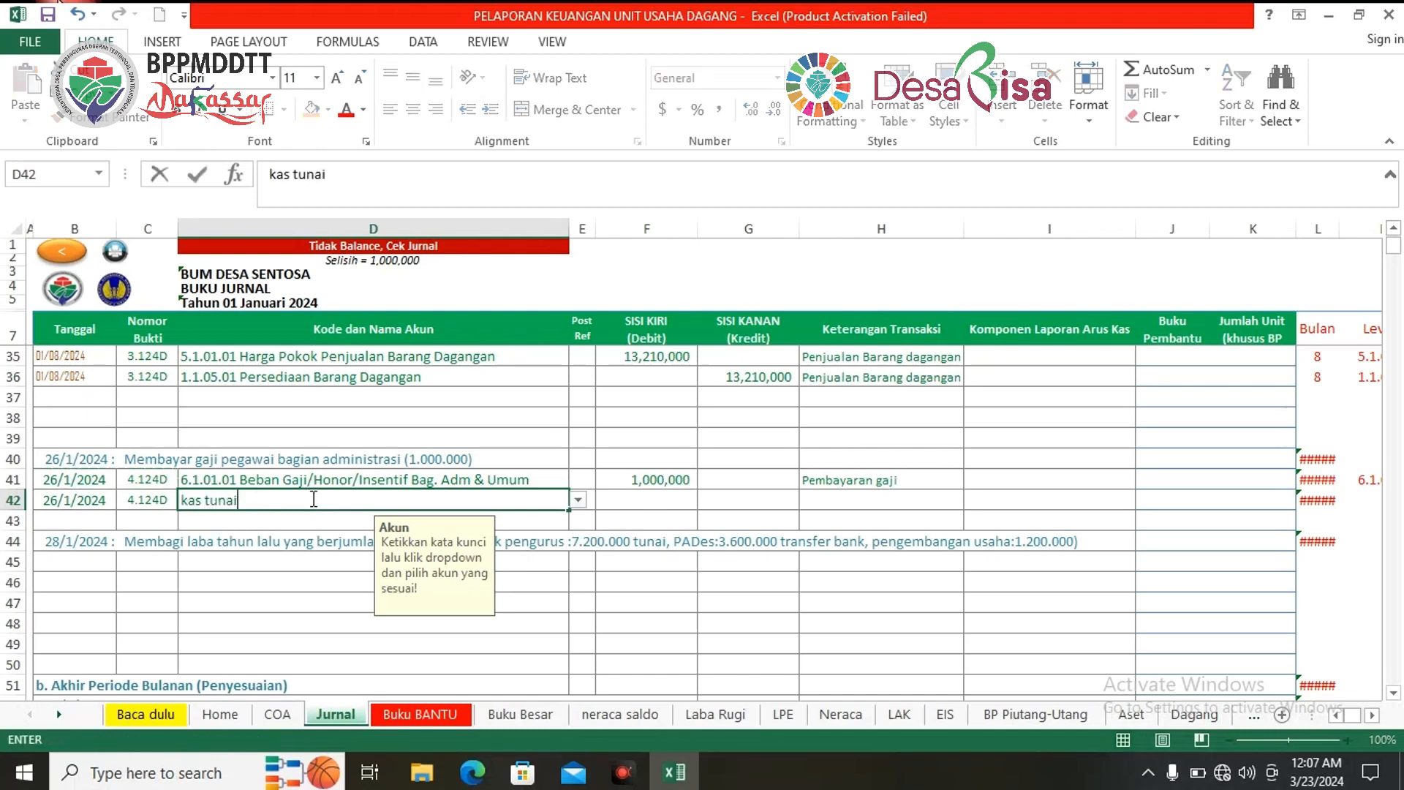
click(578, 500)
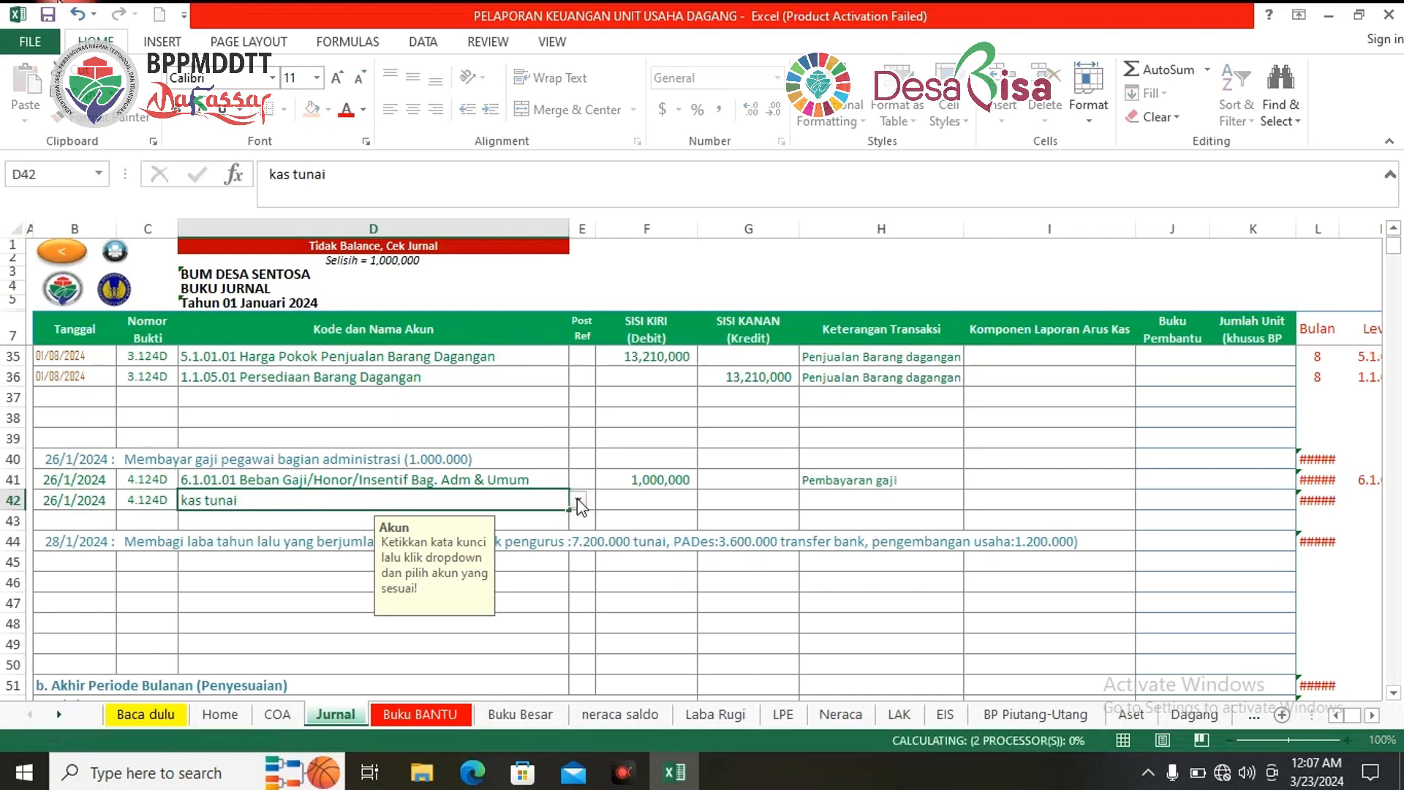
click(578, 500)
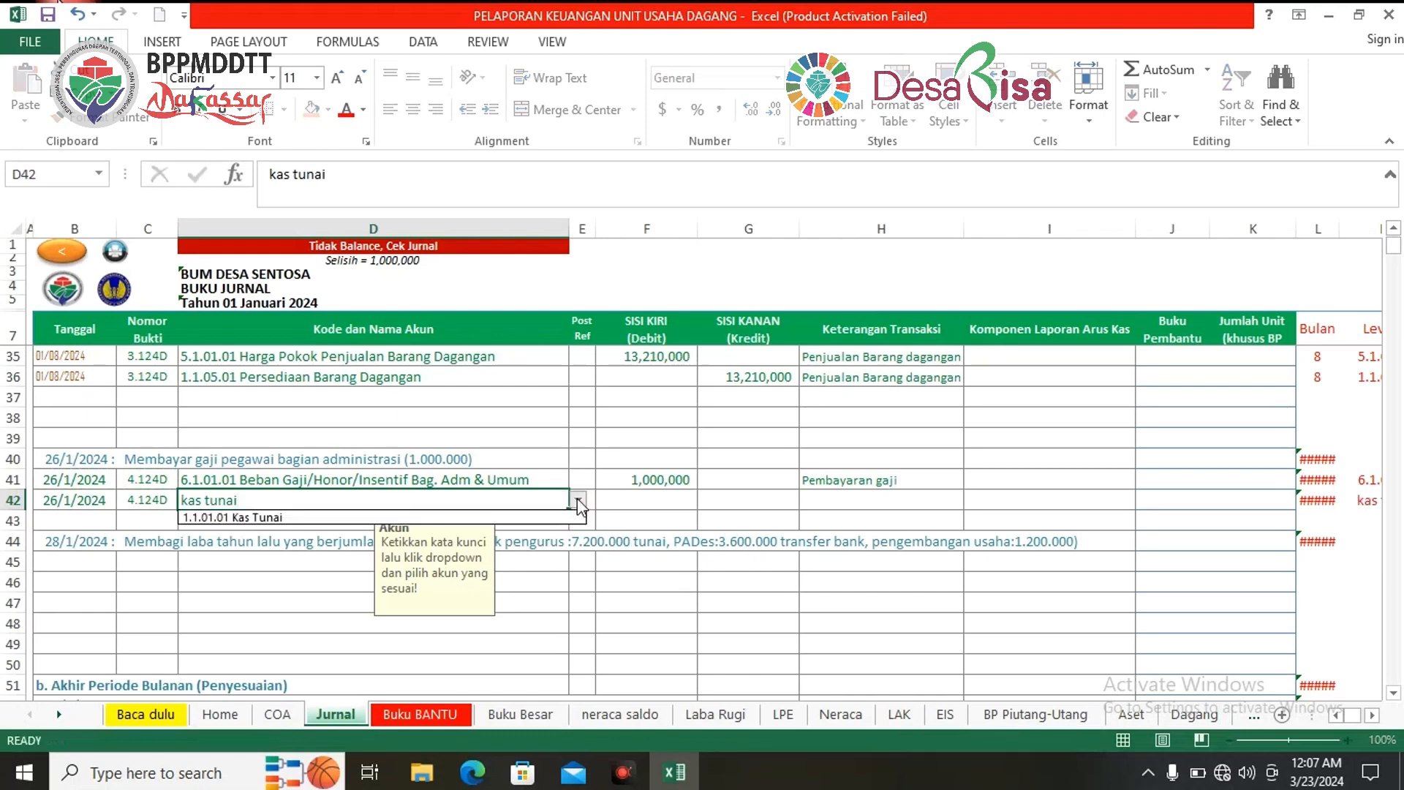
click(247, 518)
Step: Enter a credit of 1000000 for Kas Tunai in row 42
click(762, 522)
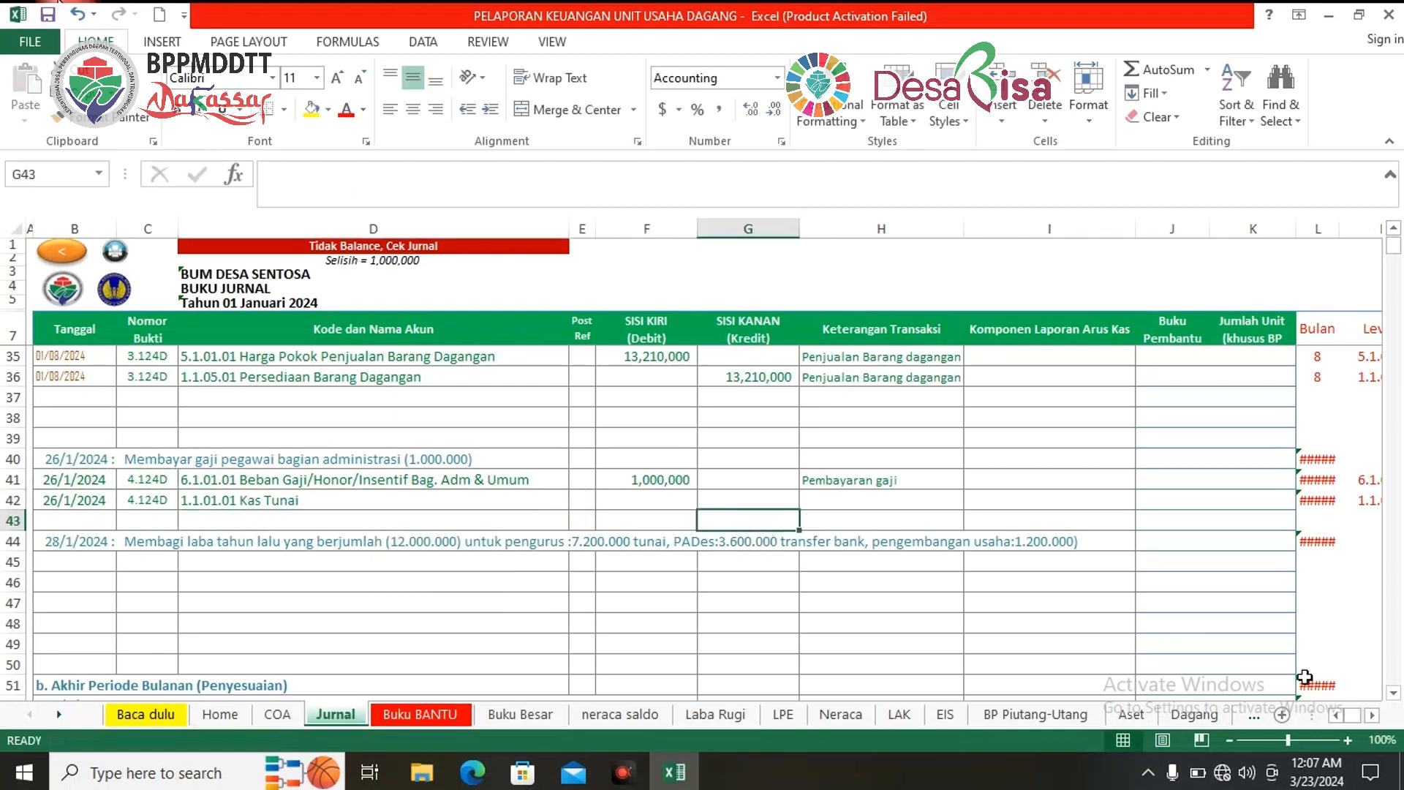
click(739, 500)
text(100000)
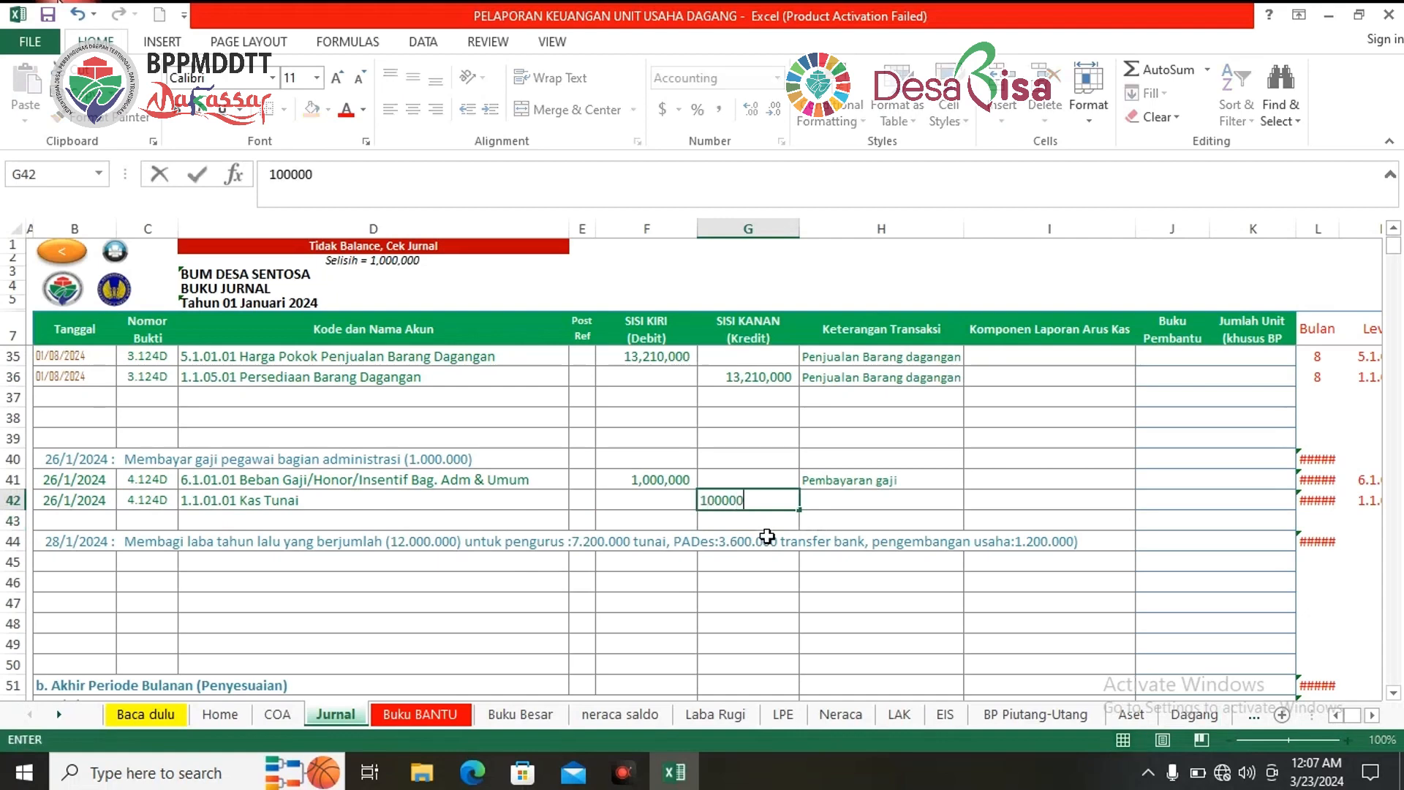
text(0)
click(765, 560)
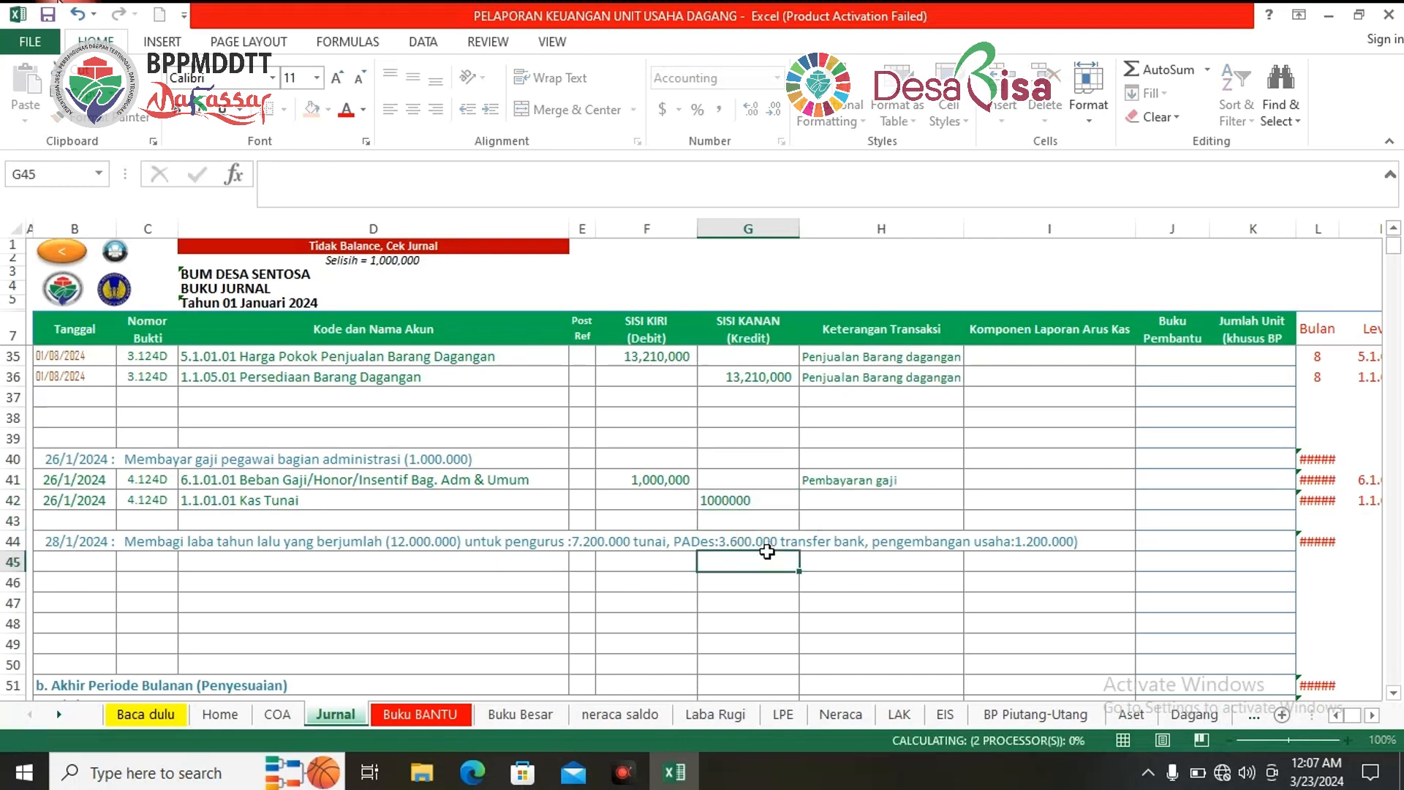
Step: Fill the Keterangan Transaksi "Pembayaran gaji" from row 41 down into row 42
click(842, 501)
click(896, 480)
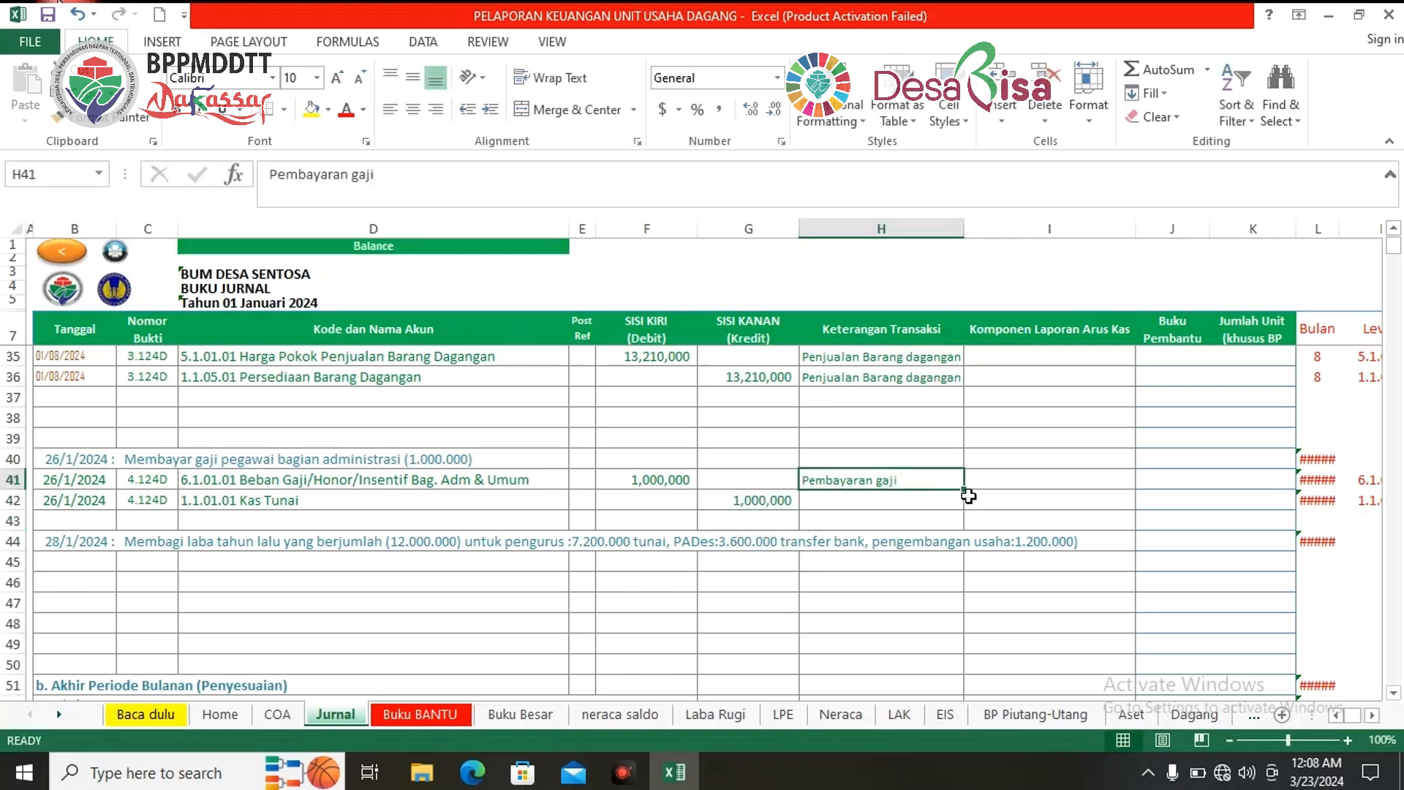
drag(963, 489, 964, 509)
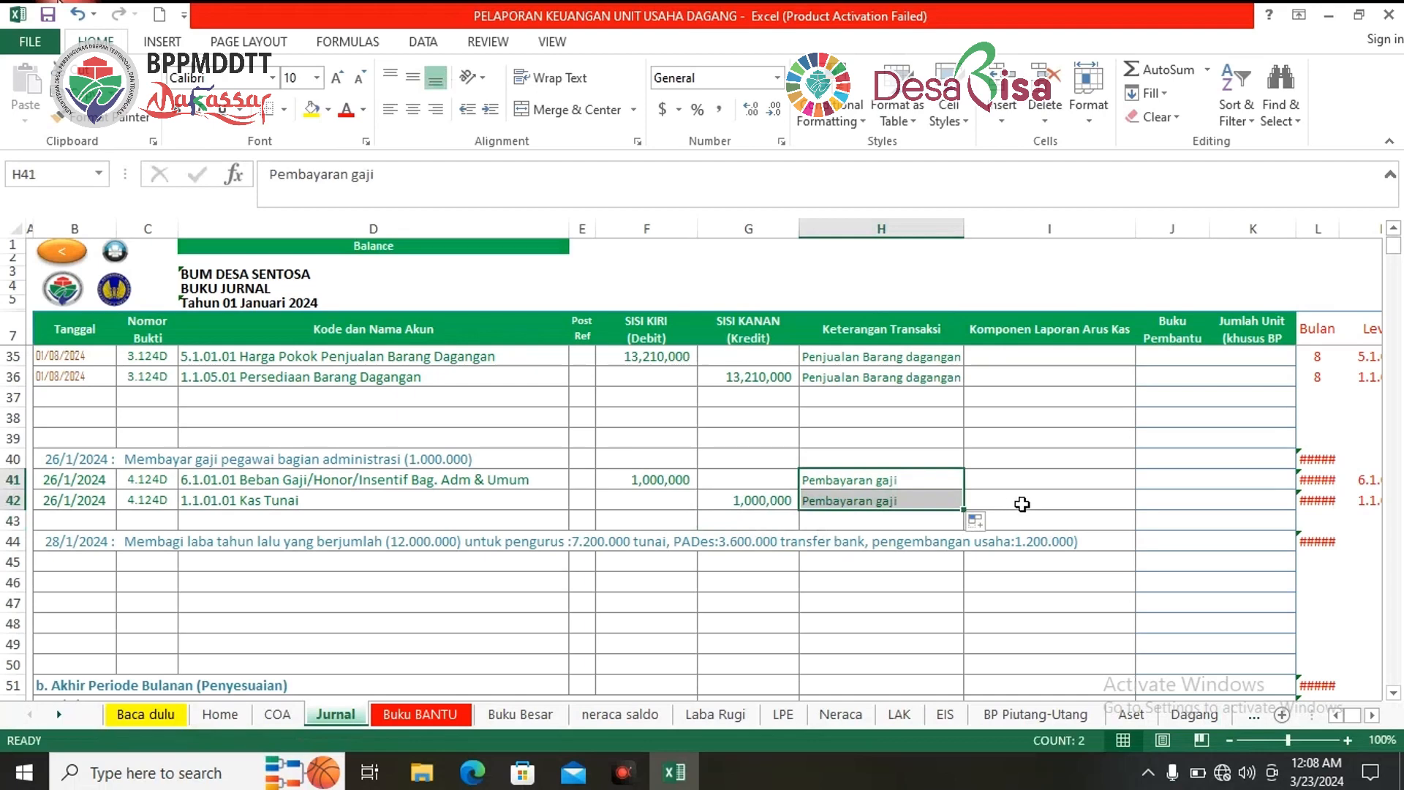
Step: Set row 42's cash flow component to Kas_Keluar_Operasi, then refine it to "Pengeluaran kas untuk pembayaran gaji/upah pegawai/karyawan"
click(1022, 501)
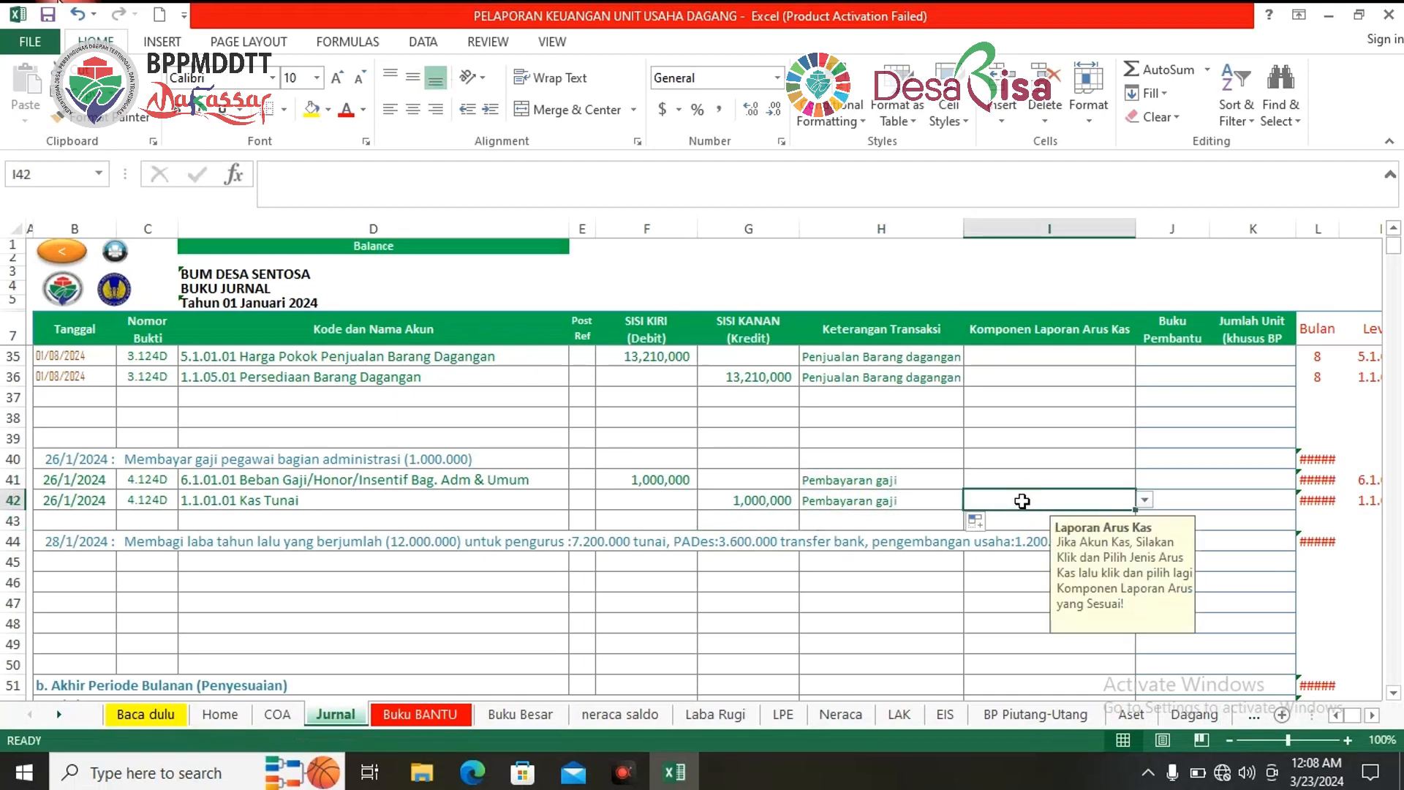
click(1146, 501)
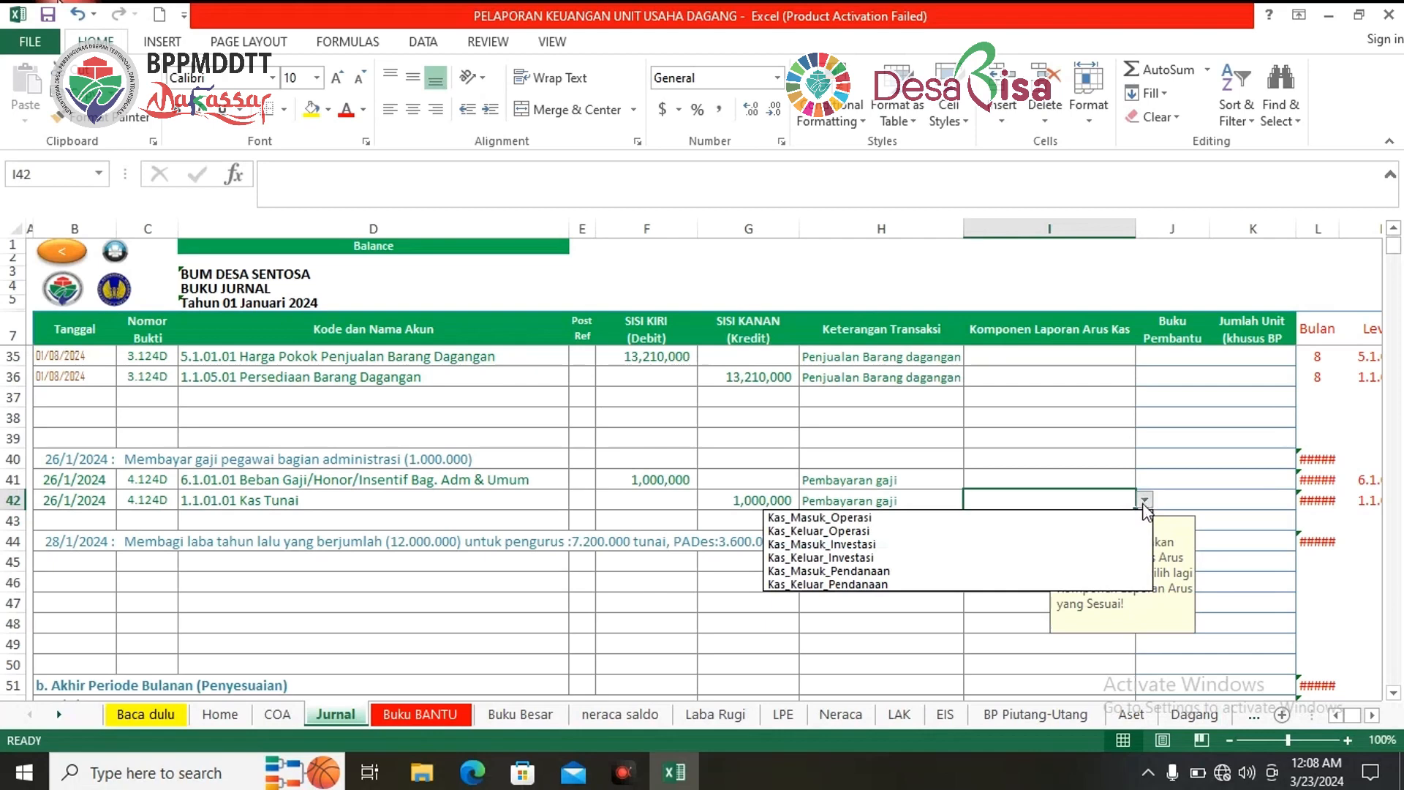
click(860, 531)
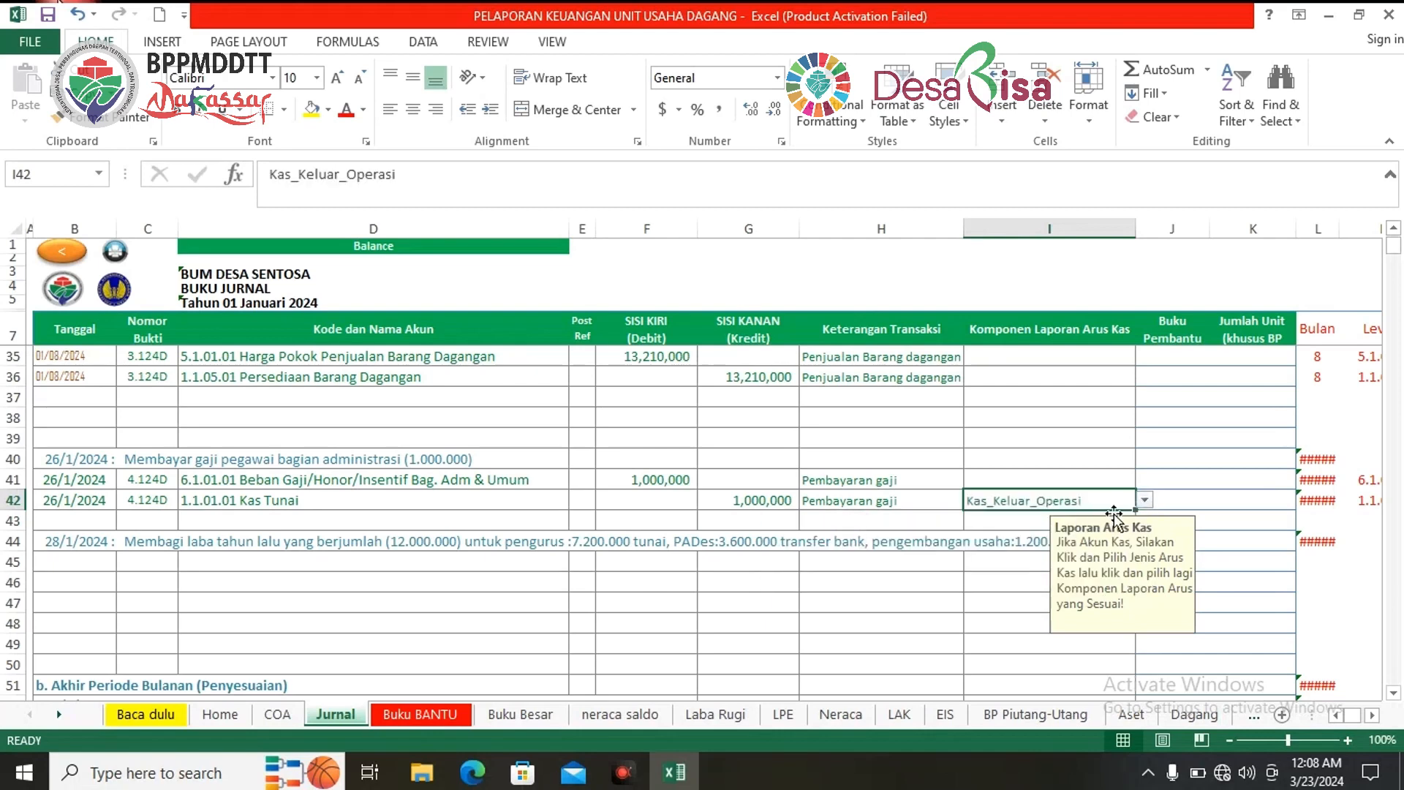
click(1144, 500)
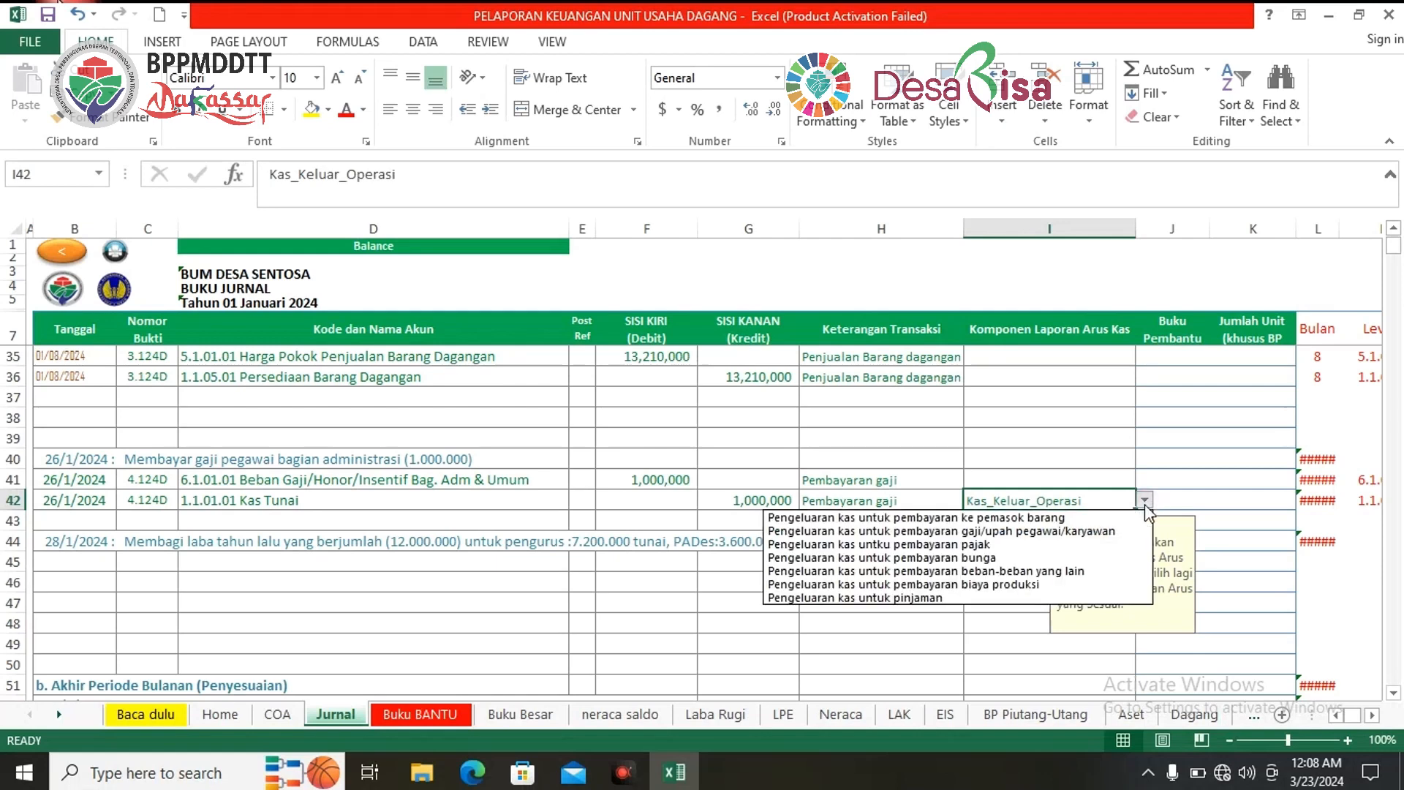
click(1034, 534)
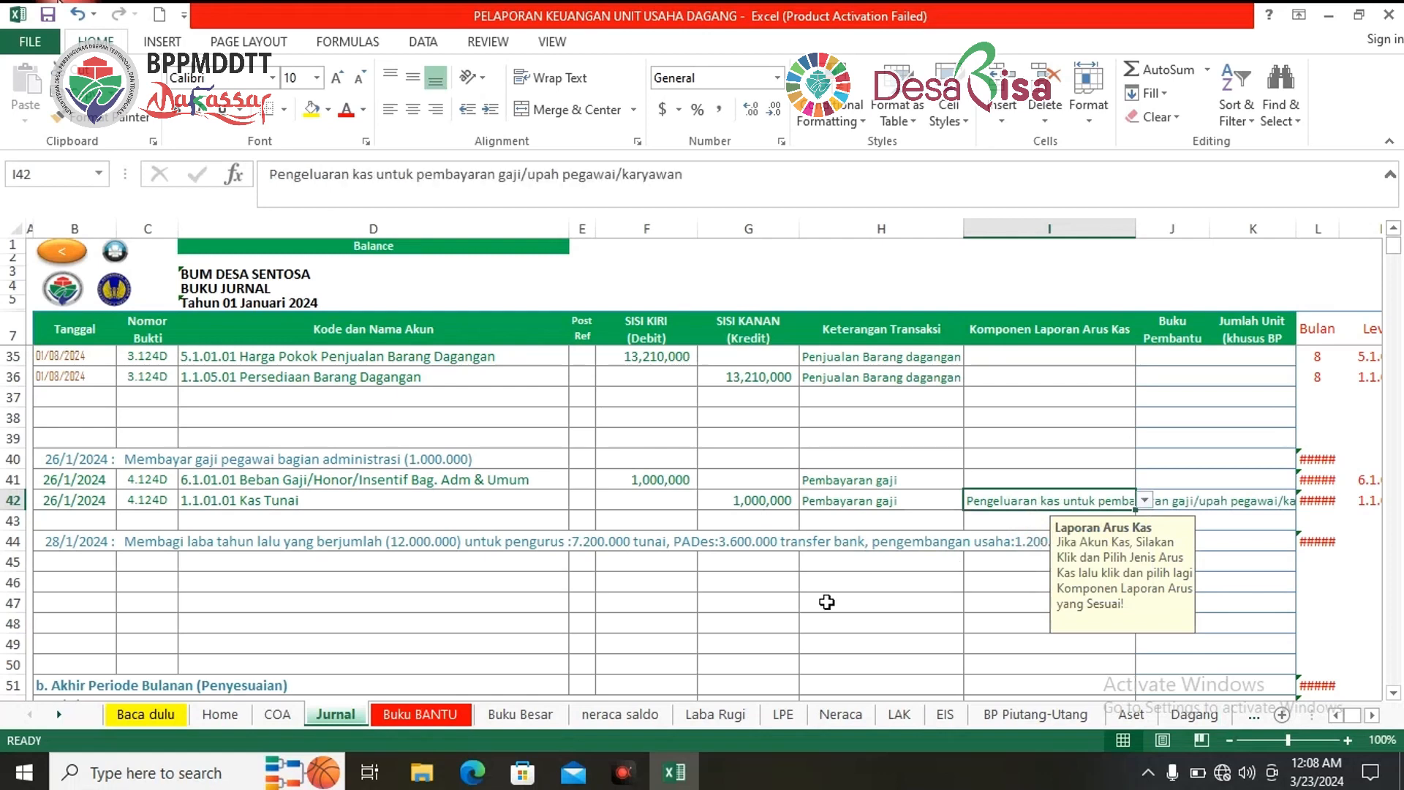
click(753, 619)
Step: Enter the date 28/1/2024 and Nomor Bukti 5.124D for the profit distribution in row 45
click(99, 567)
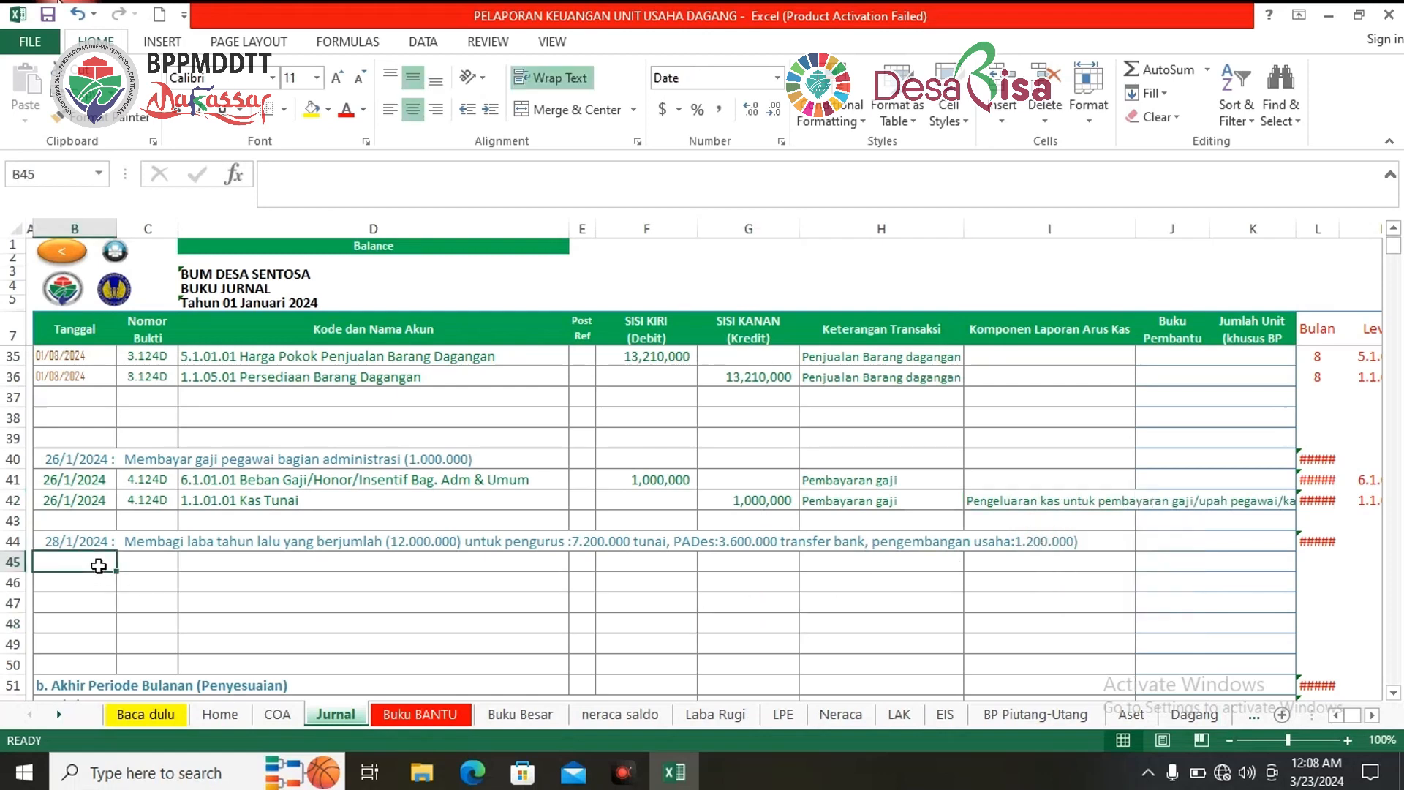
scroll(593, 574, down, 2)
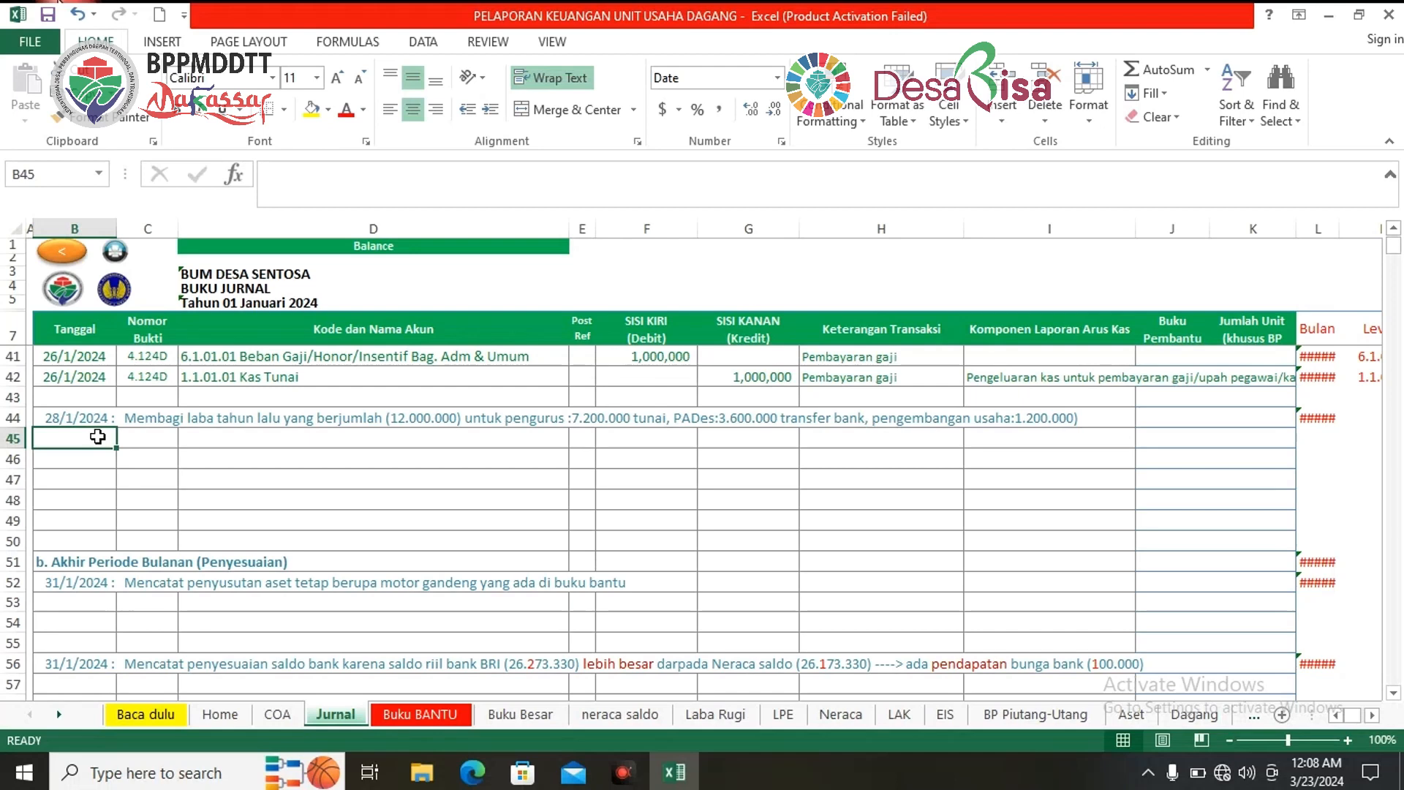
text(28/)
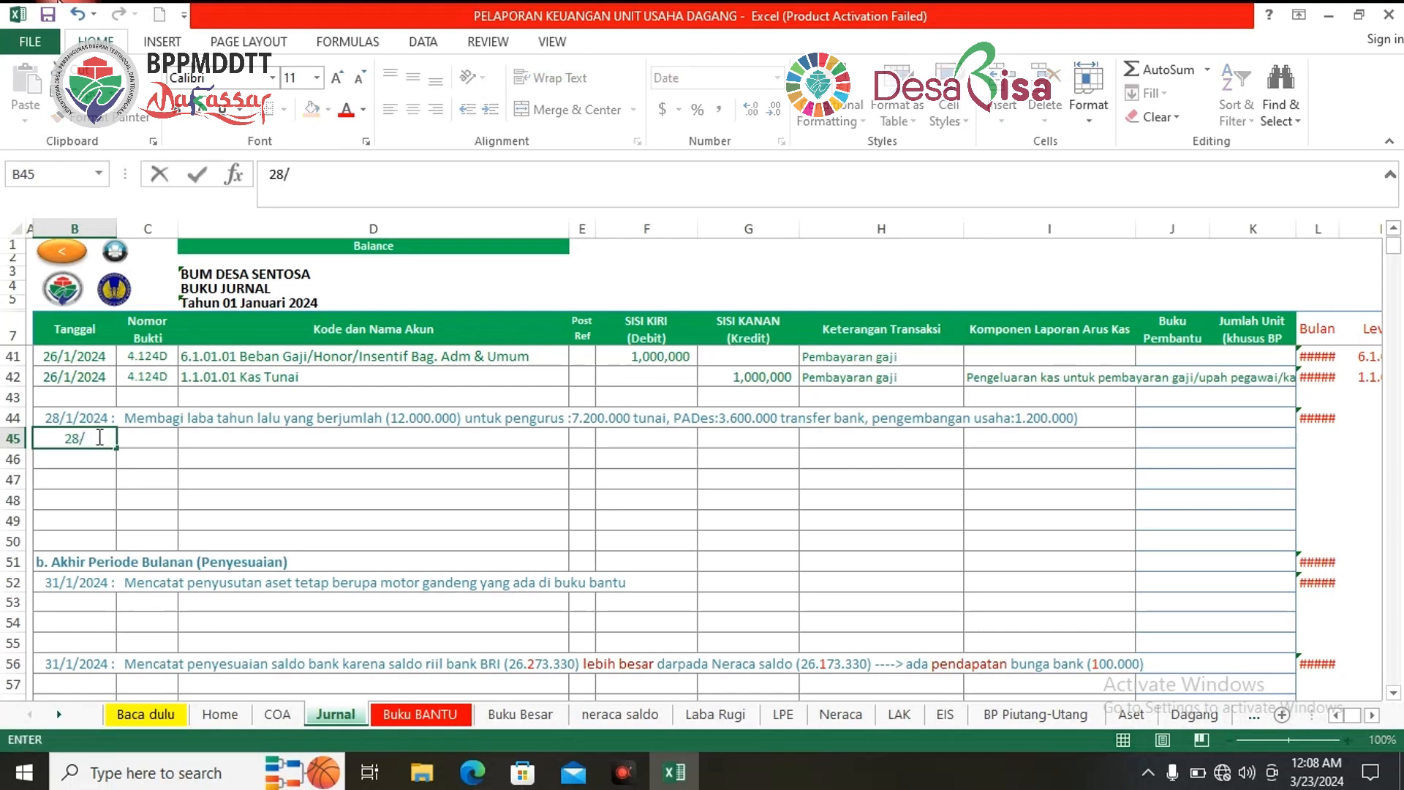
text(1/2024)
click(144, 433)
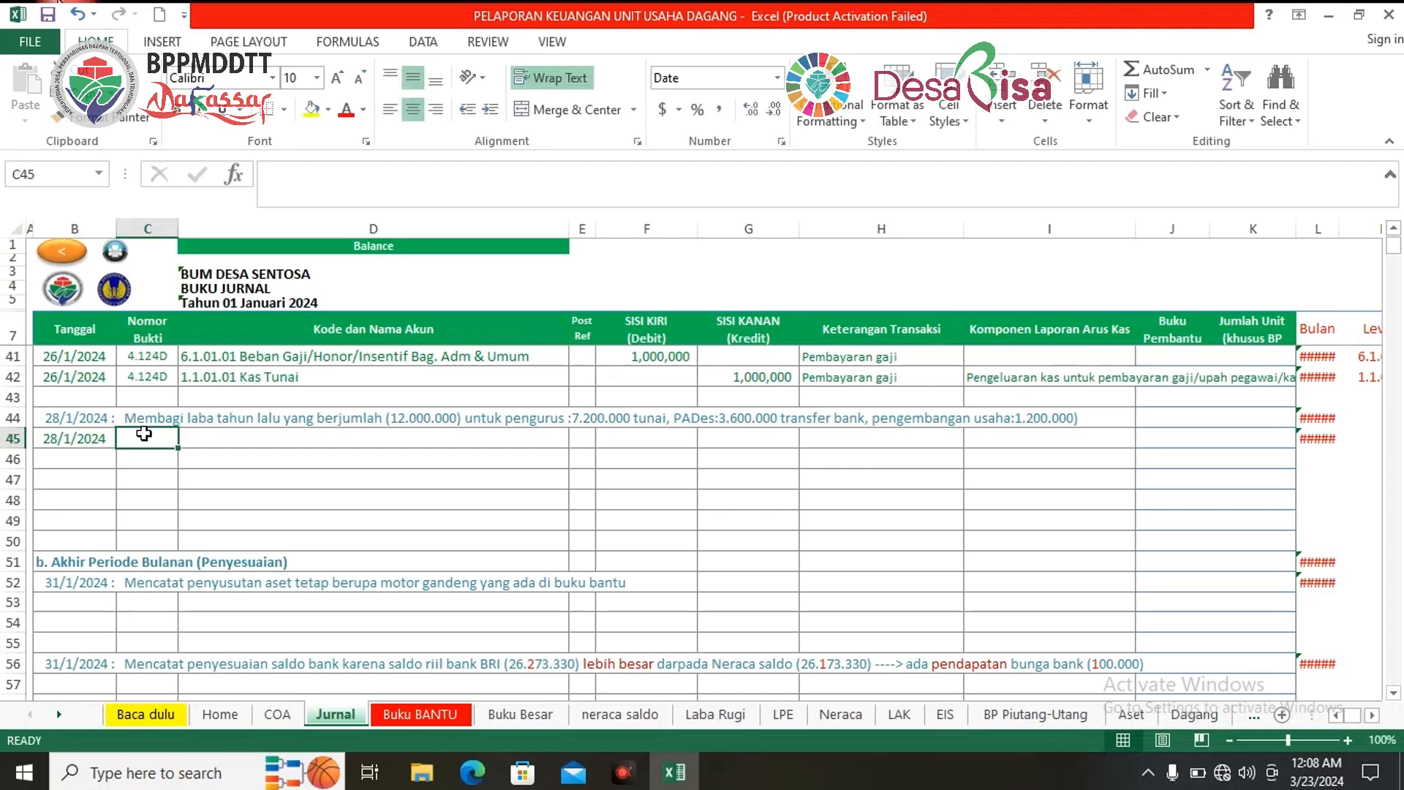
text(5.124D)
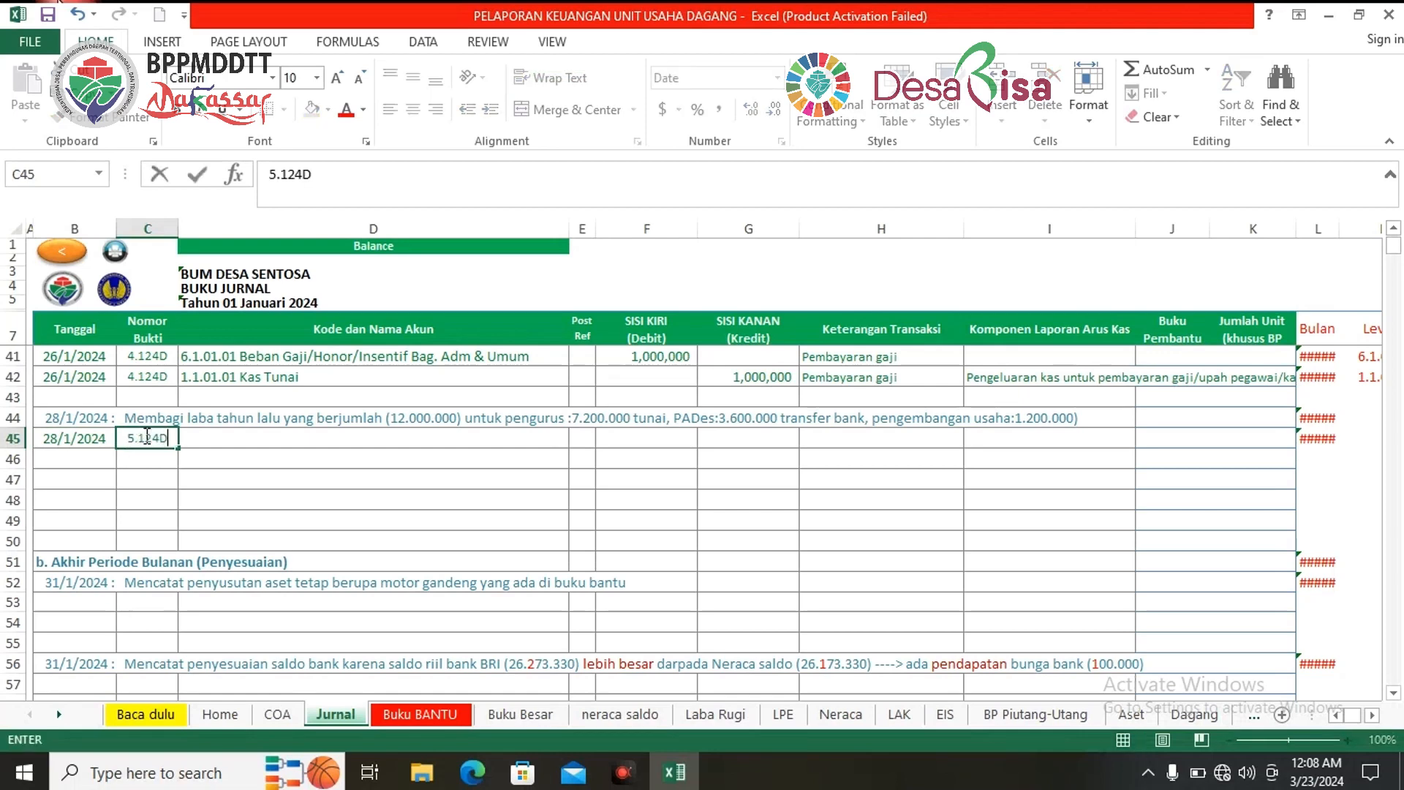
click(320, 439)
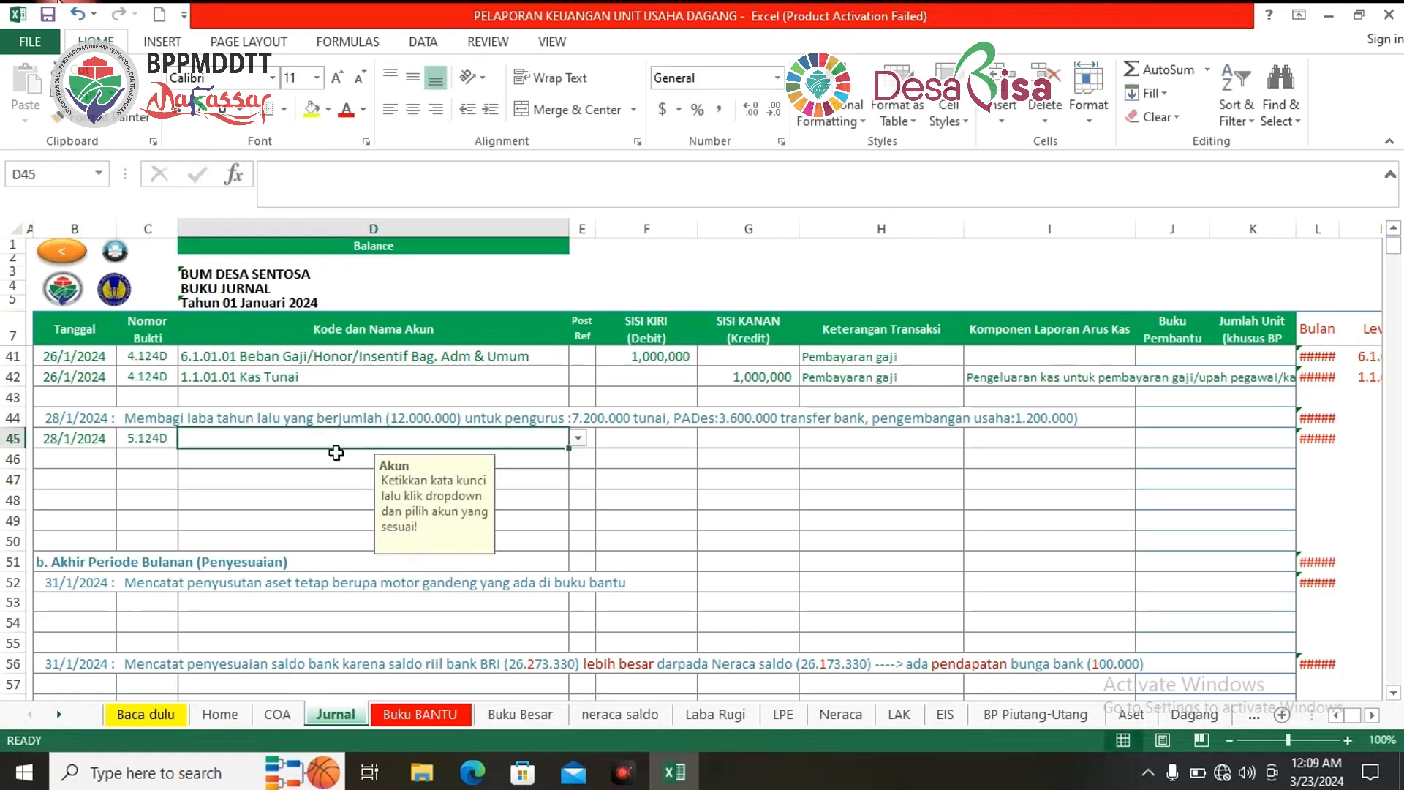
text(sa)
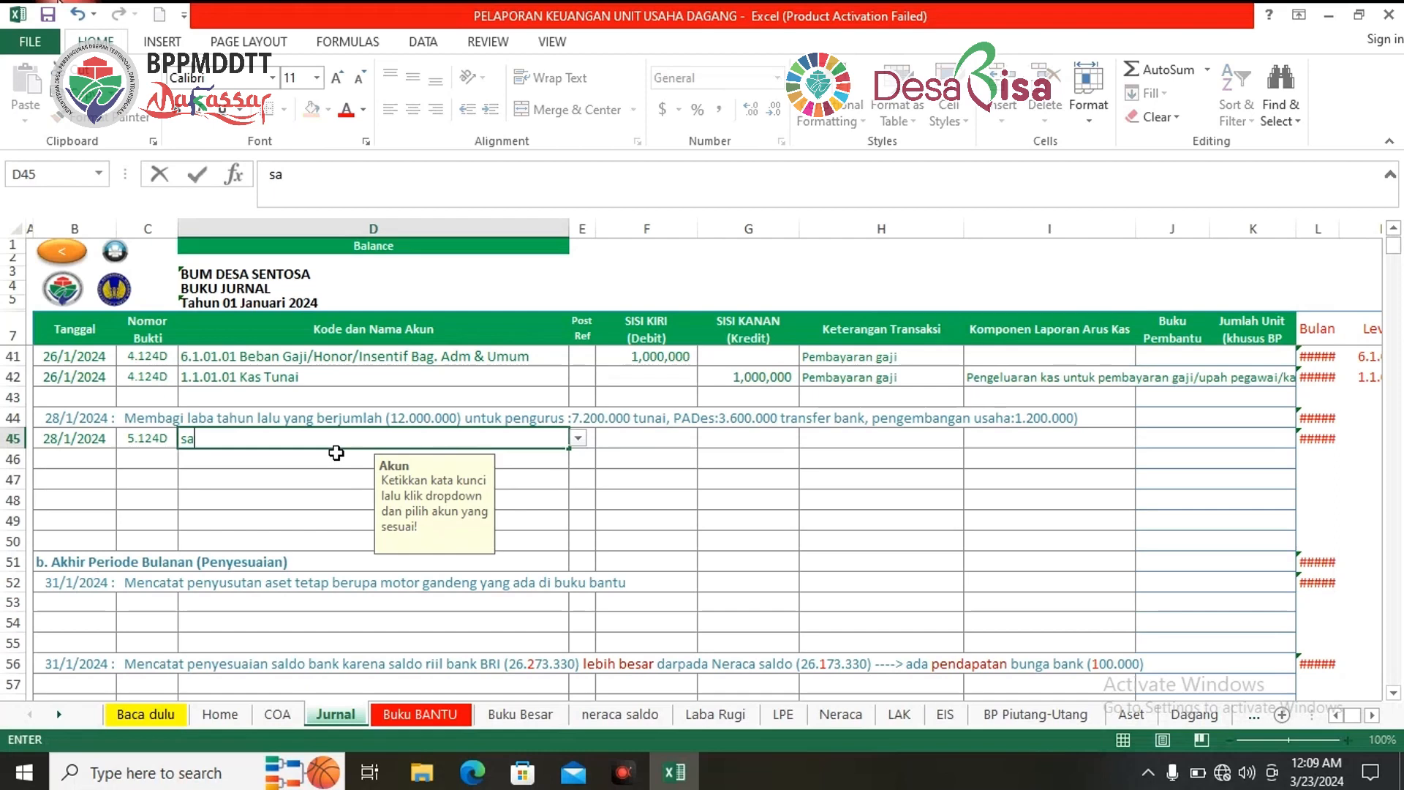
text(l)
text(do laba ta)
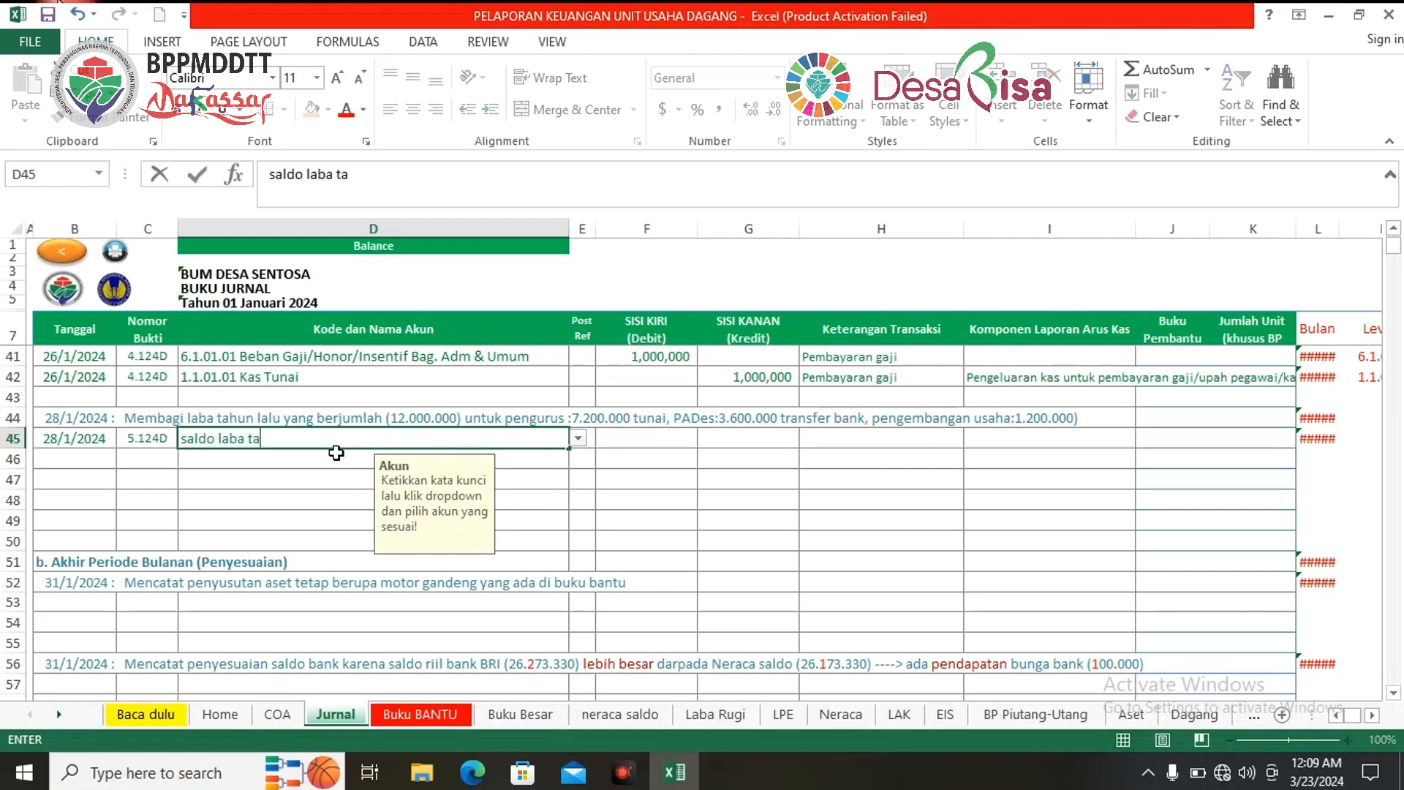
text(hun lalu)
drag(338, 438, 173, 431)
key(BackSpace)
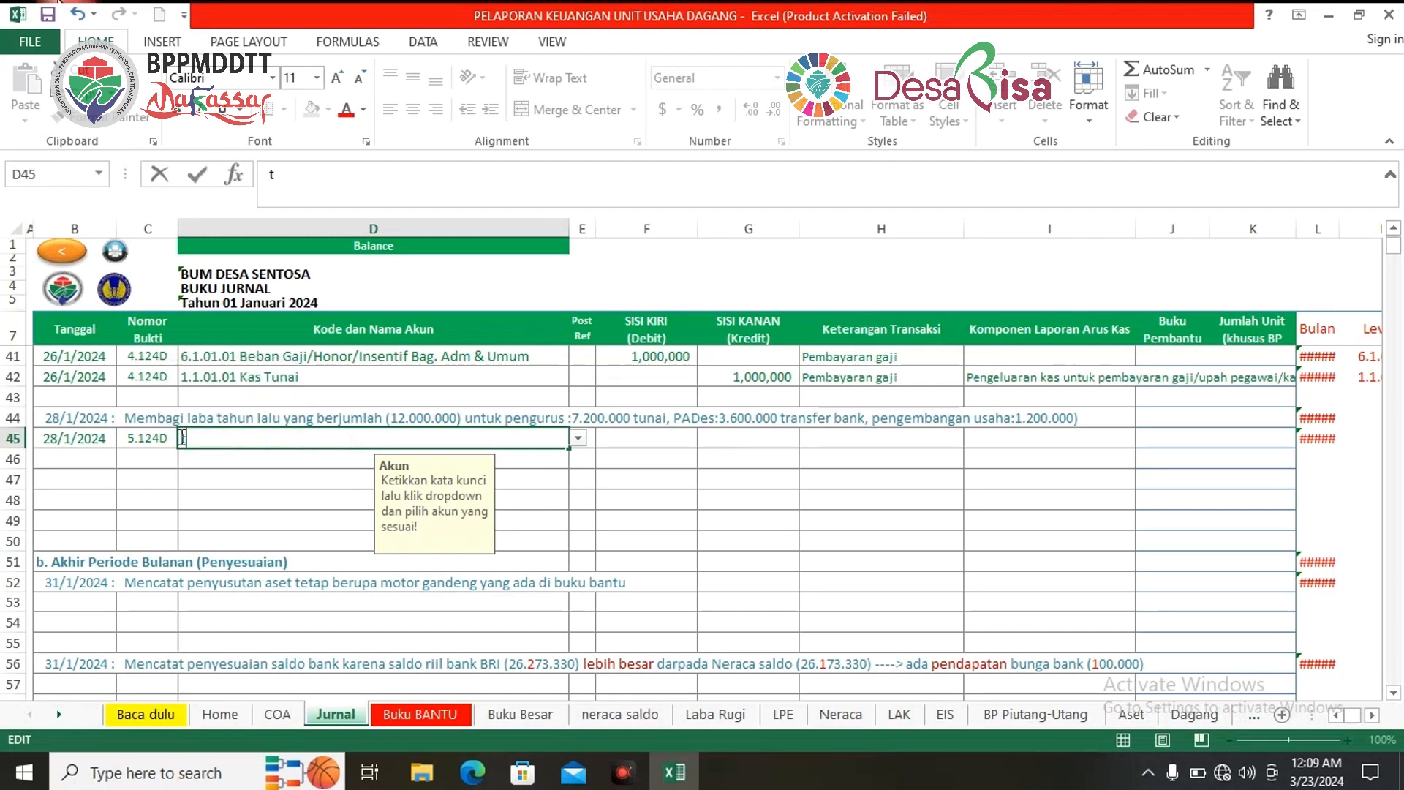
Step: Look up "tahun lalu" as the account of row 45 and choose 3.3.02.01 Saldo Laba Tahun Lalu/Dividen
text(tahun lalu)
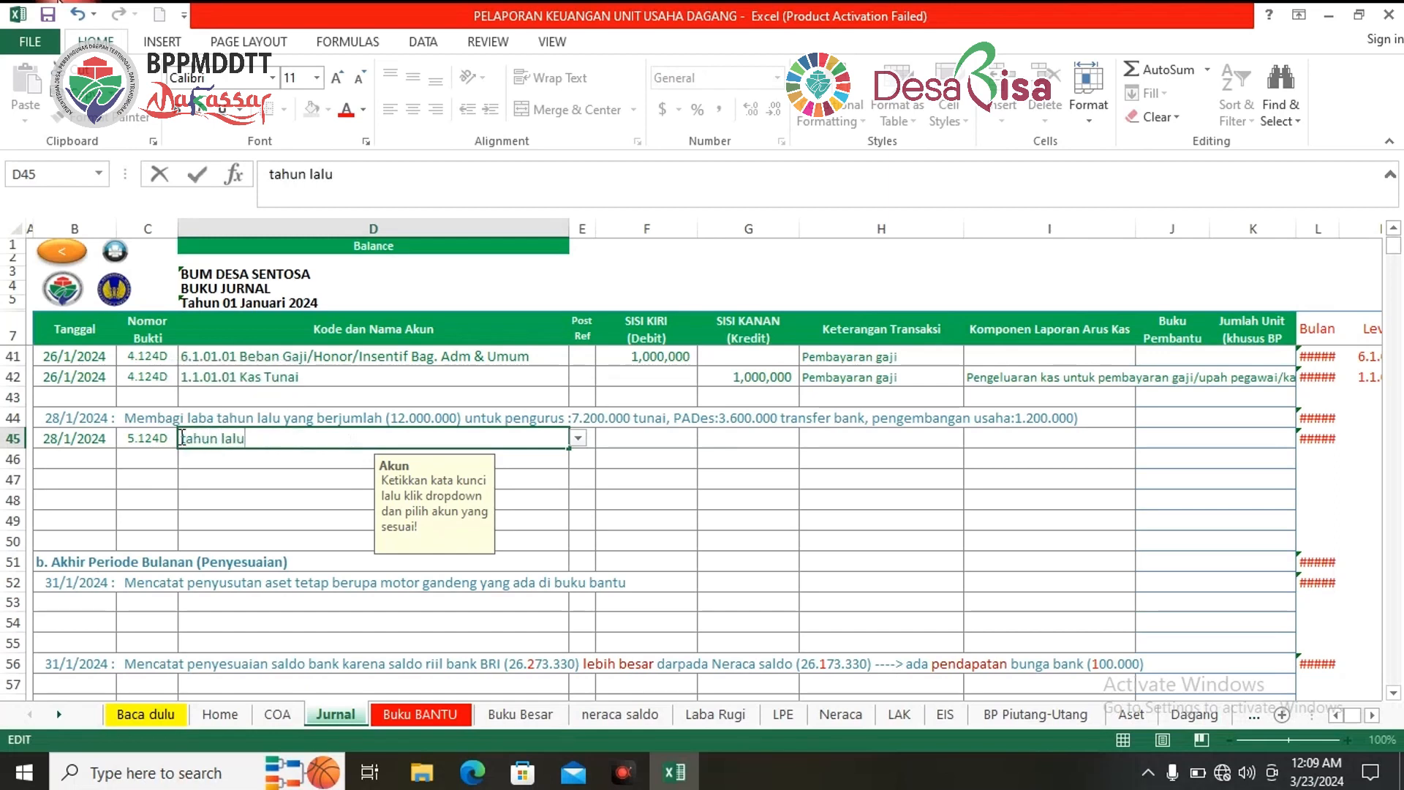
click(582, 441)
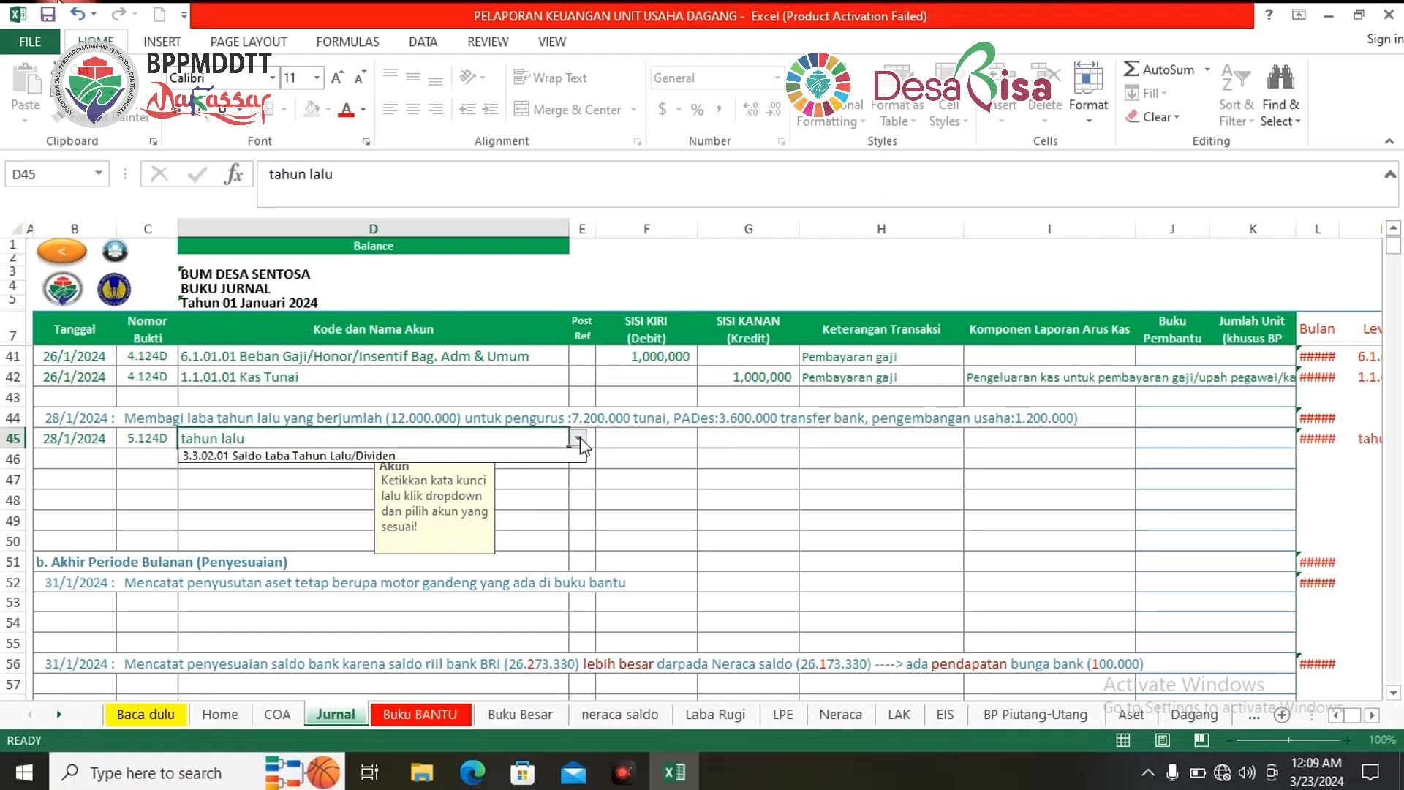
click(512, 456)
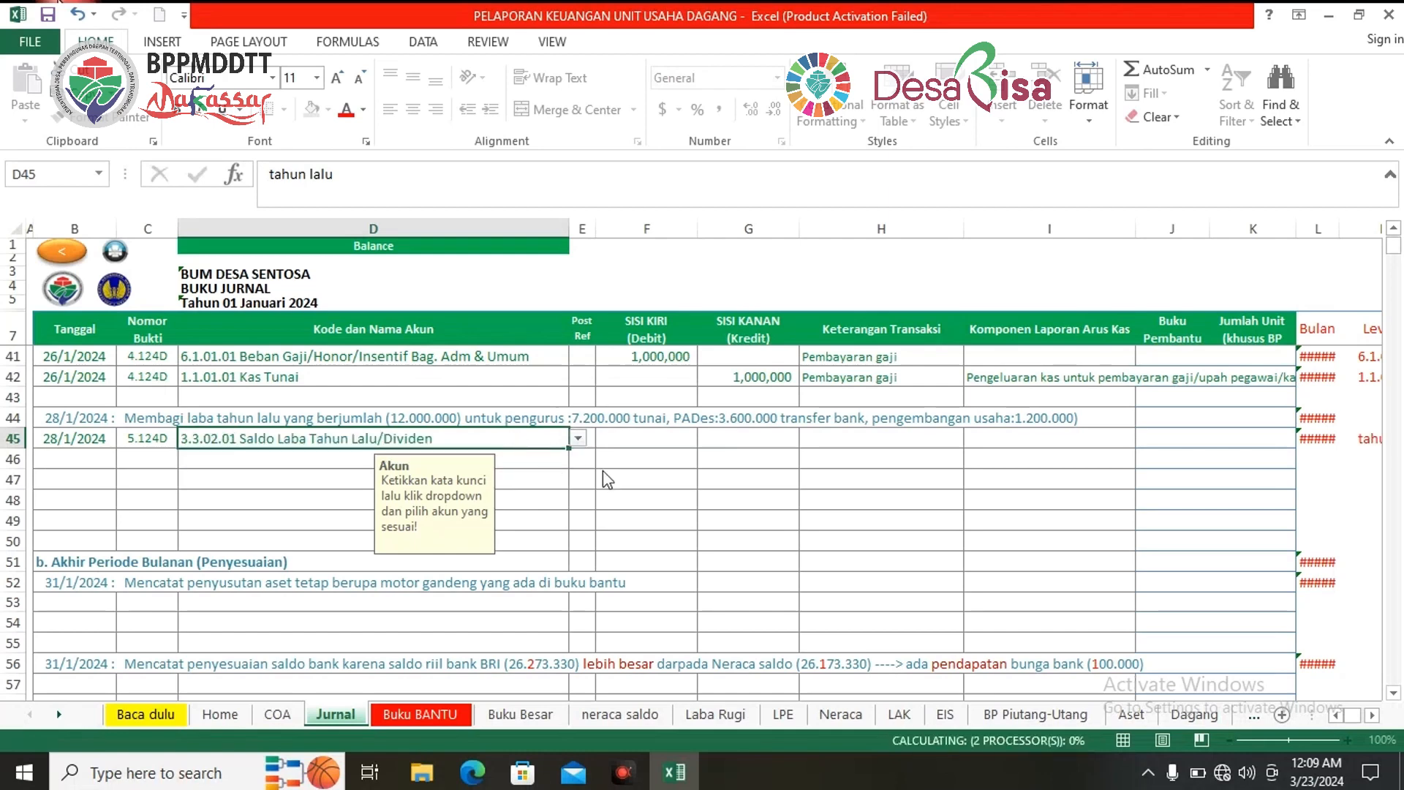
Step: Enter a debit of 12000000 for Saldo Laba Tahun Lalu/Dividen in row 45
click(664, 440)
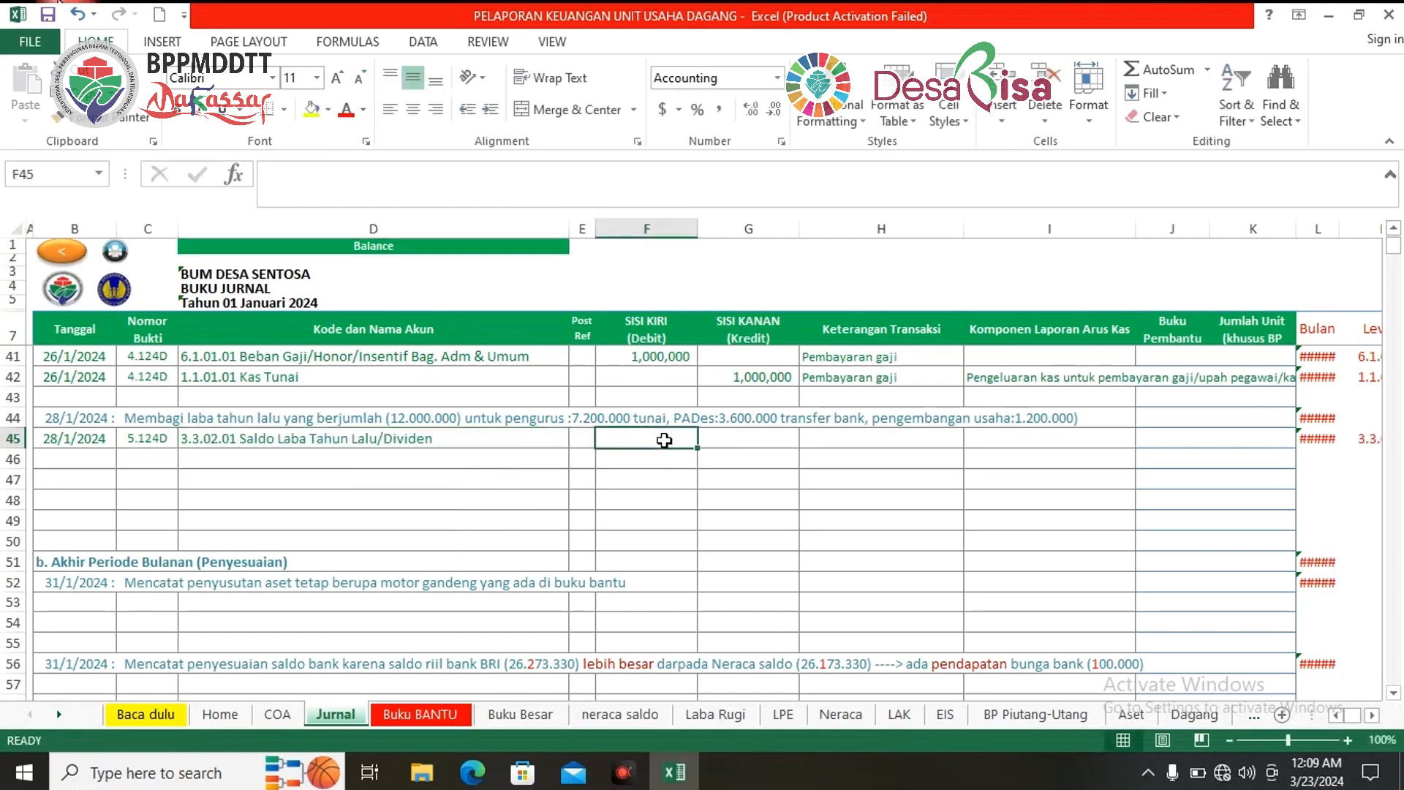
text(12)
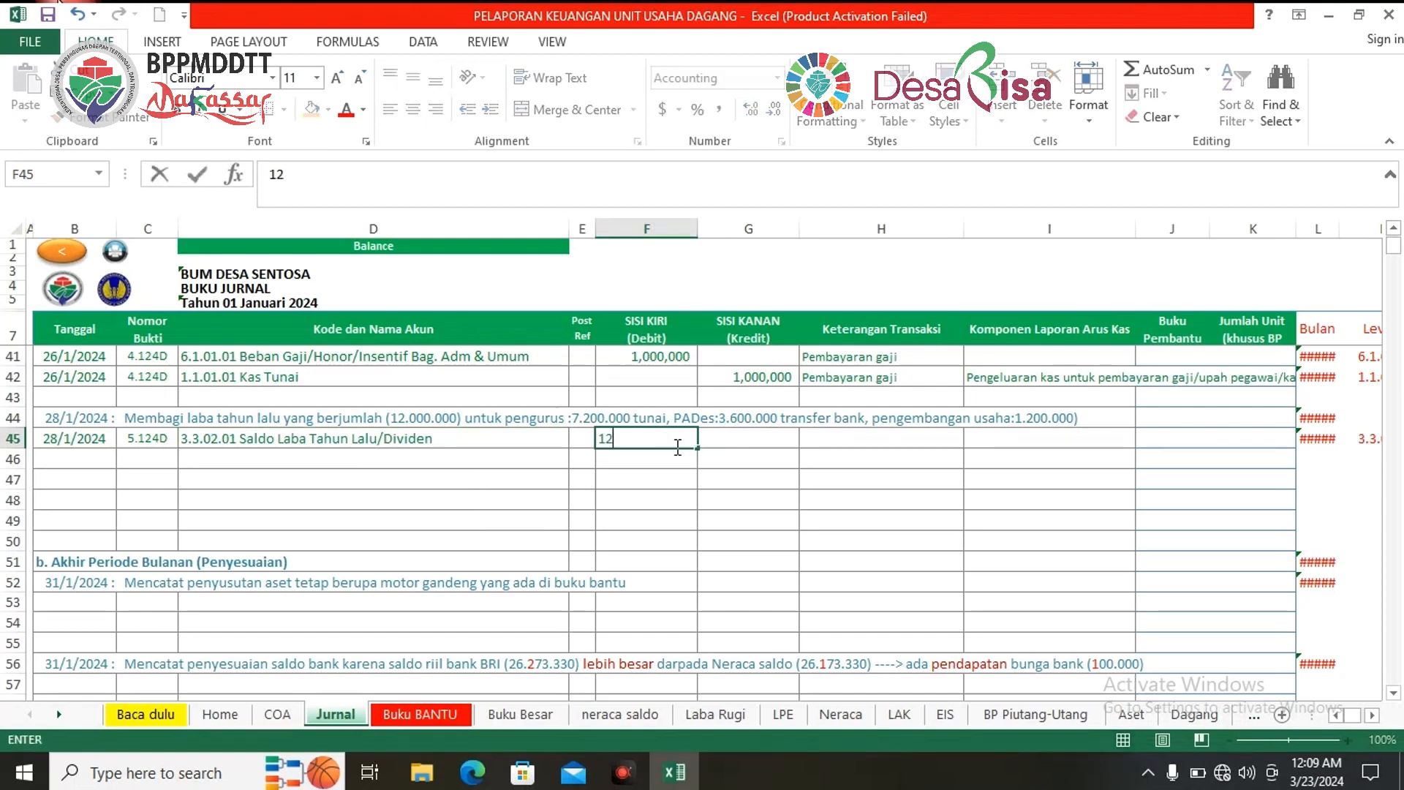
text(0000000)
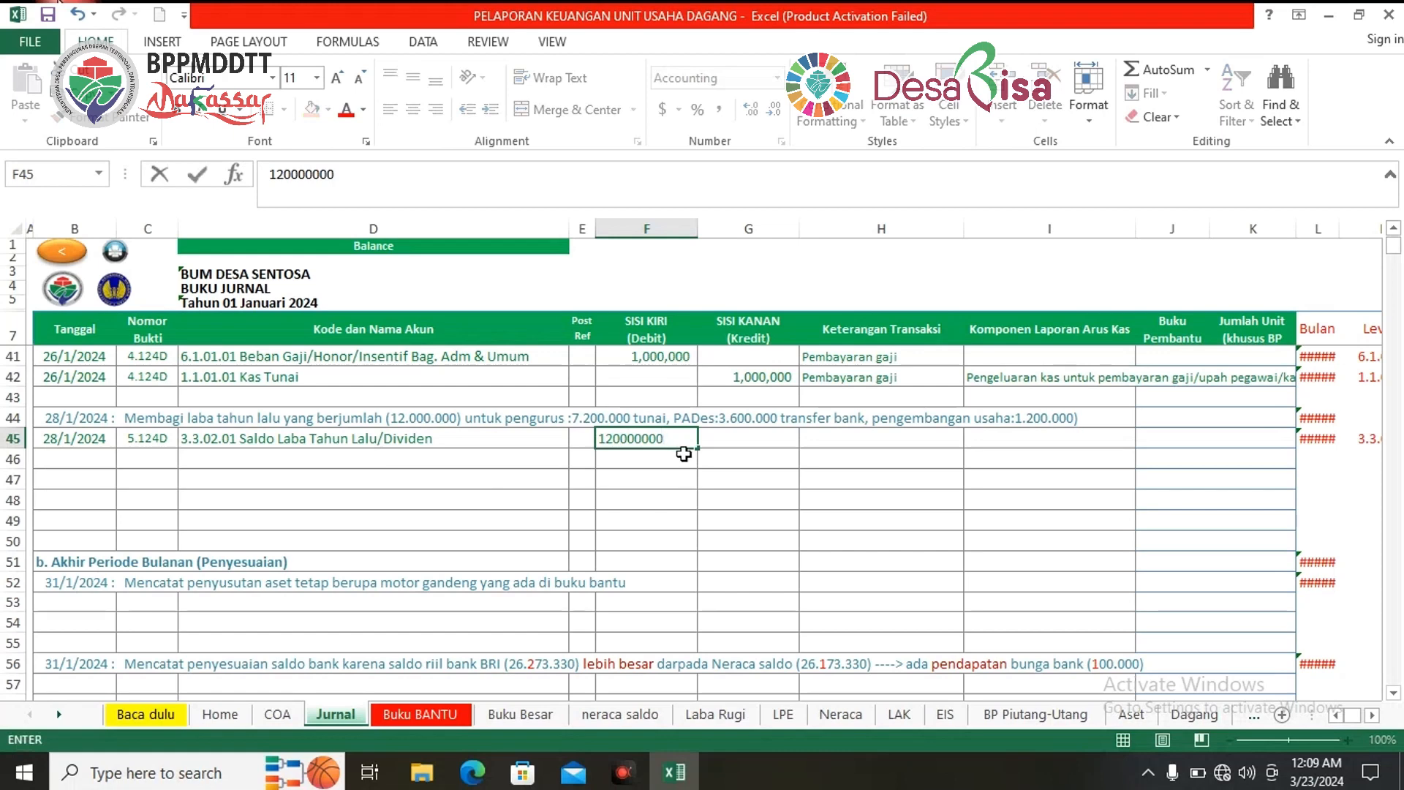
key(BackSpace)
key(Return)
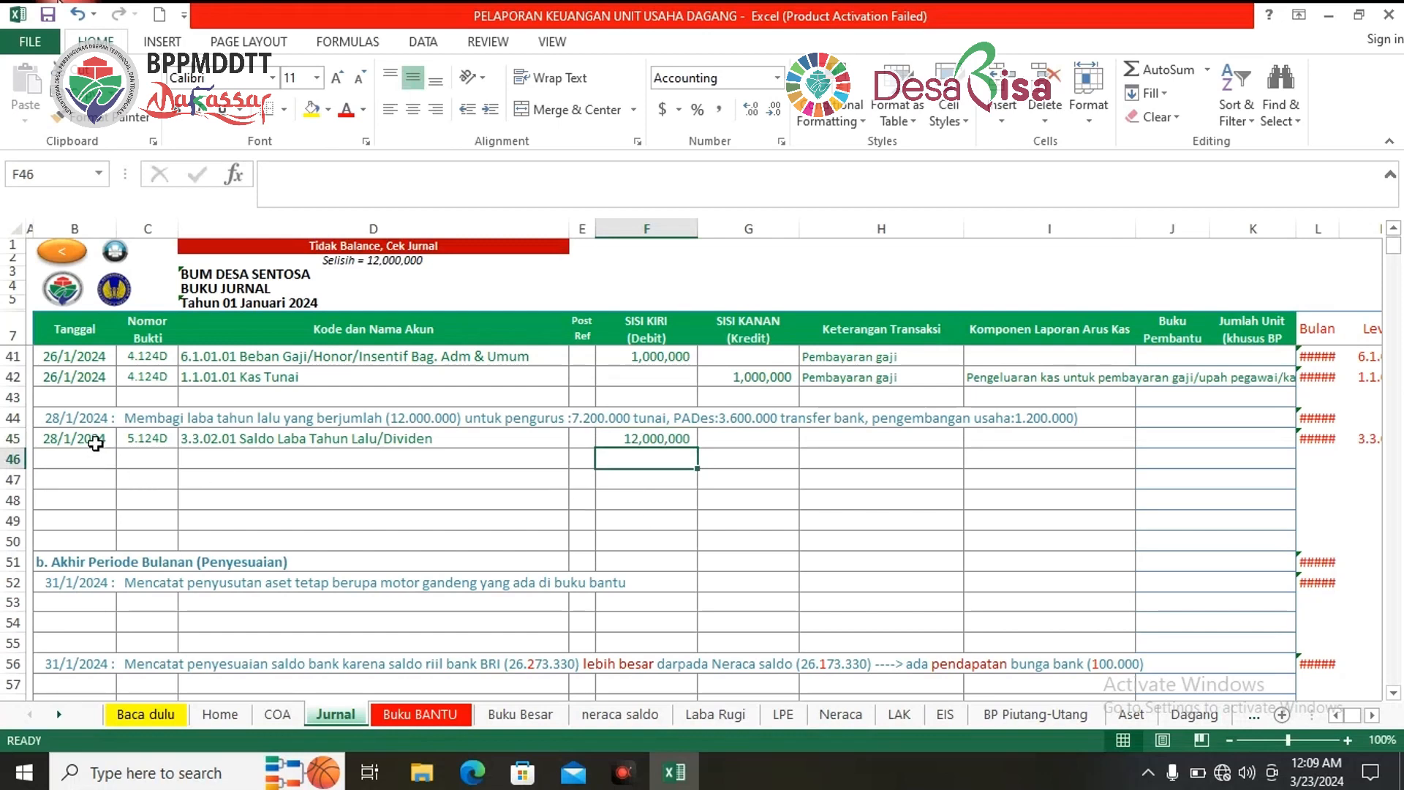
Step: Copy the date and Nomor Bukti of row 45 into row 46
drag(97, 438, 140, 440)
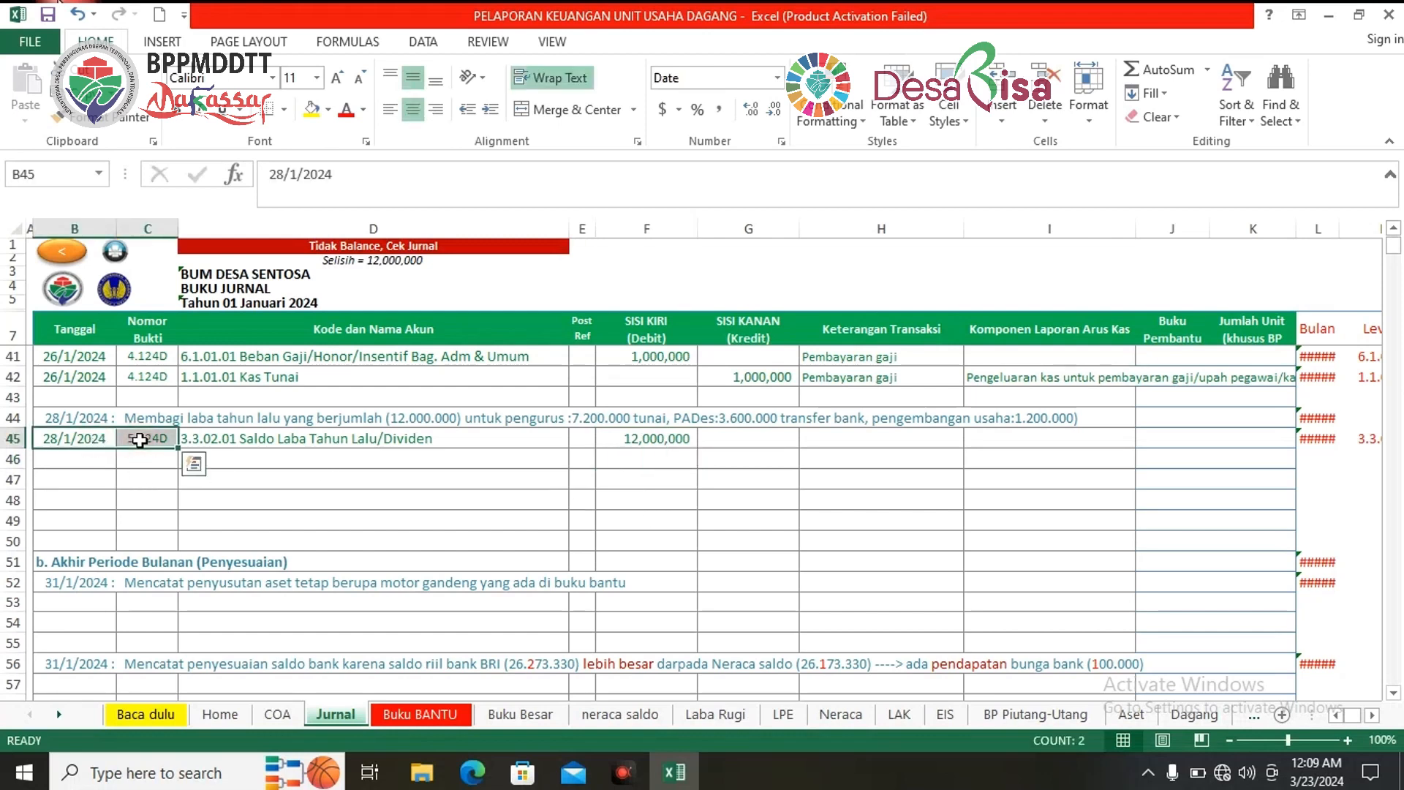
key(ctrl+c)
click(104, 458)
key(ctrl+v)
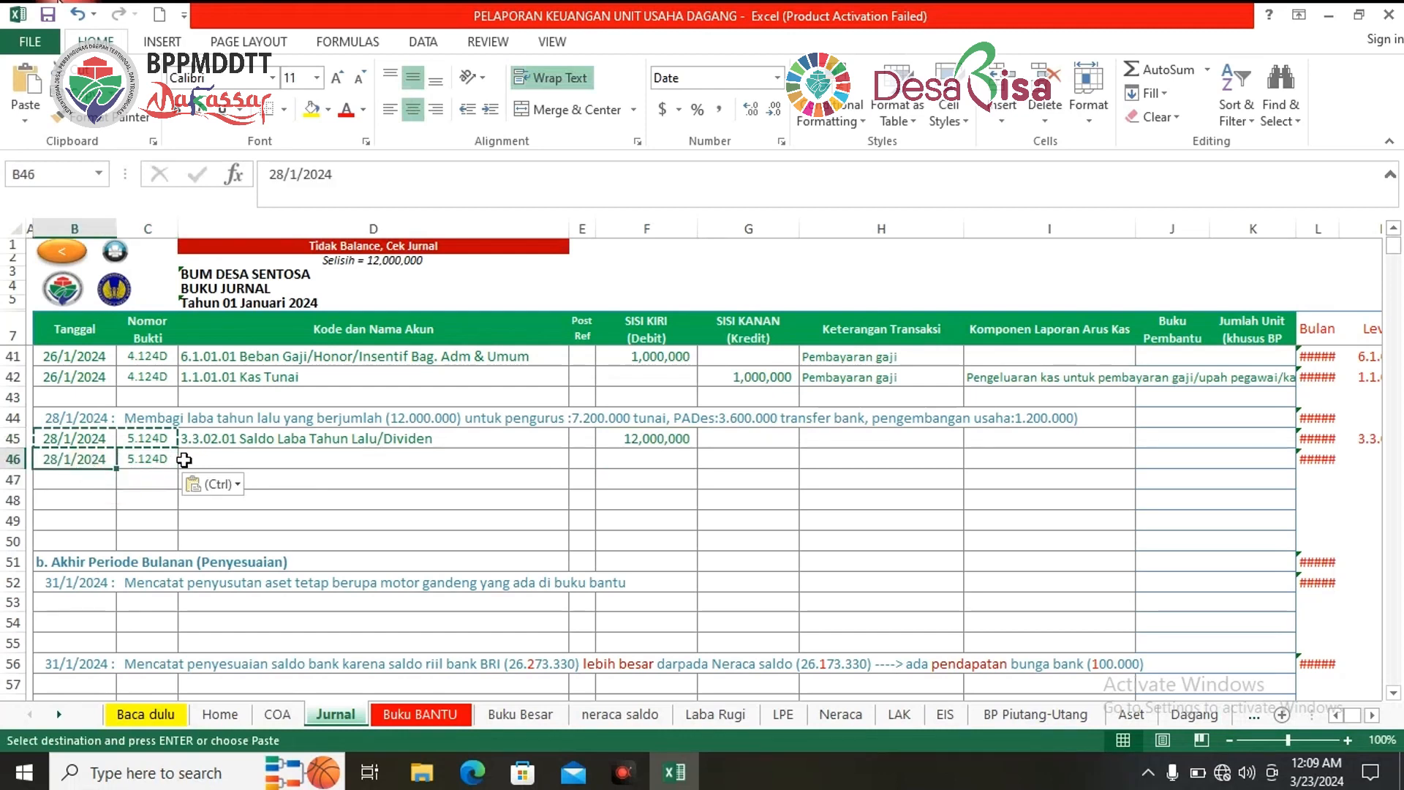
Step: Look up "kas tunai" as the account of row 46 and choose 1.1.01.01 Kas Tunai
click(239, 462)
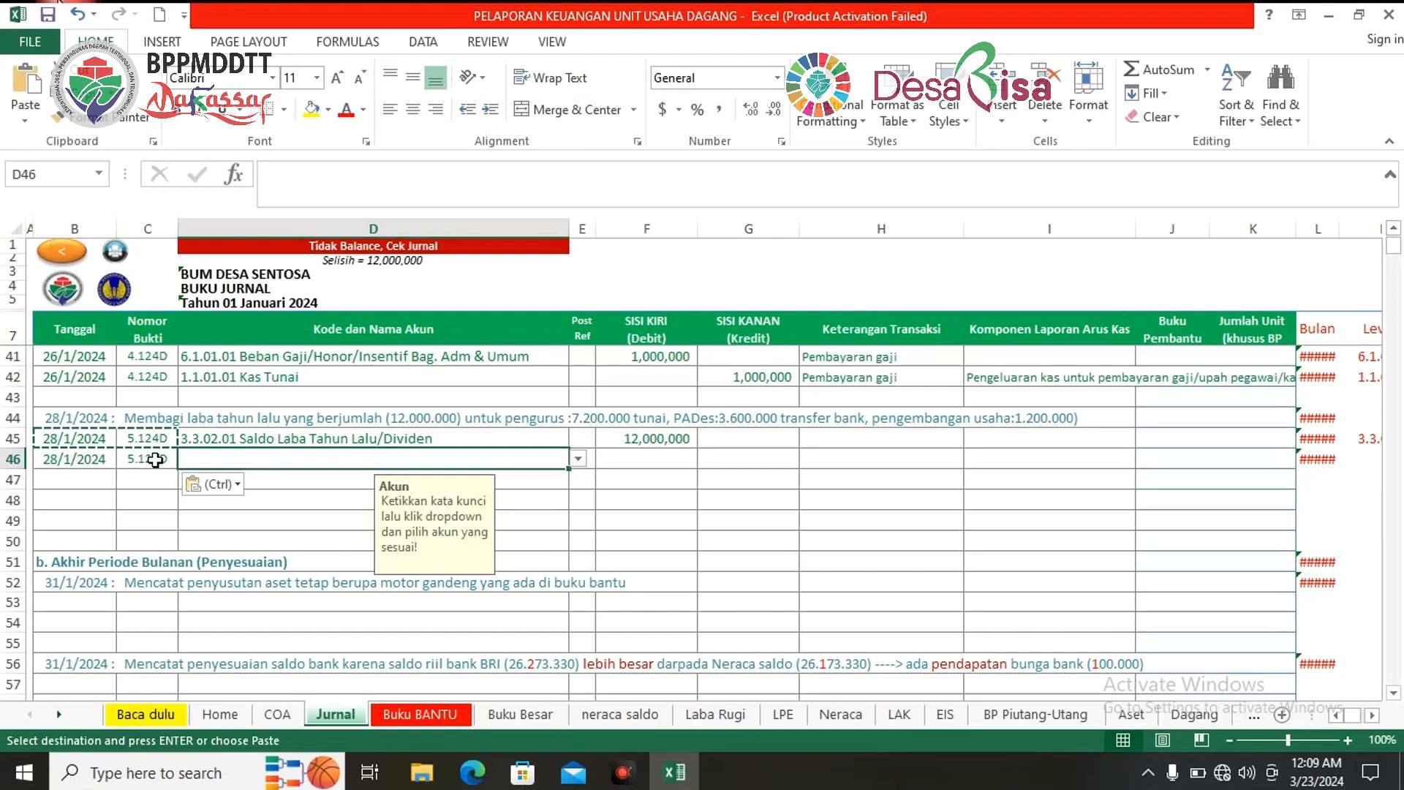
click(285, 461)
text(kas tunai)
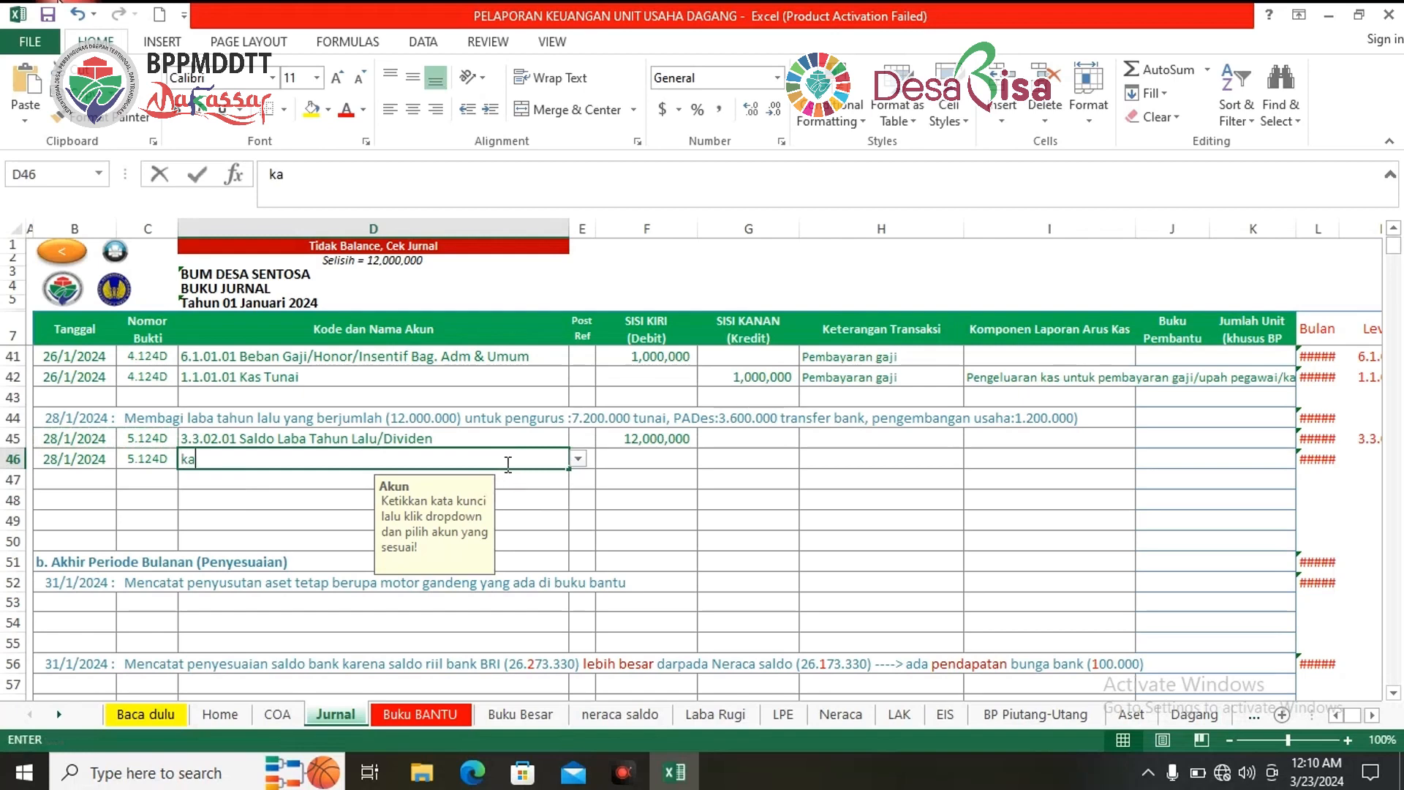
click(579, 461)
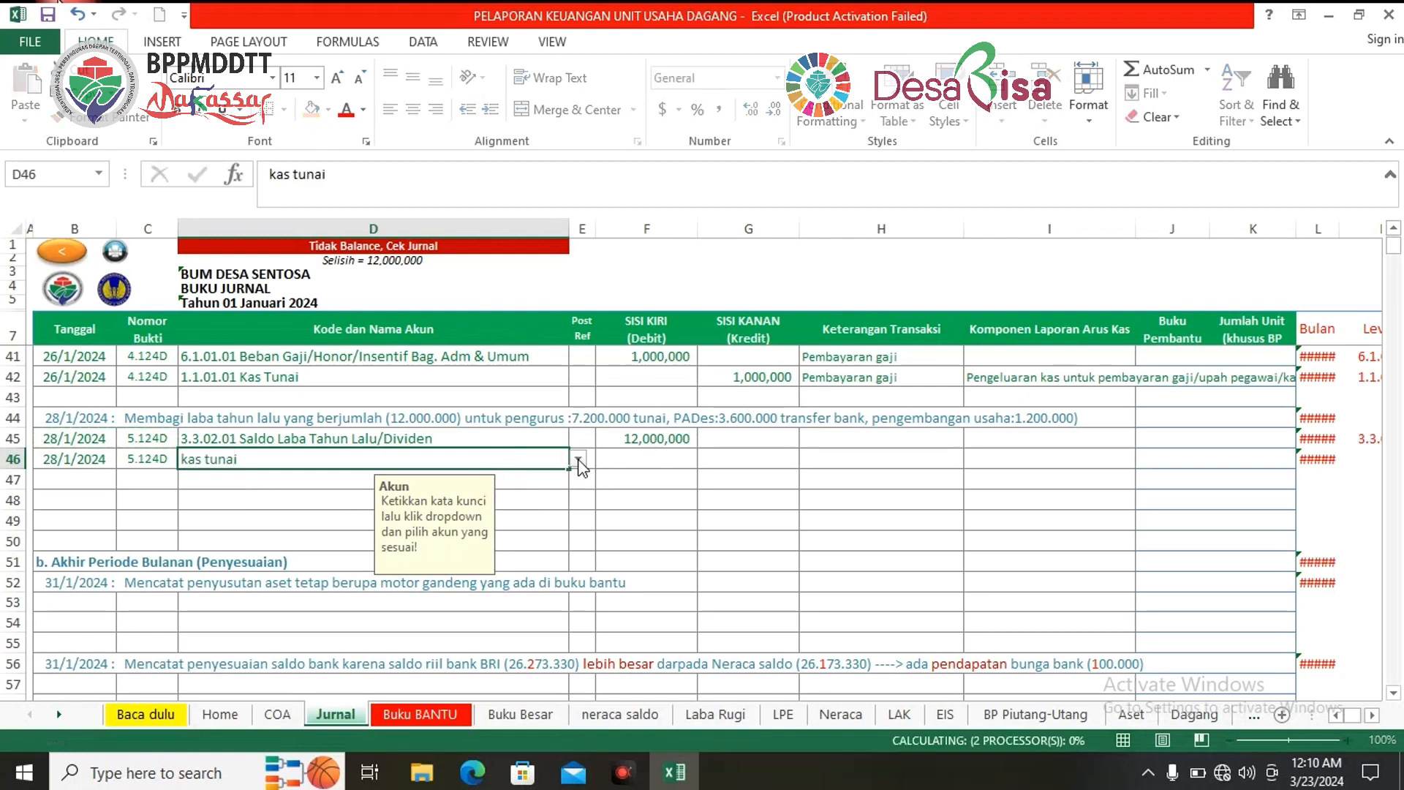
click(578, 459)
click(556, 472)
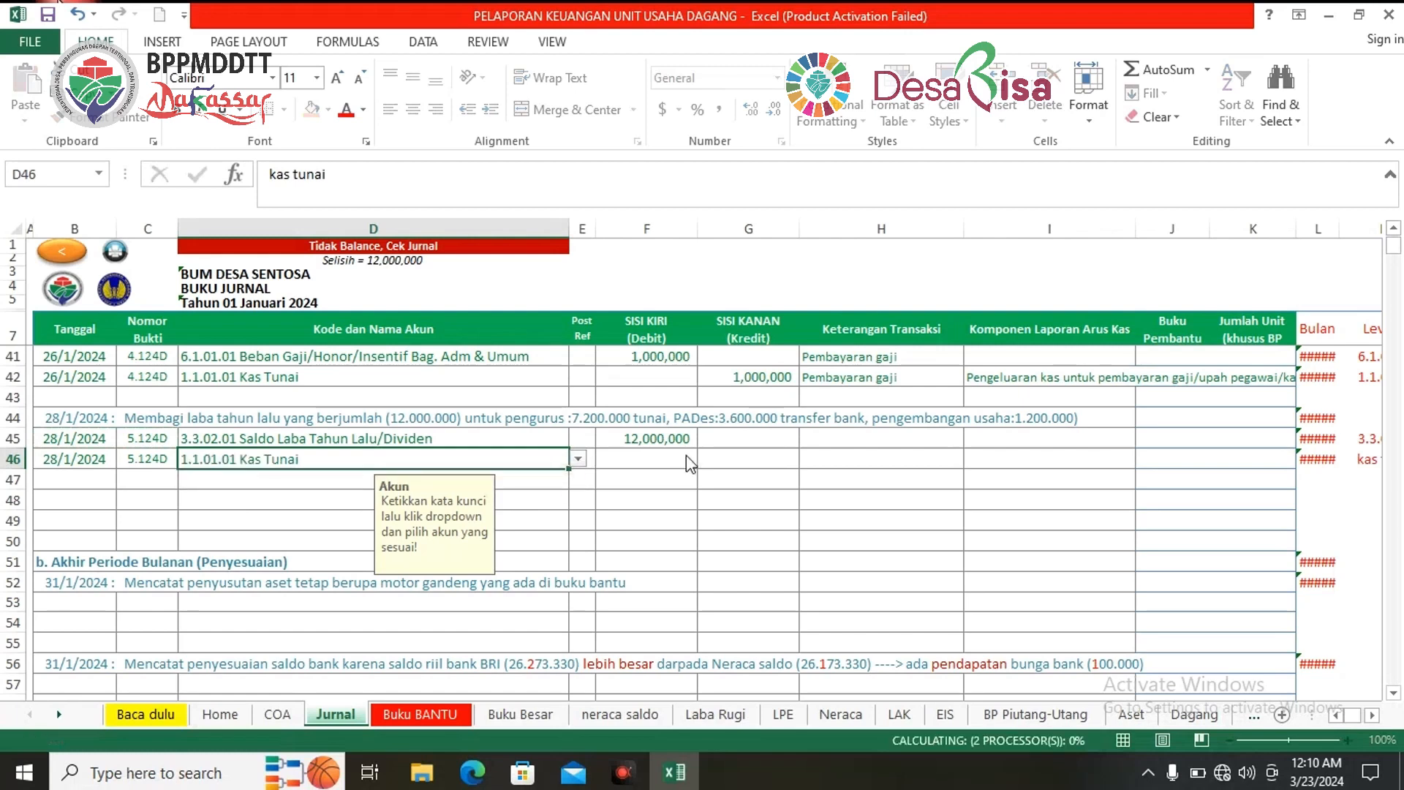
Step: Enter a credit of 7200000 for Kas Tunai in row 46
click(739, 461)
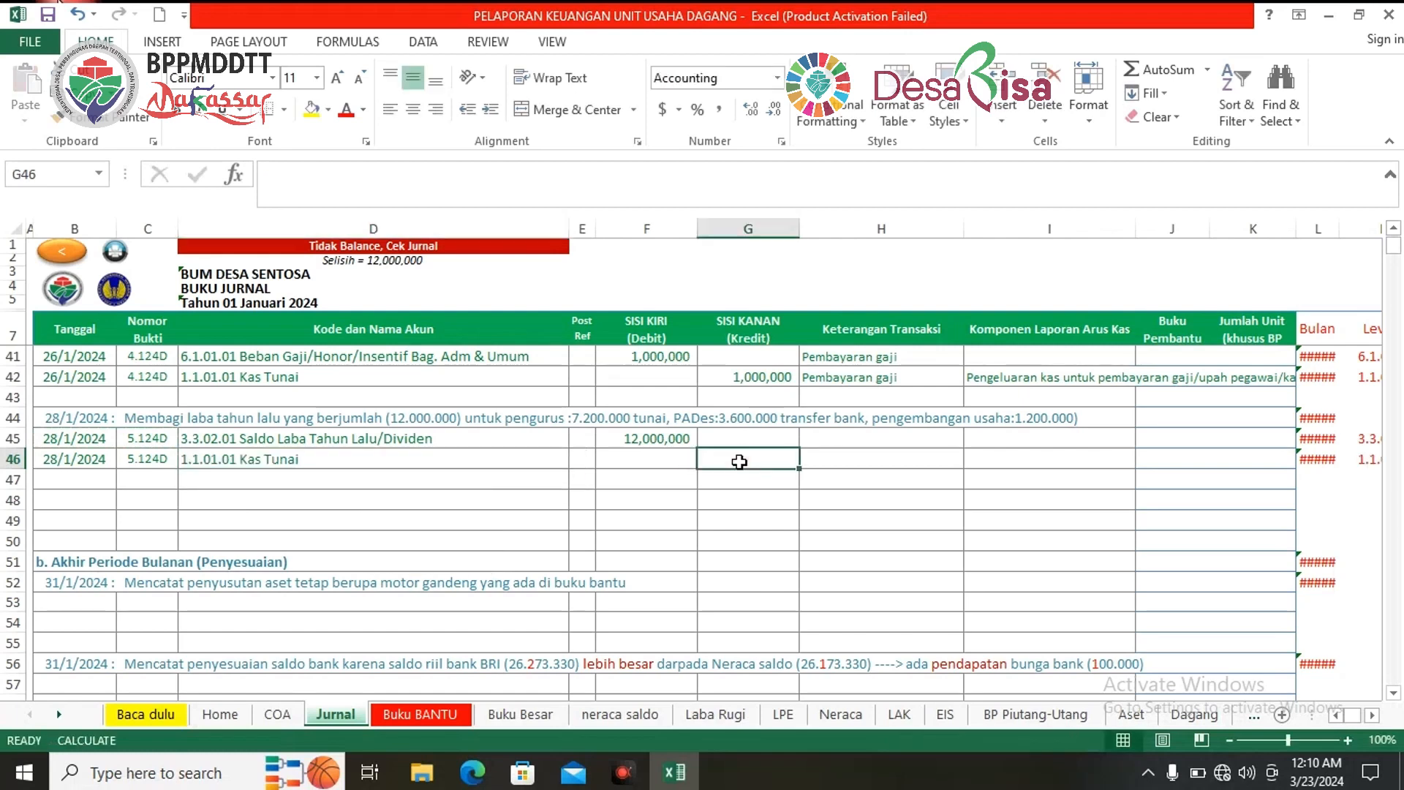
text(7)
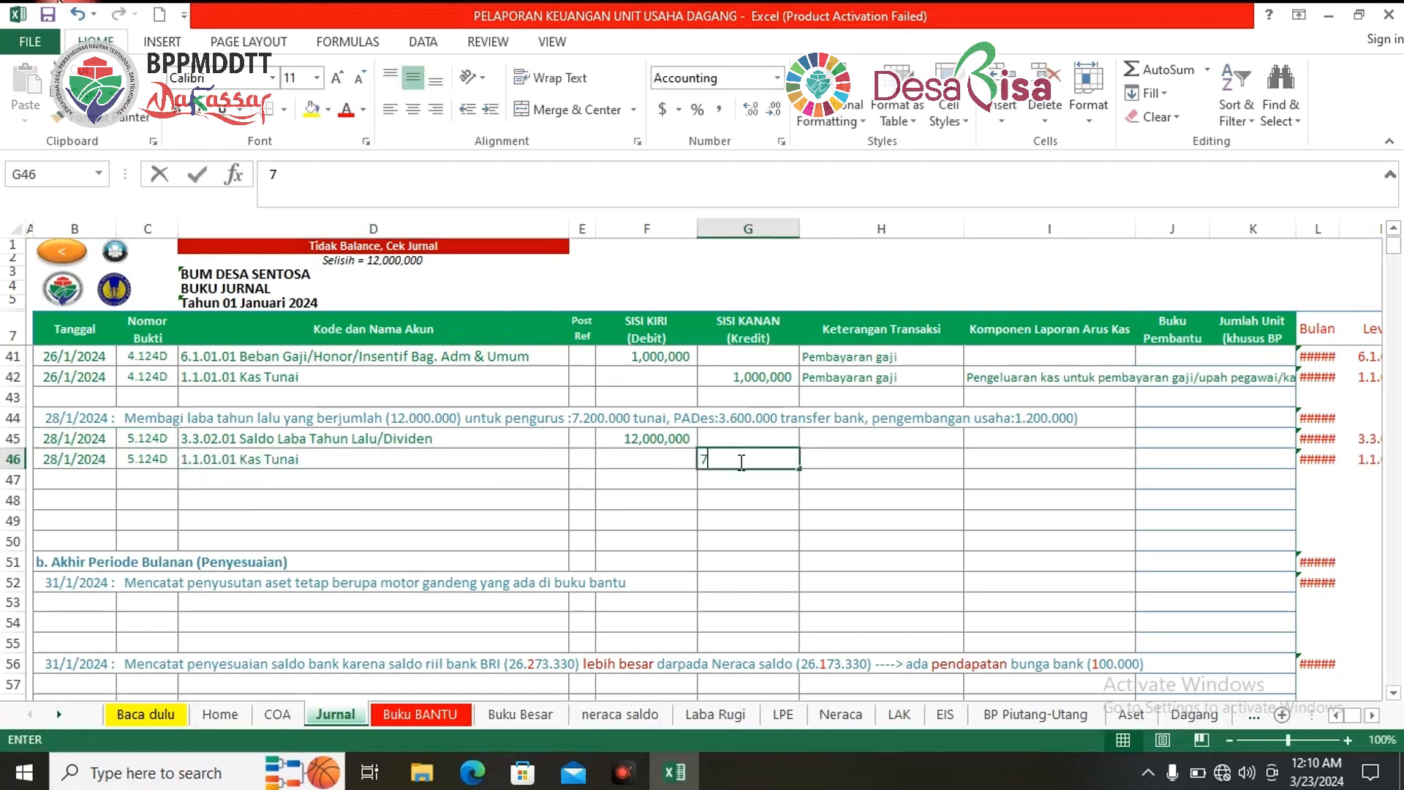
text(200000)
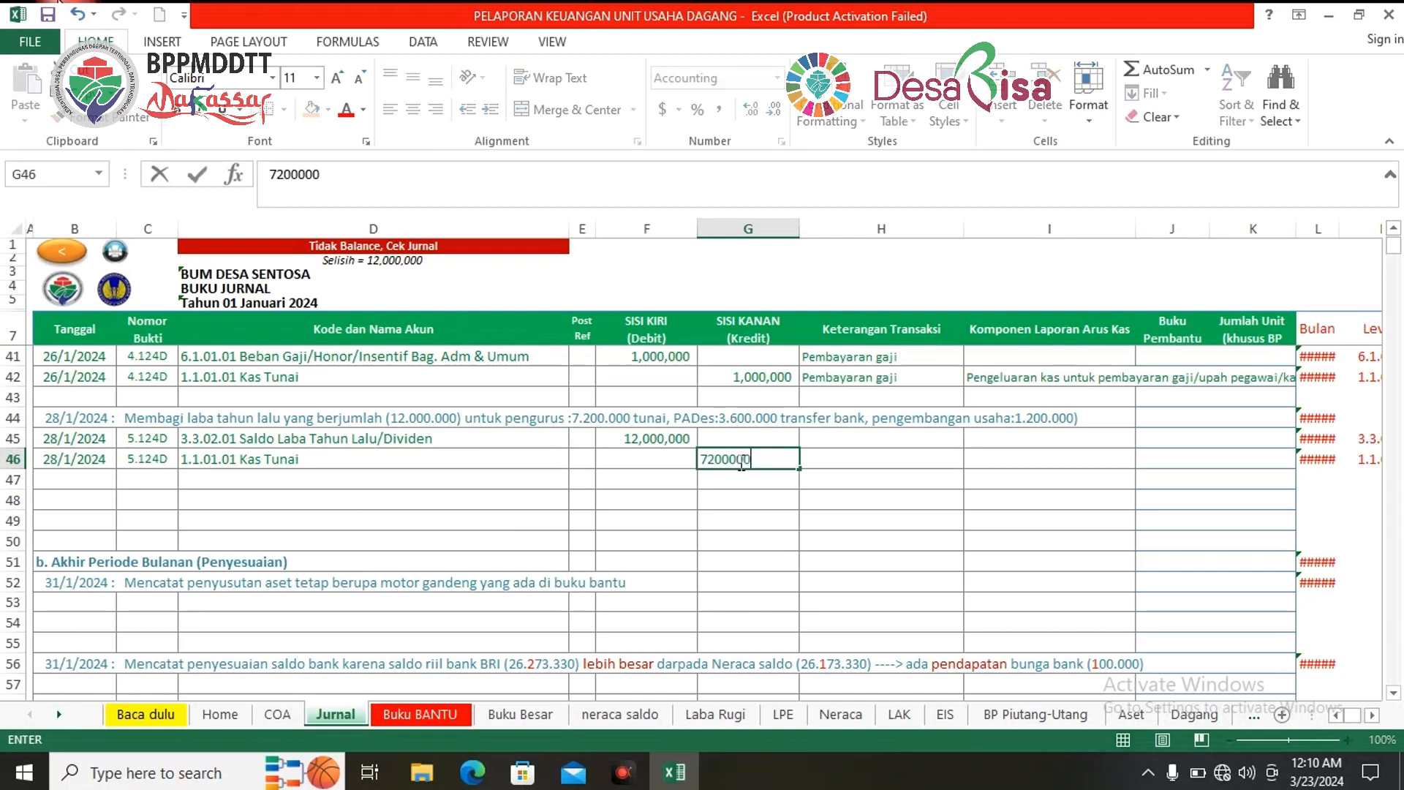
key(Return)
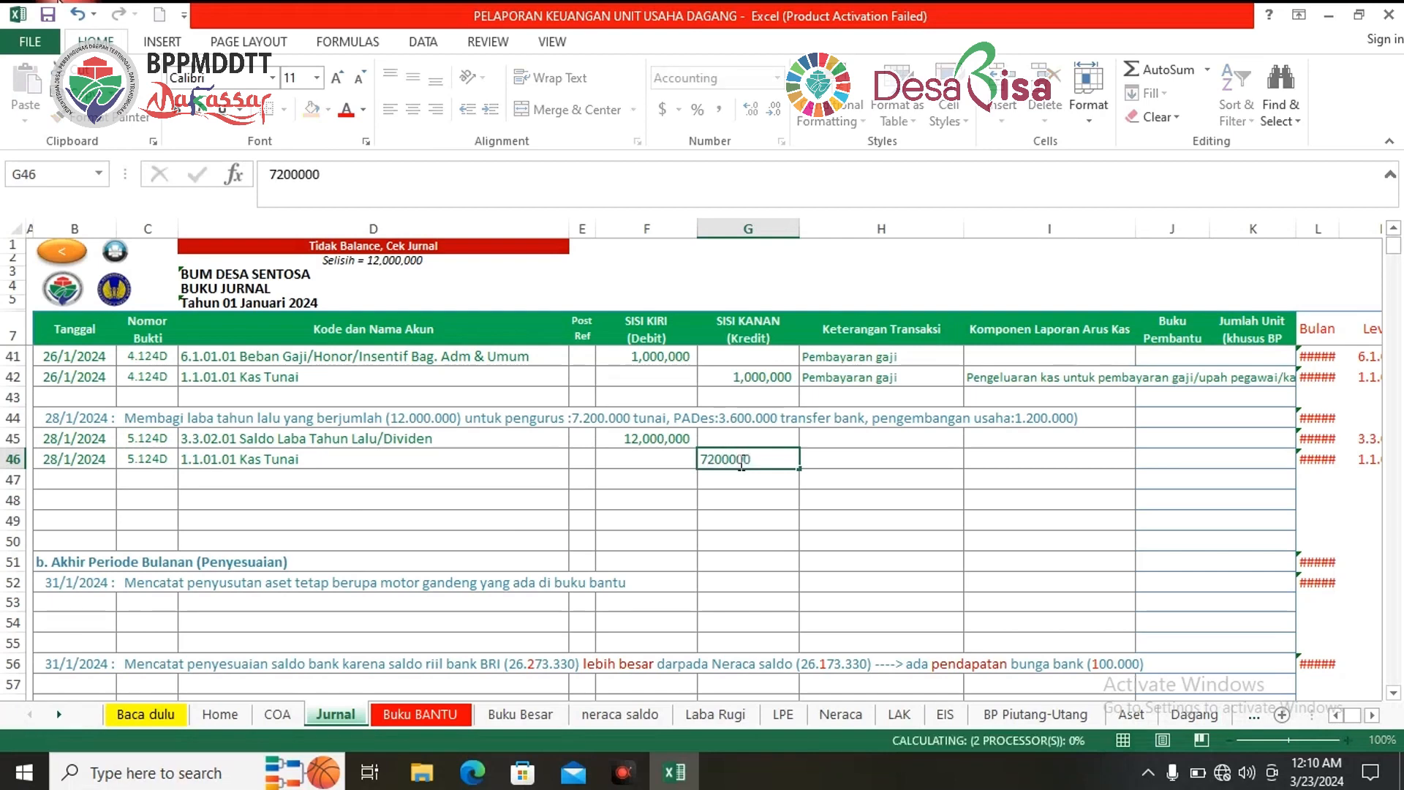
Step: Fill the date and Nomor Bukti down into row 47, and look up "bank bri" to set its account to 1.1.01.02 Kas di Bank BRI
drag(106, 437, 173, 495)
click(157, 520)
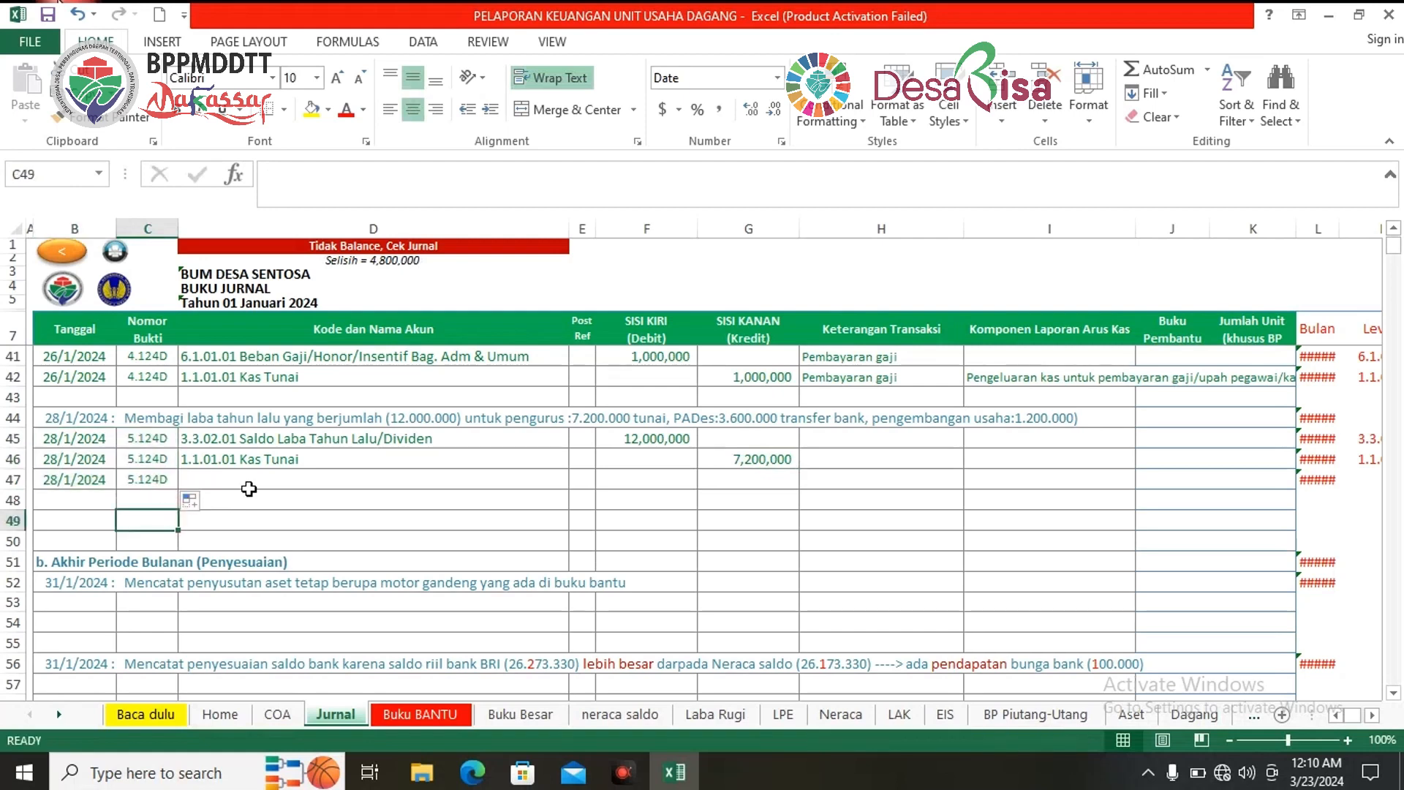
click(254, 480)
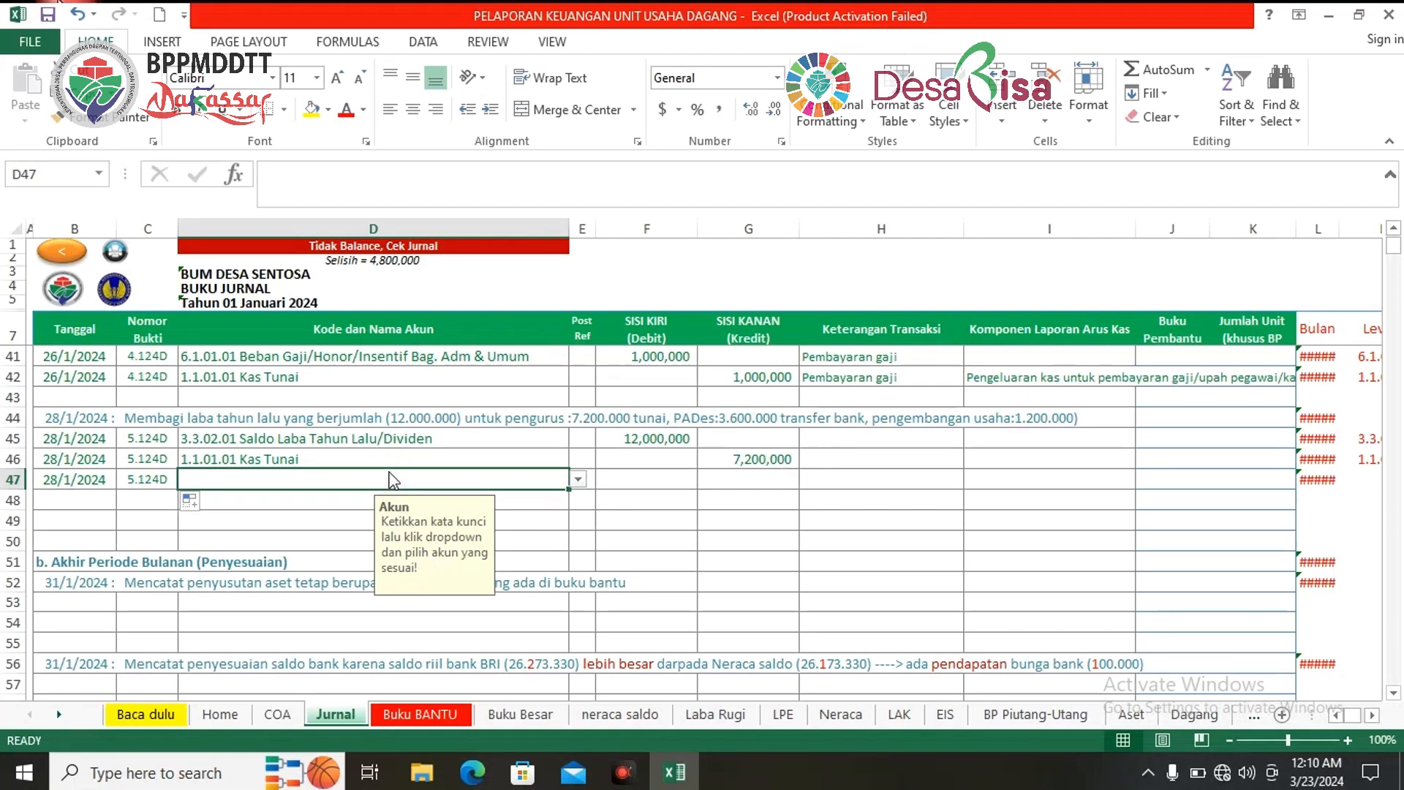
text(bank b)
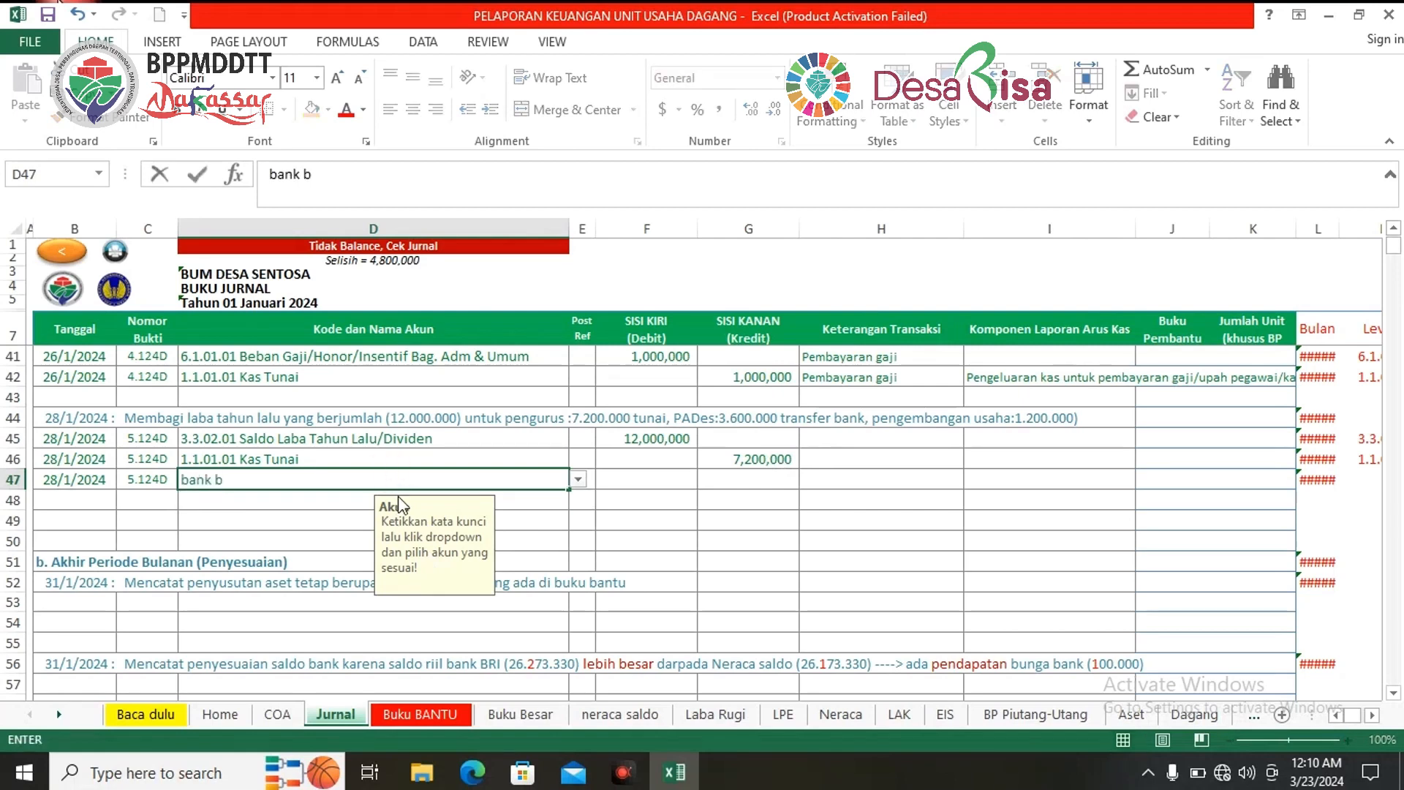
text(ri)
click(579, 480)
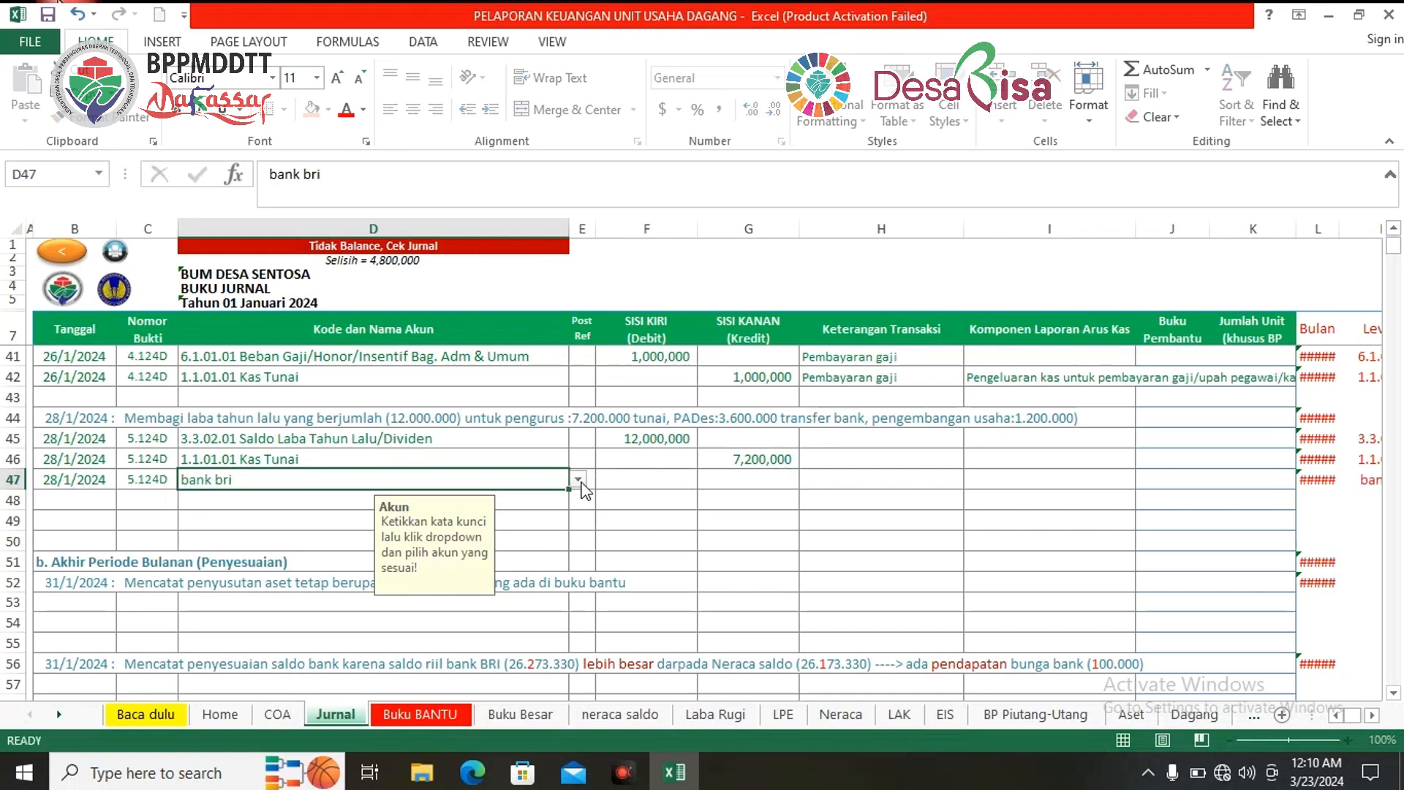
click(579, 480)
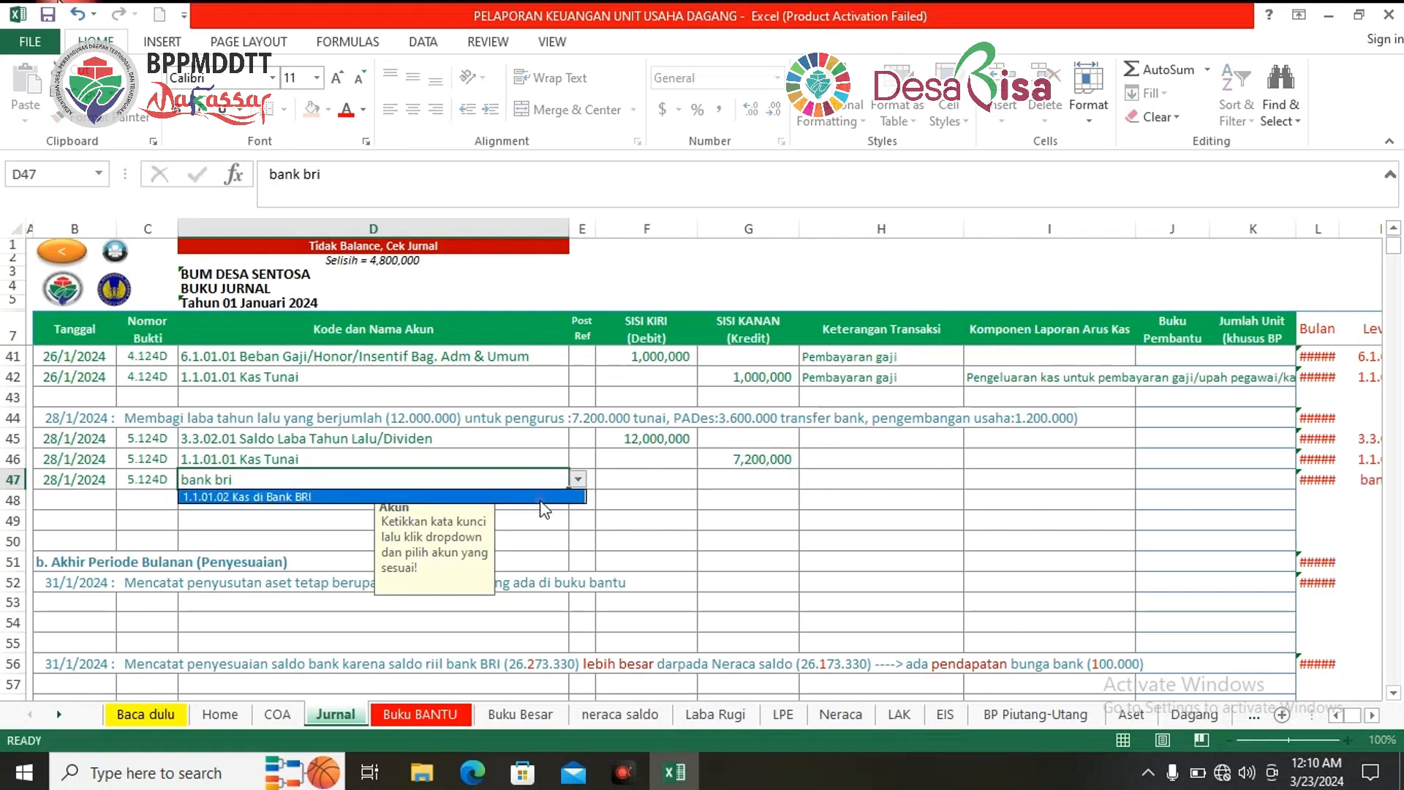
click(541, 498)
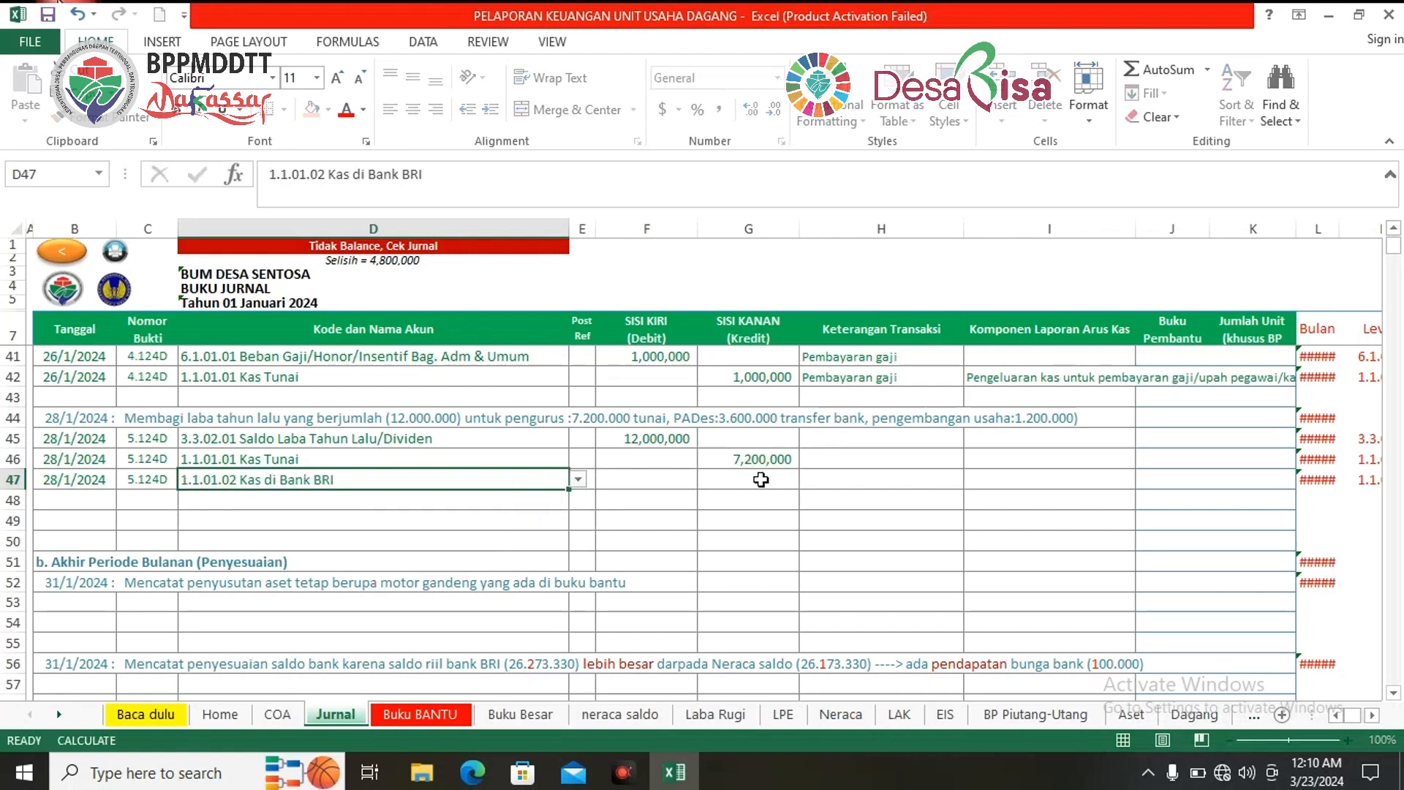
Step: Enter a credit of 3600000 for Kas di Bank BRI in row 47
click(762, 479)
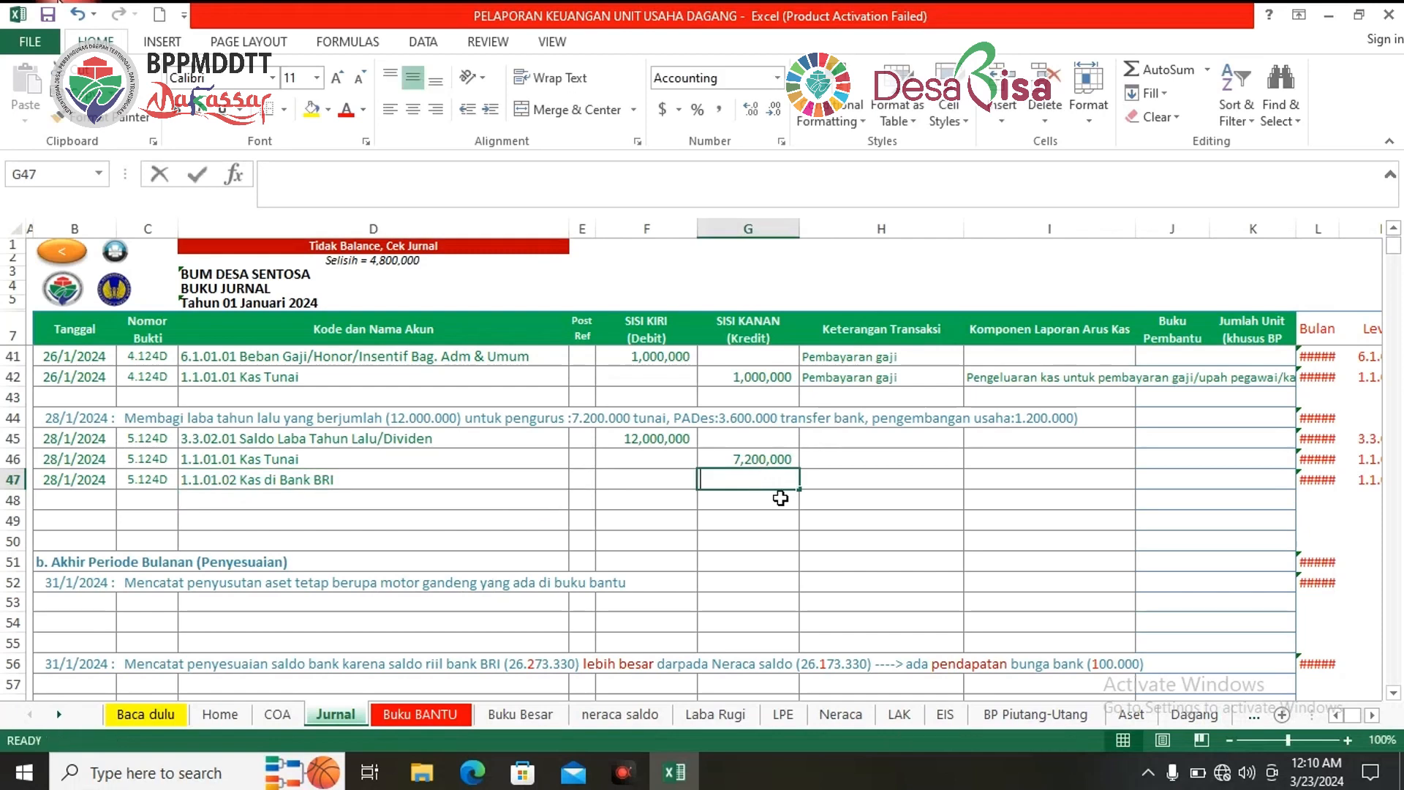
text(3600000)
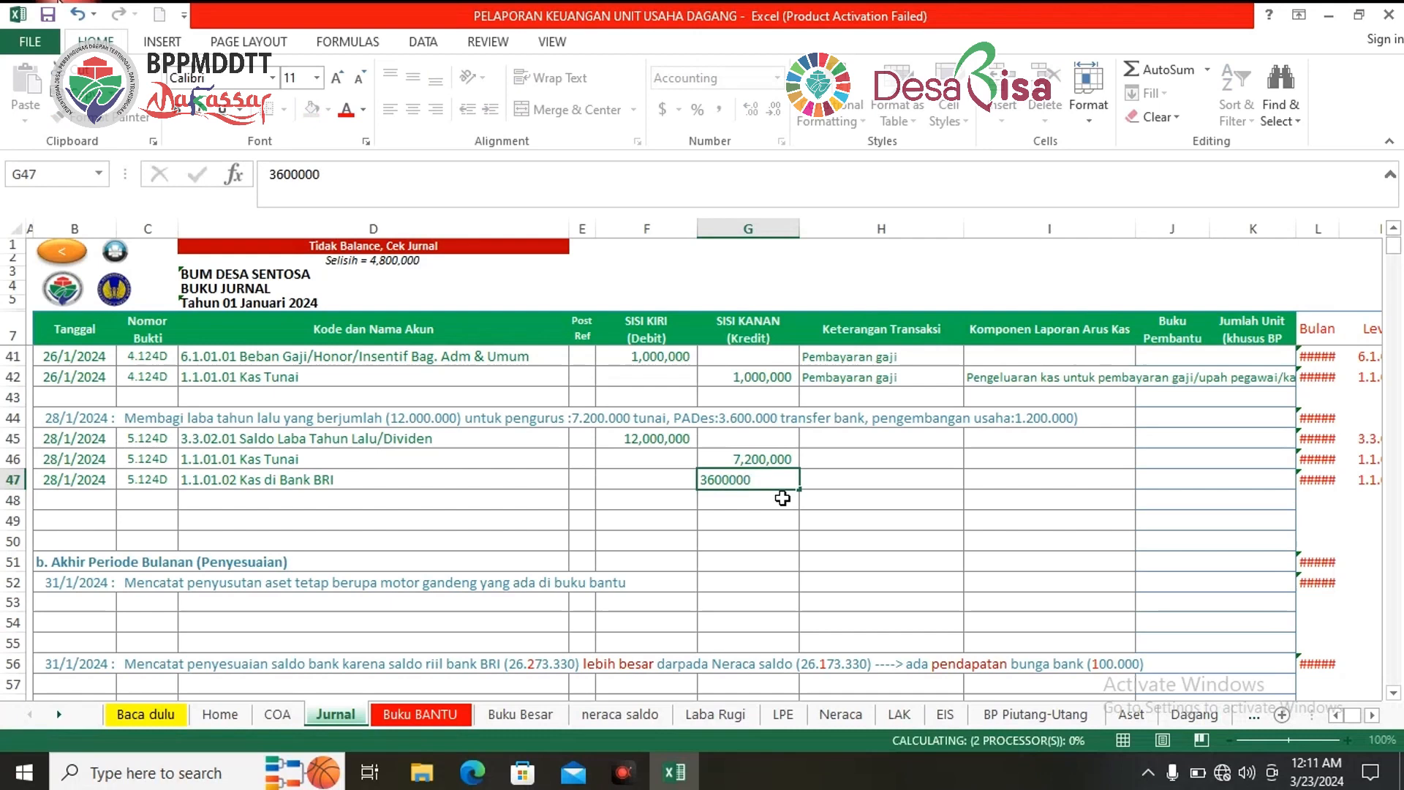
key(Return)
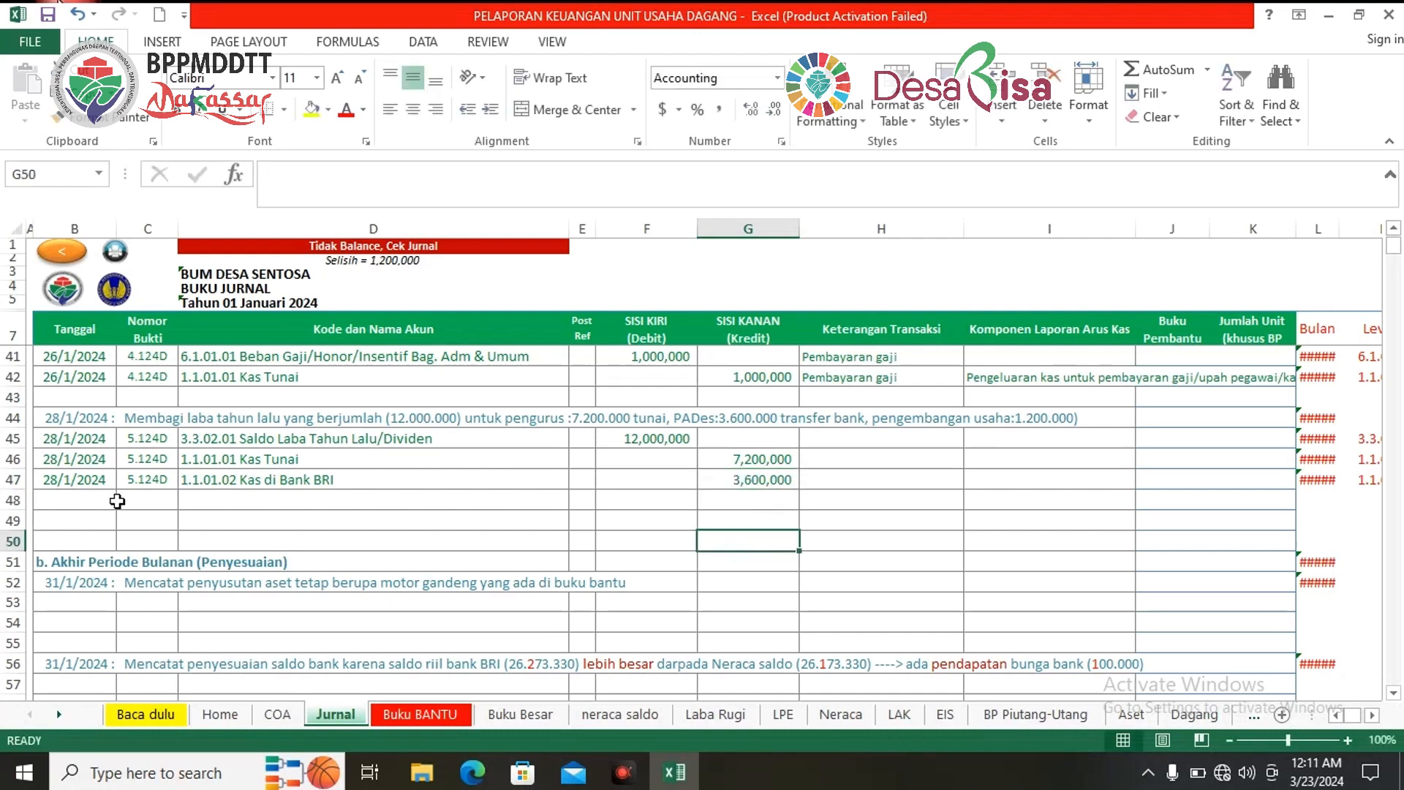
Step: Fill the date and Nomor Bukti down into row 48, and look up "laba ditahan" to set its account to 3.3.01.01 Saldo Laba Ditahan
drag(99, 461, 180, 482)
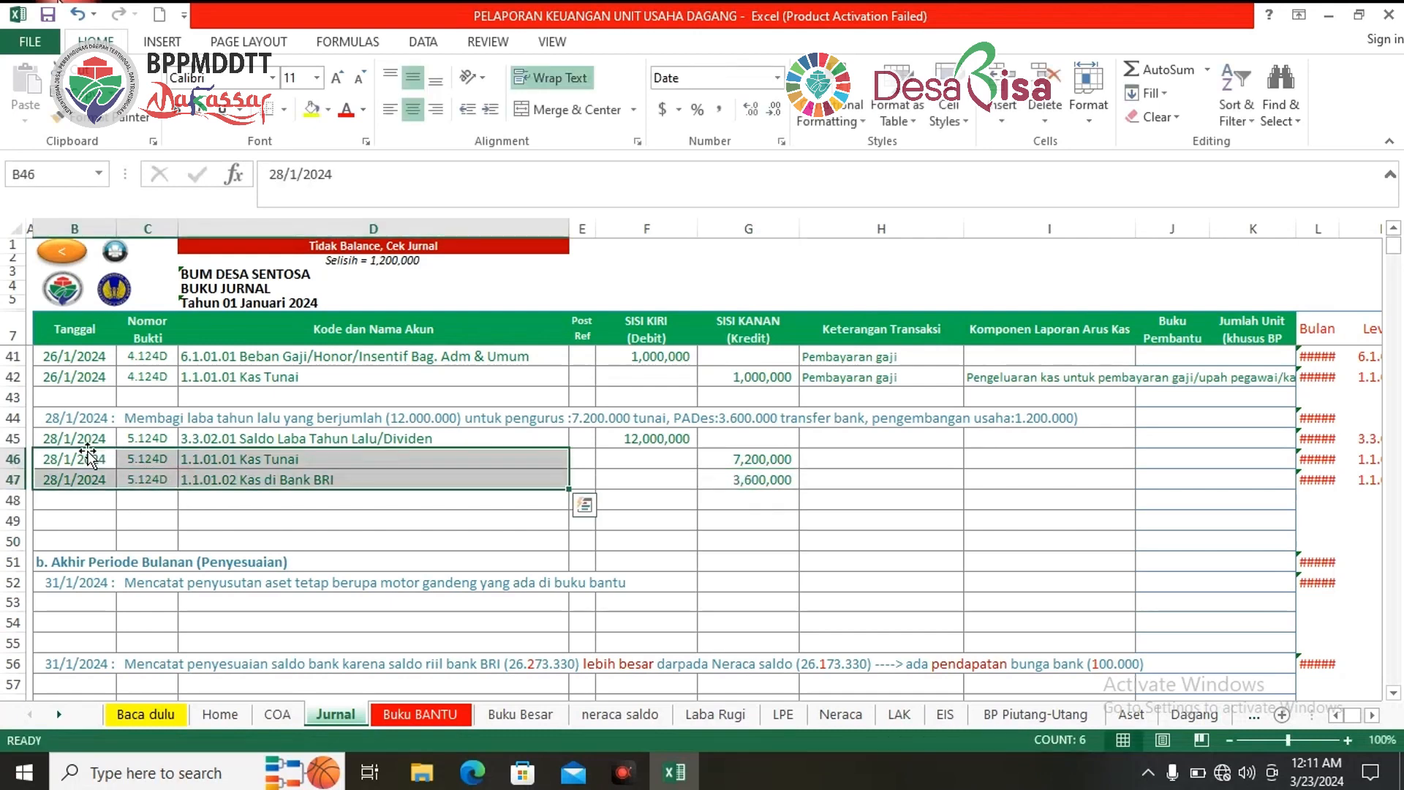
drag(94, 459, 172, 512)
click(331, 500)
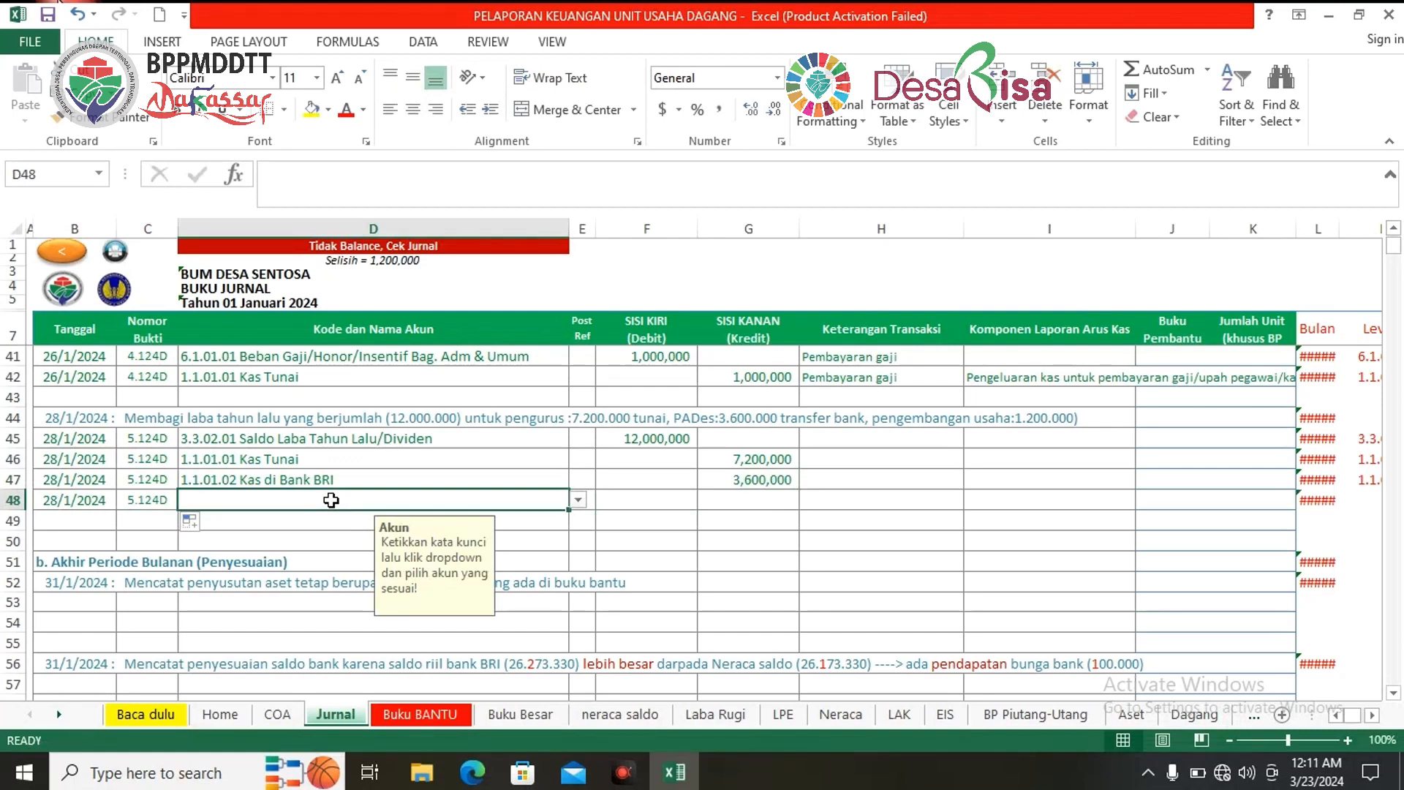
text(laba ditah)
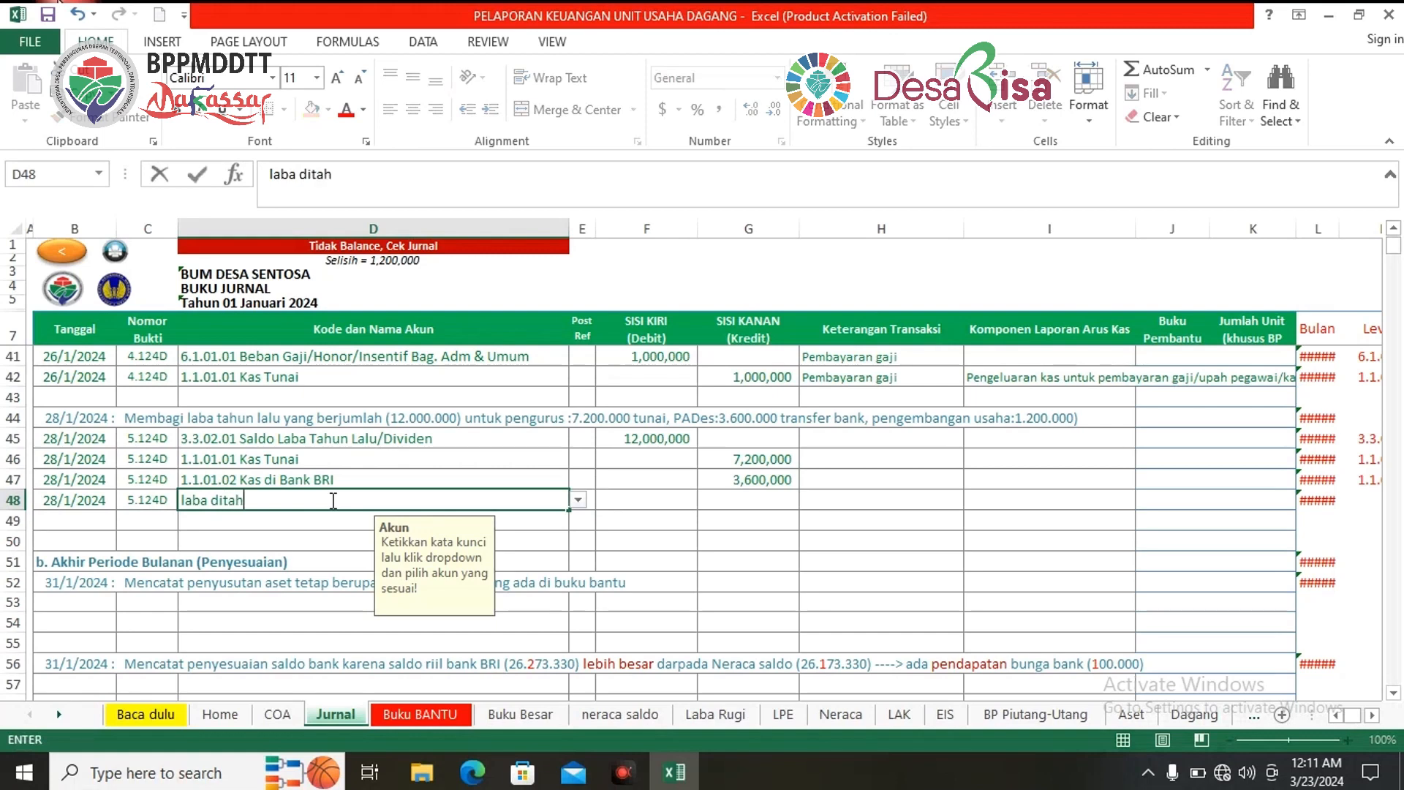
text(an)
click(578, 500)
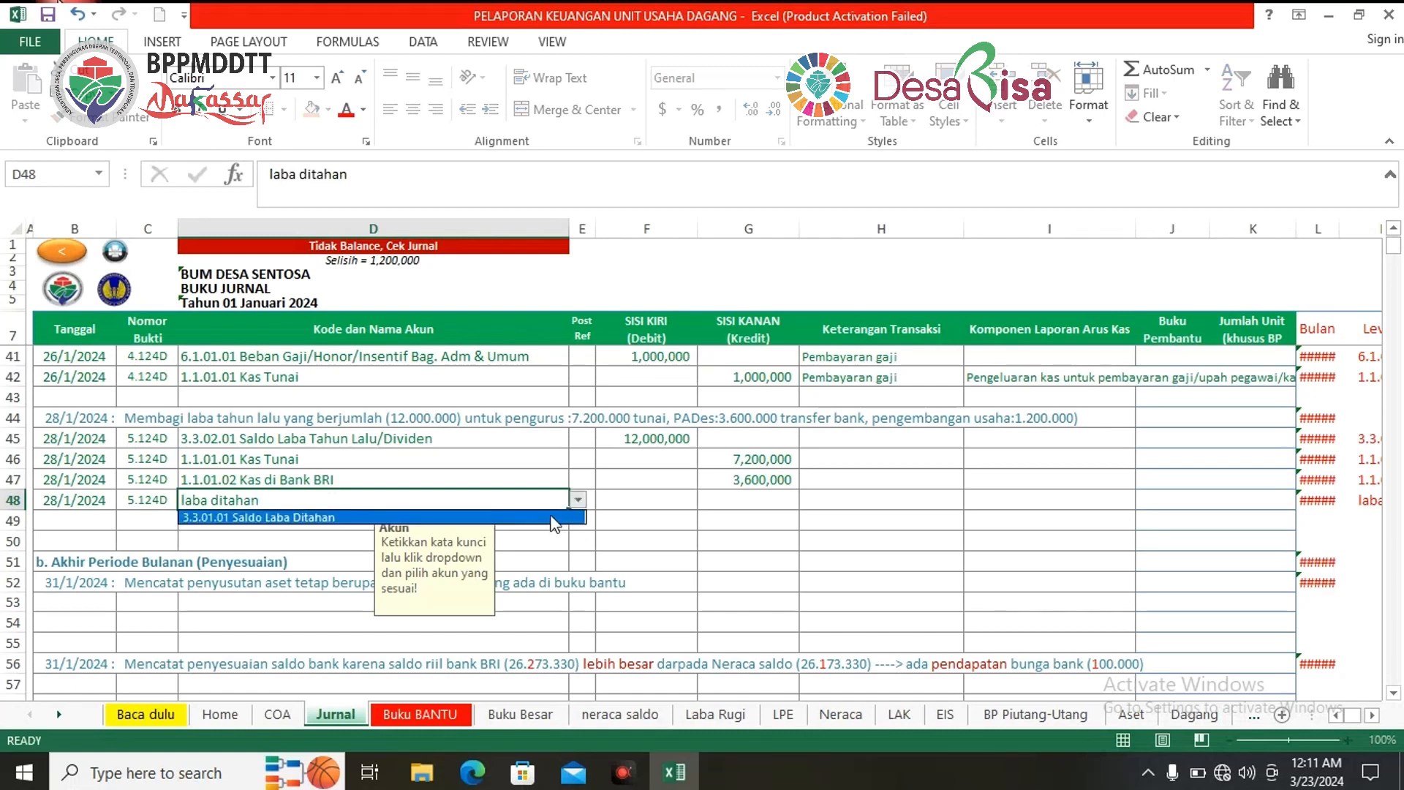
click(553, 517)
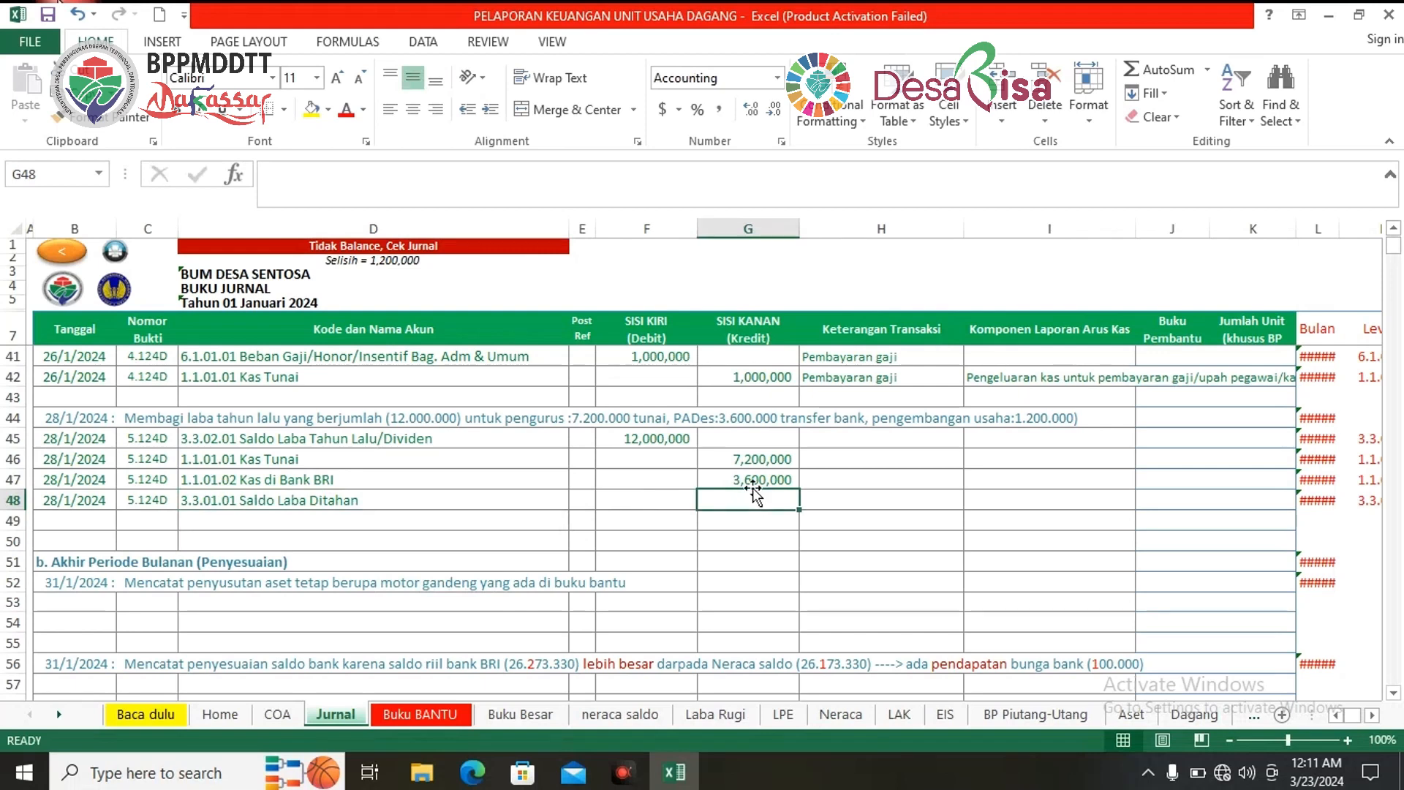
Step: Enter a credit of 1200000 for Saldo Laba Ditahan in row 48
text(1200000)
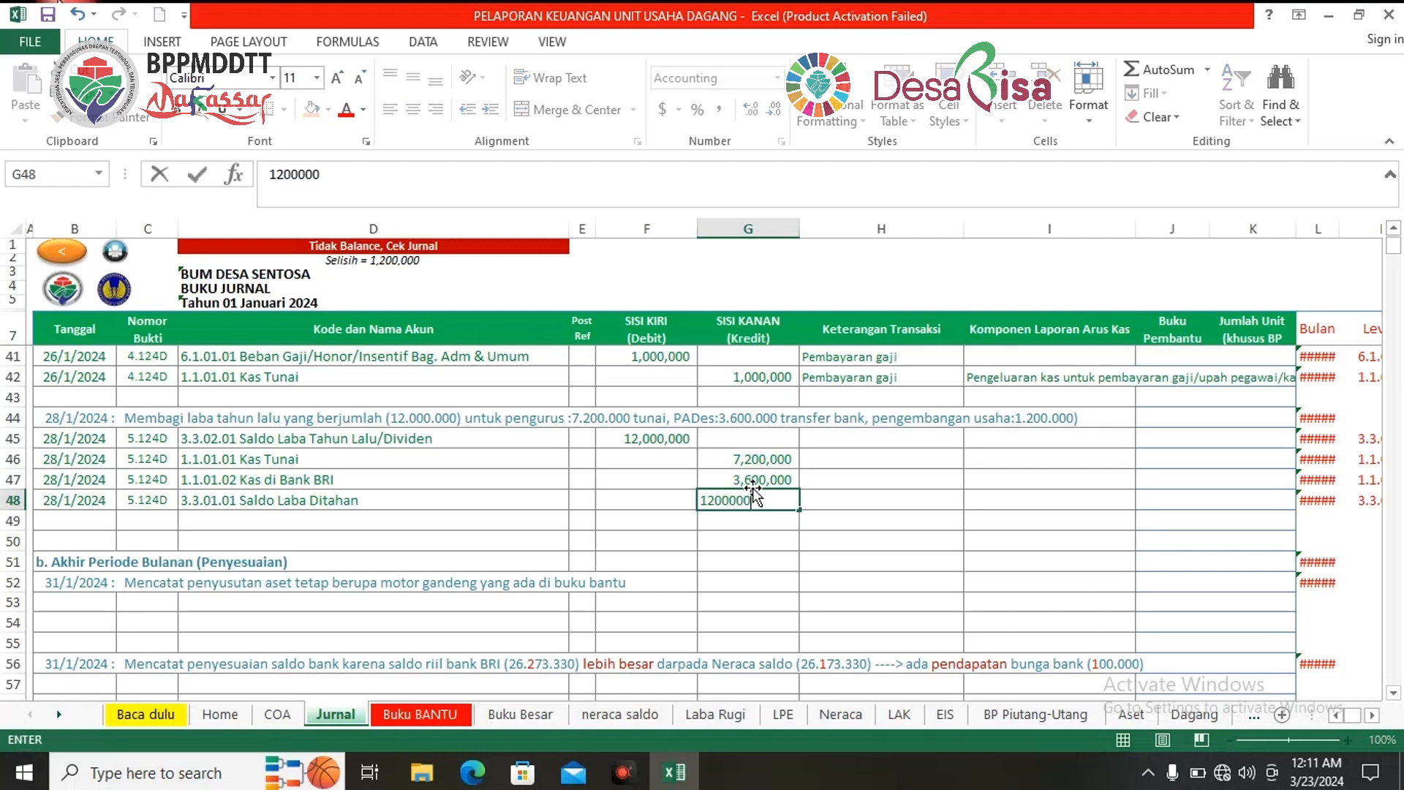
key(ctrl+Return)
key(Down)
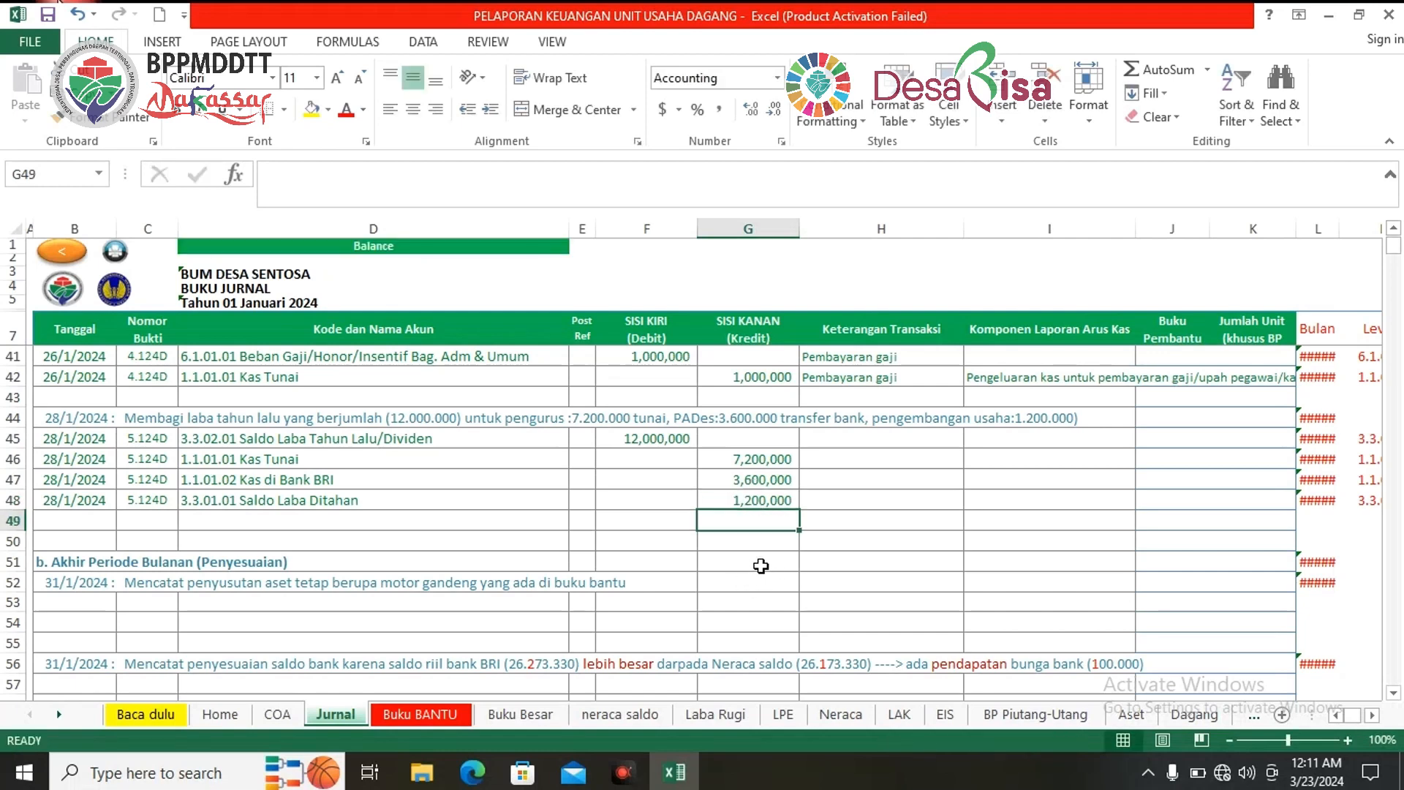
Step: Enter "saldo awal" as the Keterangan Transaksi of row 45 and fill it down through row 48
click(897, 434)
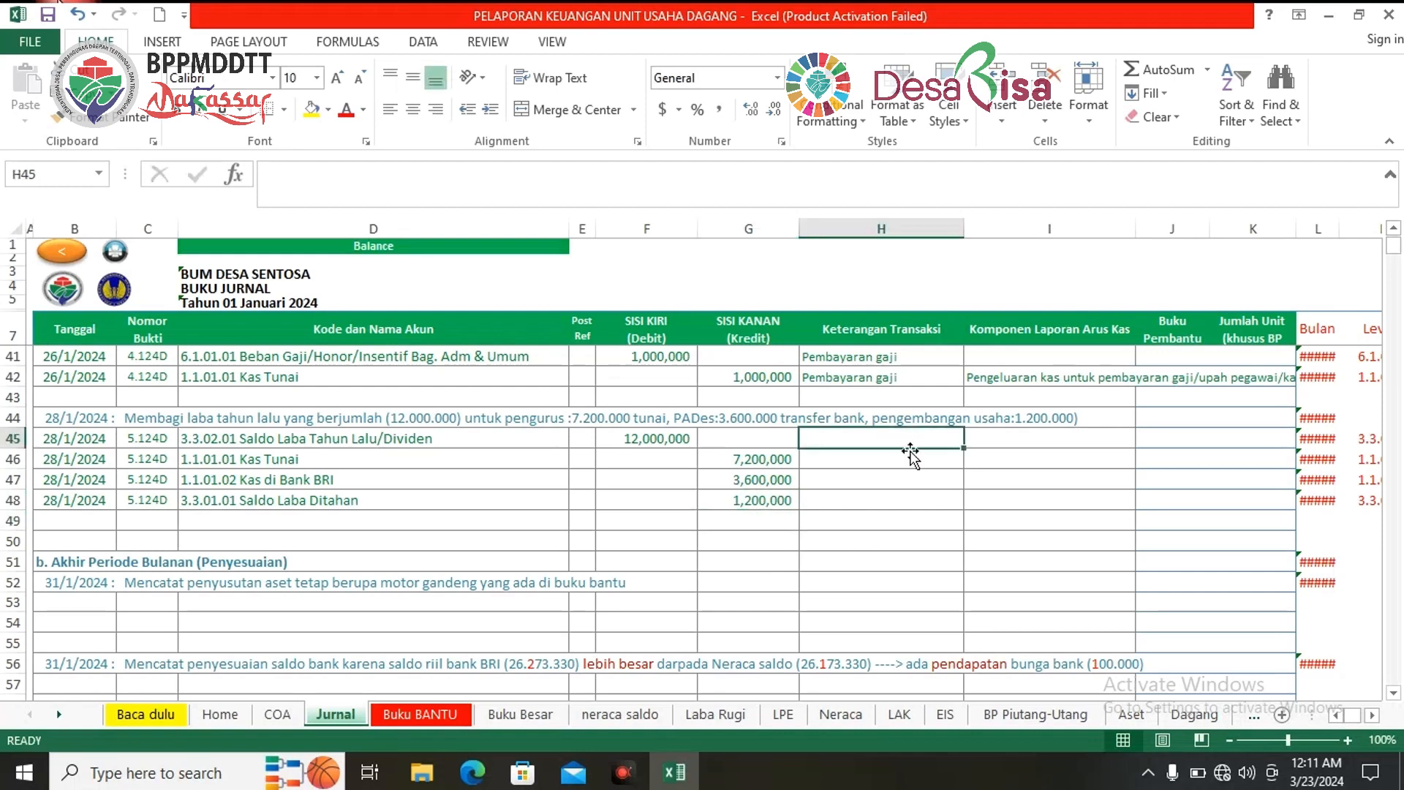
text(saldo)
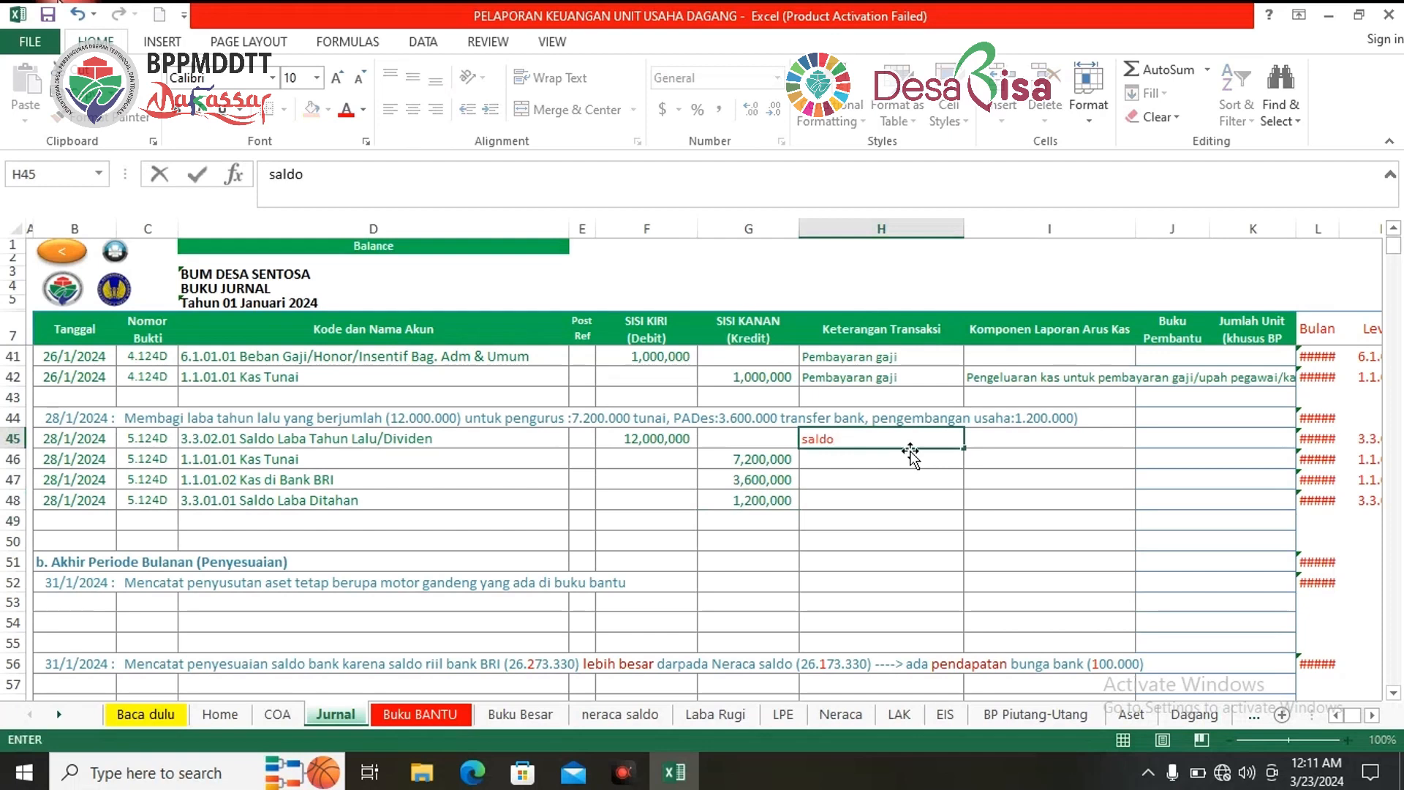
text( awal)
mouse_move(926, 494)
mouse_down()
mouse_move(929, 480)
mouse_move(950, 503)
mouse_up()
click(928, 438)
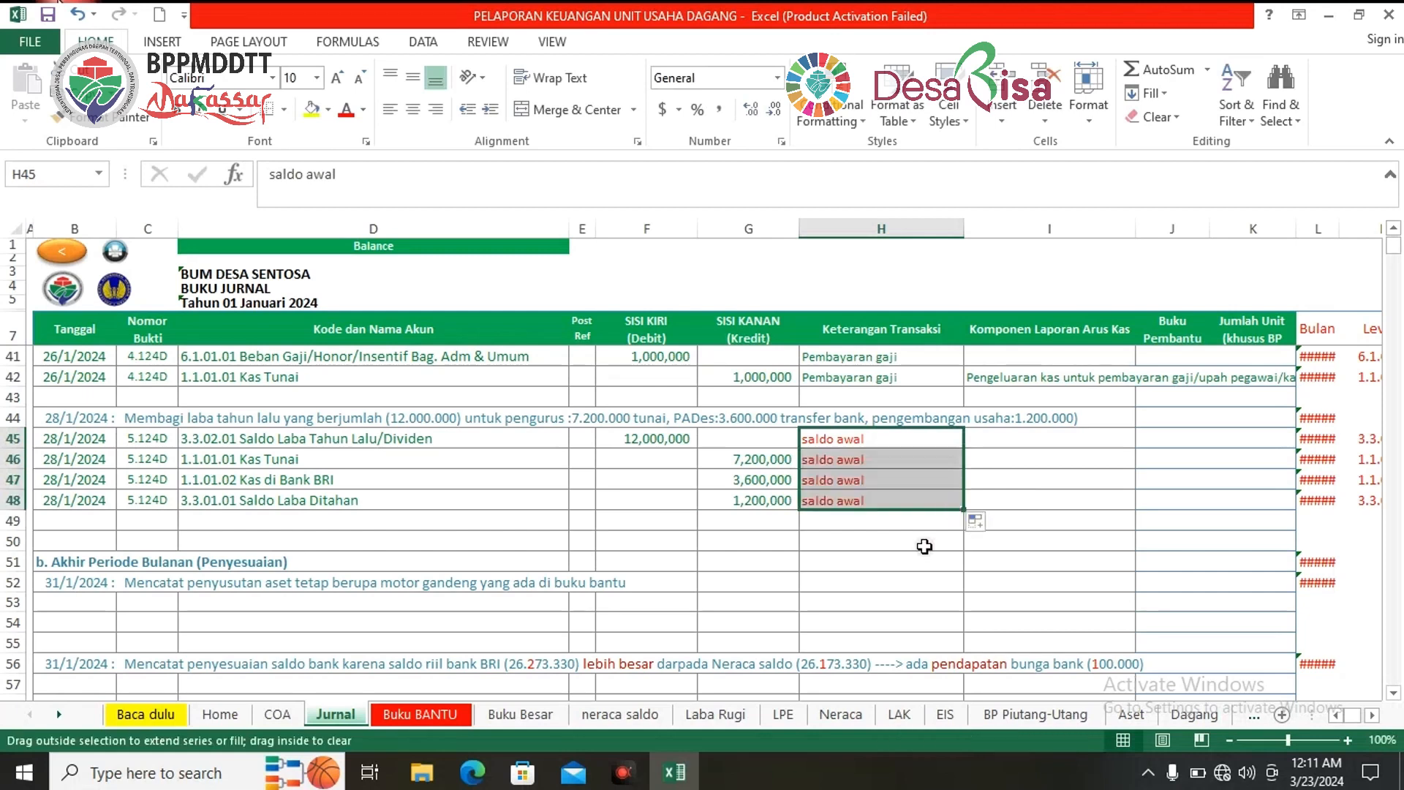
click(932, 545)
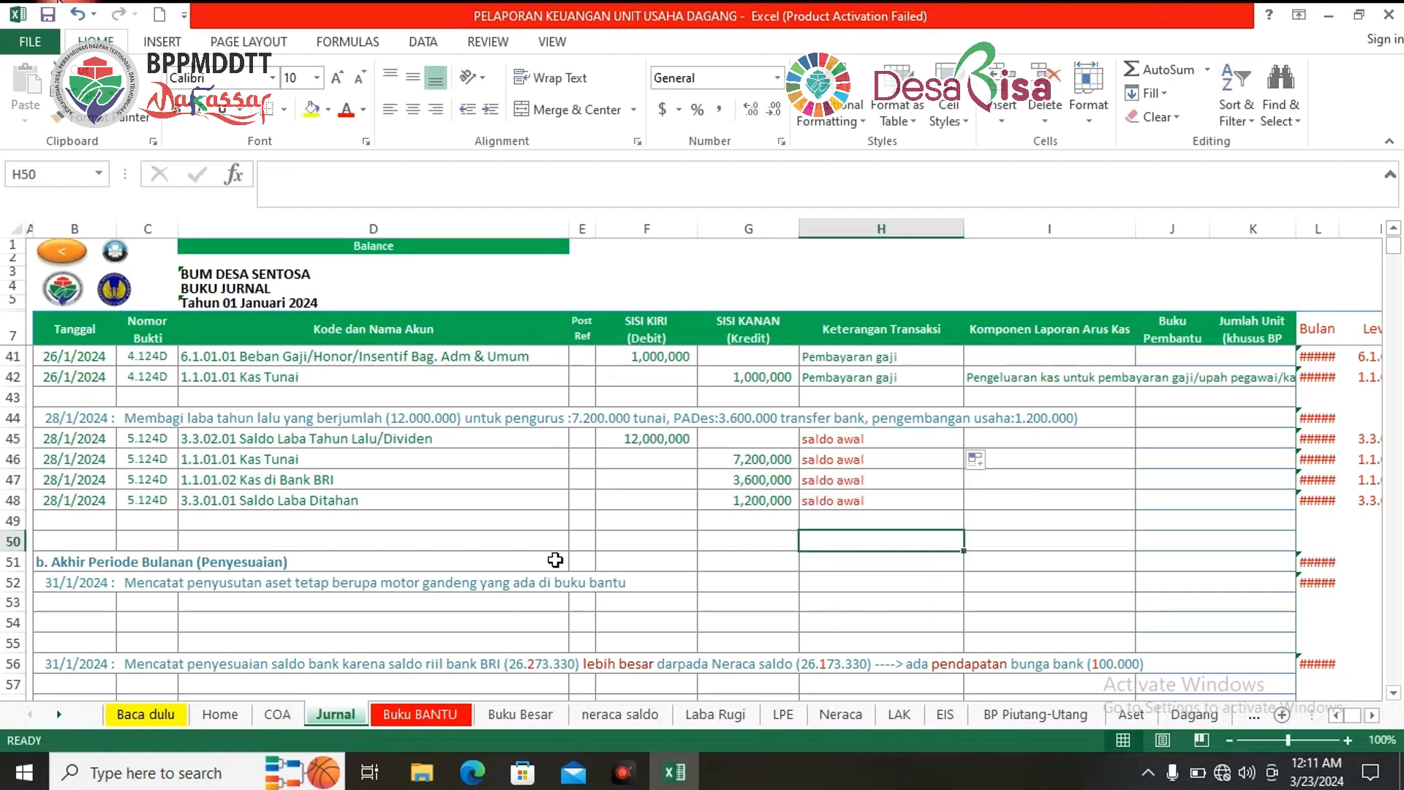
Step: Examine the Motor gandeng entry in the fixed asset list on the Aset sheet for its monthly depreciation
scroll(561, 563, down, 3)
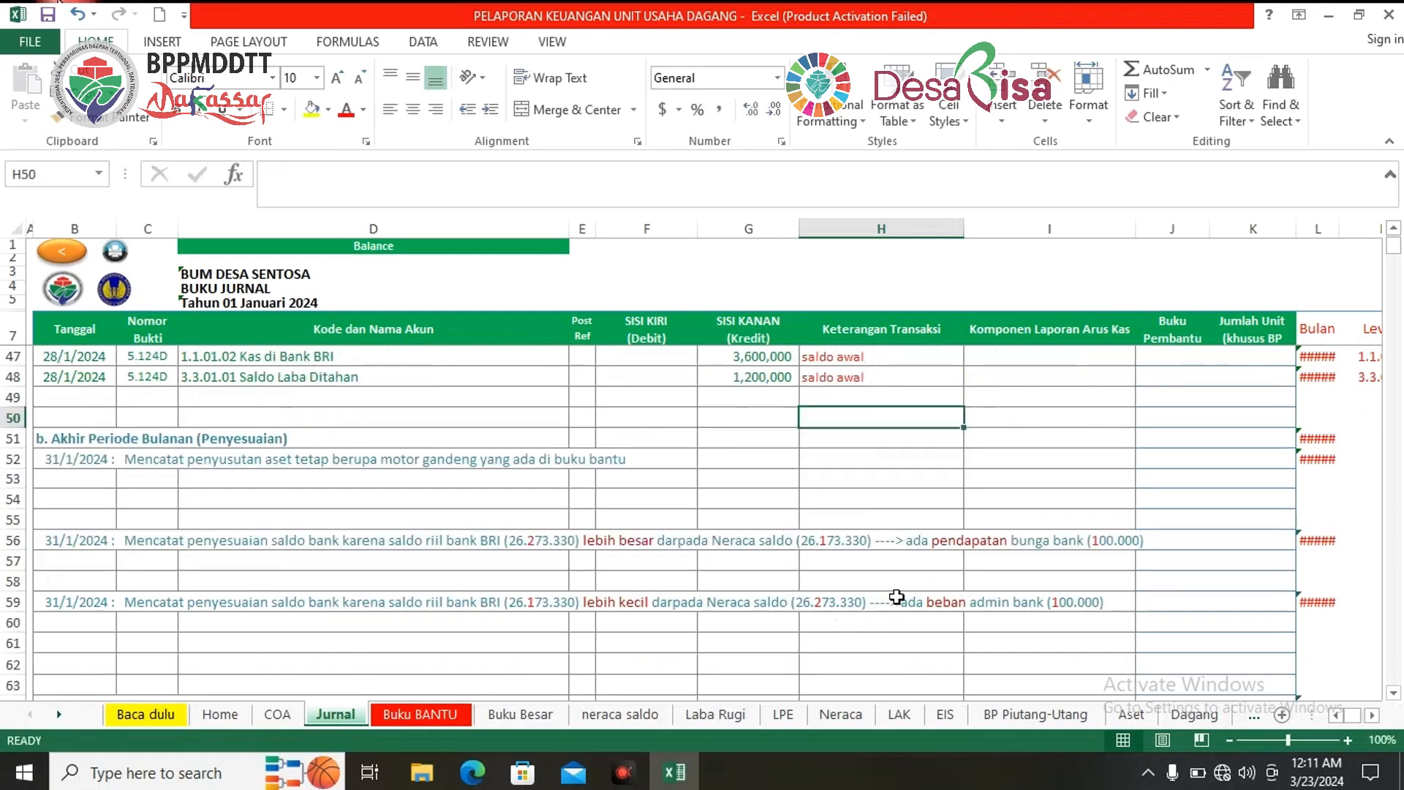
scroll(897, 596, up, 1)
scroll(383, 497, up, 1)
scroll(370, 505, down, 1)
click(450, 715)
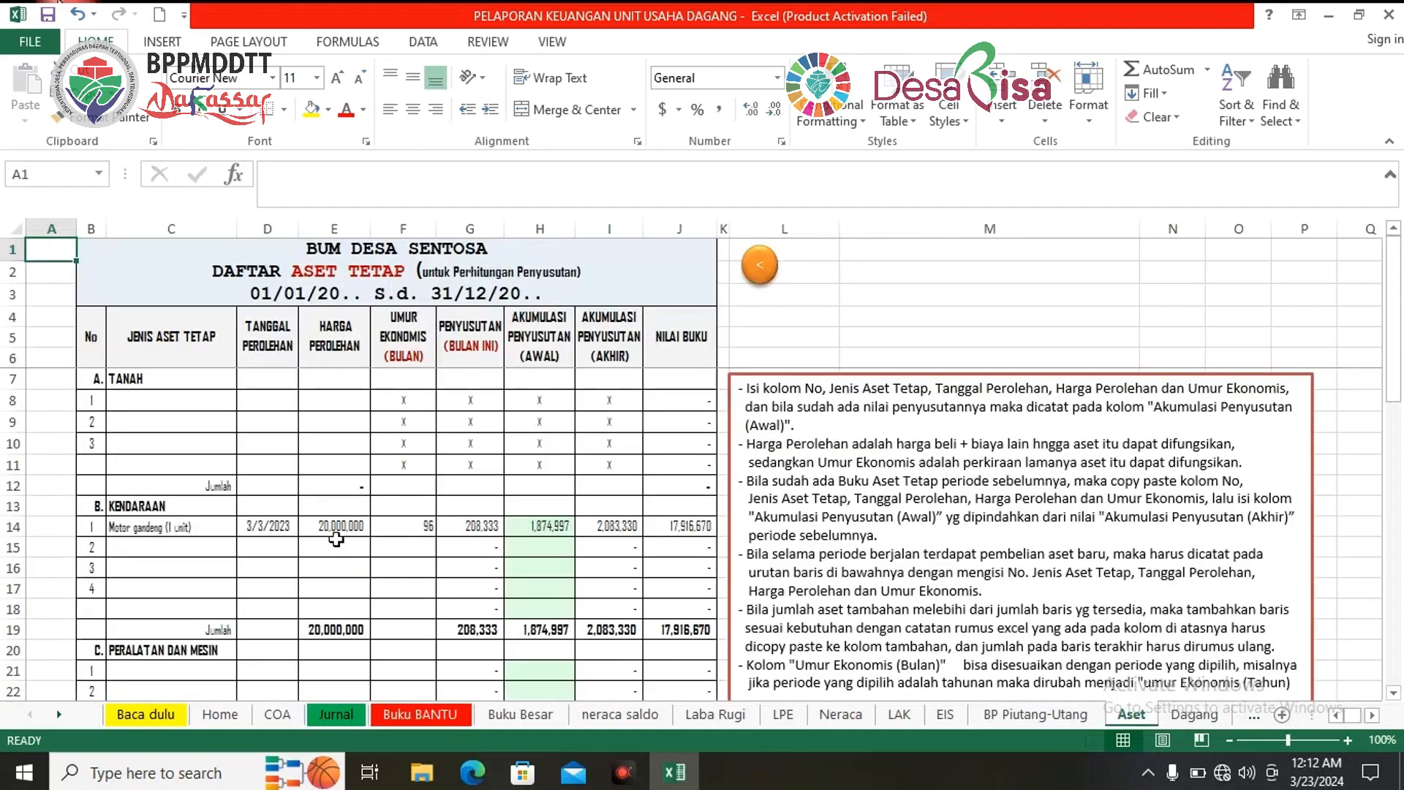
click(160, 529)
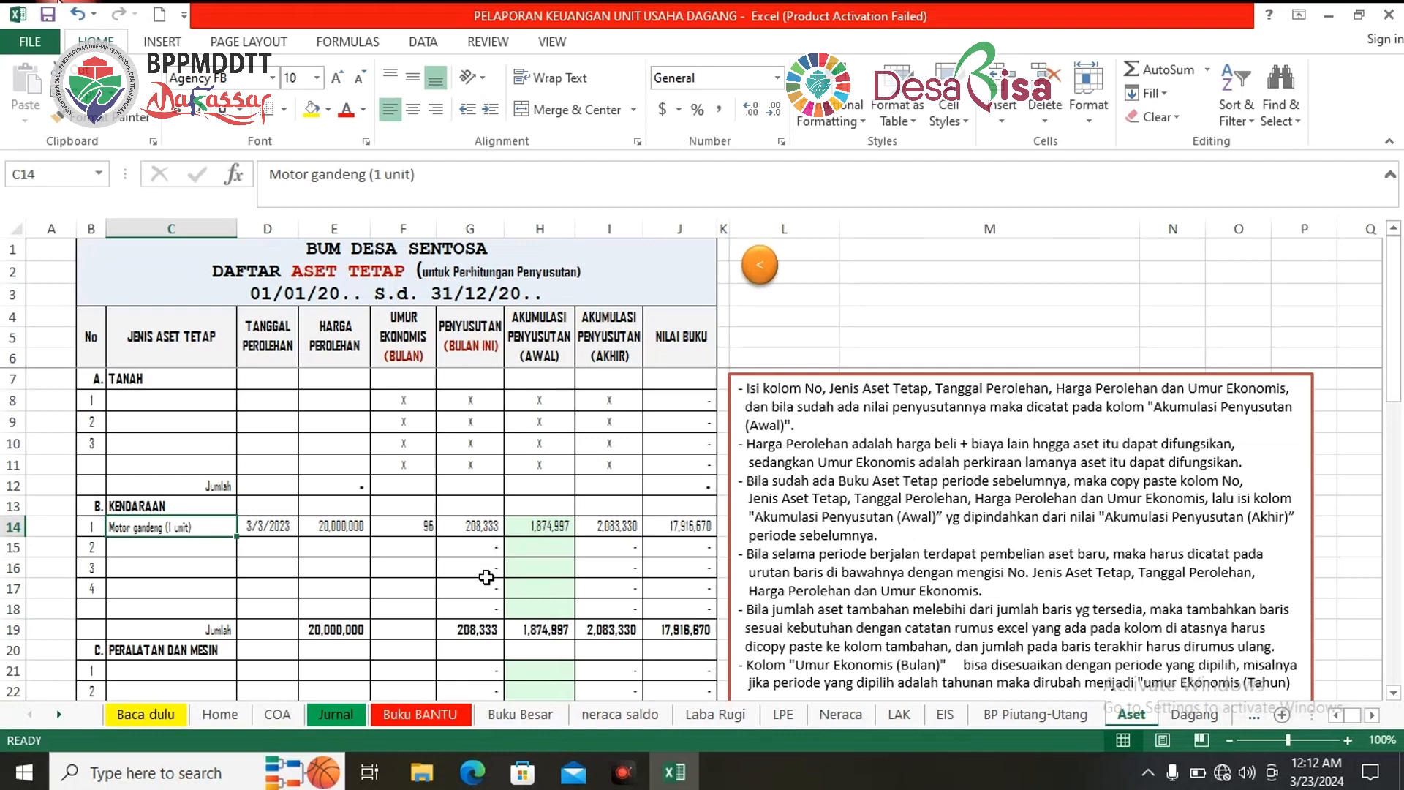
Step: Return to the Jurnal sheet and enter the date 31/1/2024 and Nomor Bukti 6.124D in row 53
click(326, 716)
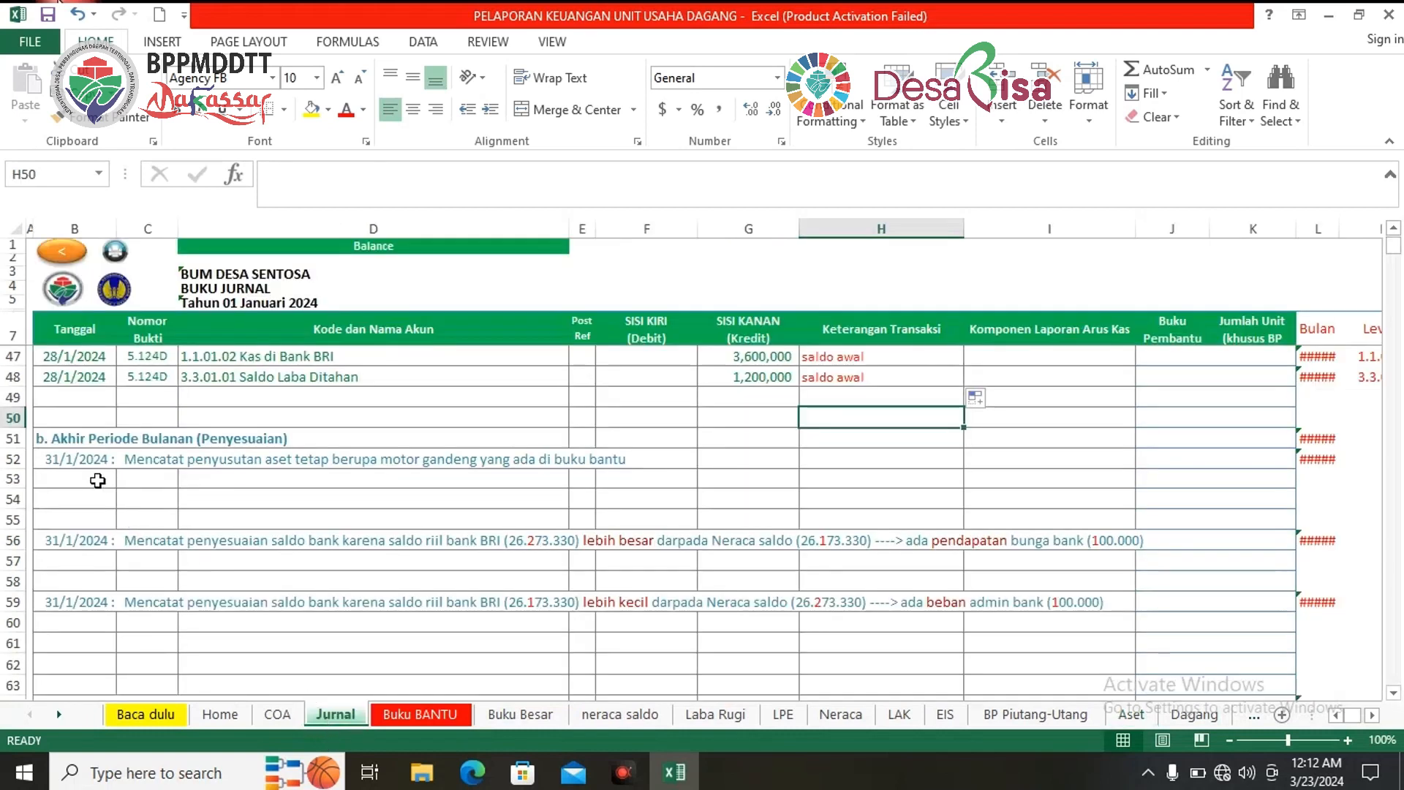
click(92, 482)
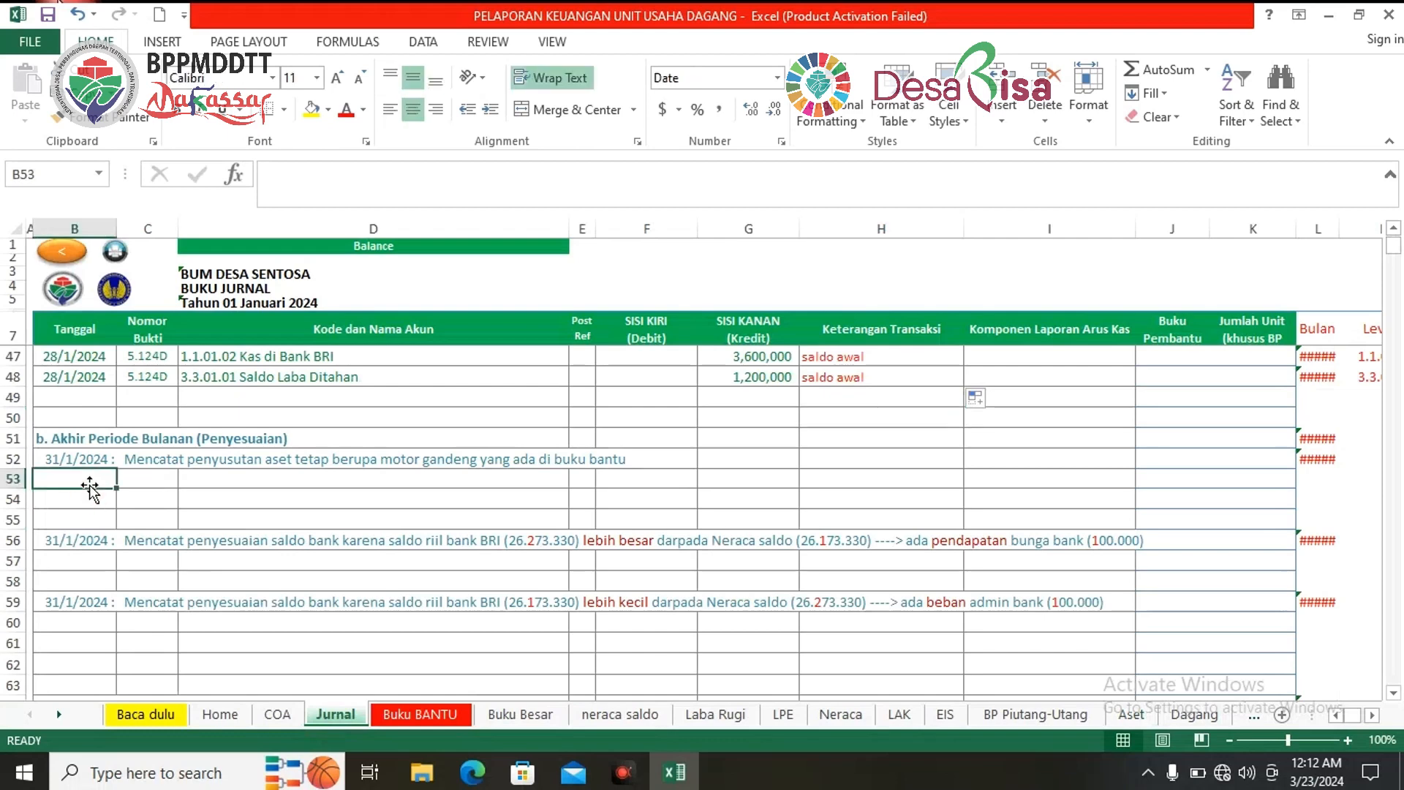
text(3)
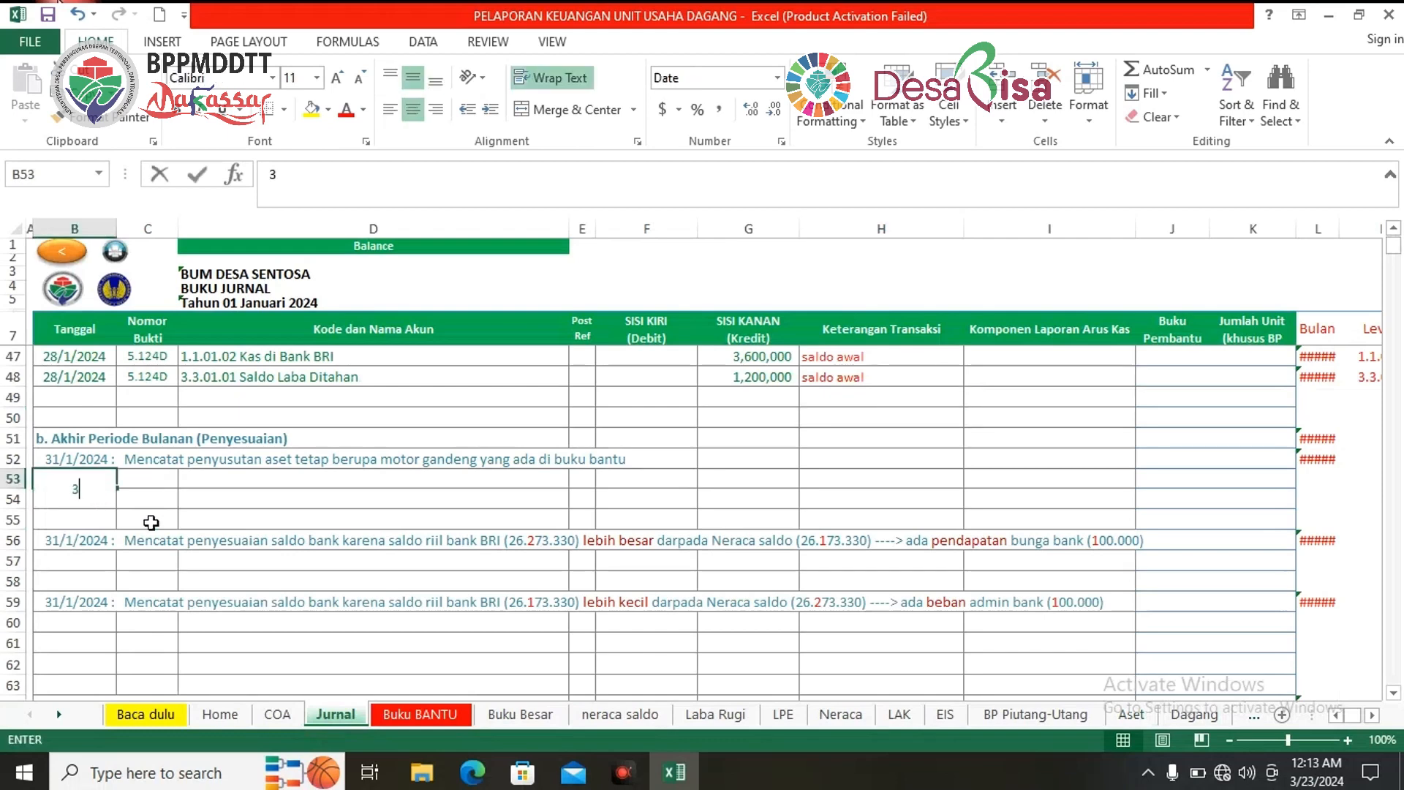
text(1/1/2024)
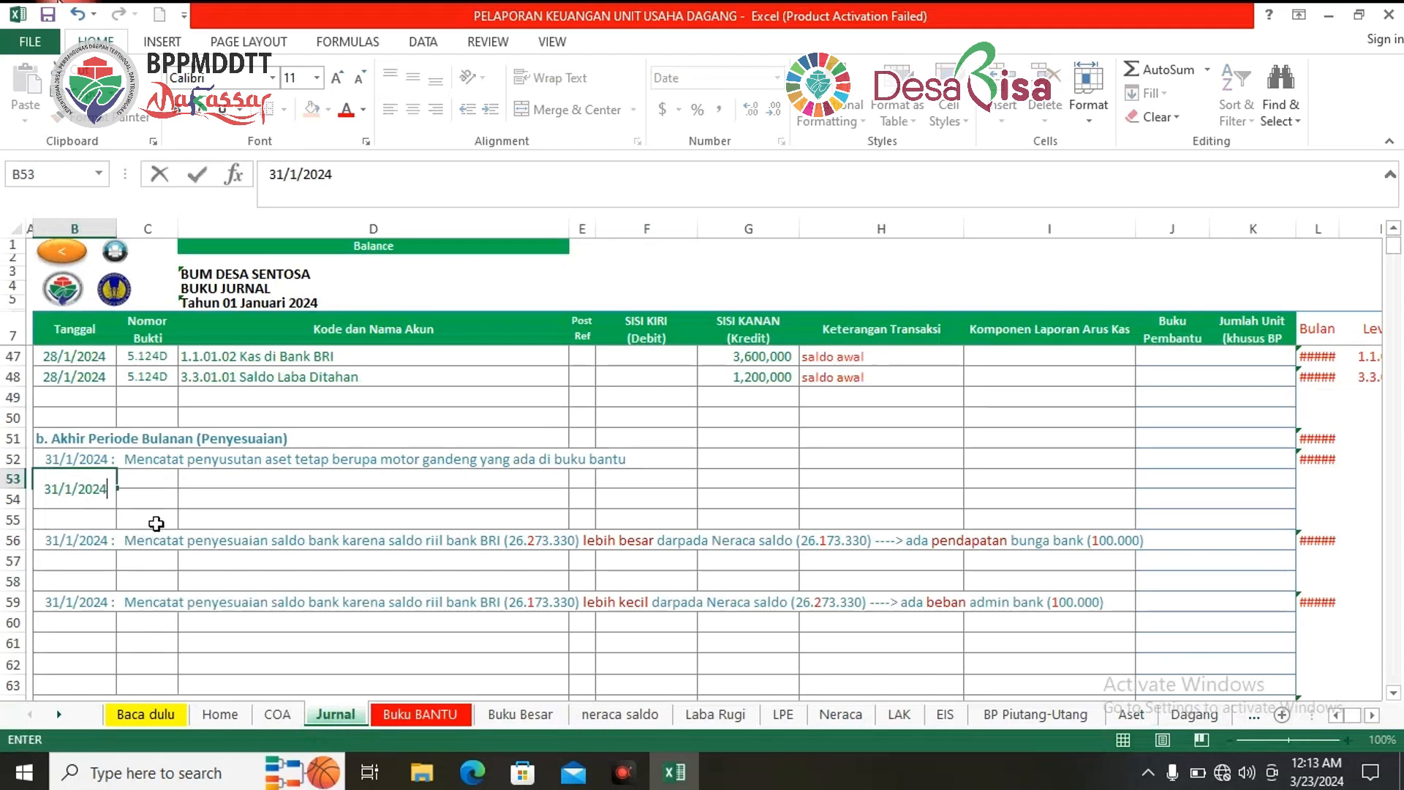
click(158, 522)
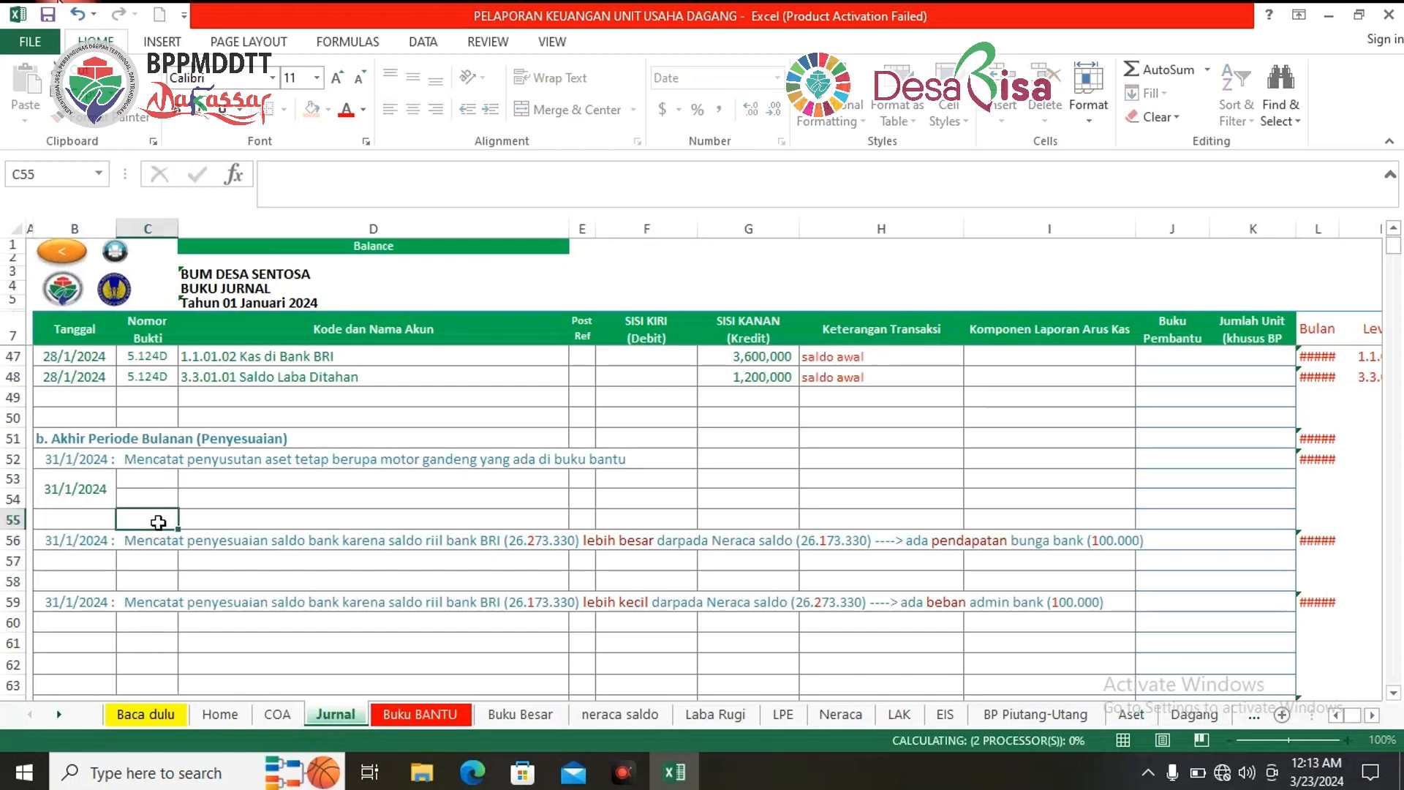
click(167, 483)
double_click(168, 486)
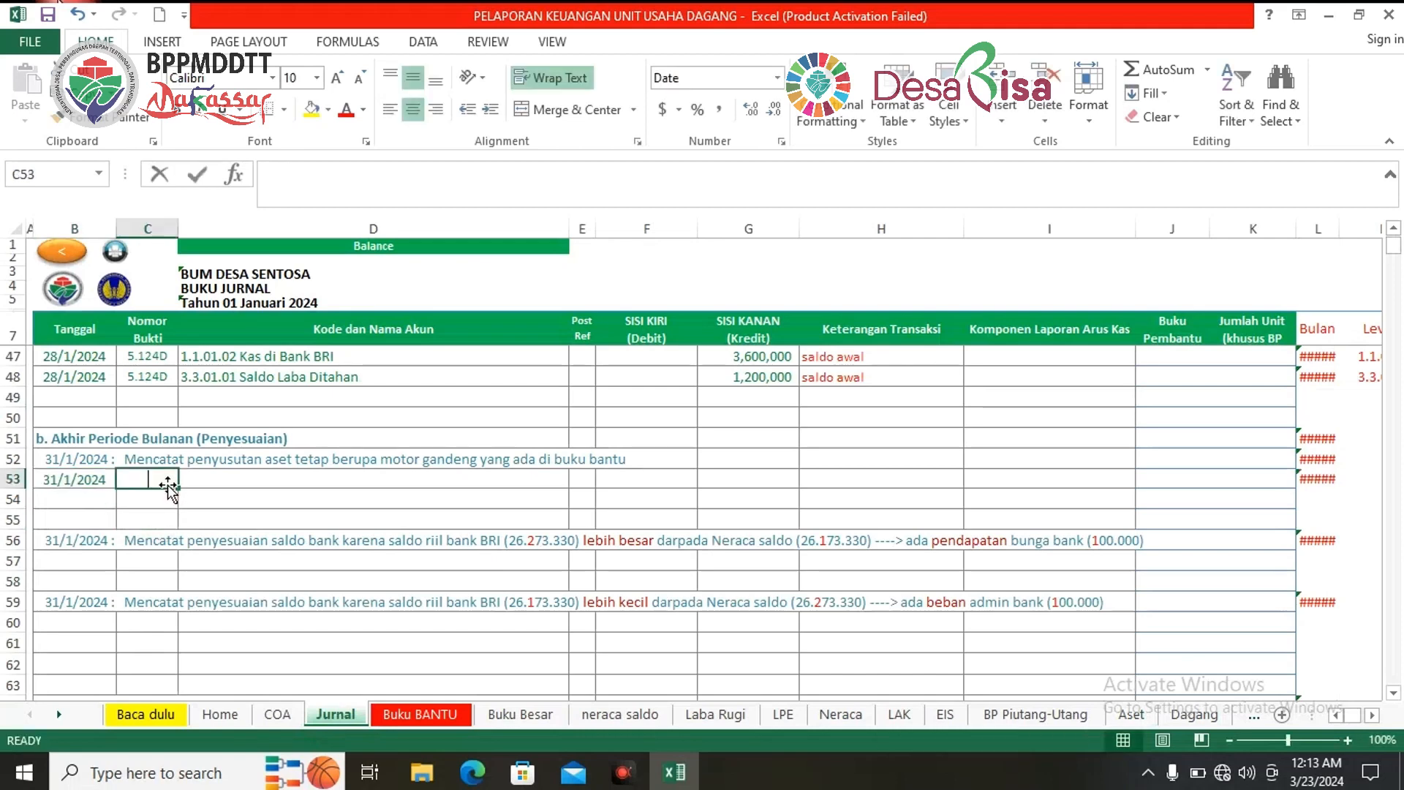
text(6.)
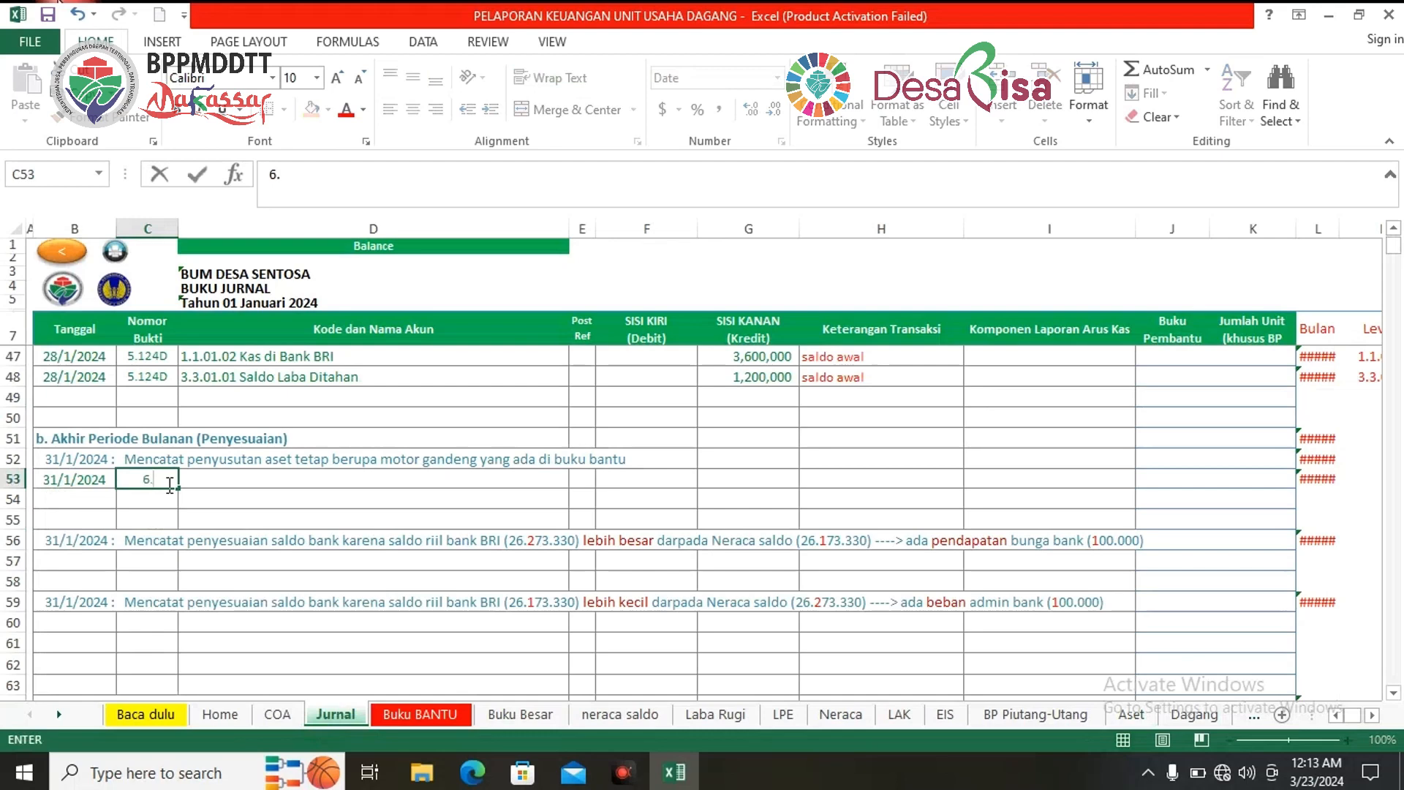
text(124D)
Step: Look up "beban penyusutan" in row 53 and set its account to 6.1.07.02 Beban Penyusutan Kendaraan
click(283, 481)
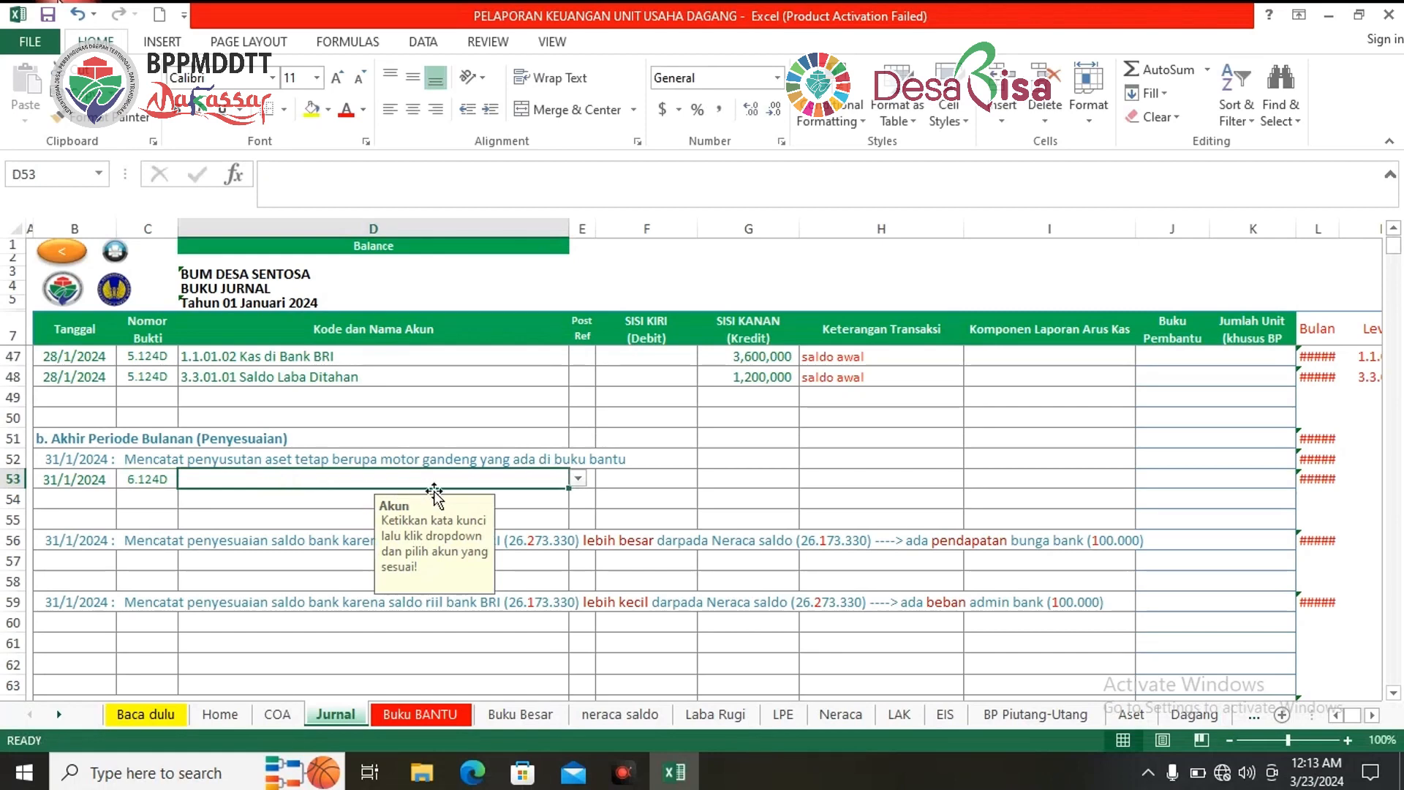
text(ben)
key(BackSpace)
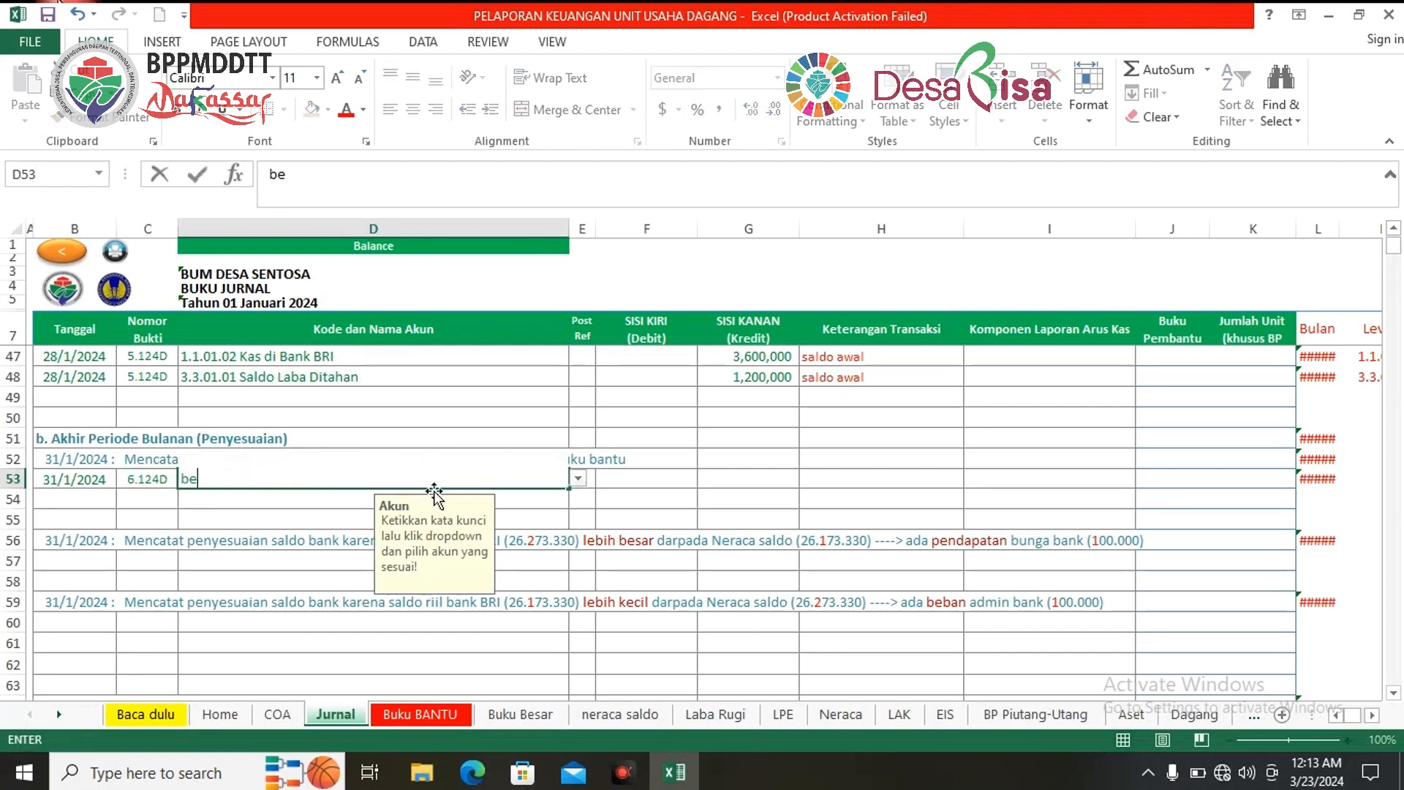
text(ban penyusutan)
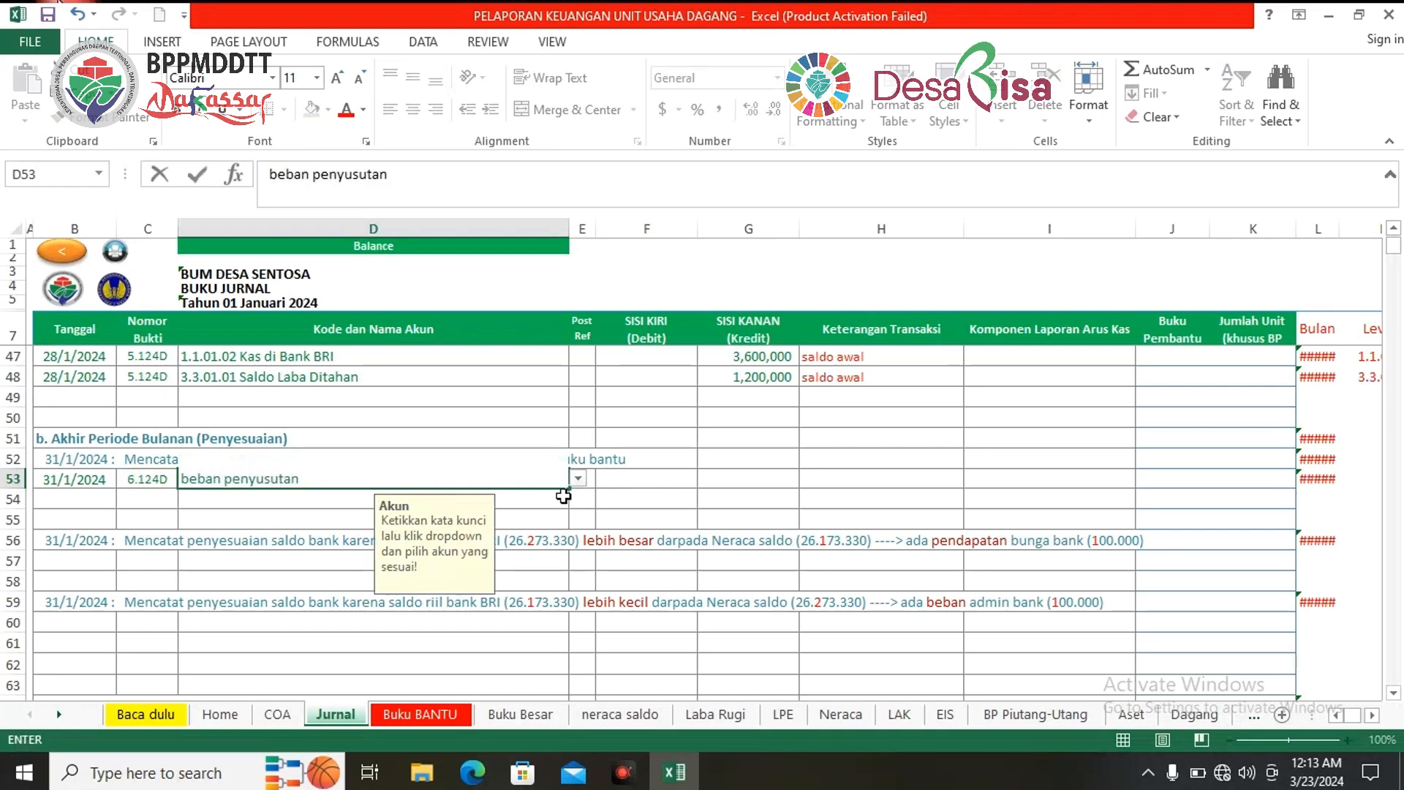
click(578, 480)
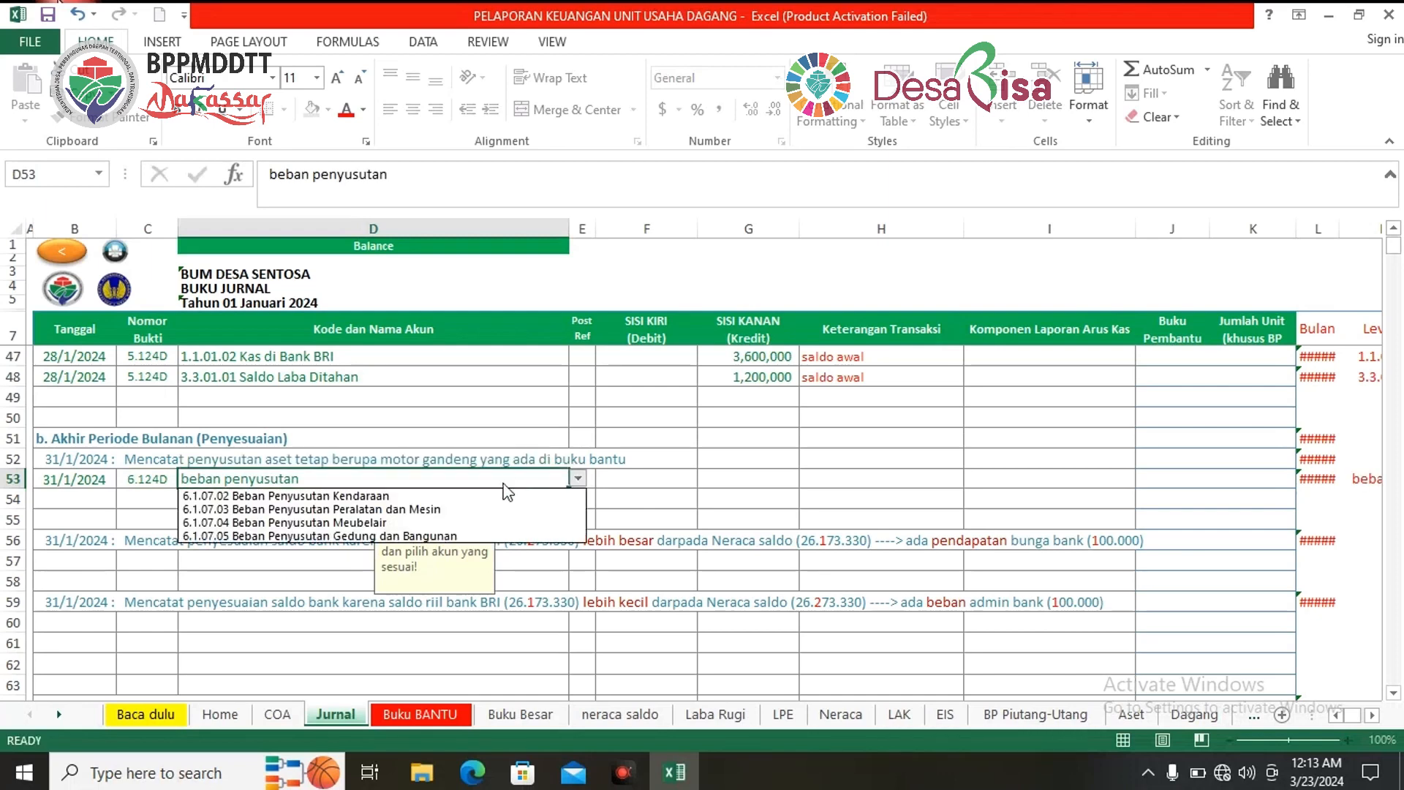
click(426, 496)
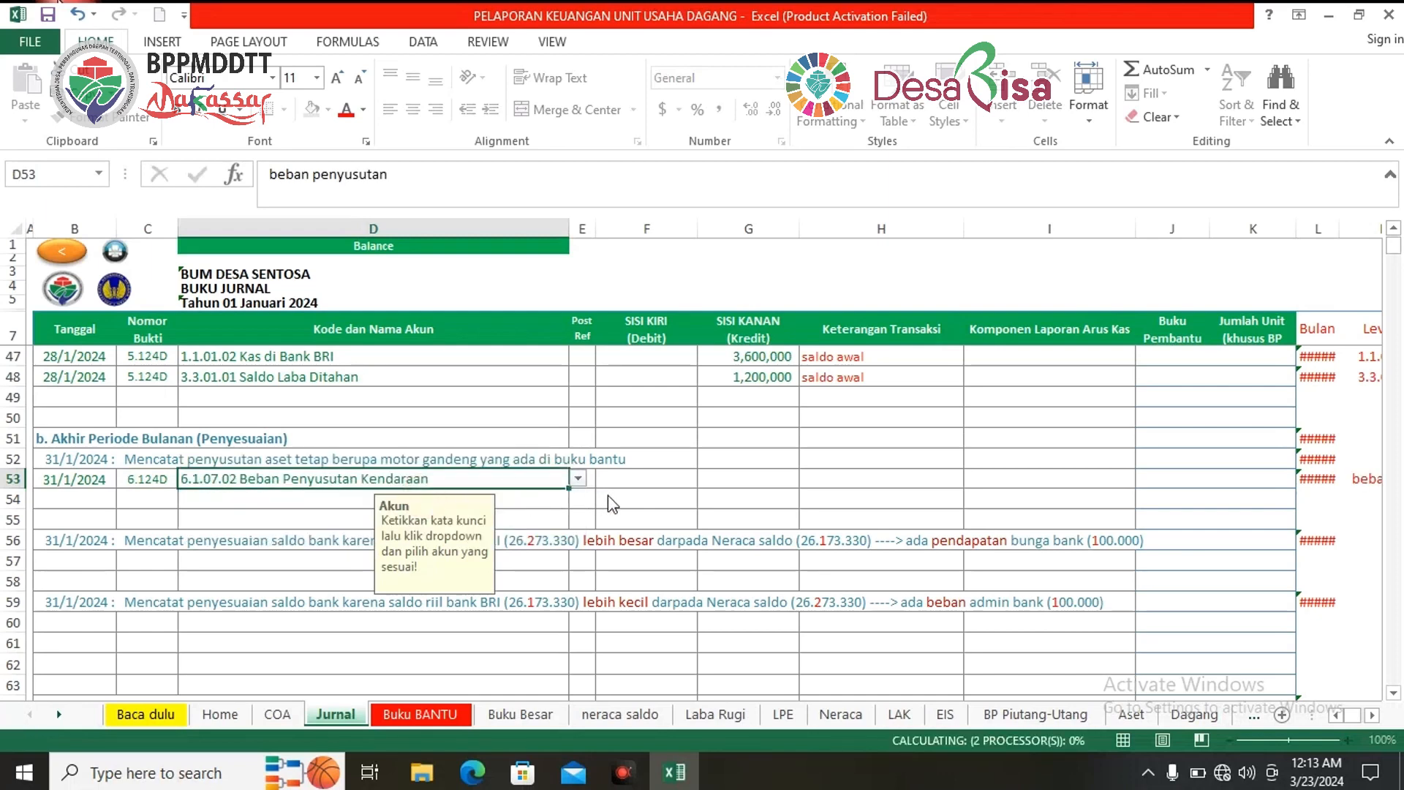
Step: Enter a debit of 208333 and the Keterangan Transaksi "penyusutan" for Beban Penyusutan Kendaraan in row 53
click(649, 478)
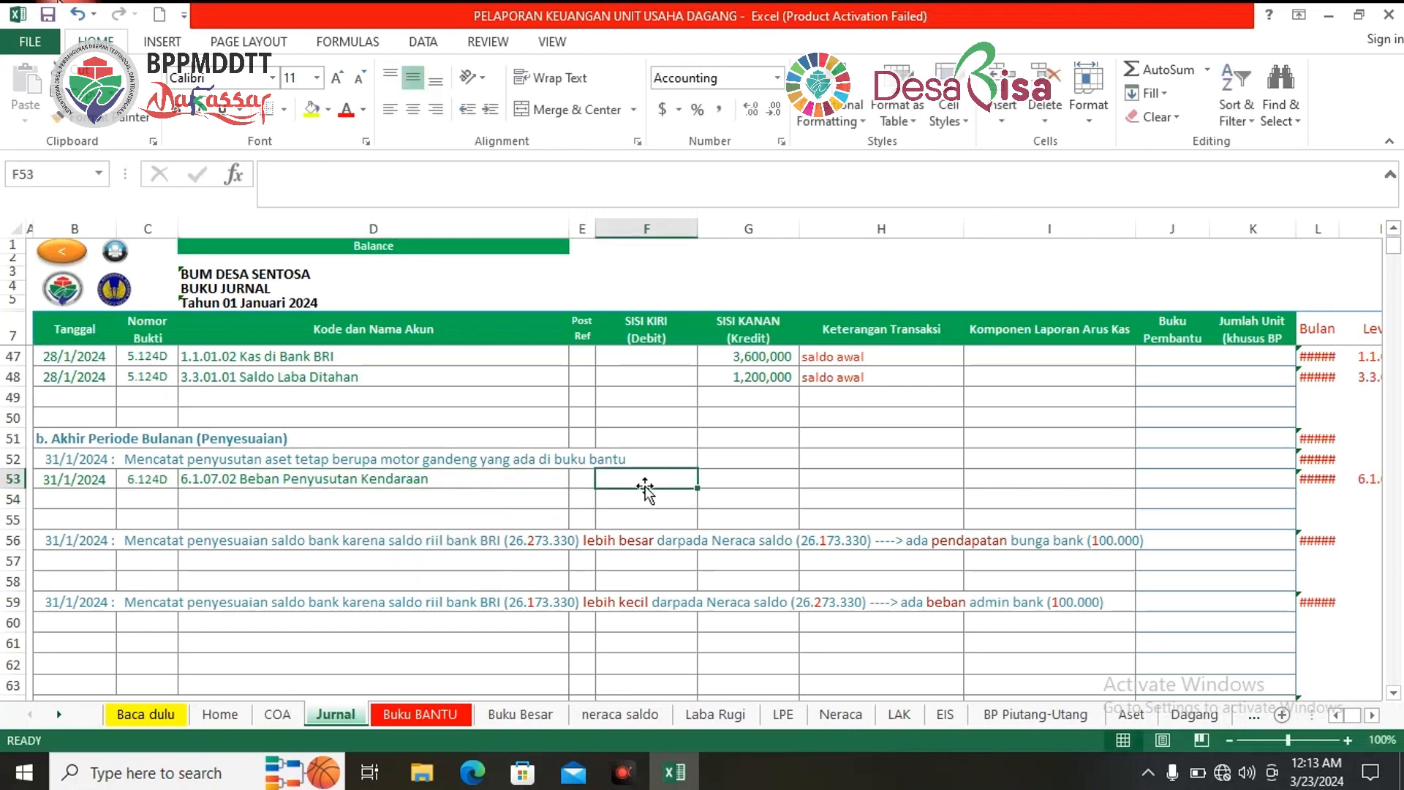
text(20)
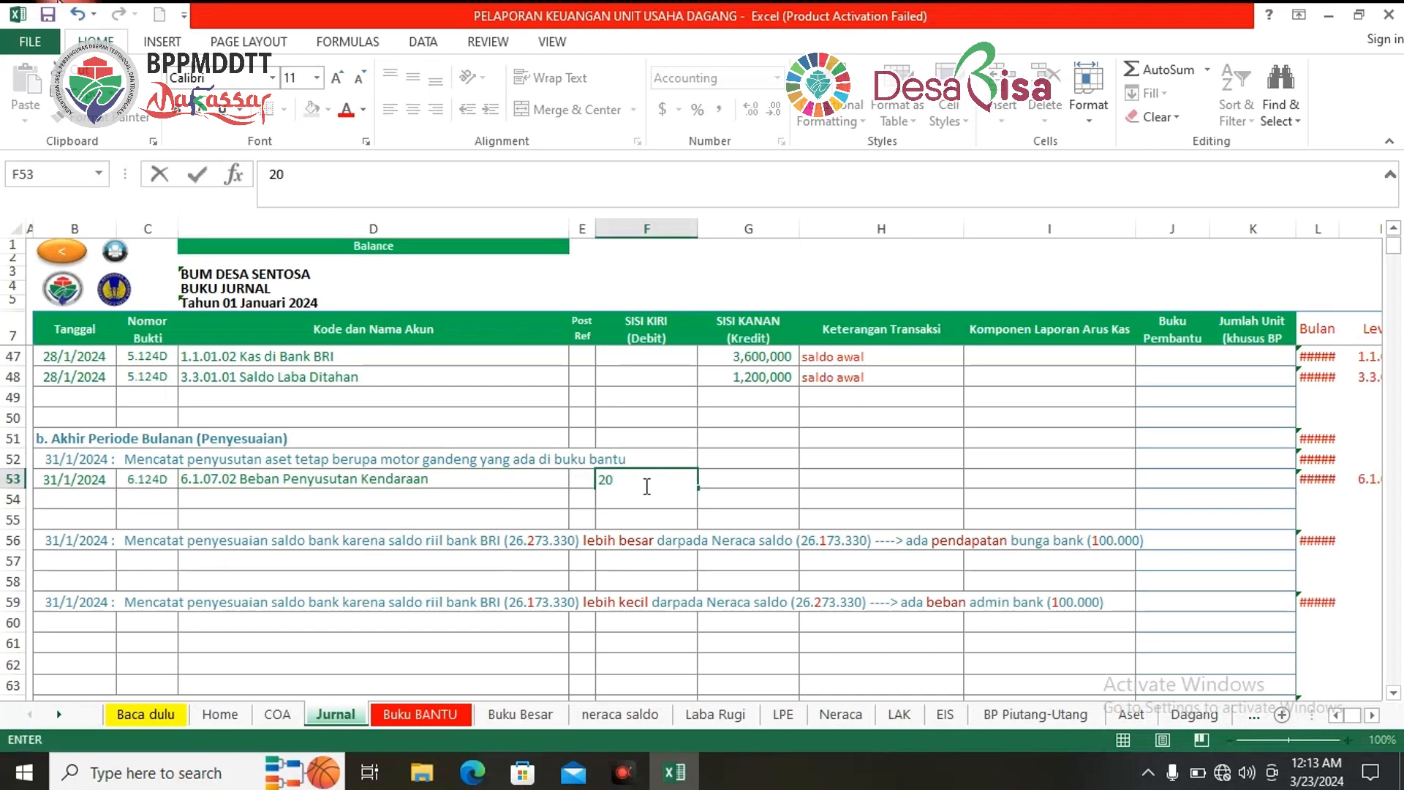
text(8,33)
text(333)
key(Return)
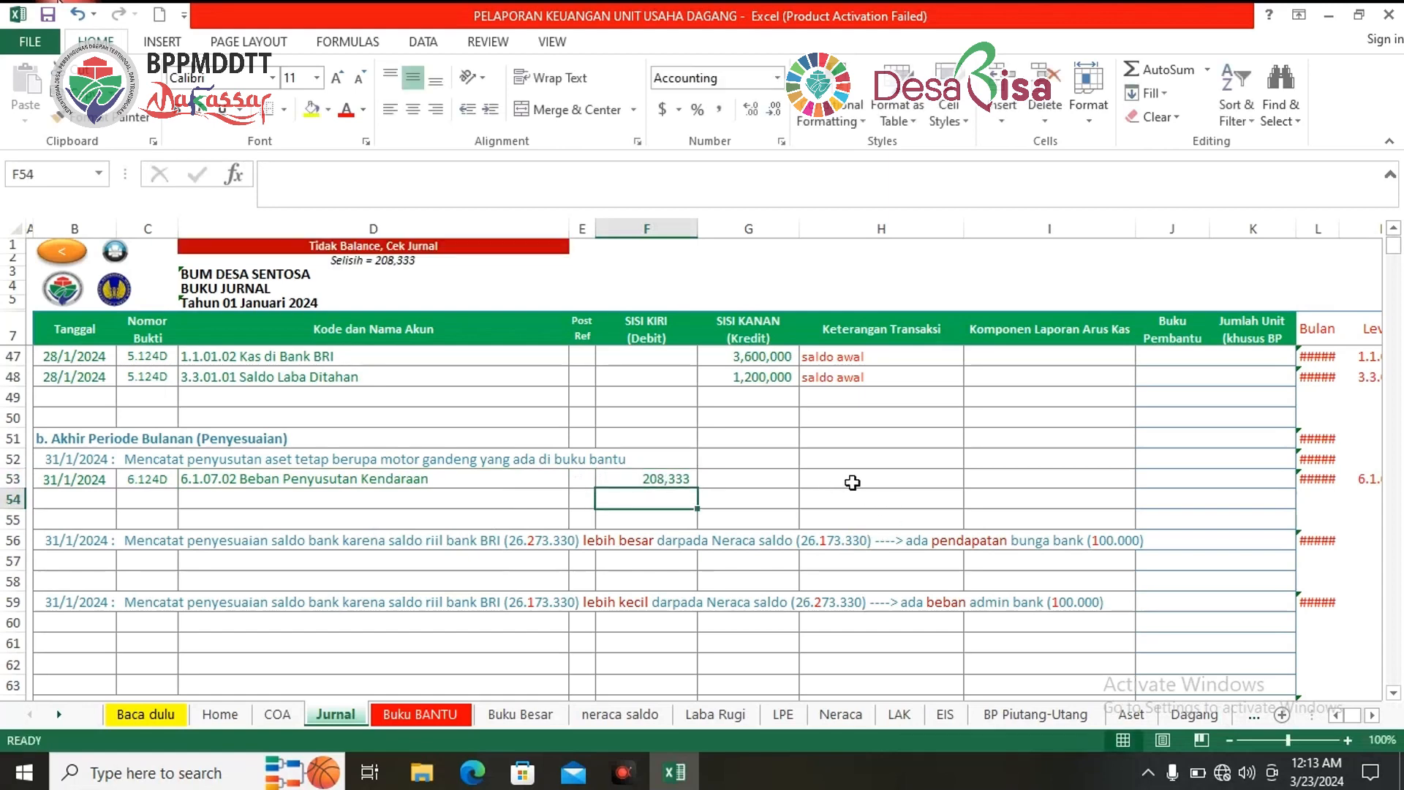
click(852, 483)
key(F2)
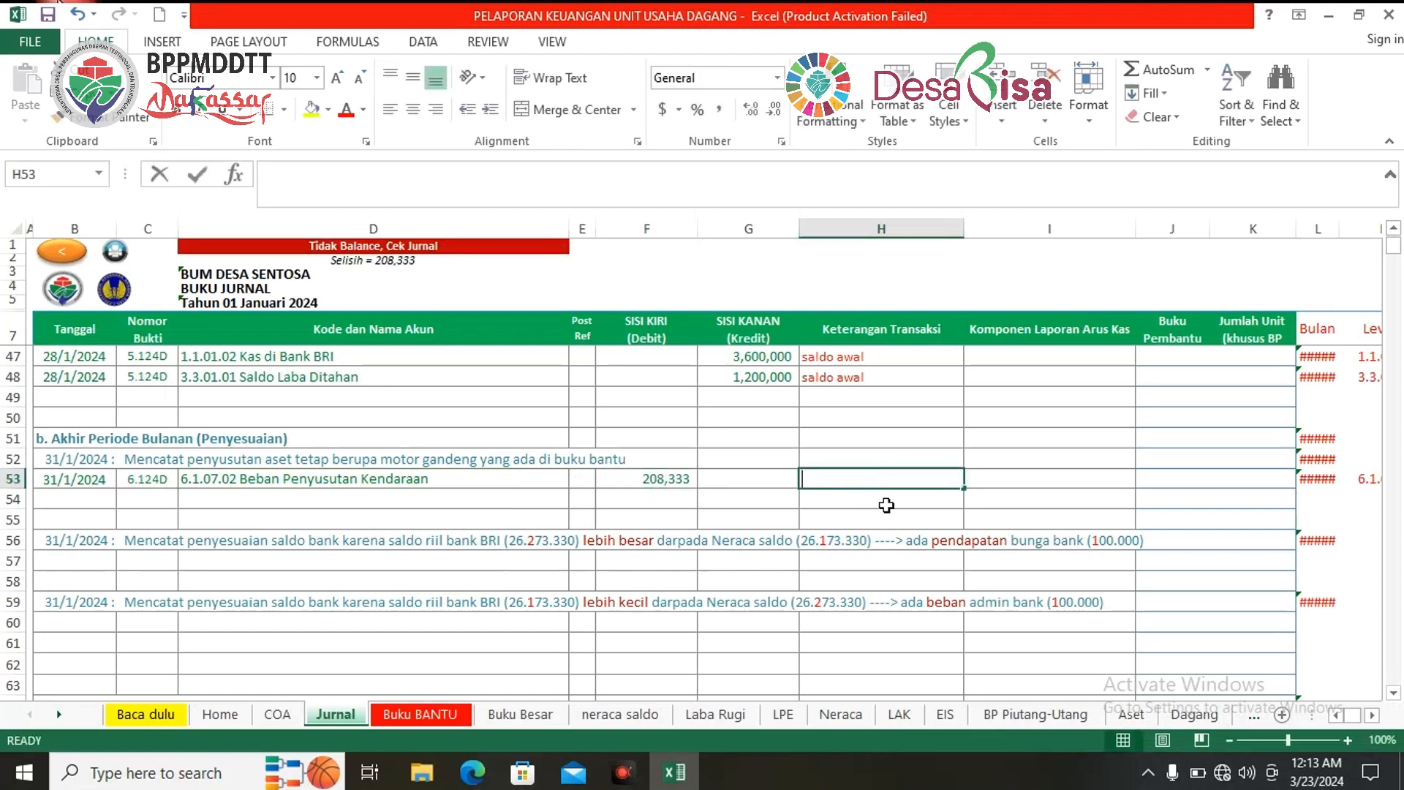
text(penyusutan)
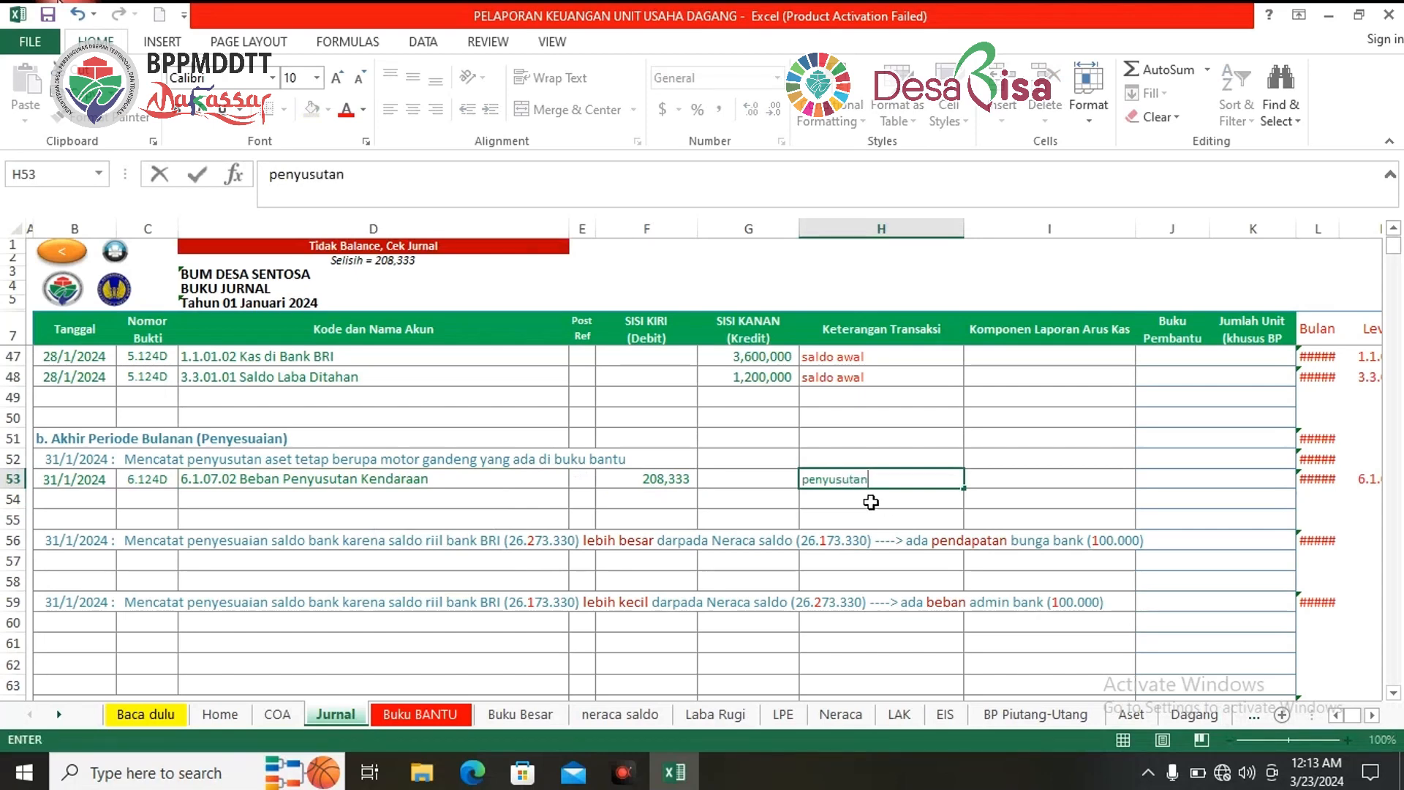
click(337, 514)
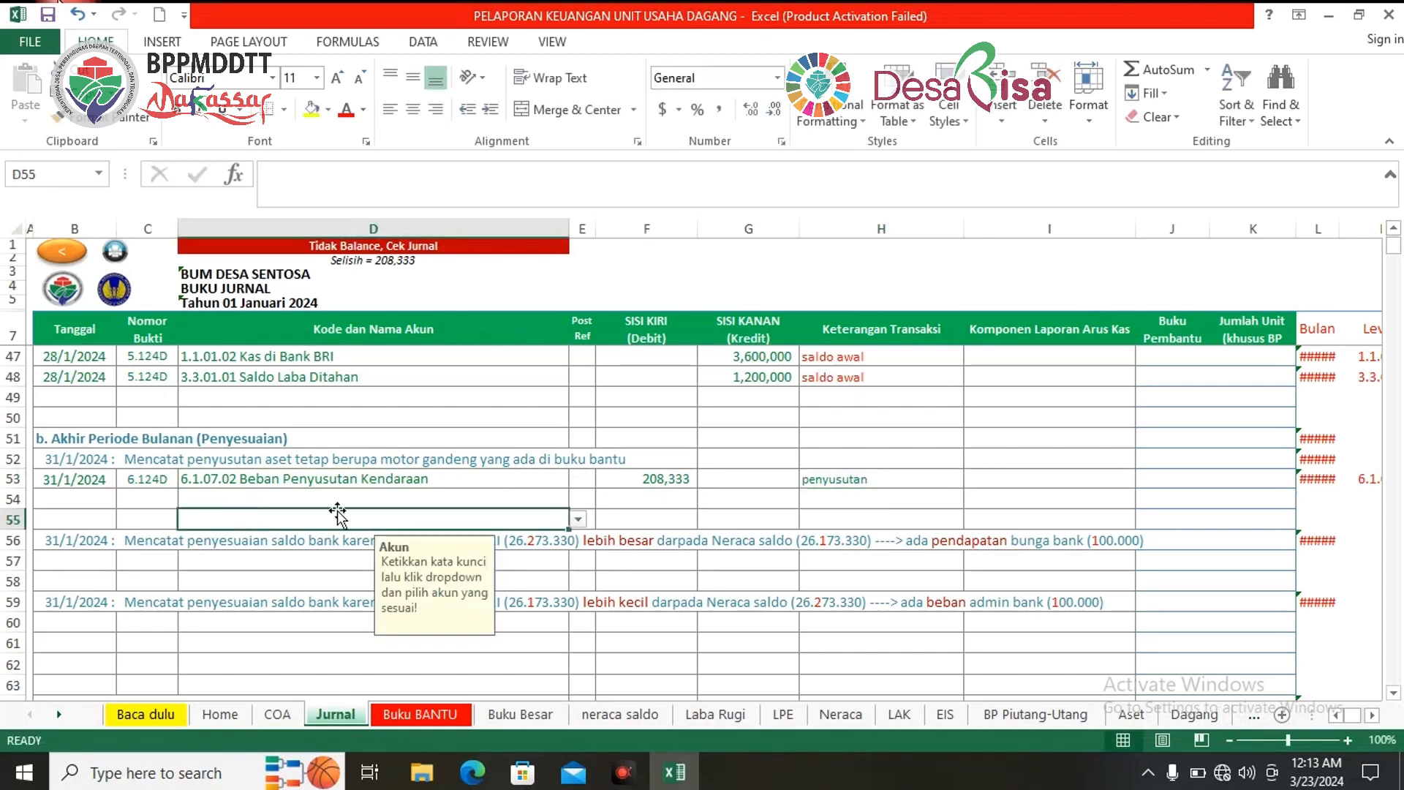
Step: Copy the date and Nomor Bukti of row 53 into row 54
click(103, 479)
drag(103, 479, 150, 486)
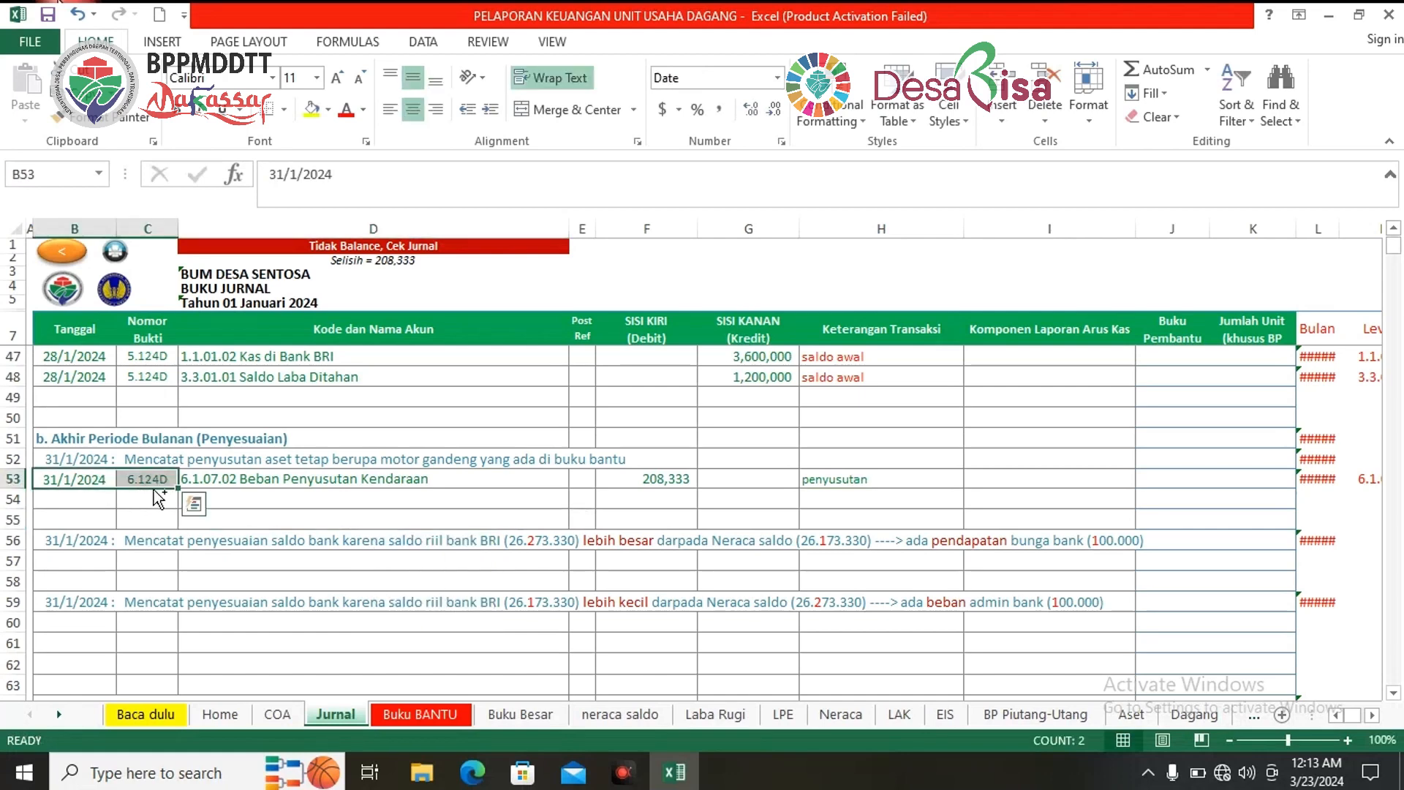
key(ctrl+c)
click(92, 498)
key(ctrl+v)
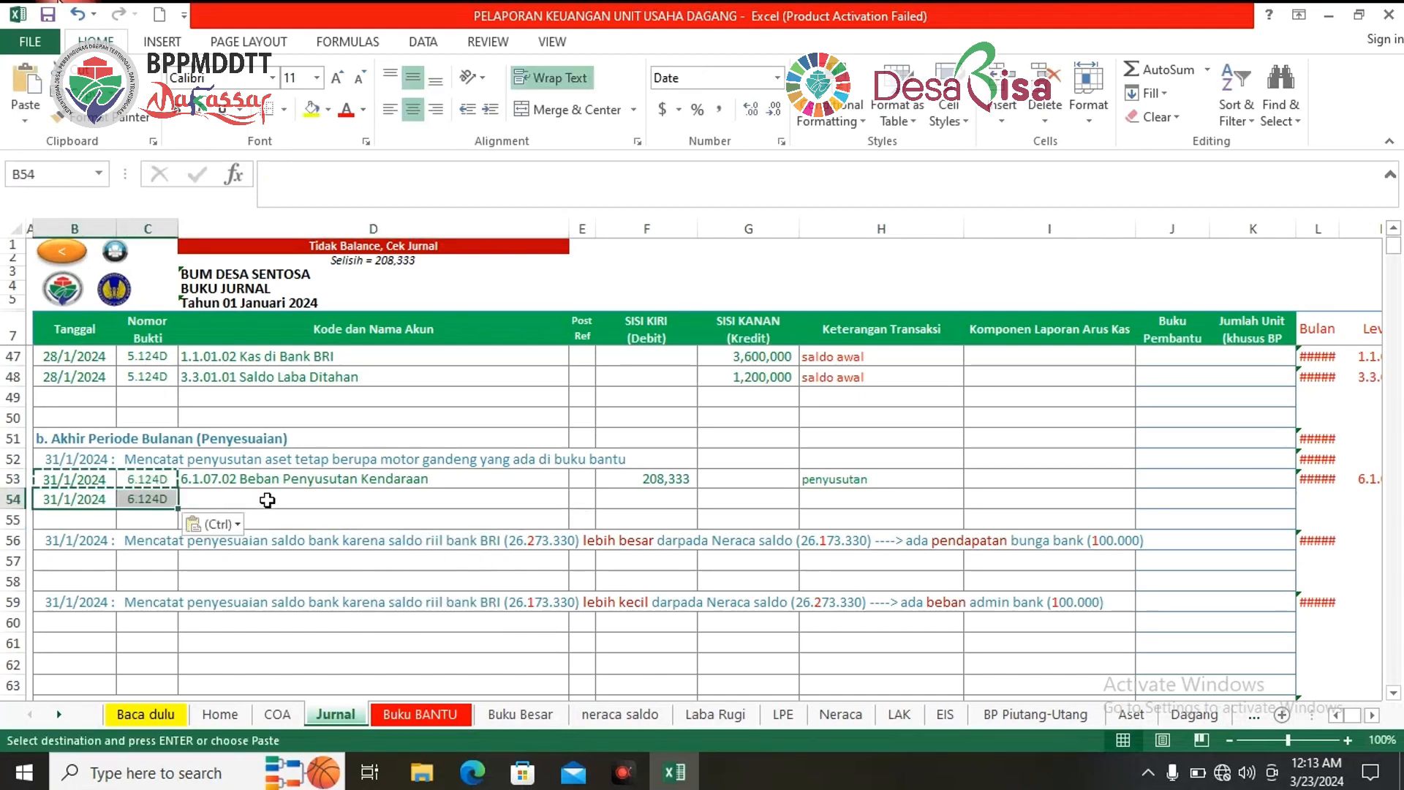
Step: Look up "akumulasi penyusutan" in row 54 and set its account to 1.3.07.01 Akumulasi Penyusutan Kendaraan
click(267, 499)
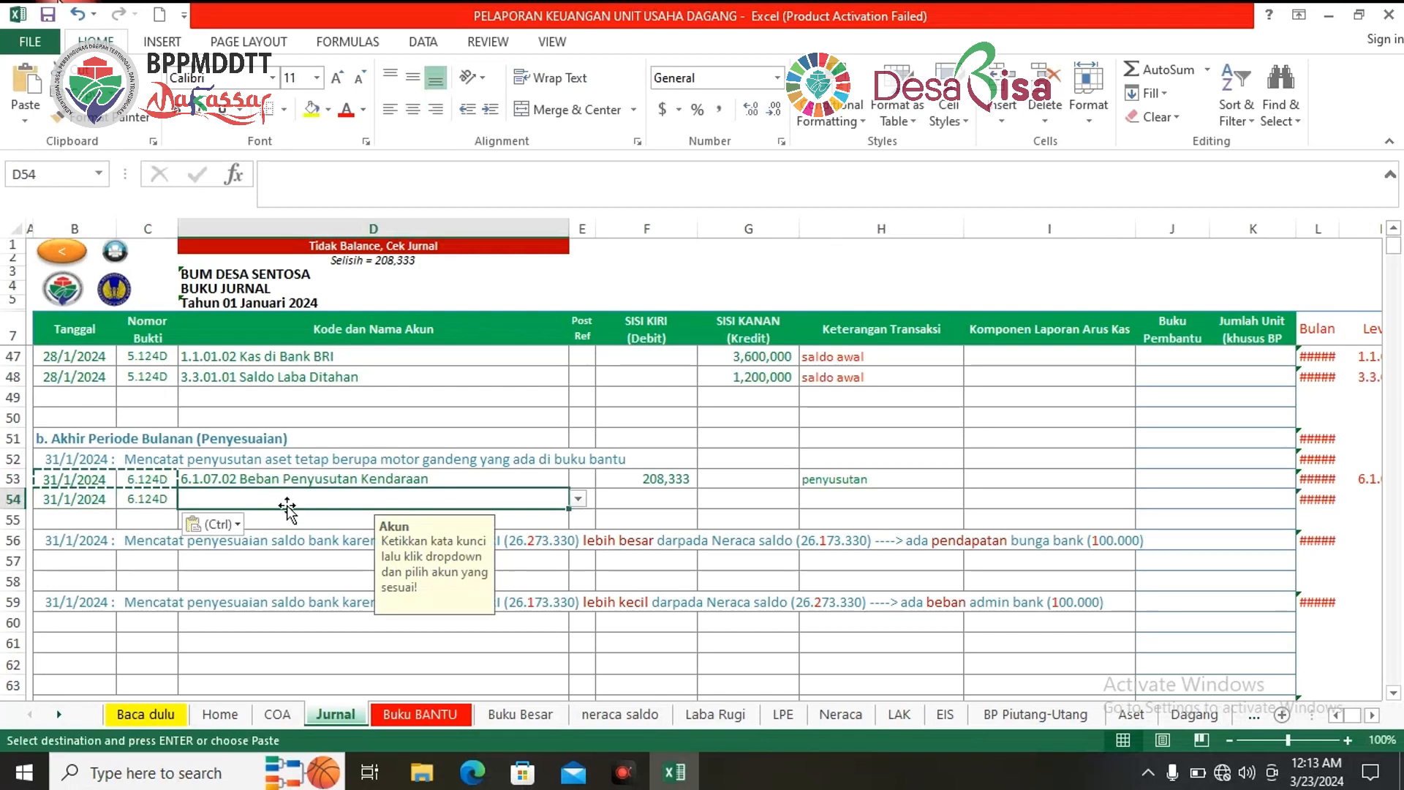
text(akumula)
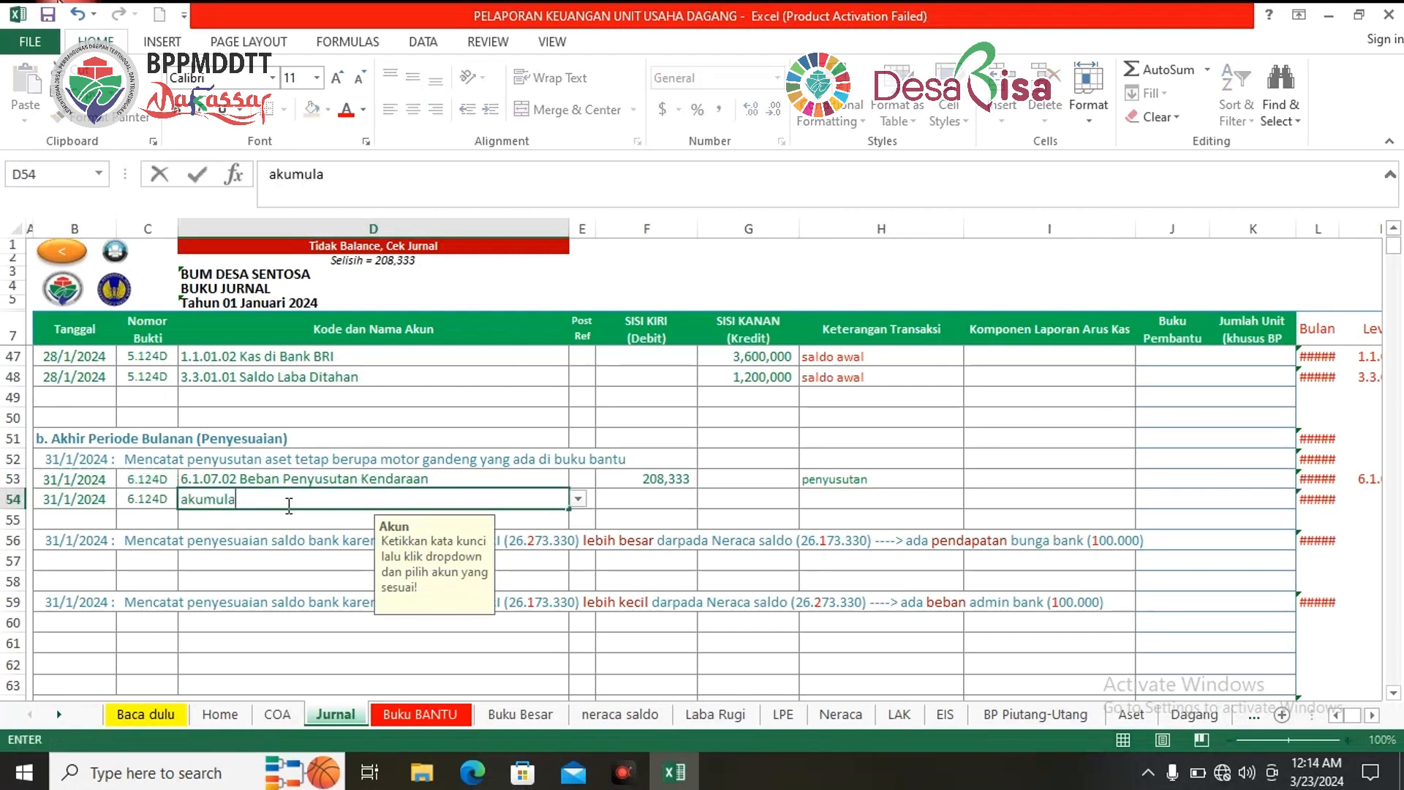
text(si penyusutan)
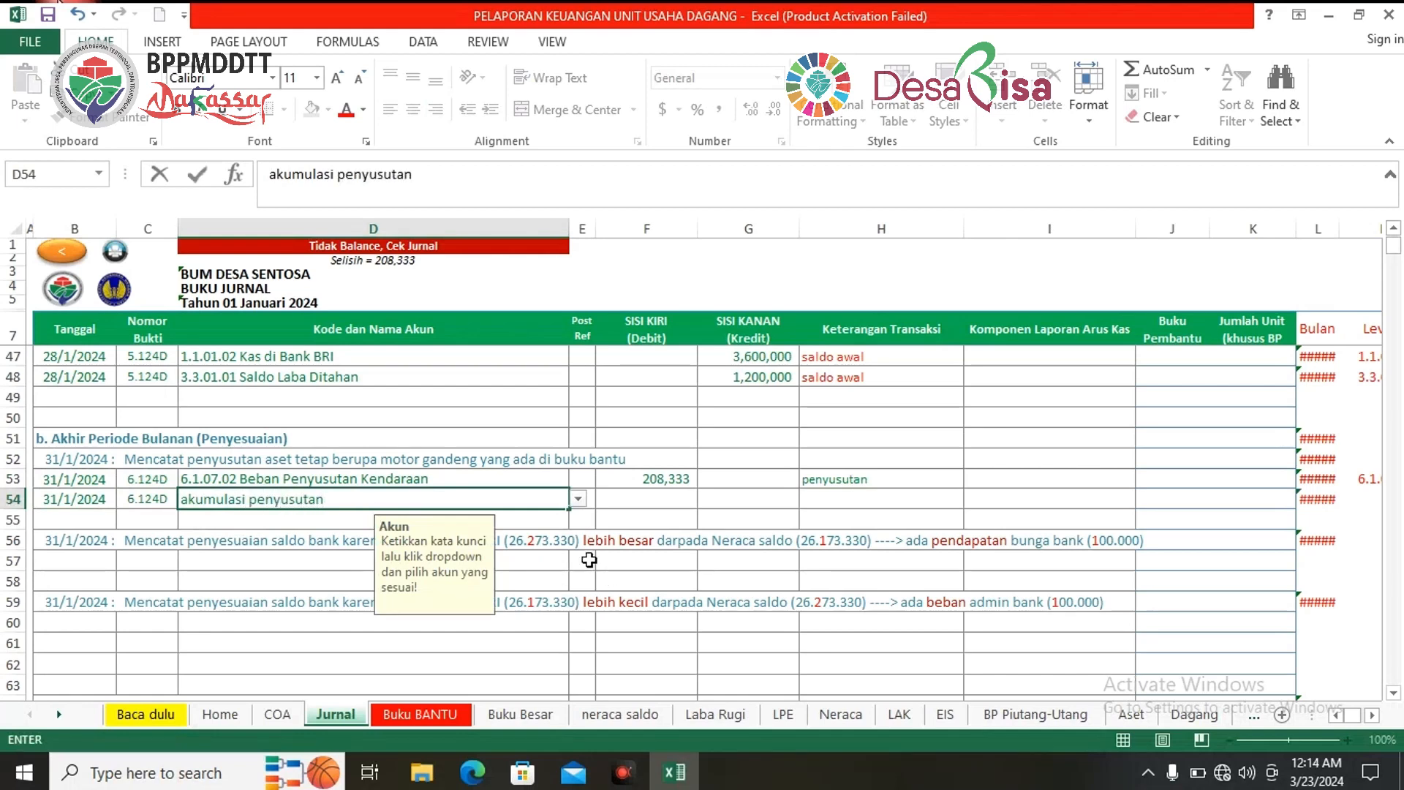
click(579, 502)
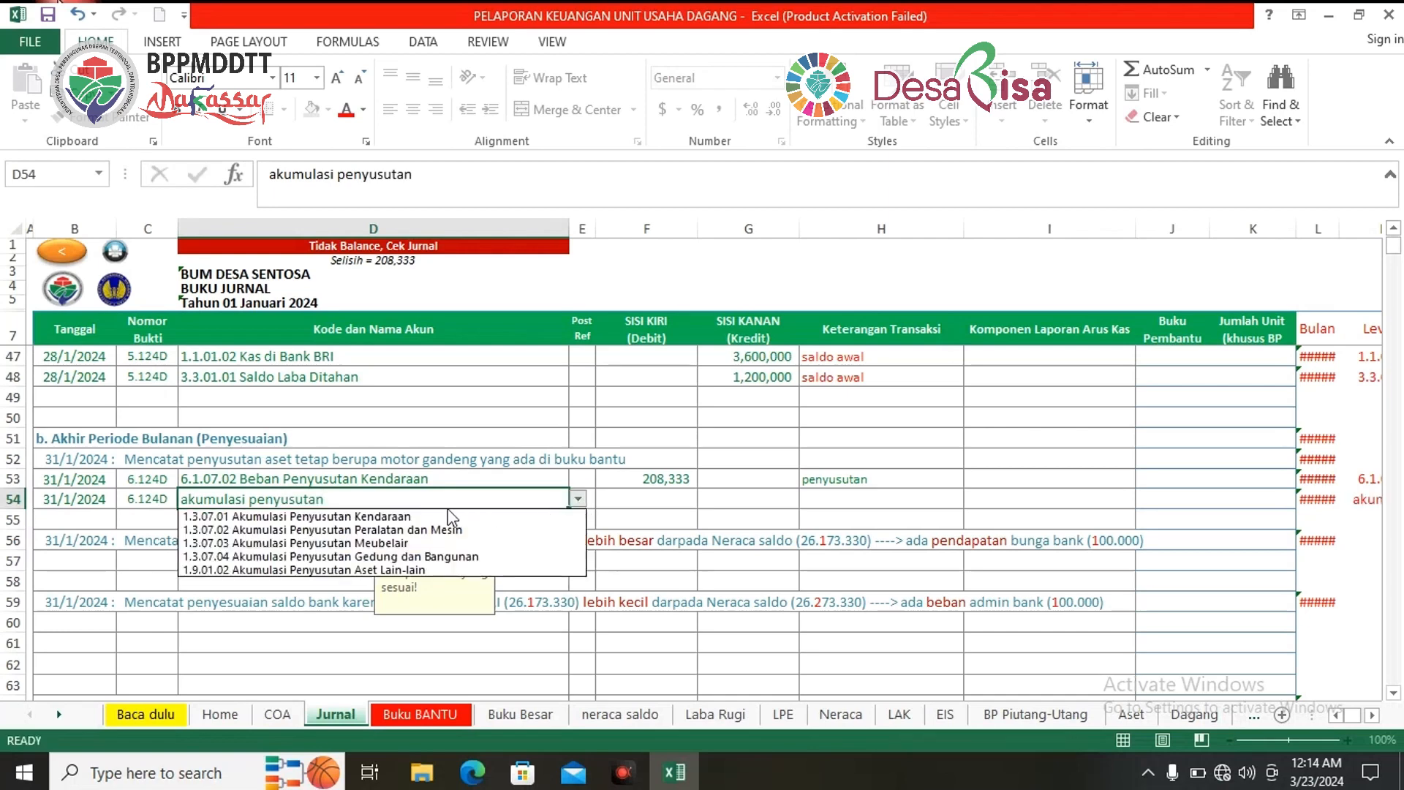
click(345, 519)
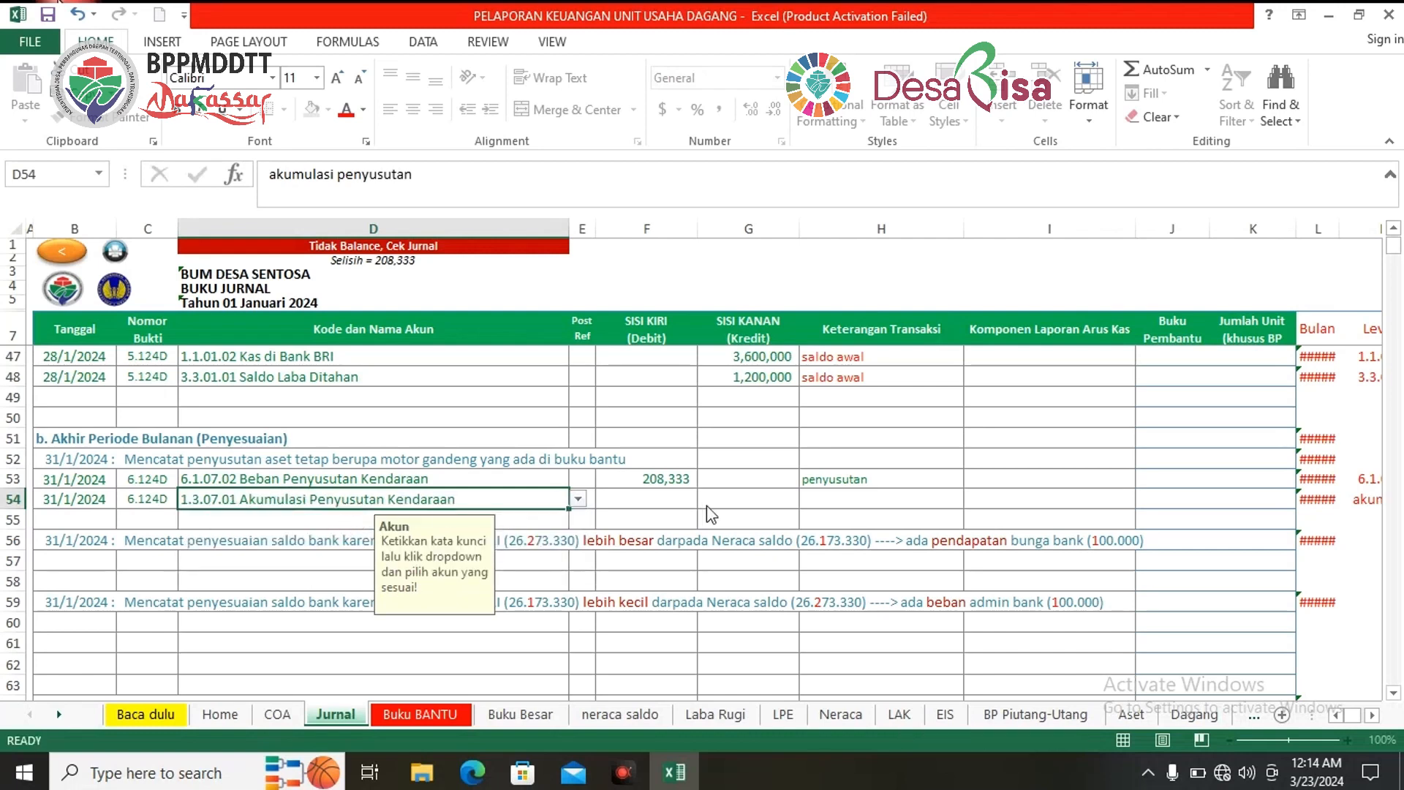
Step: Enter a credit of 208333 for Akumulasi Penyusutan Kendaraan in row 54 and fill the "penyusutan" description down to that row
click(732, 504)
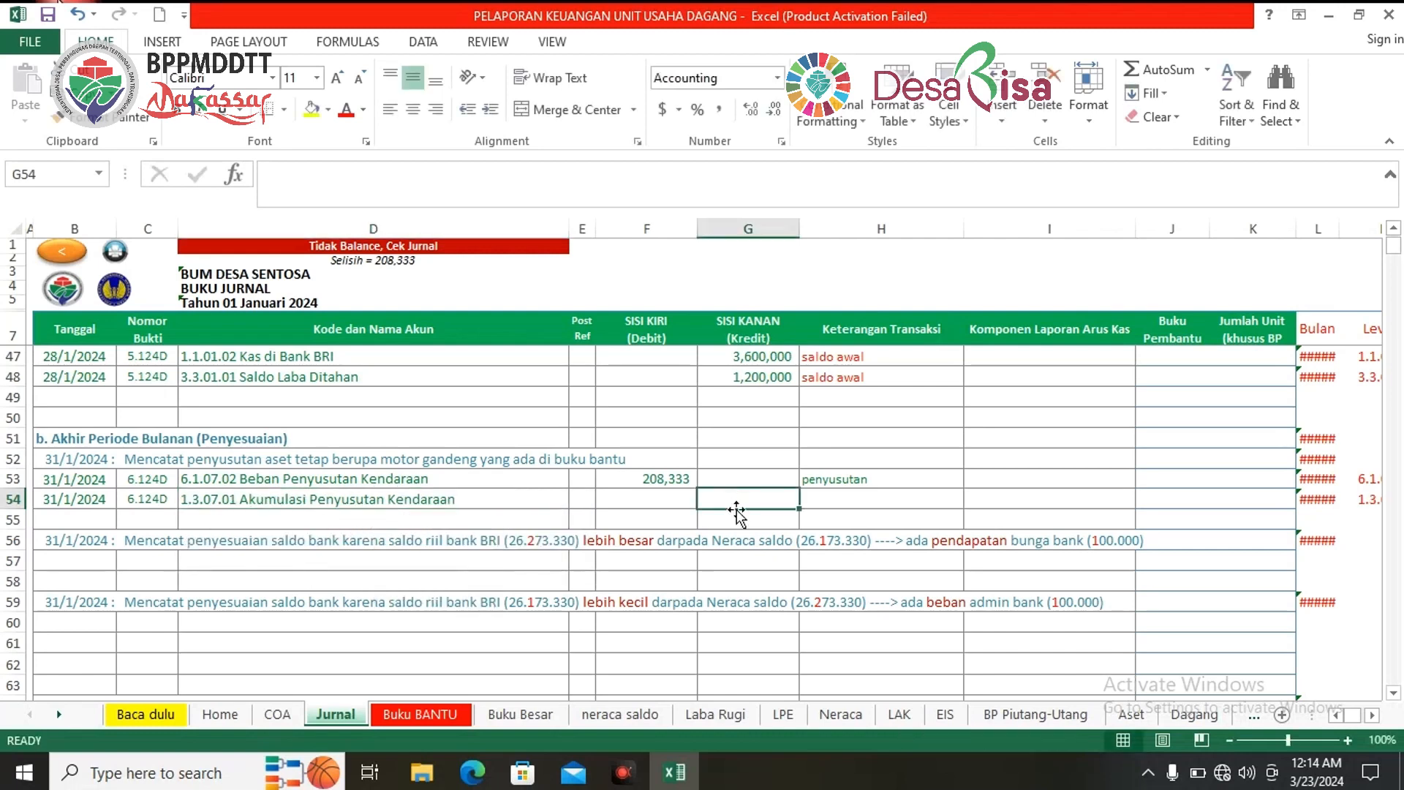
text(2)
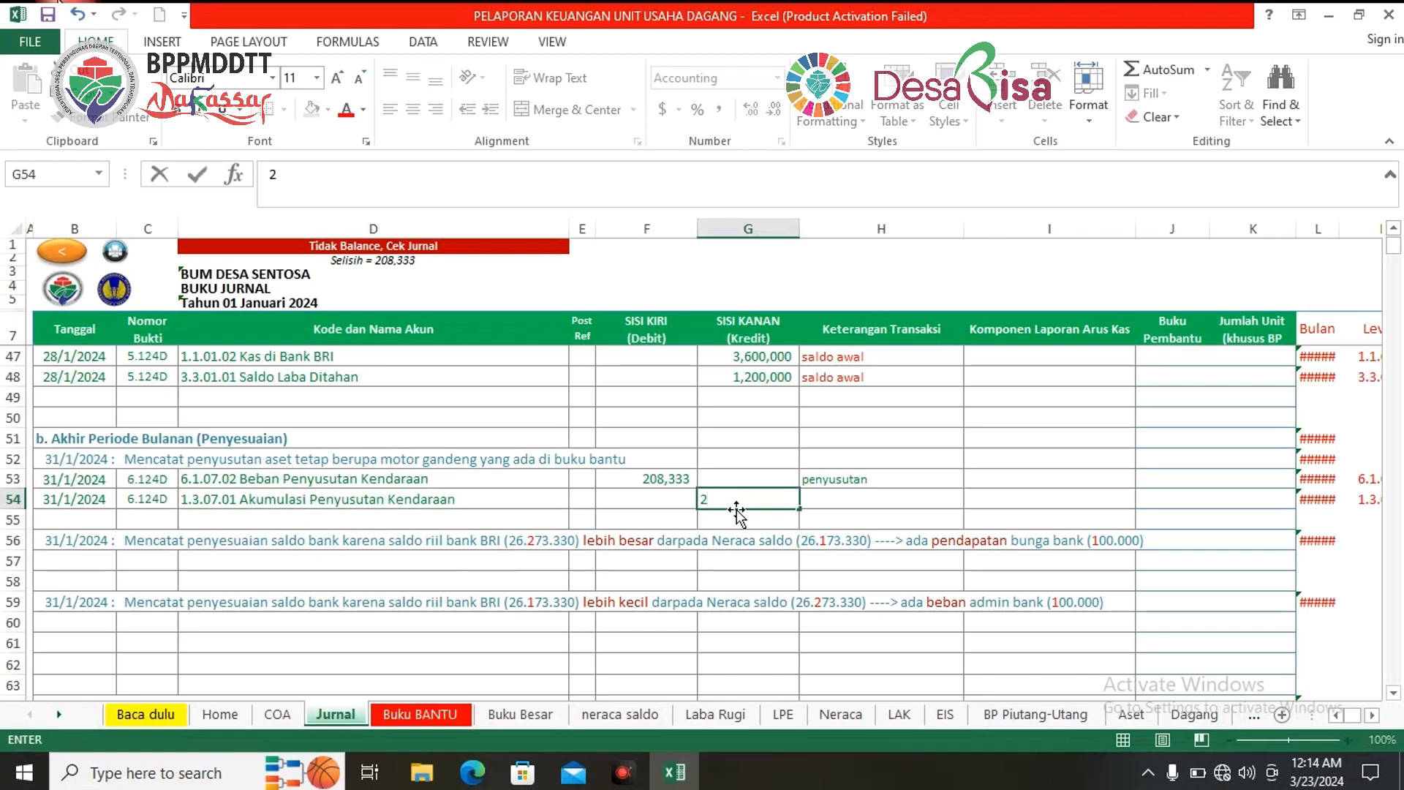
text(08333)
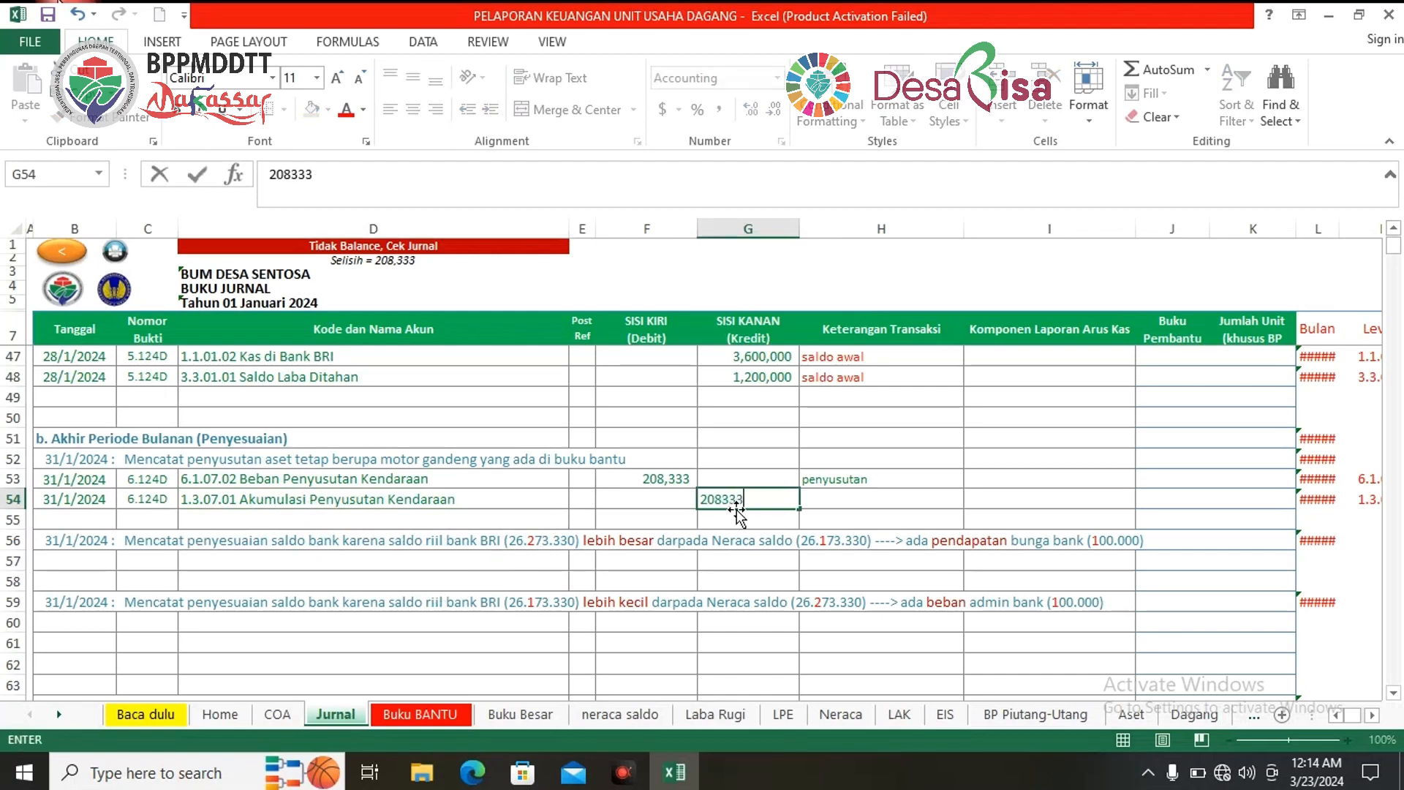
key(Return)
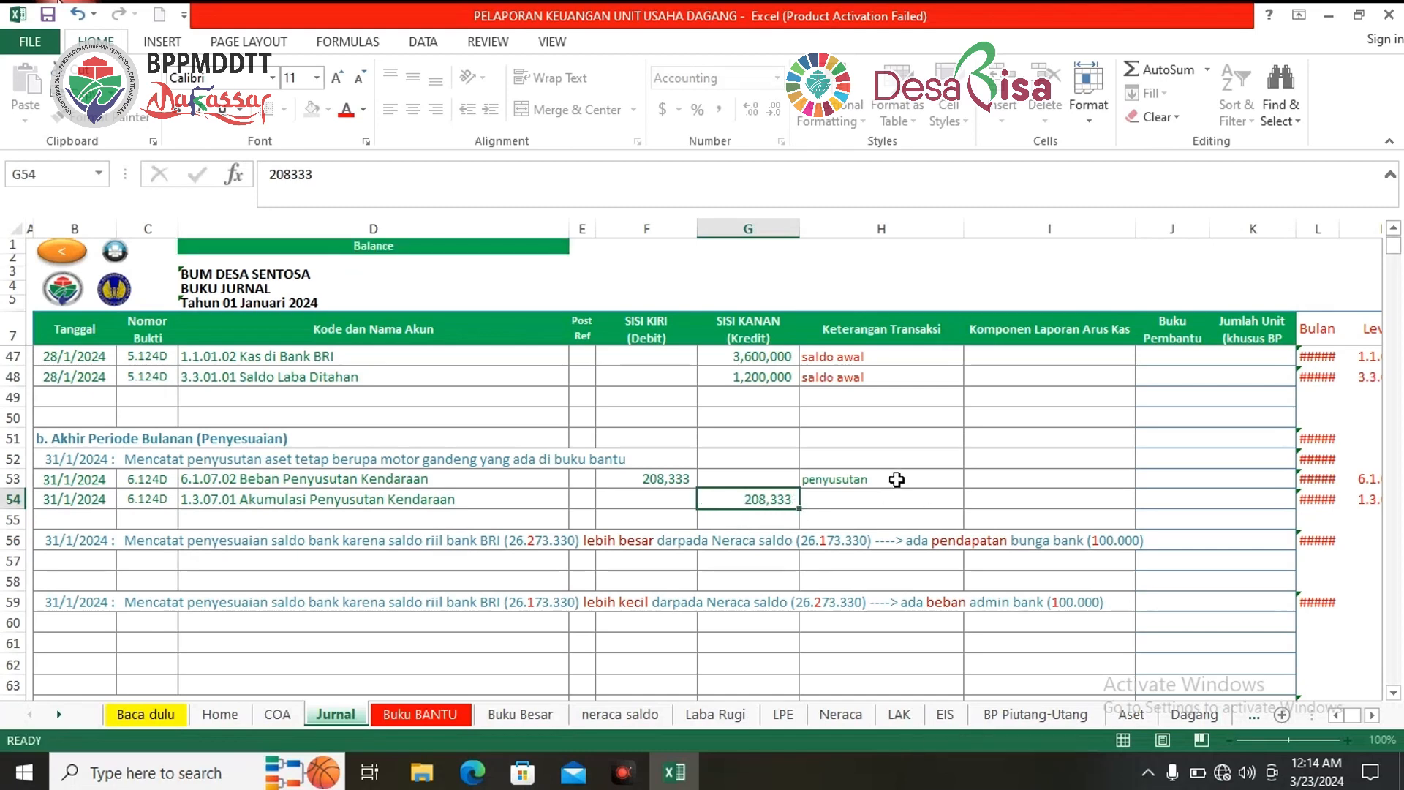
click(899, 480)
drag(964, 488, 958, 508)
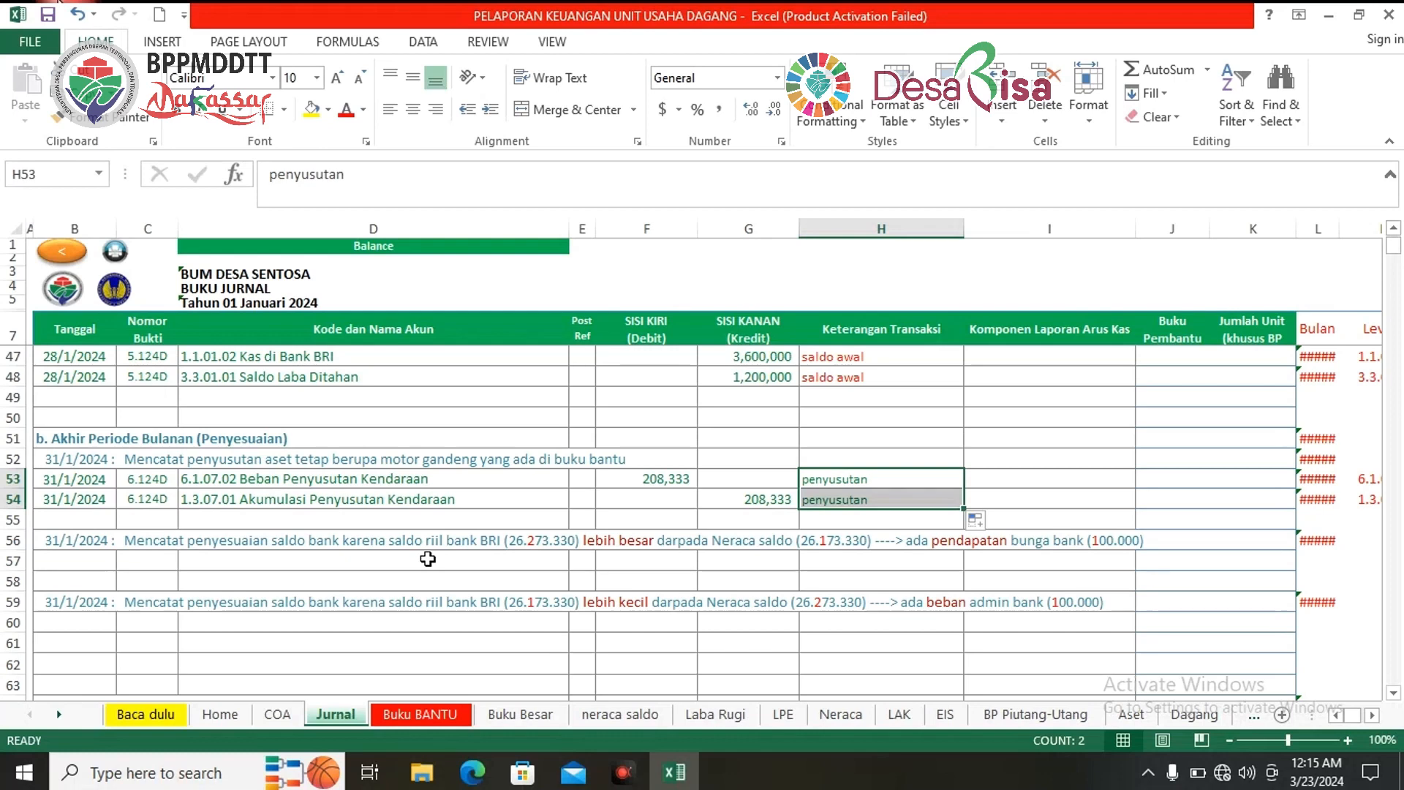
Step: Enter the date 31/1/2024 and Nomor Bukti 6.124D in row 57 for the bank interest adjustment
click(94, 560)
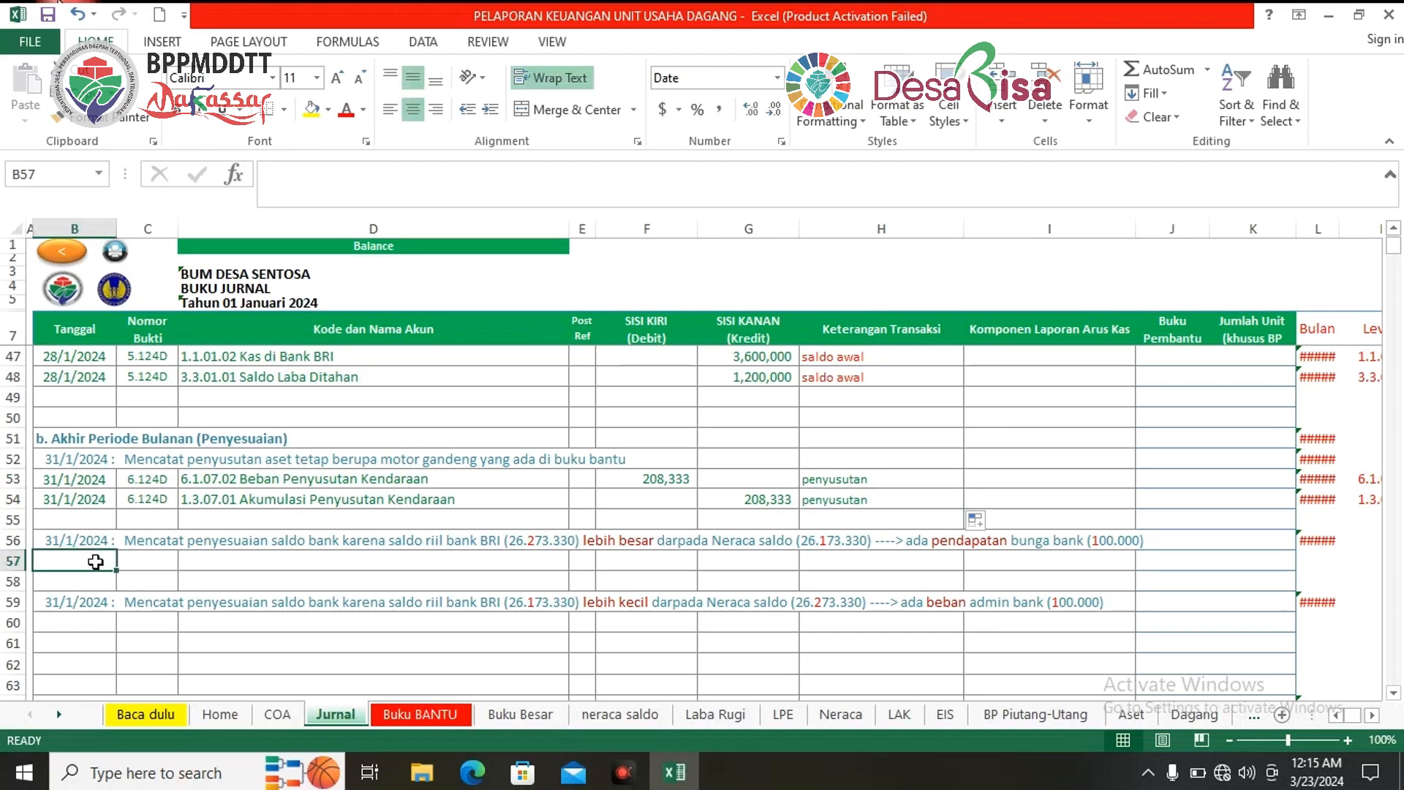
text(3)
text(31/1)
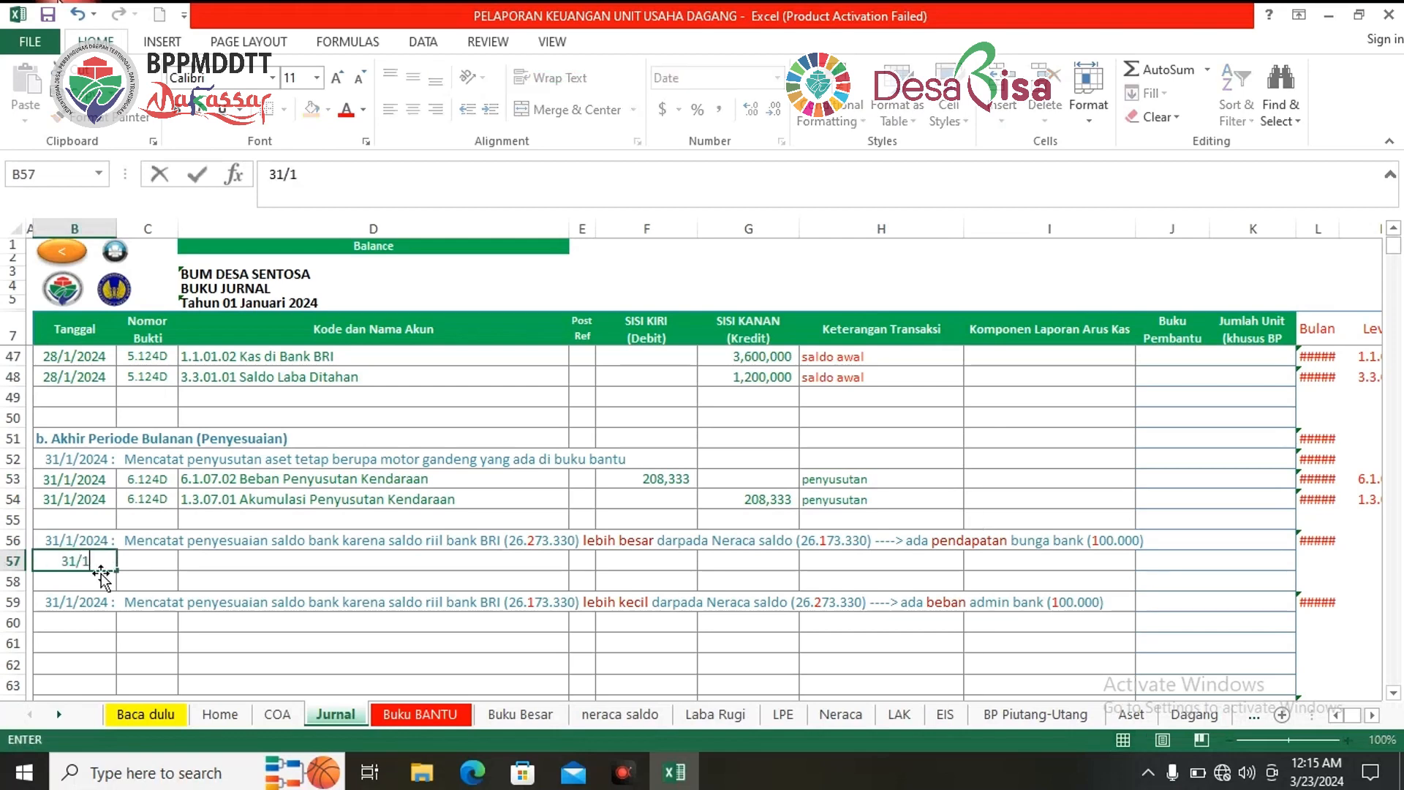
text(/2024)
click(146, 560)
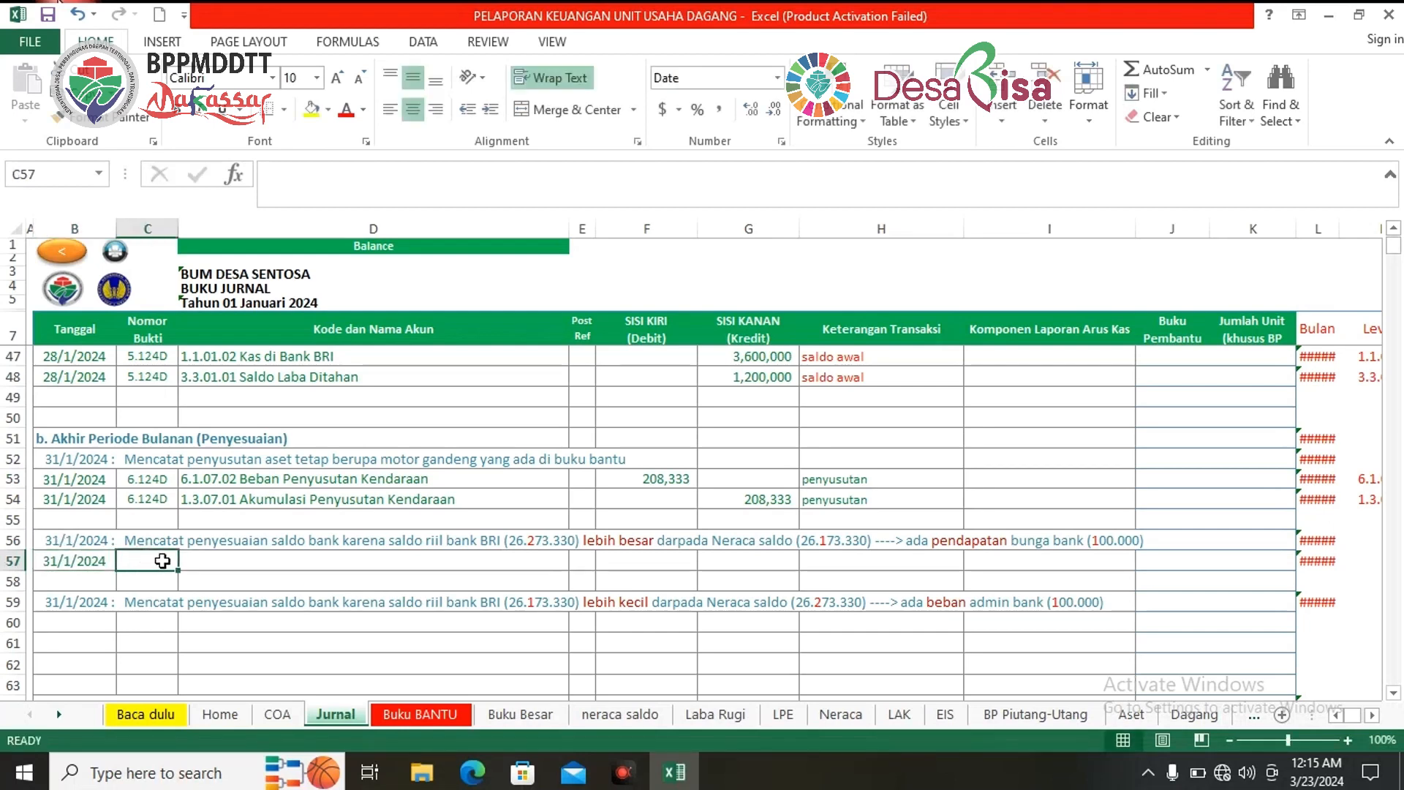
double_click(162, 560)
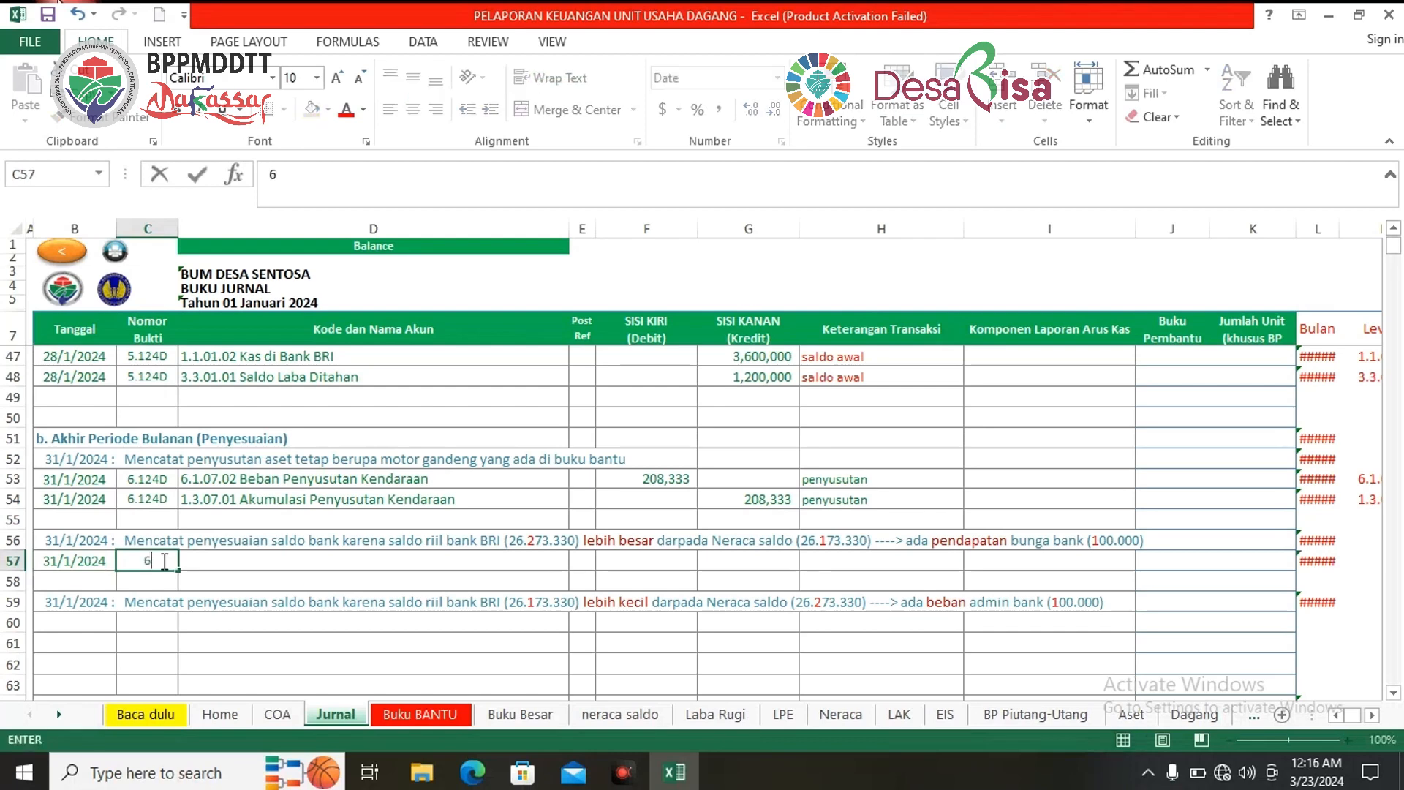
text(6.124D)
click(303, 560)
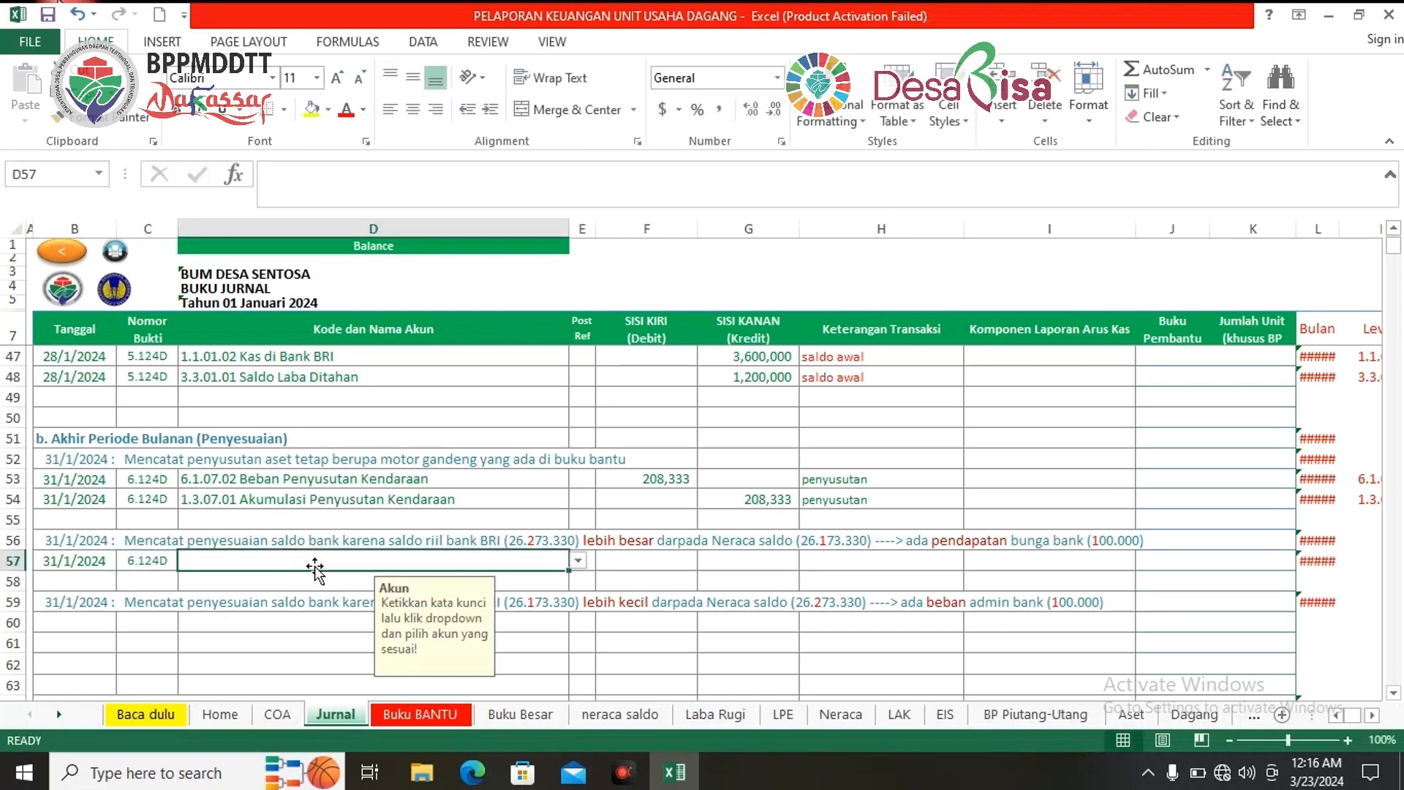
Step: Look up "bank bri" in row 57 and set its account to 1.1.01.02 Kas di Bank BRI
text(bank bri)
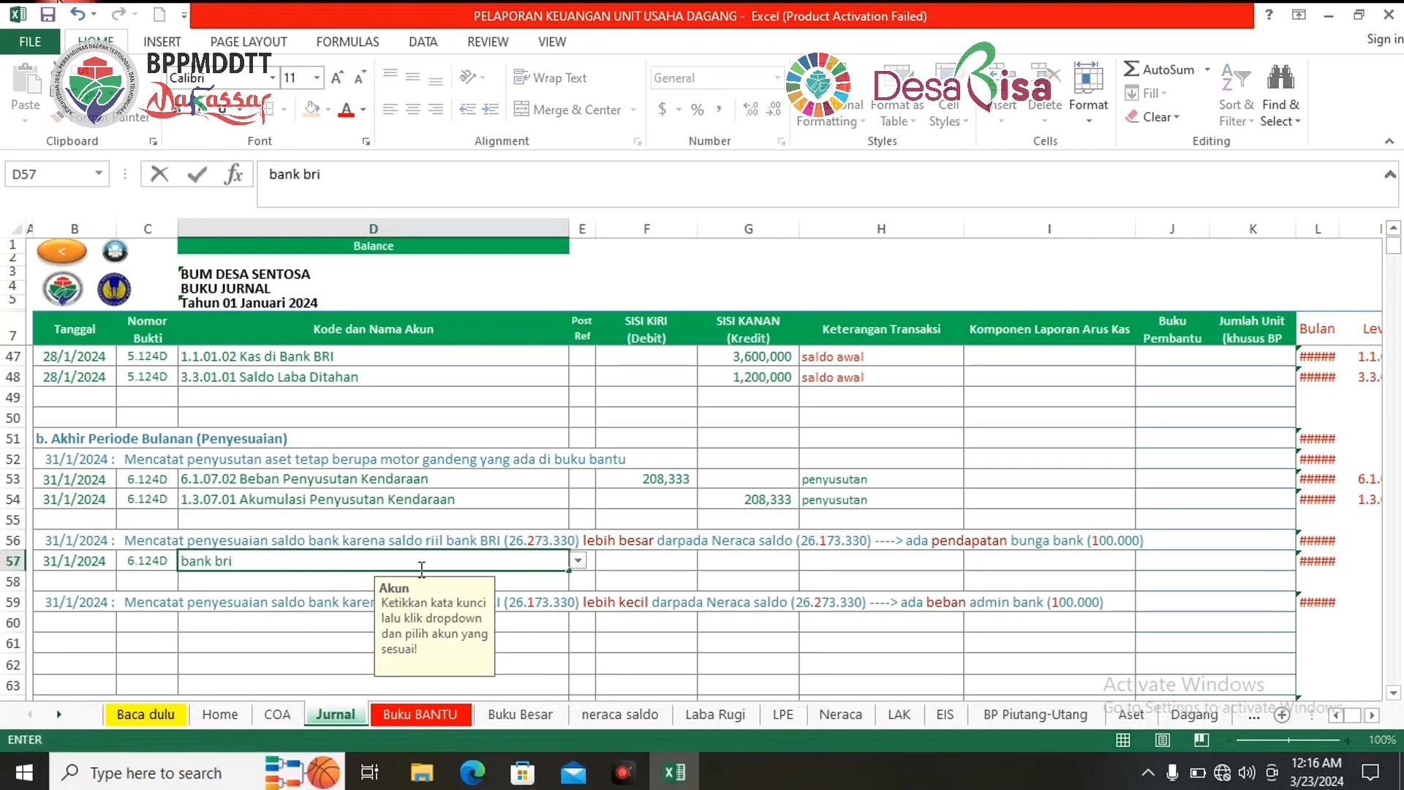
click(580, 562)
click(554, 578)
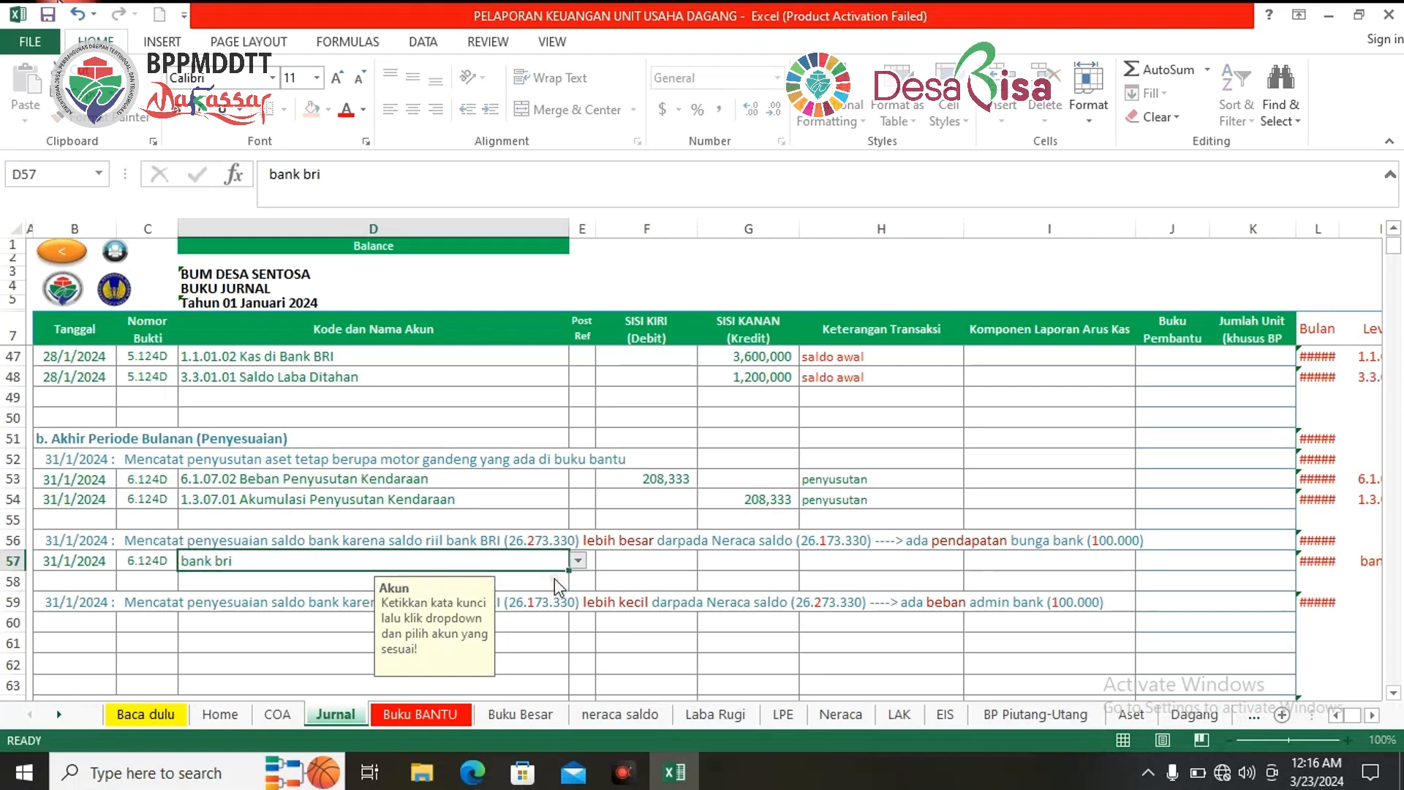
Step: Enter a debit of 100000 and the description "saldo bank" for Kas di Bank BRI in row 57
click(658, 559)
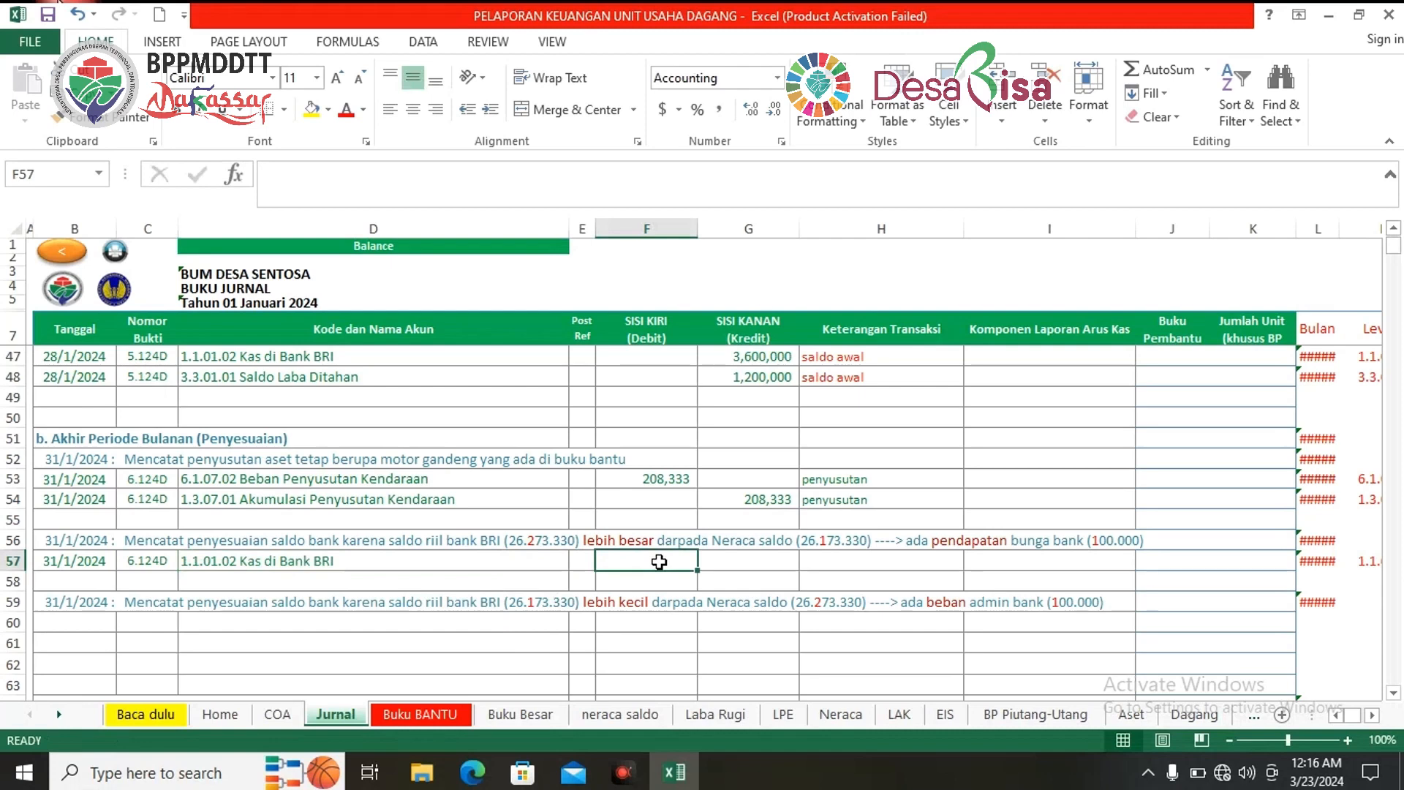
text(100000)
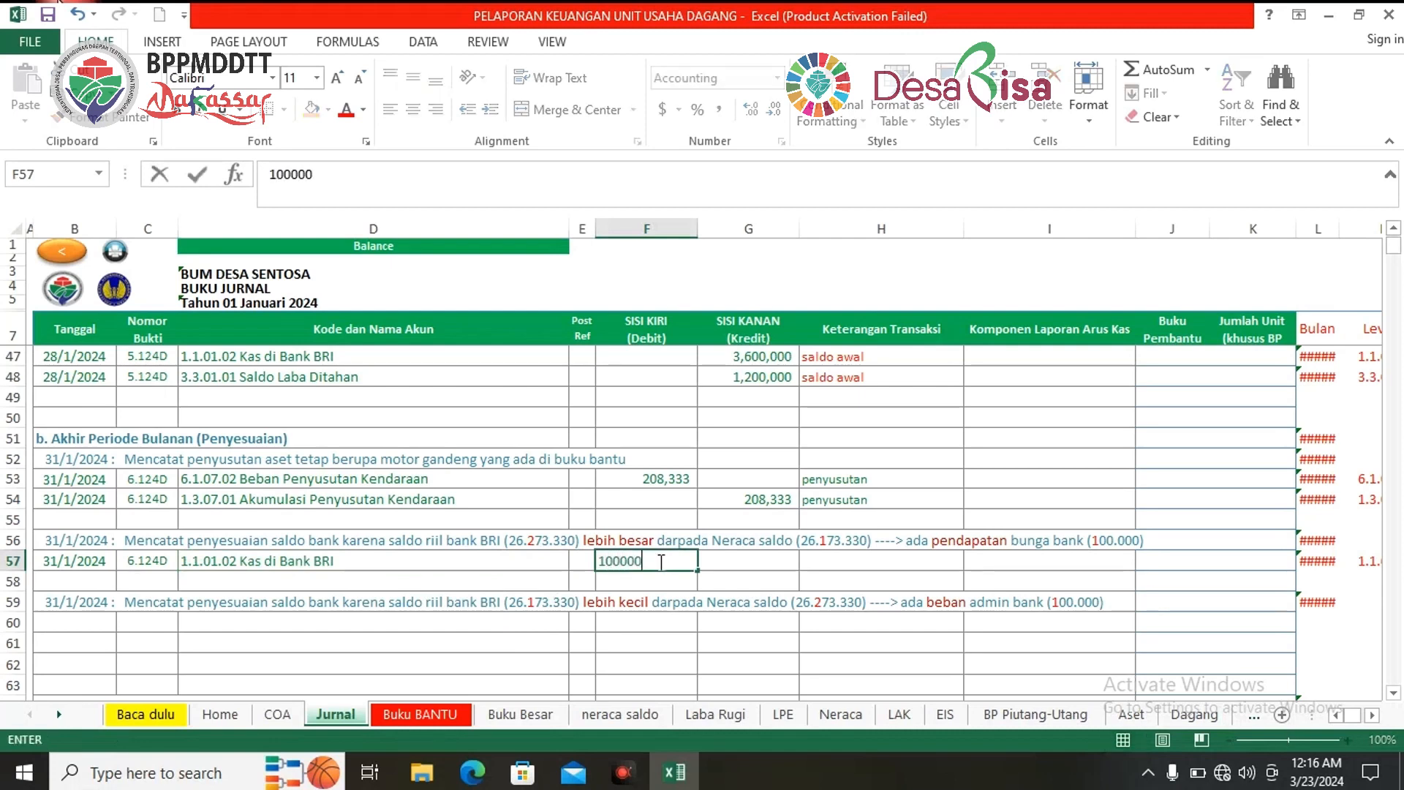
click(644, 622)
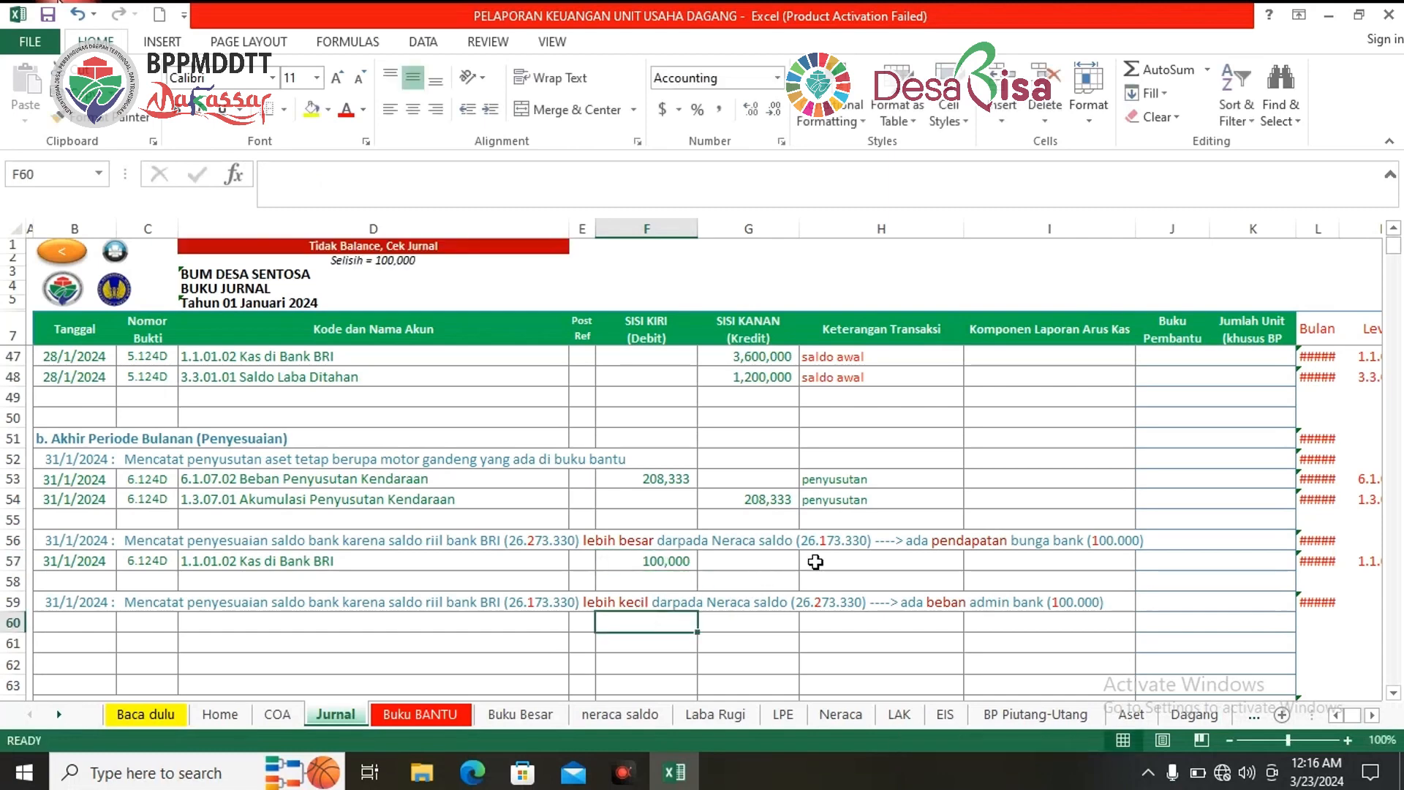
click(882, 569)
text(saldo bank)
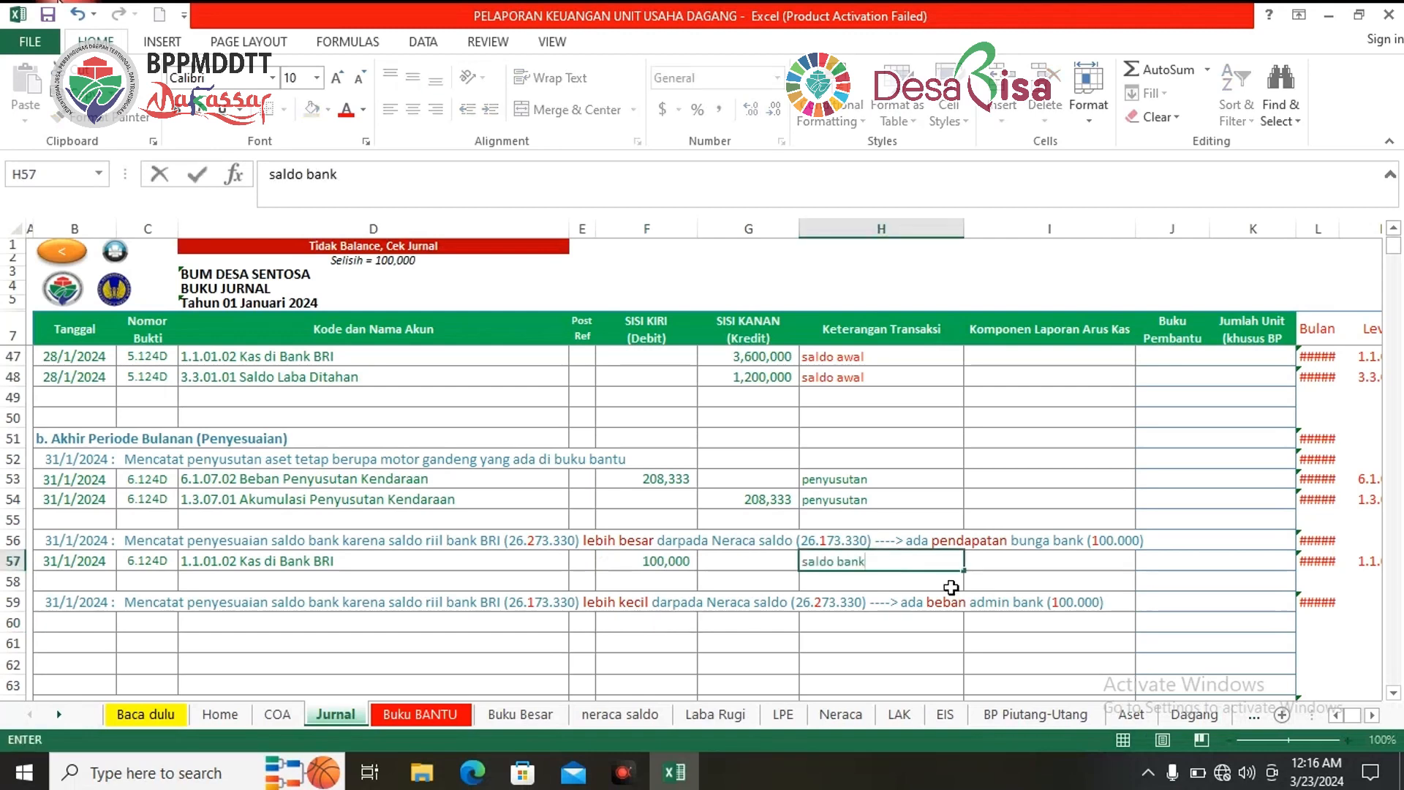
click(895, 634)
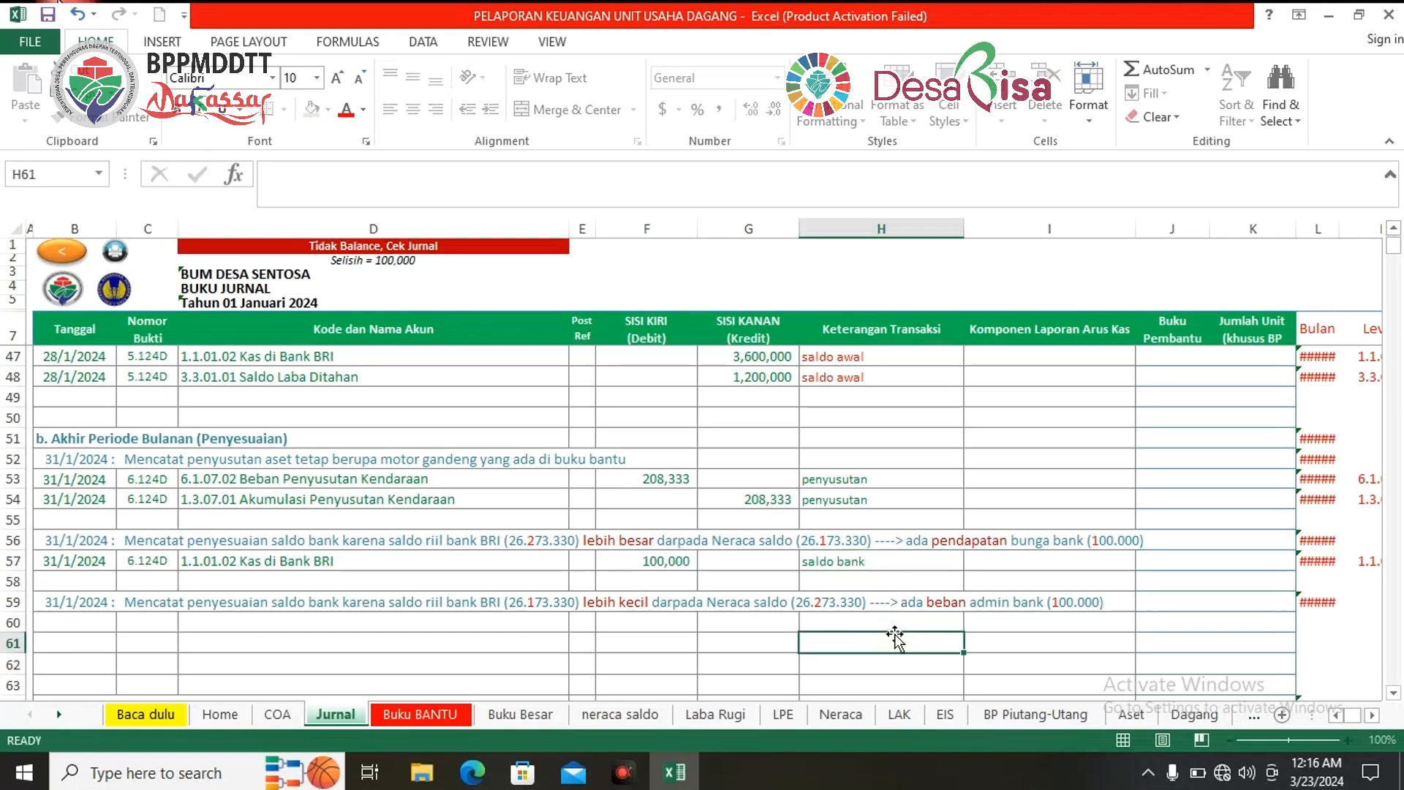
Step: Look up "pendapatan bunga" in row 58 and set its account to 7.1.01.01 Pendapatan Bunga Bank
click(436, 582)
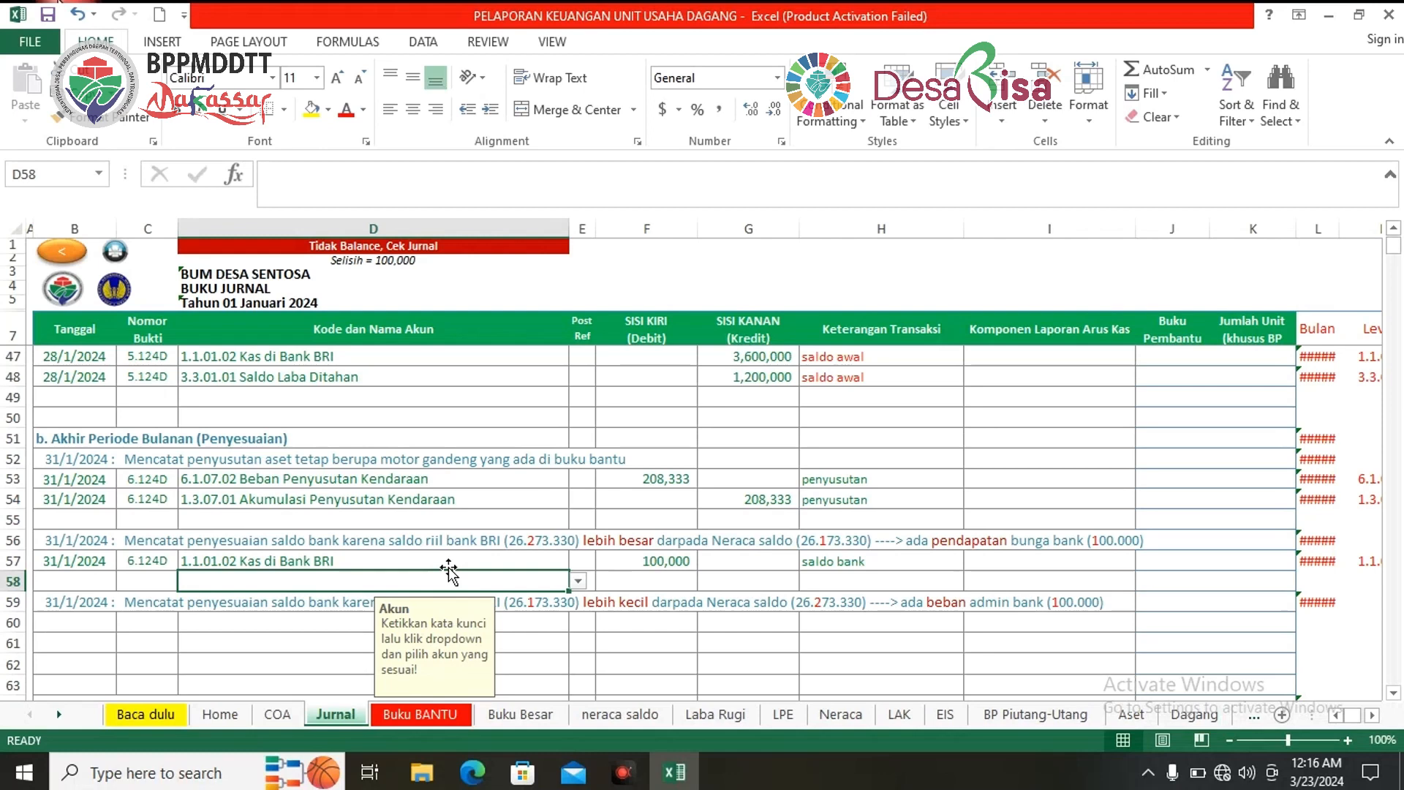
text(pendap)
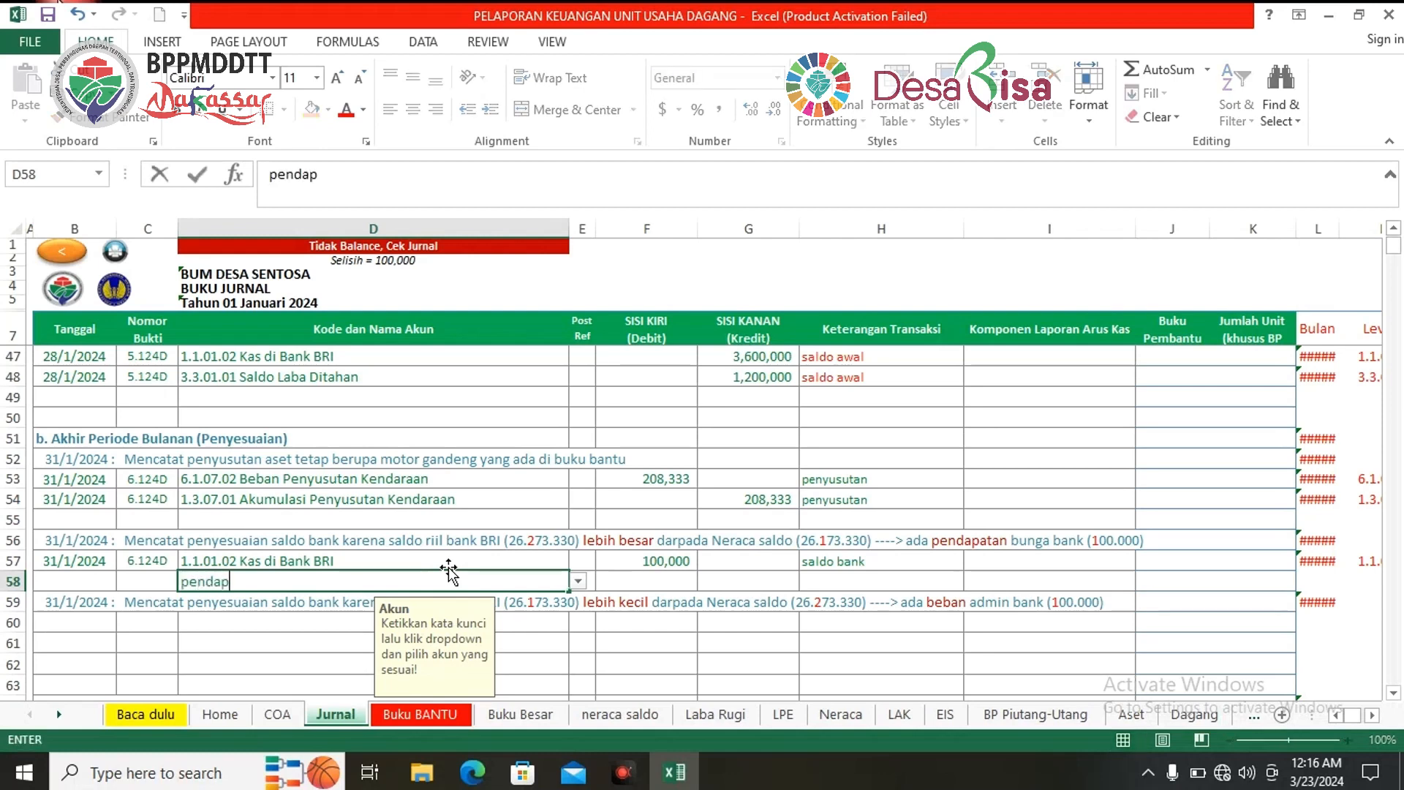
text(atan)
click(578, 583)
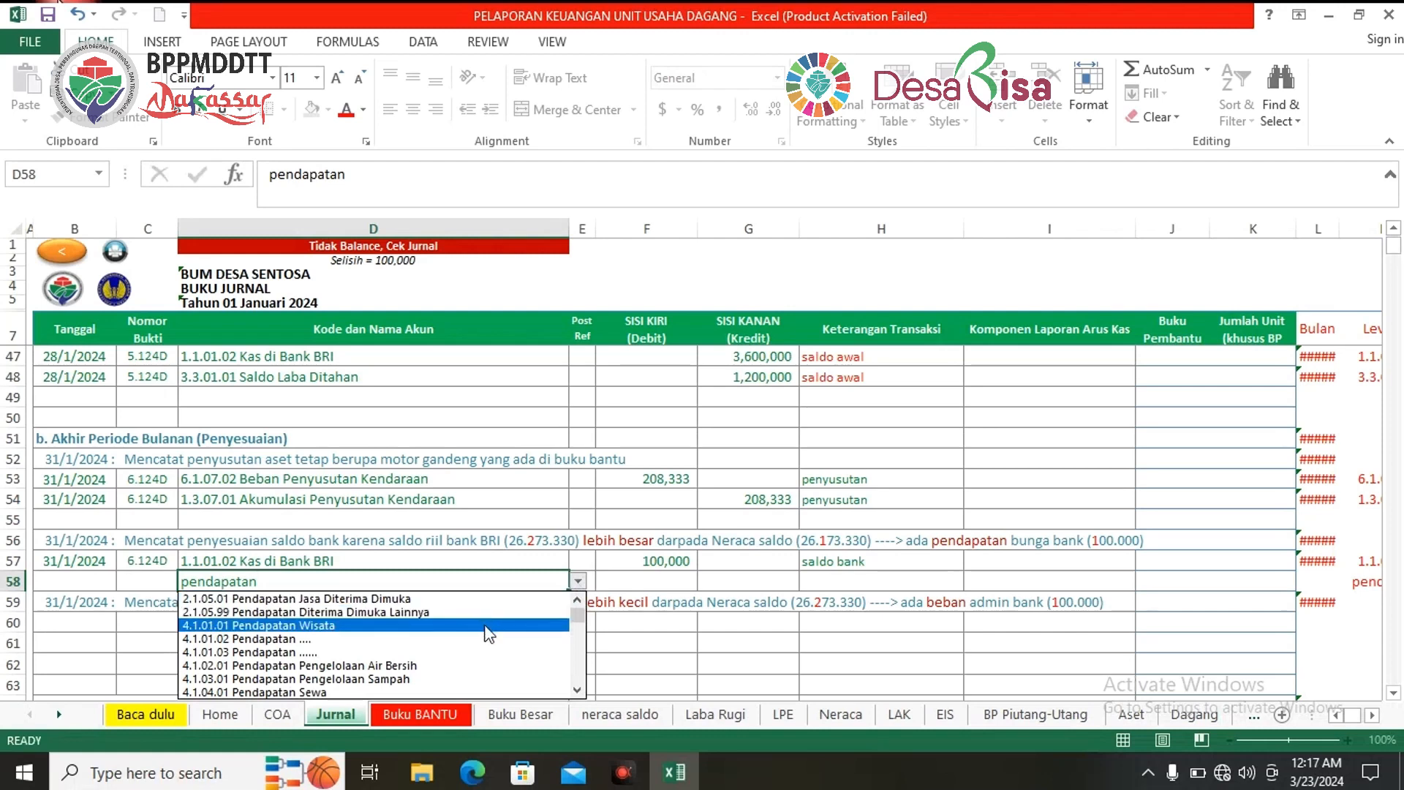
click(412, 585)
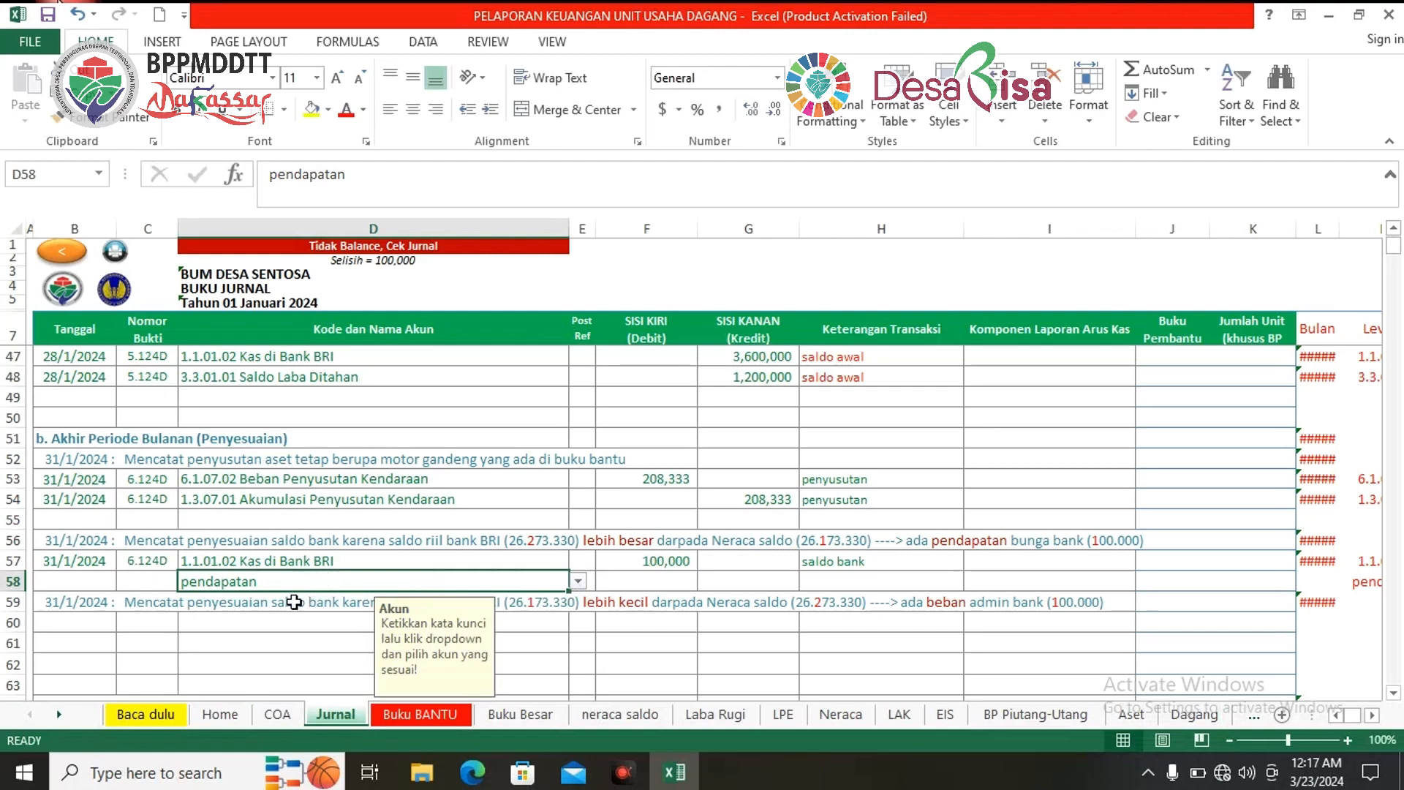
double_click(272, 584)
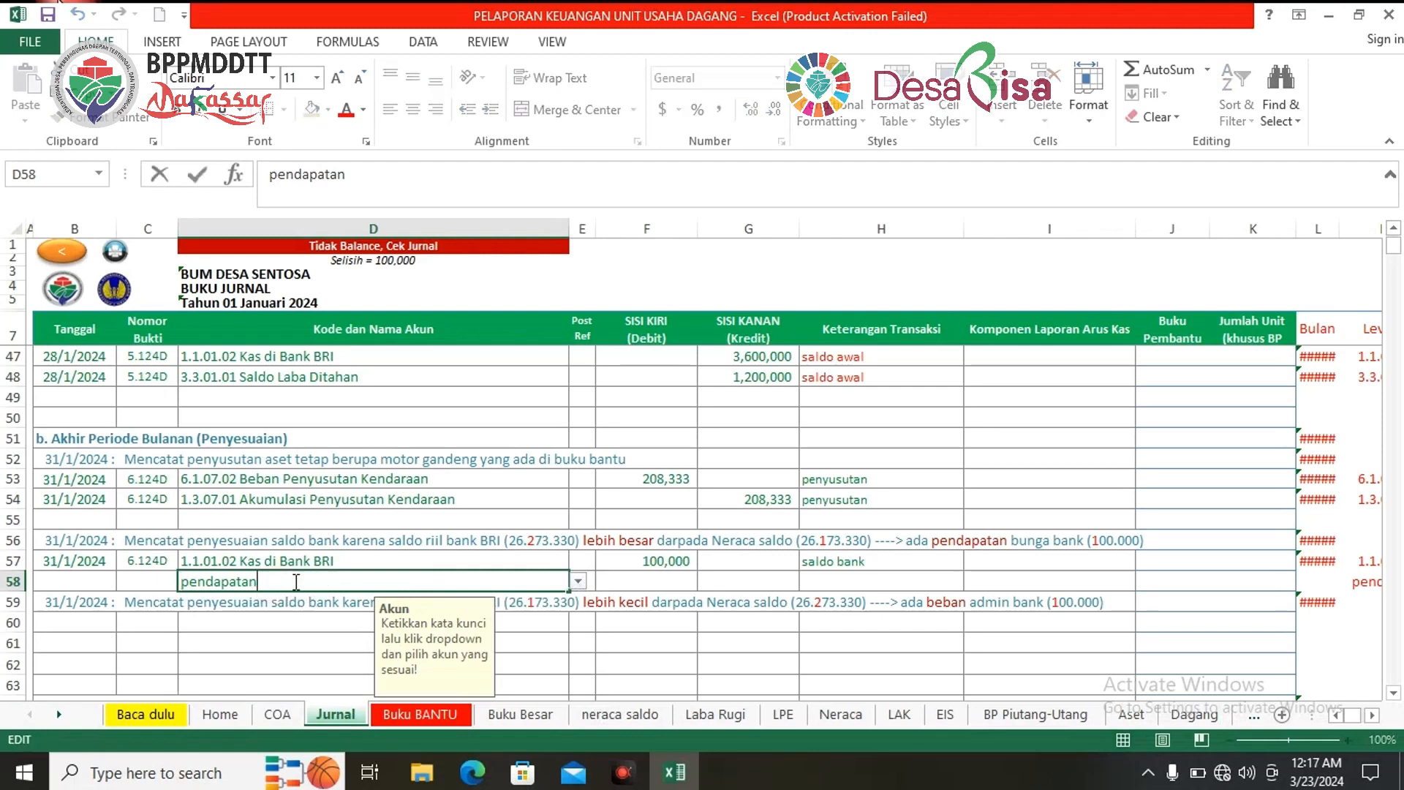
text(bunga)
click(578, 582)
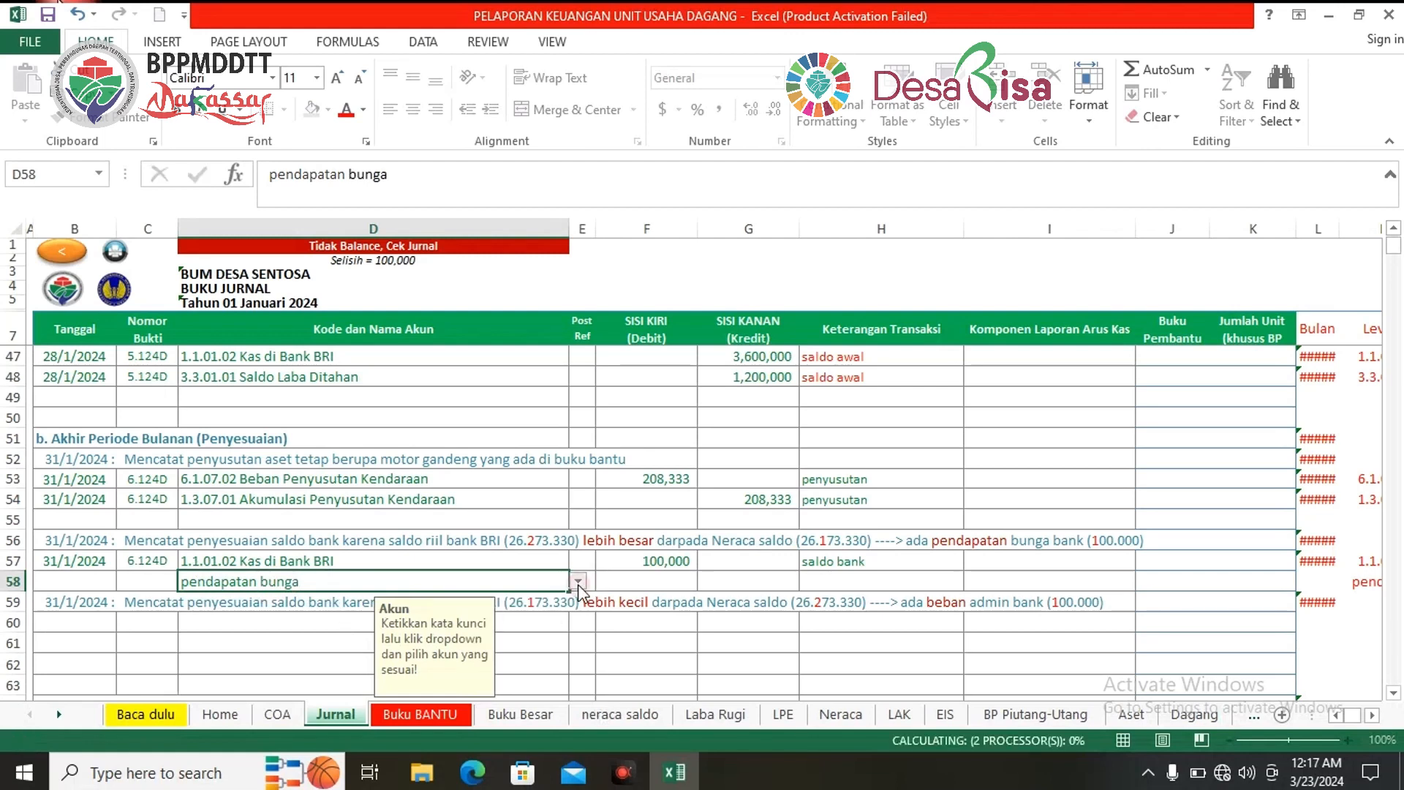
click(578, 582)
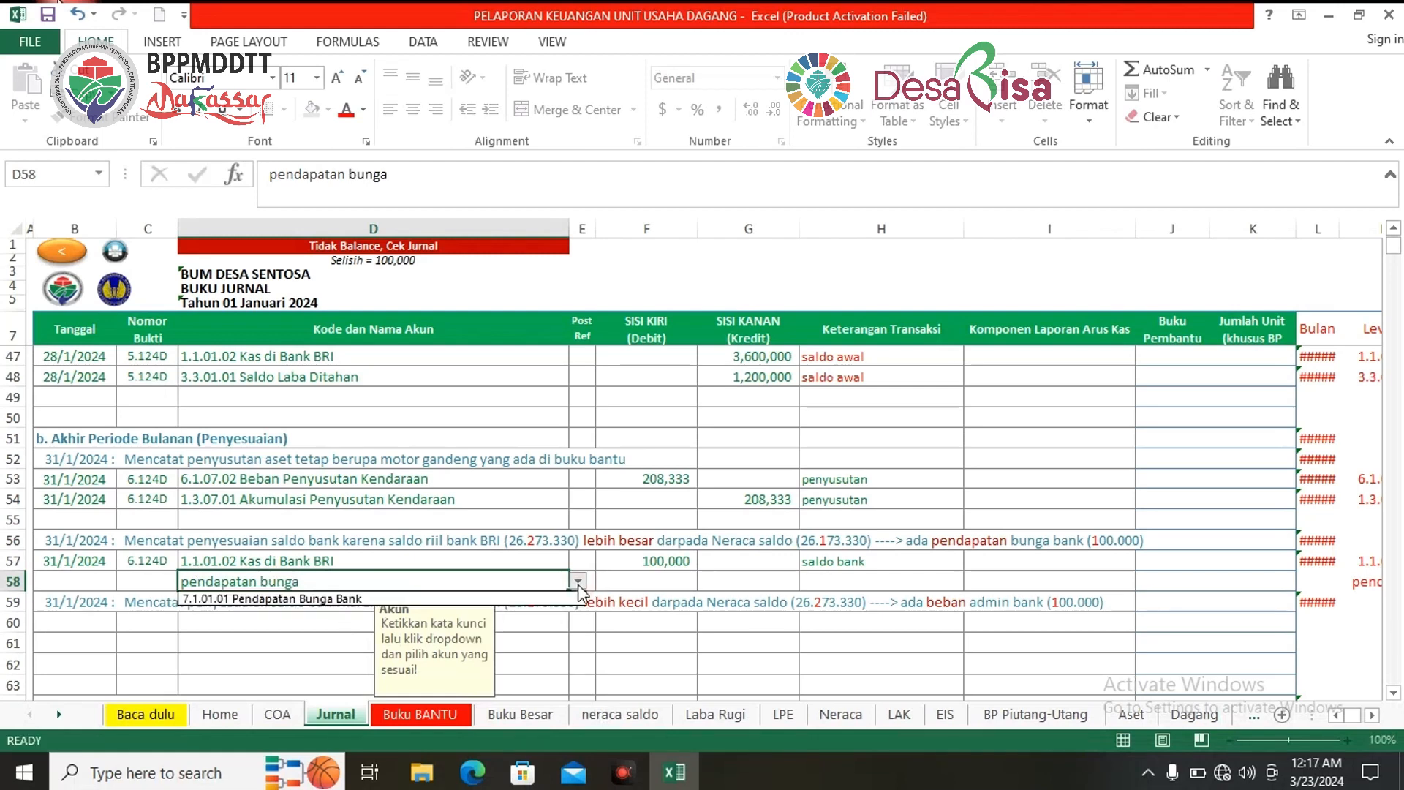
click(436, 594)
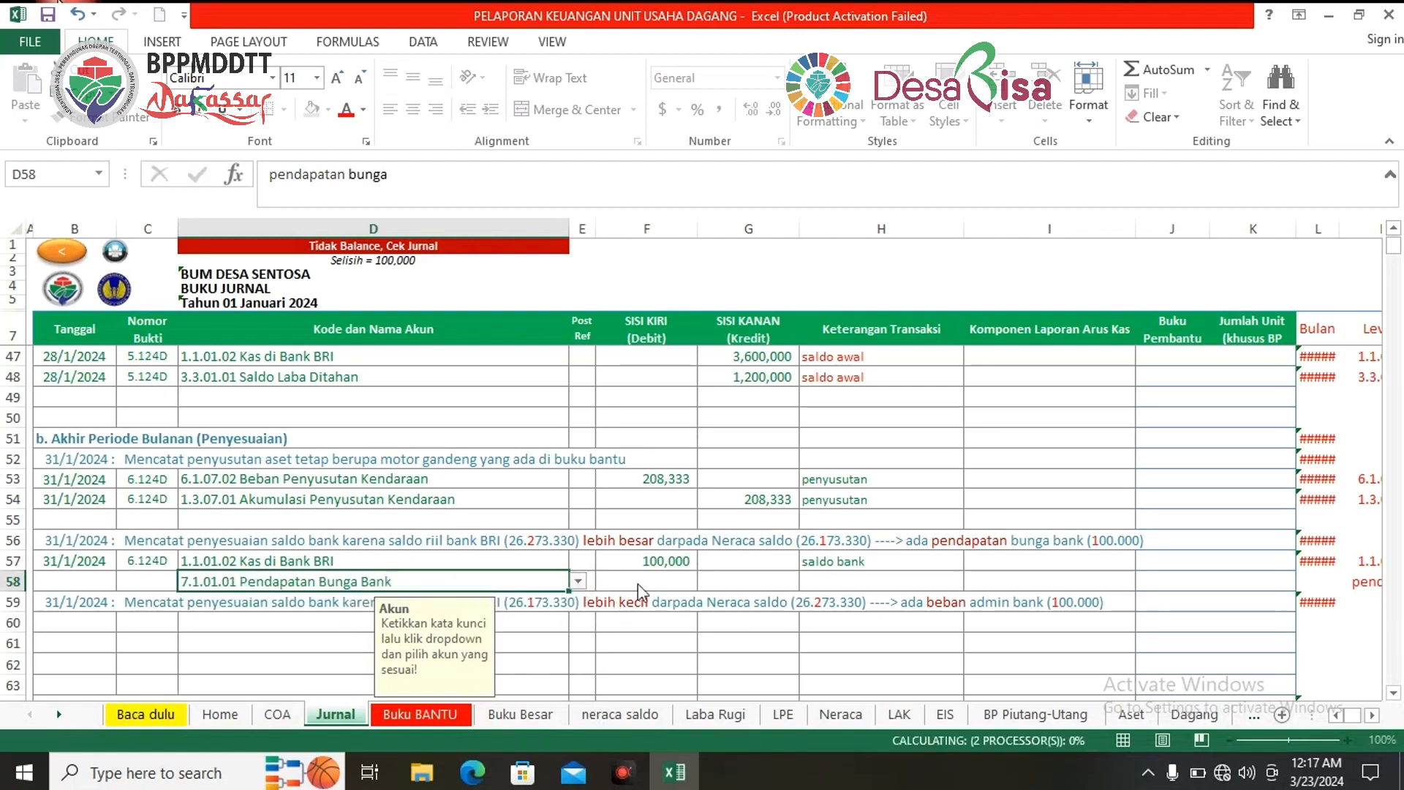
Step: Enter a credit of 100000 for Pendapatan Bunga Bank in row 58 and fill the "saldo bank" description down to that row
click(764, 582)
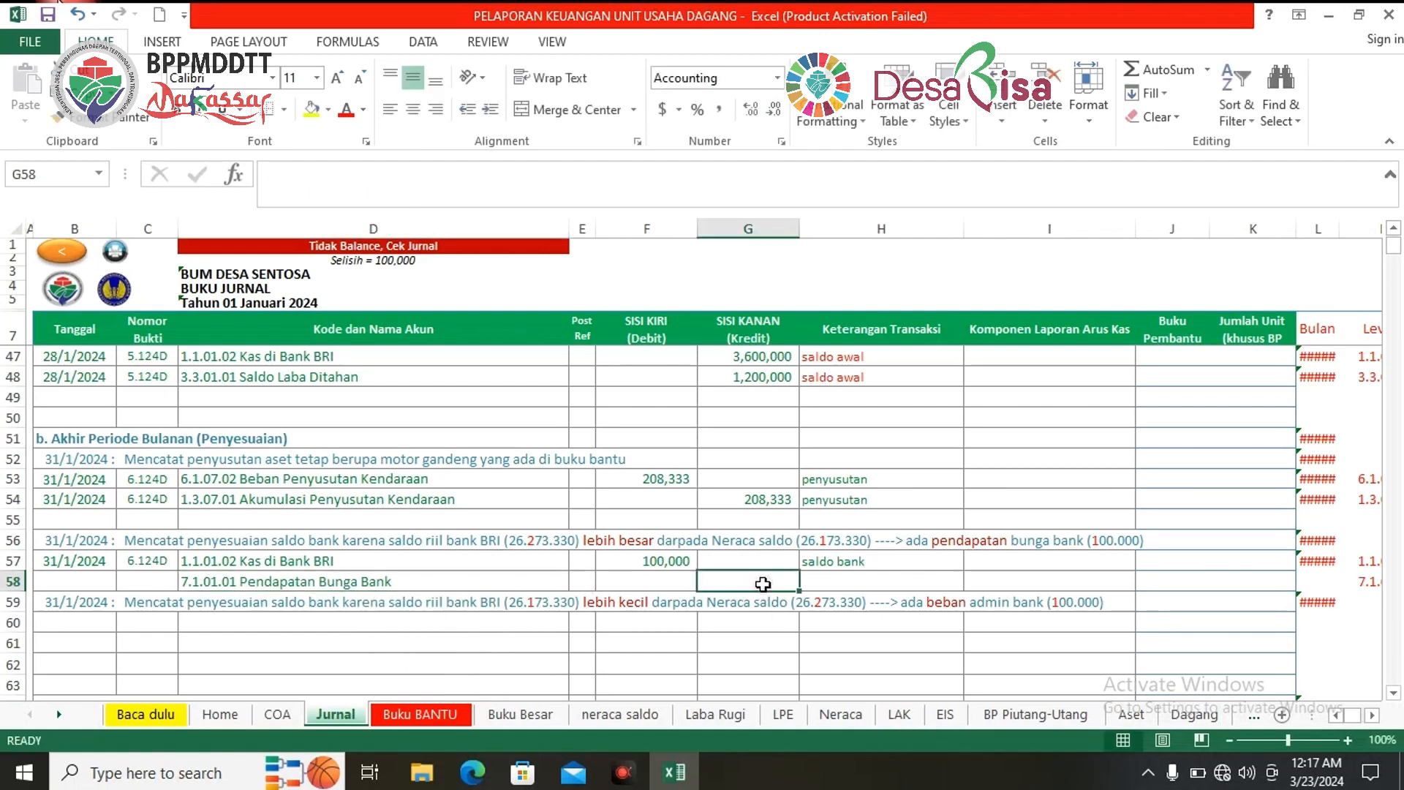
text(100000)
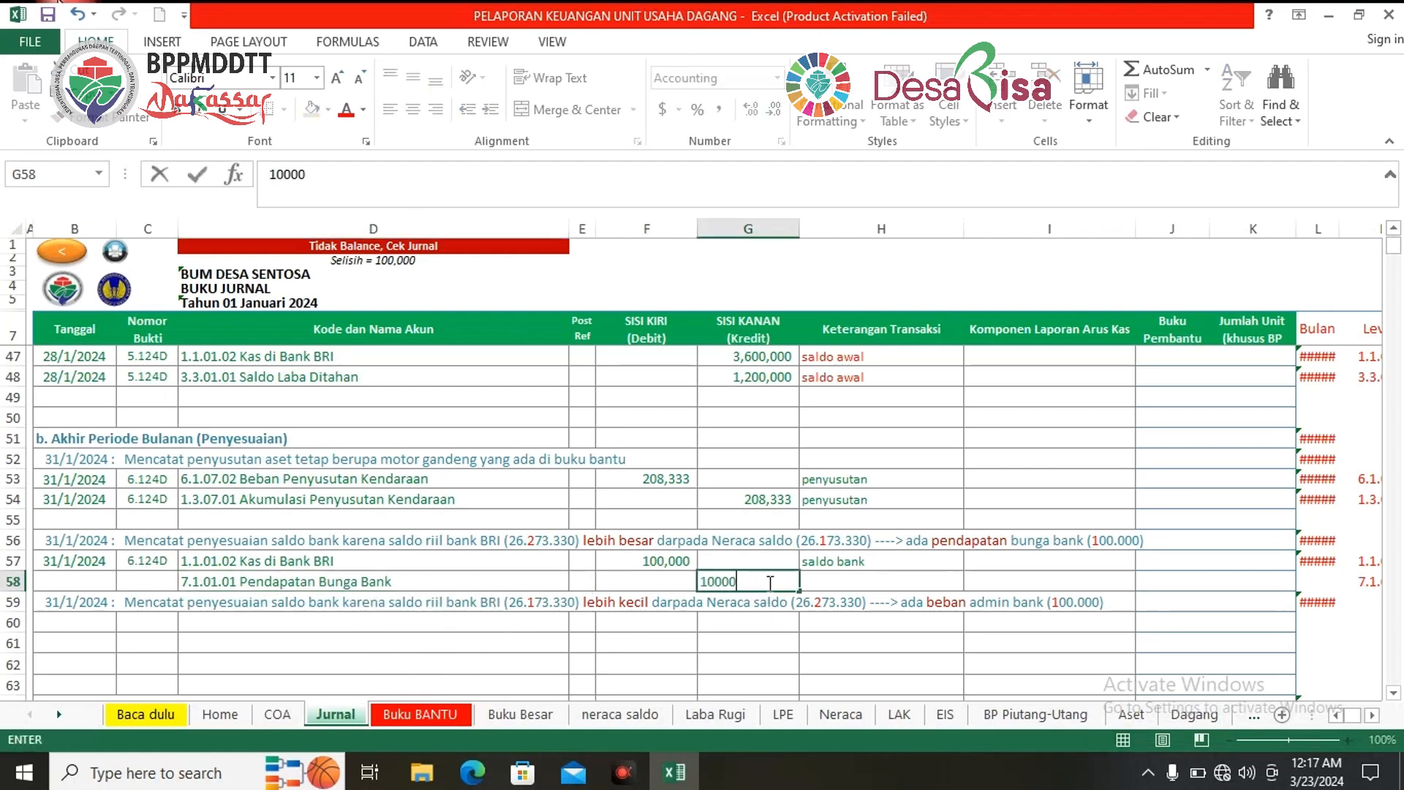
click(939, 560)
drag(966, 573, 964, 589)
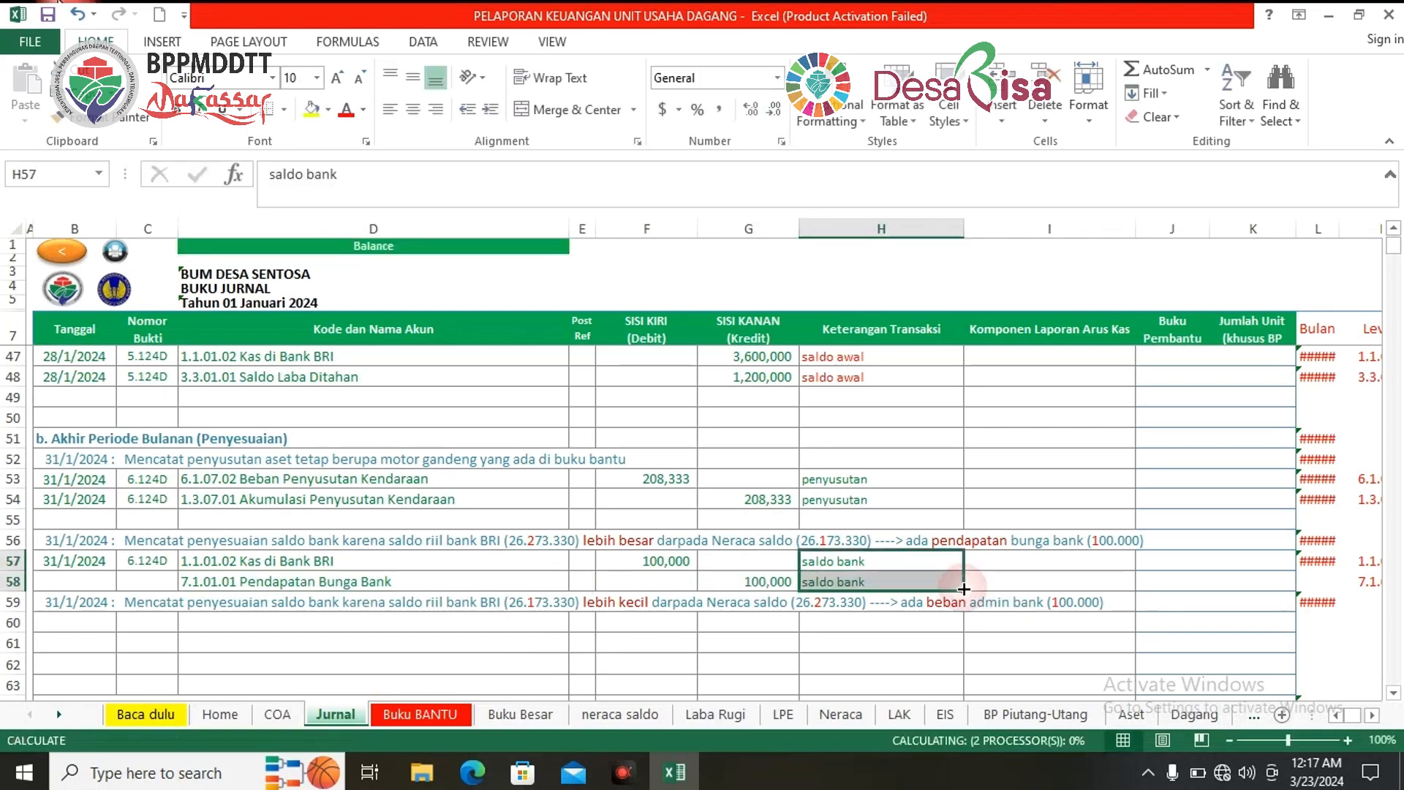
Step: Copy the date 31/1/2024 from row 57 into row 58
click(92, 563)
key(ctrl+c)
click(92, 582)
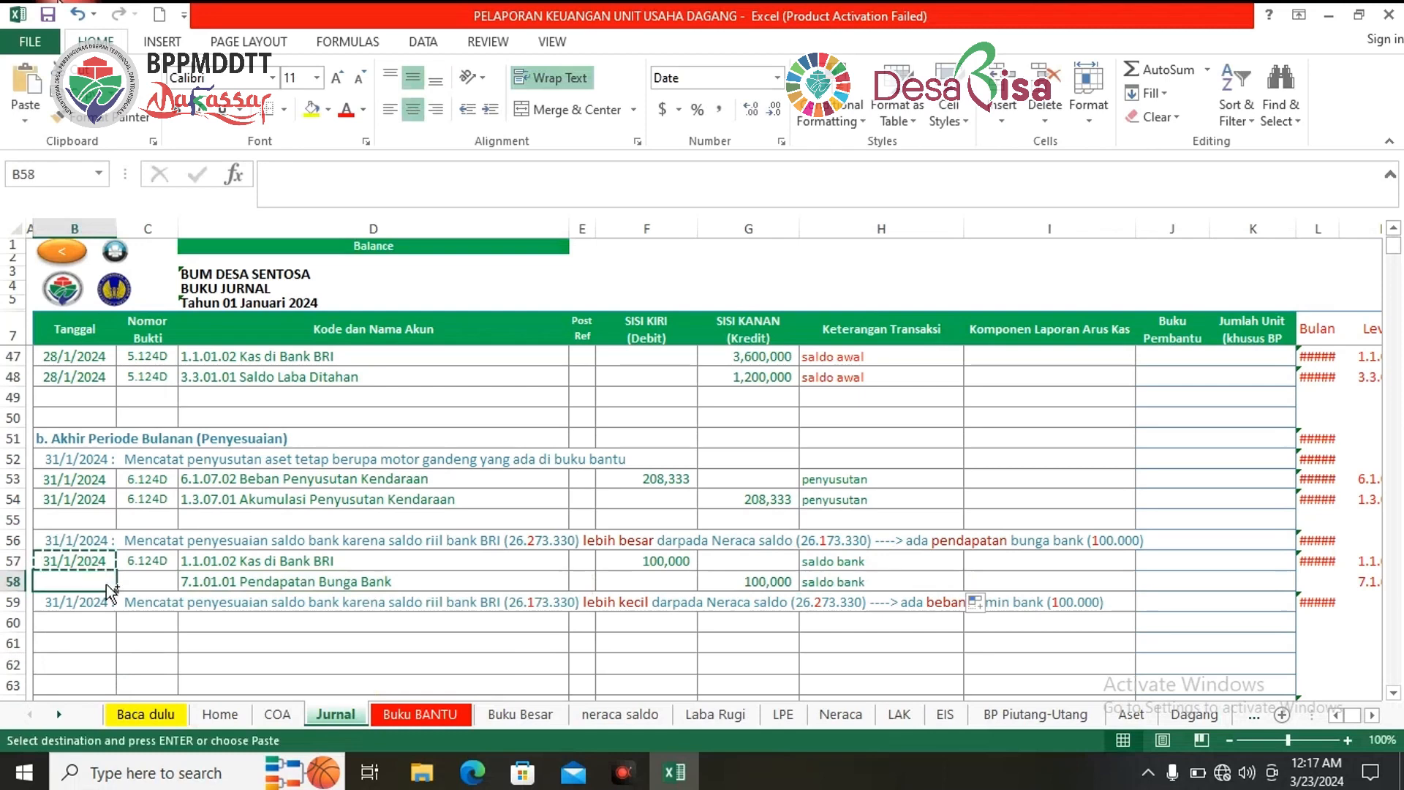
key(ctrl+v)
click(381, 661)
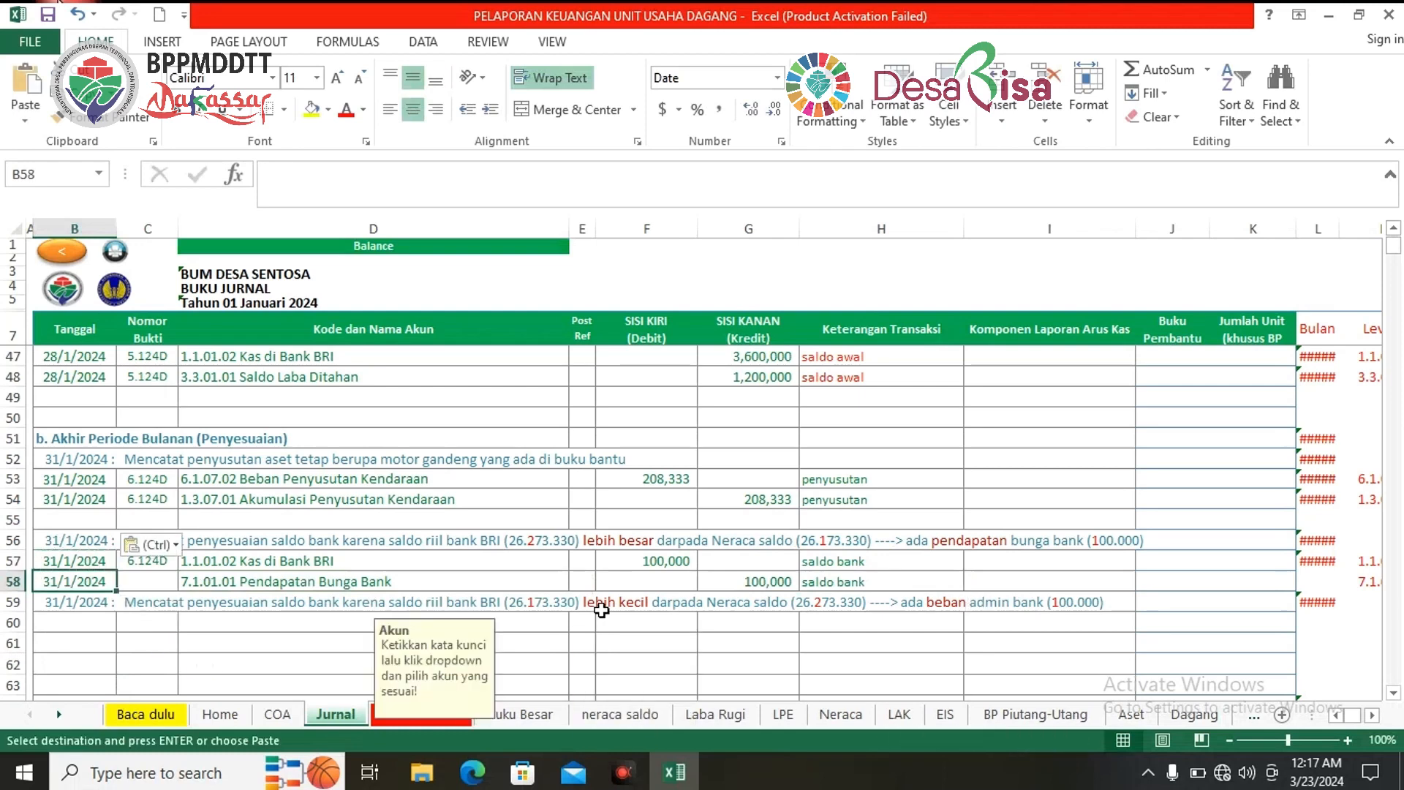
Step: Copy the date of row 58 into row 60 for the bank admin fee adjustment
scroll(863, 576, down, 1)
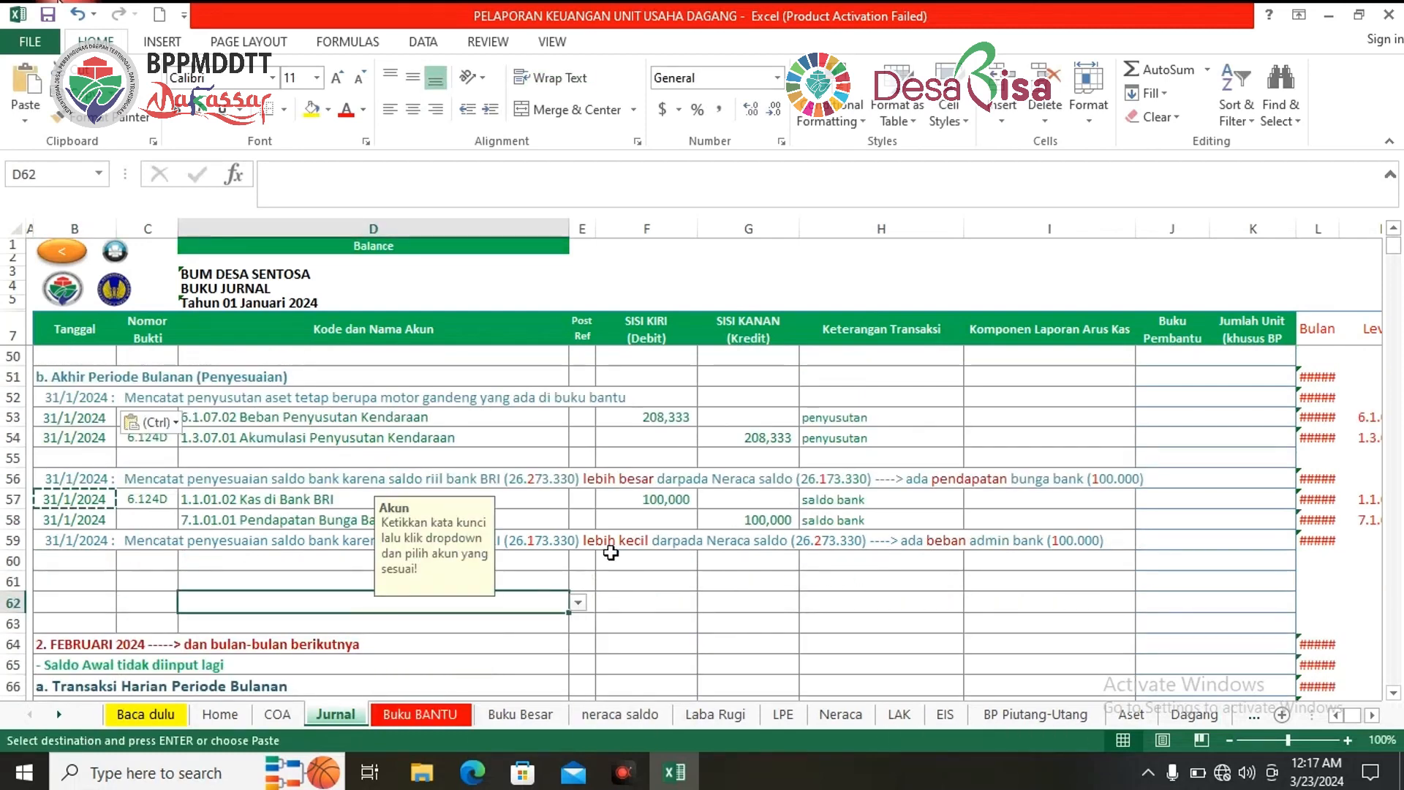
scroll(201, 571, down, 2)
click(202, 570)
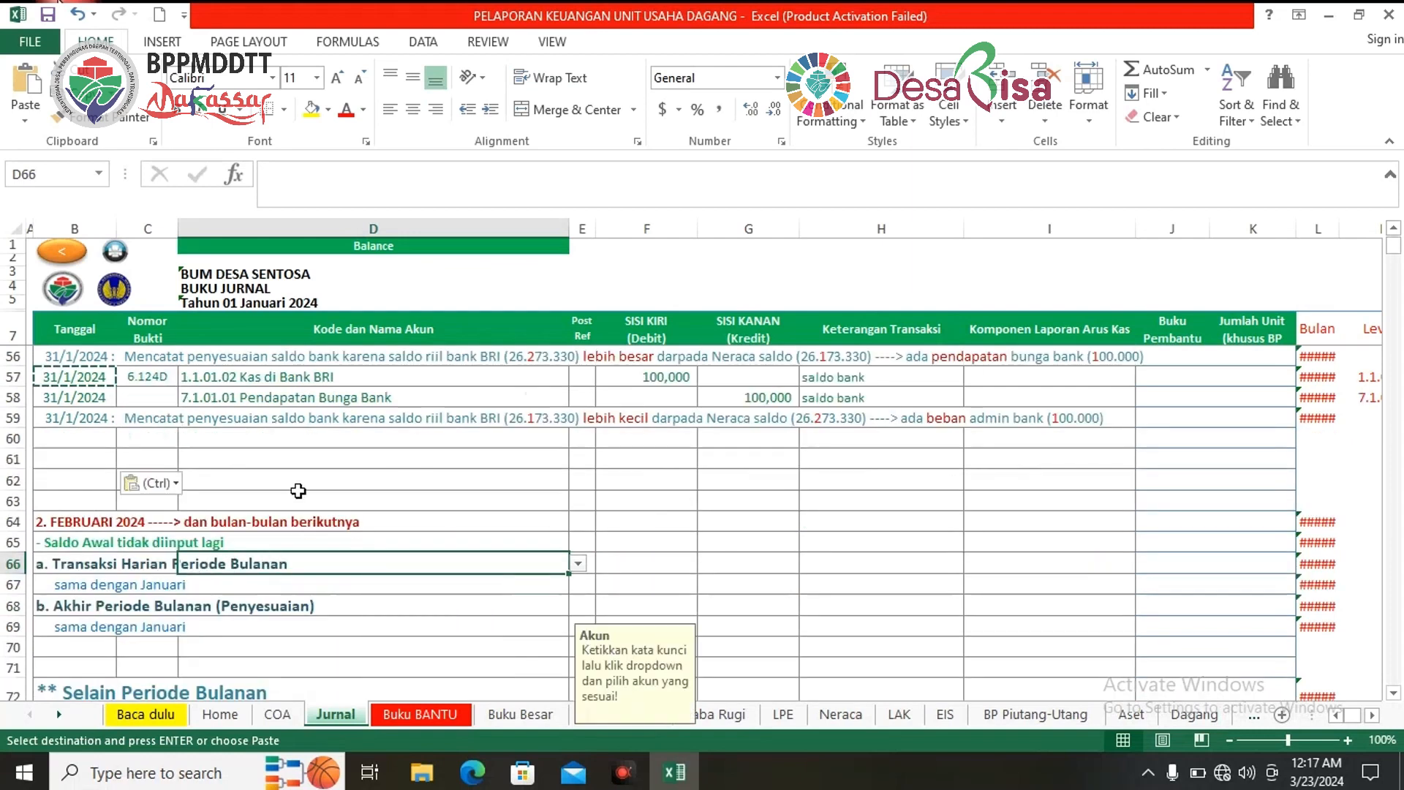
scroll(293, 454, up, 1)
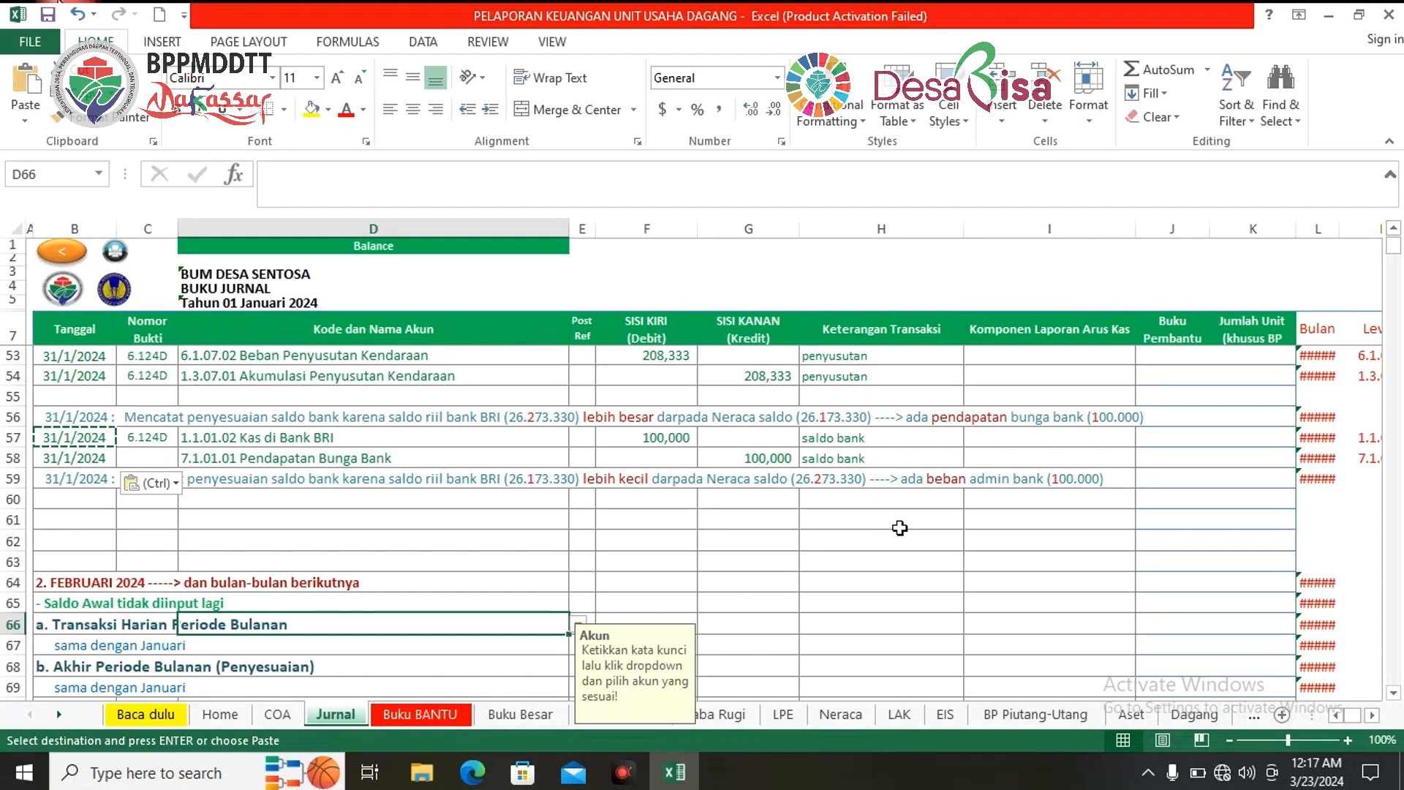
click(205, 521)
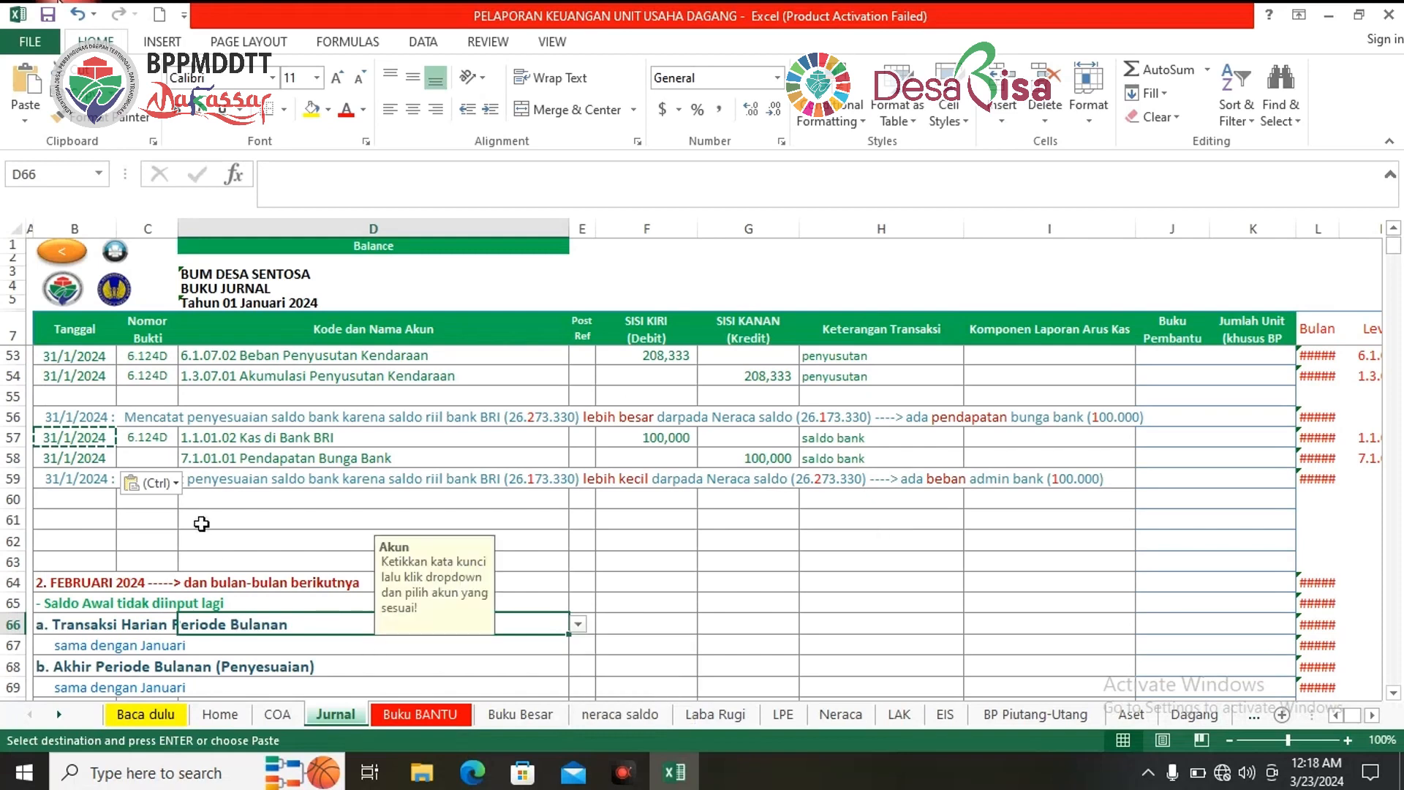
click(94, 504)
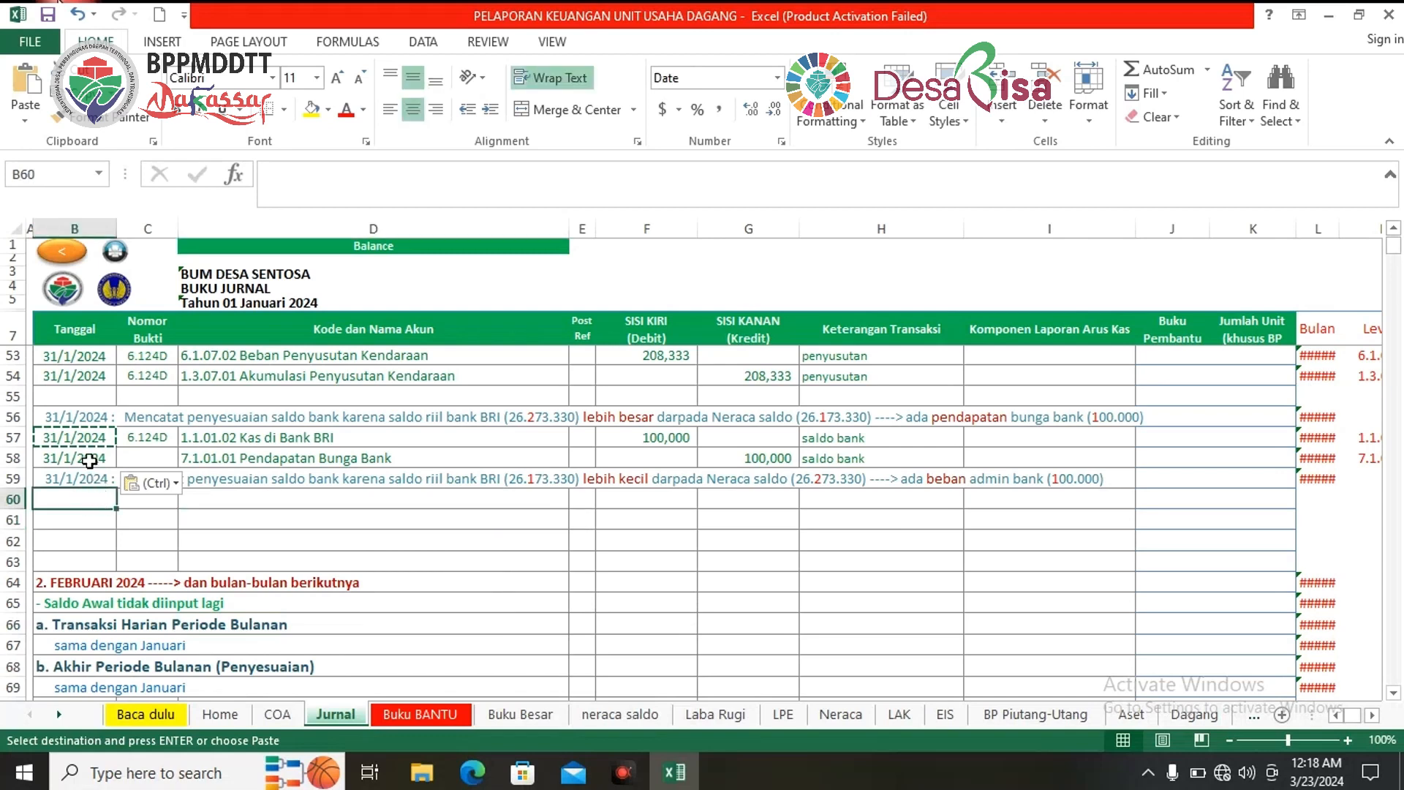
click(89, 459)
key(ctrl+c)
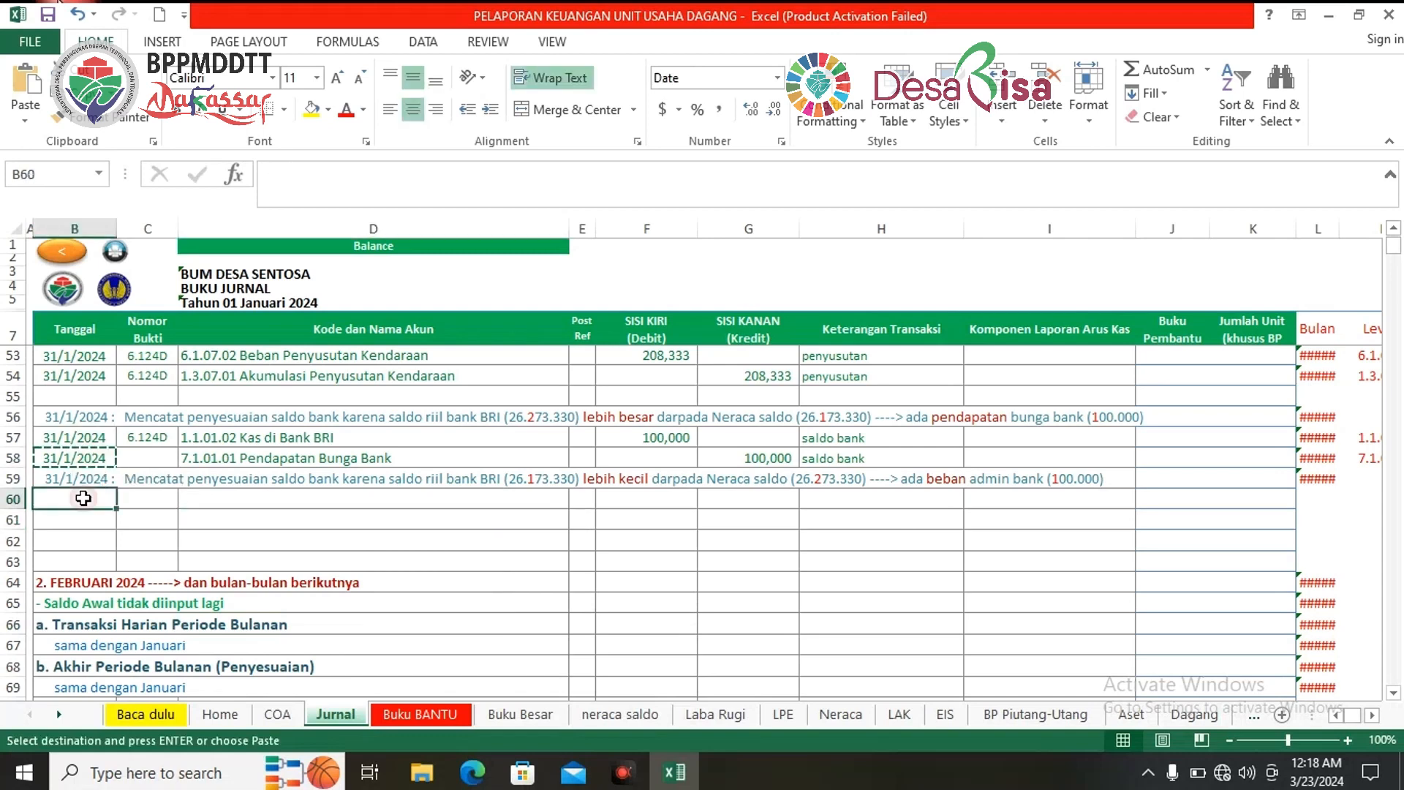
click(85, 502)
key(ctrl+v)
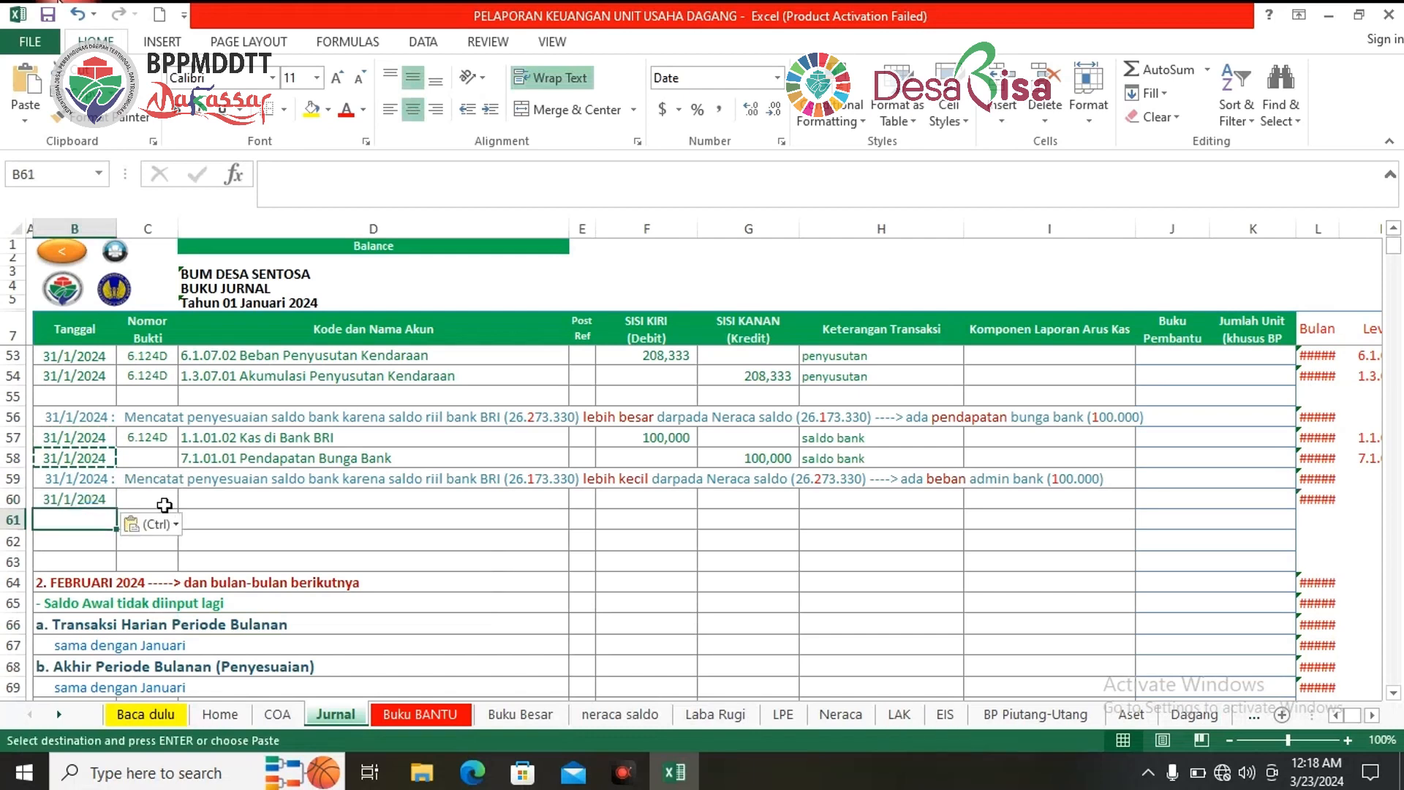
Step: Fill Nomor Bukti 6.124D from row 57 down to row 58 and copy it into row 60
click(161, 502)
click(150, 437)
drag(177, 447, 167, 470)
key(ctrl+c)
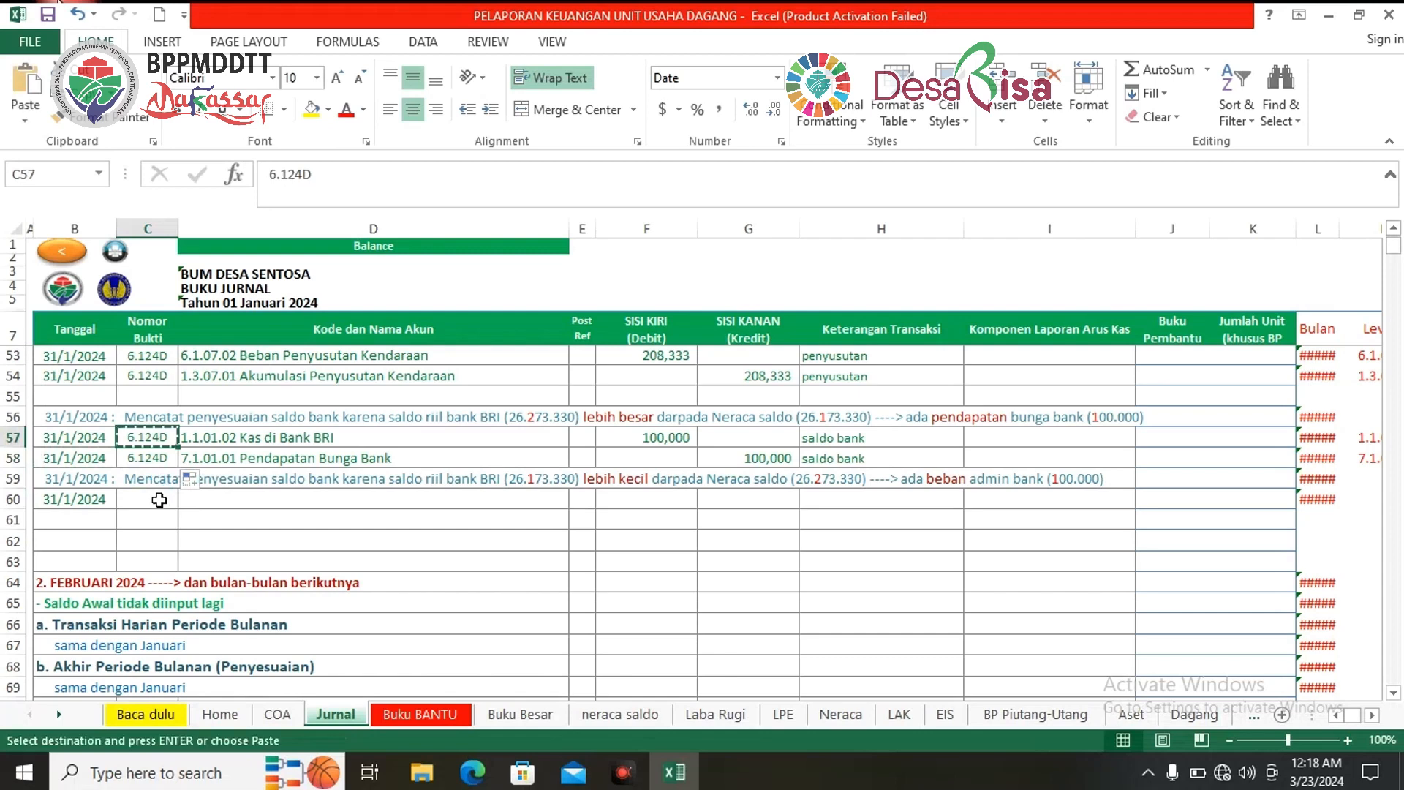
click(150, 498)
key(ctrl+v)
key(Down)
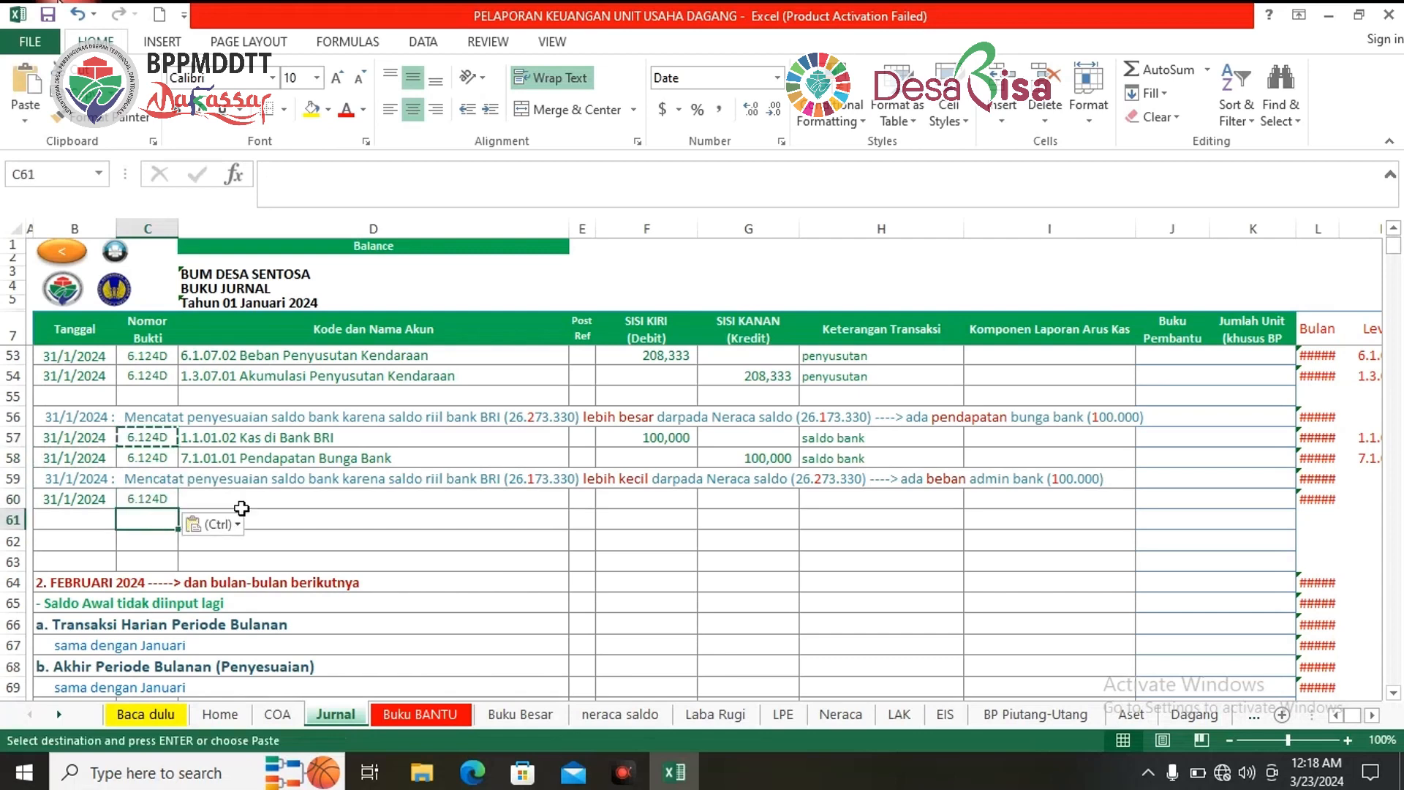
Step: Look up "beban admin" in row 60 and set its account to 7.2.01.01 Beban Admin Bank
click(249, 503)
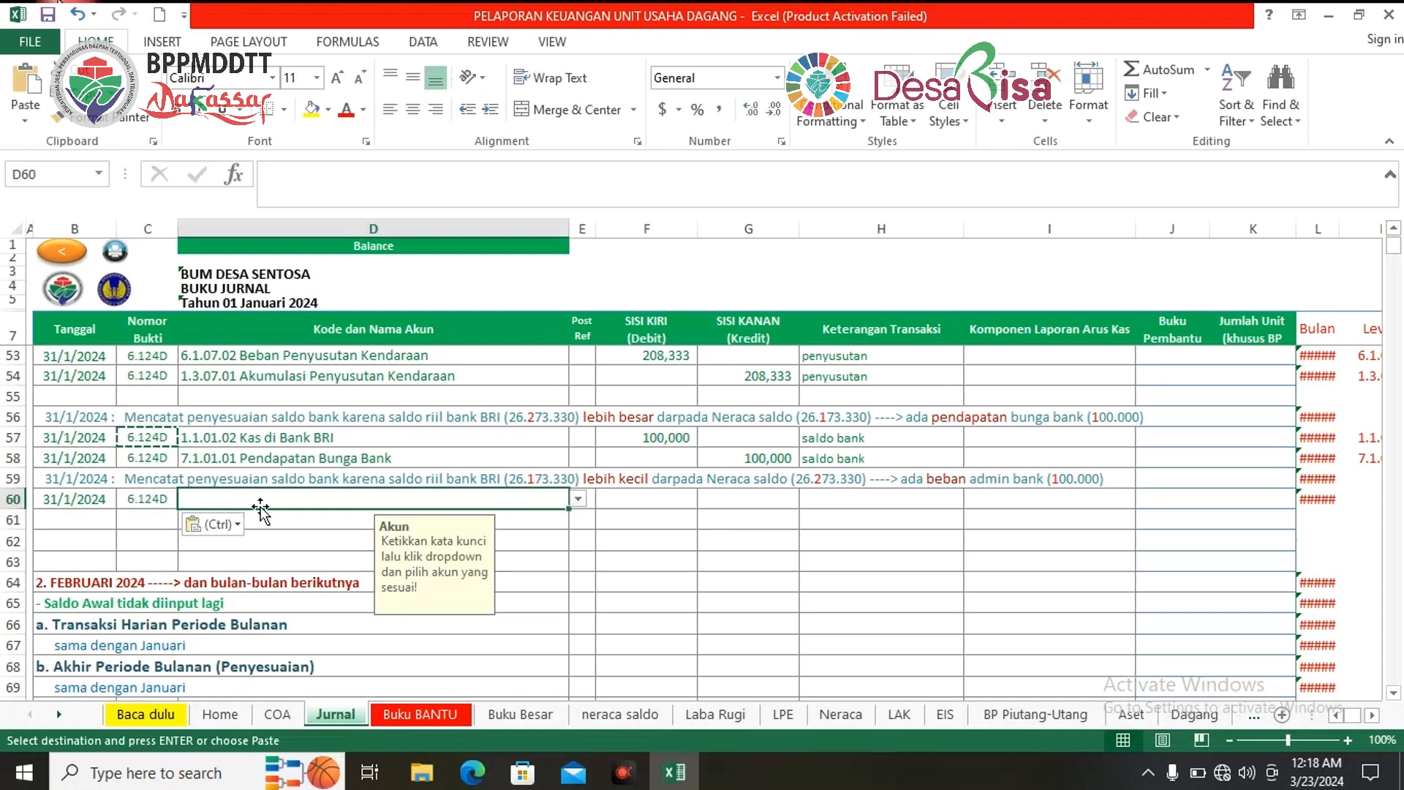
text(be)
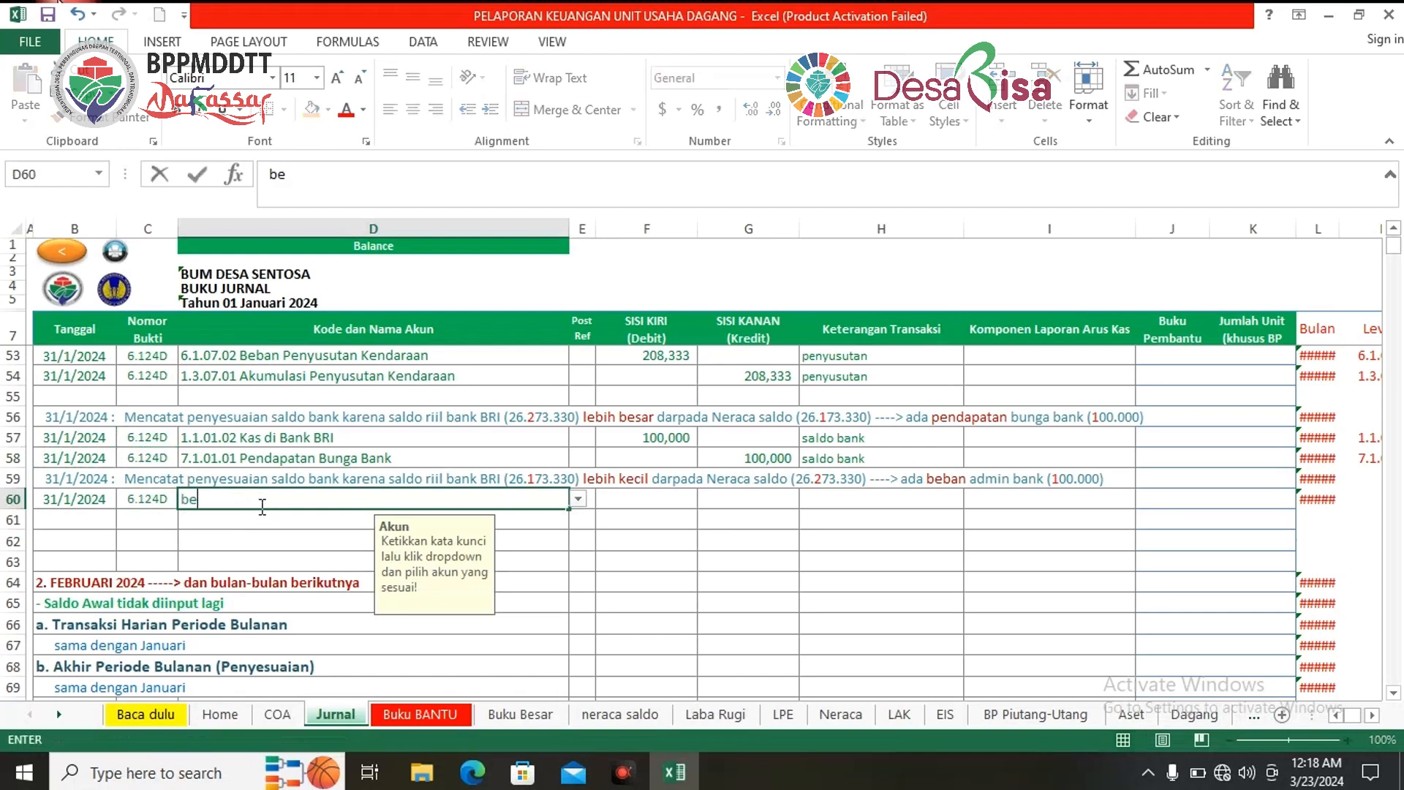
text(ban admin)
click(579, 501)
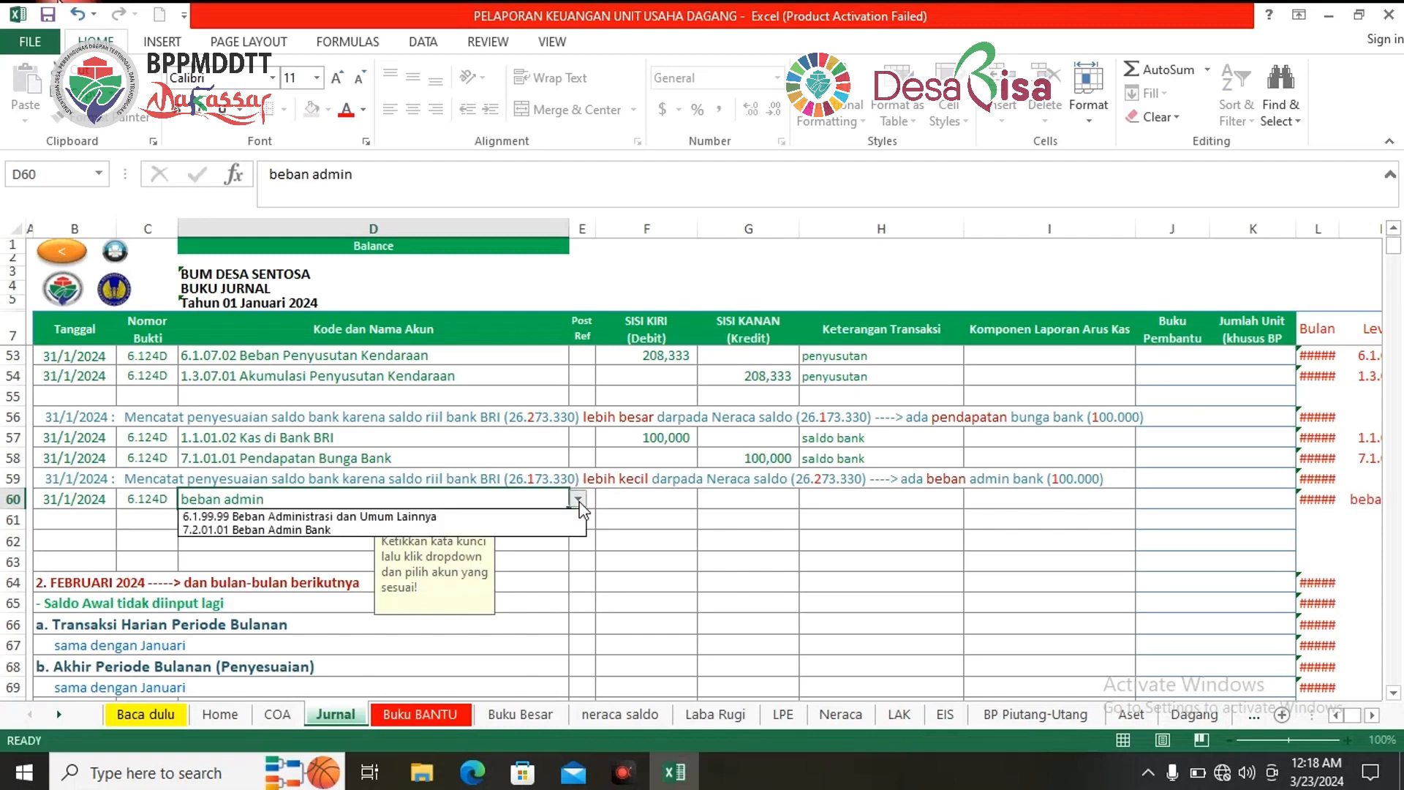
click(323, 531)
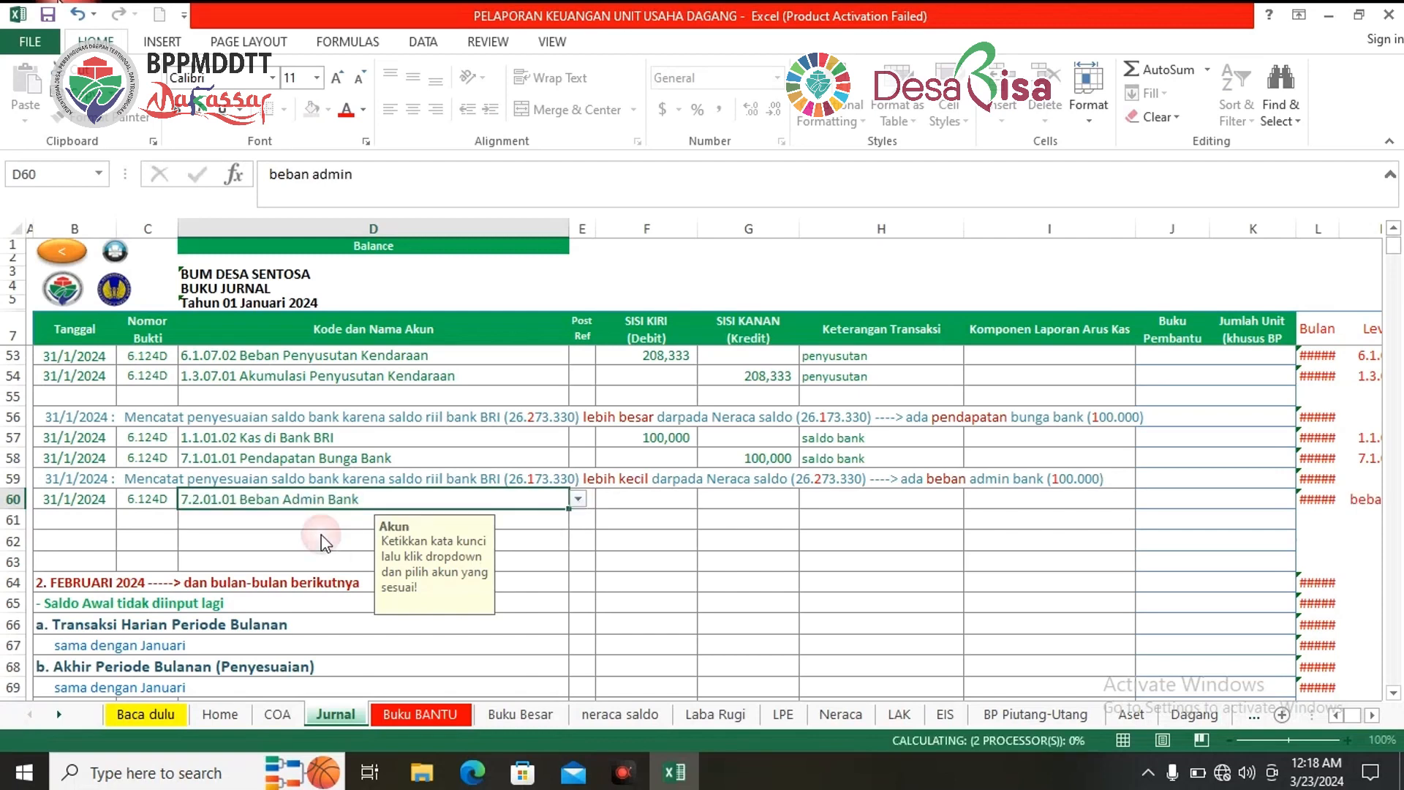
Step: Enter a debit of 100000 and the transaction description "saldo bank" for Beban Admin Bank in row 60
click(668, 568)
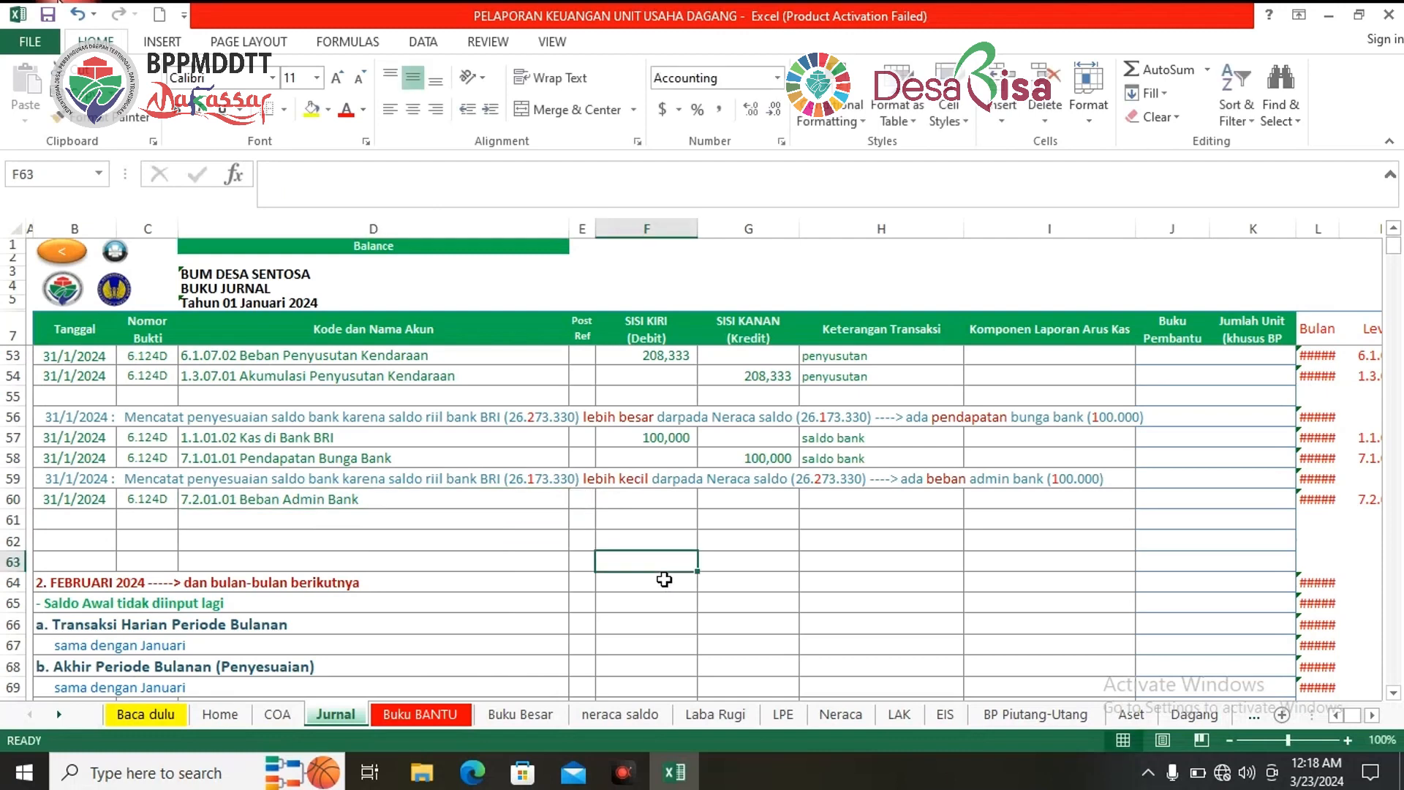
click(666, 498)
text(10000)
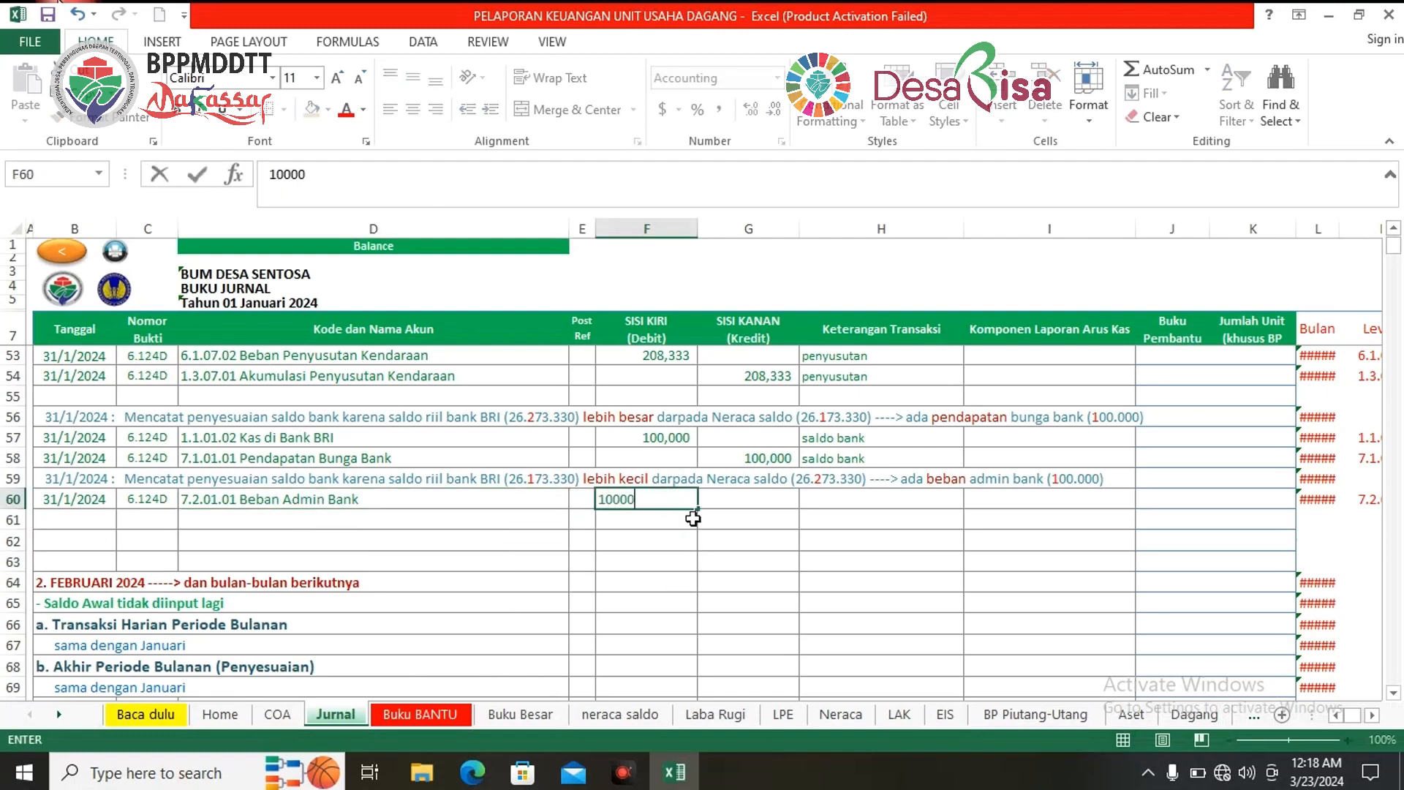
text(0)
key(ctrl+Return)
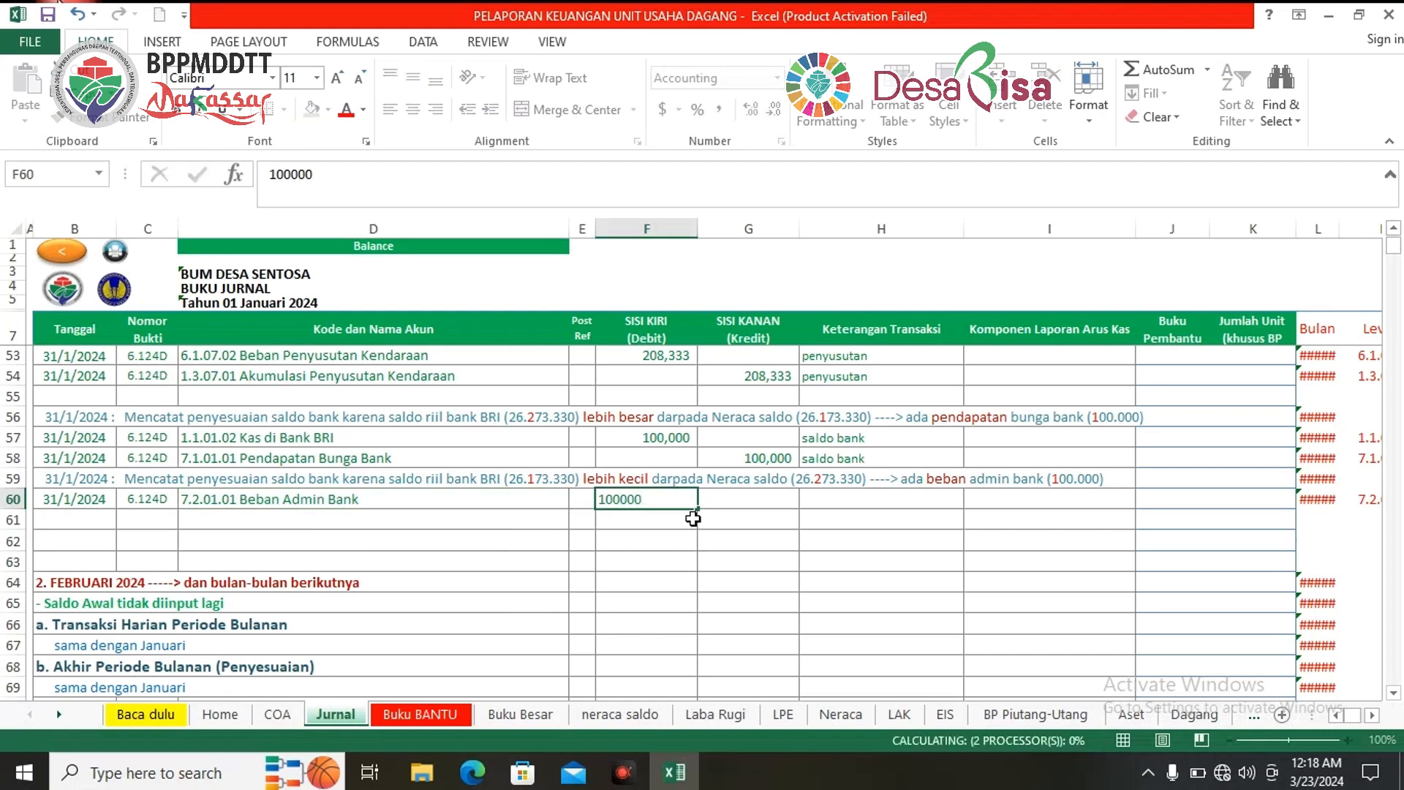
click(858, 501)
text(saldo bank)
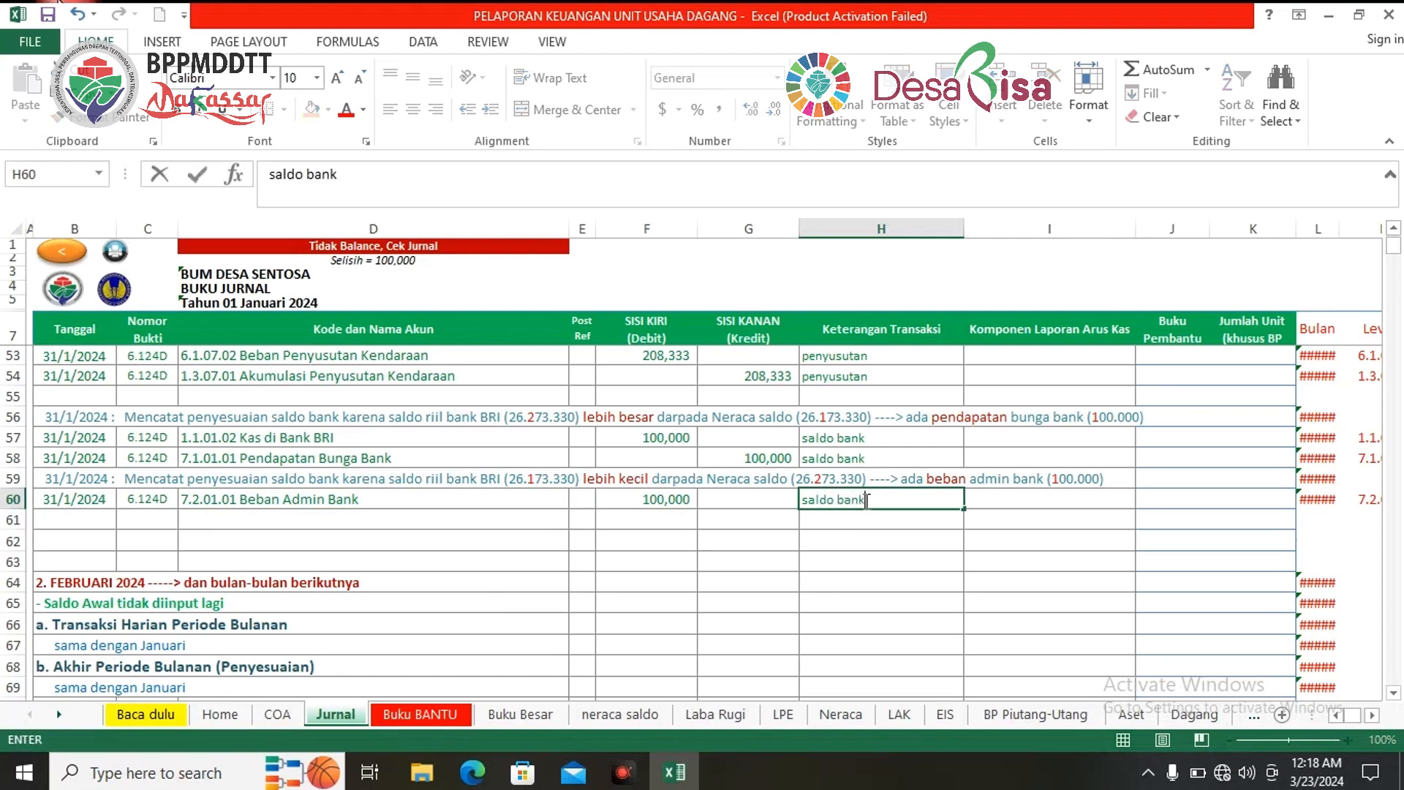
click(950, 553)
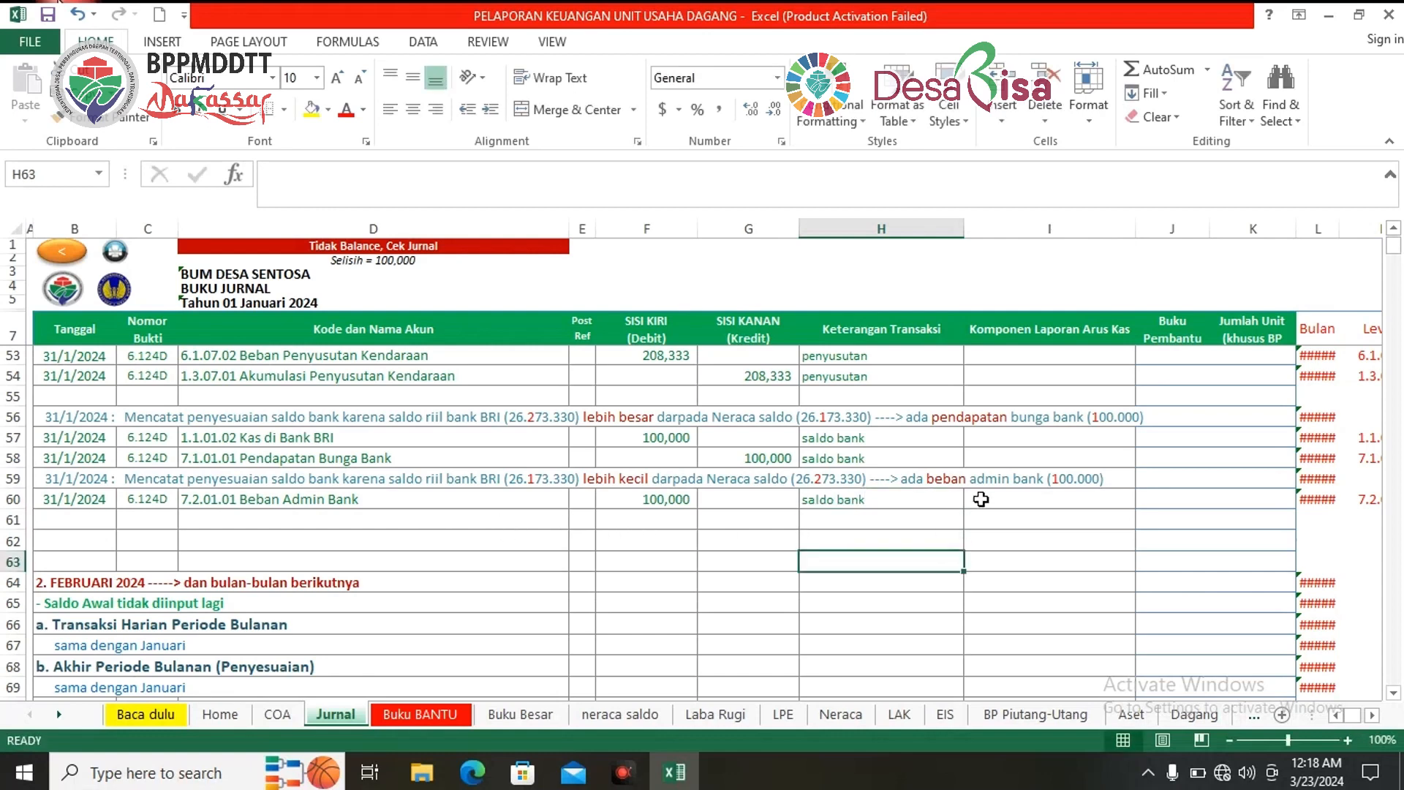
Step: Set the cash flow component of Kas di Bank BRI in row 57 to Kas_Masuk_Operasi, penerimaan kas dari bunga bank
click(1010, 438)
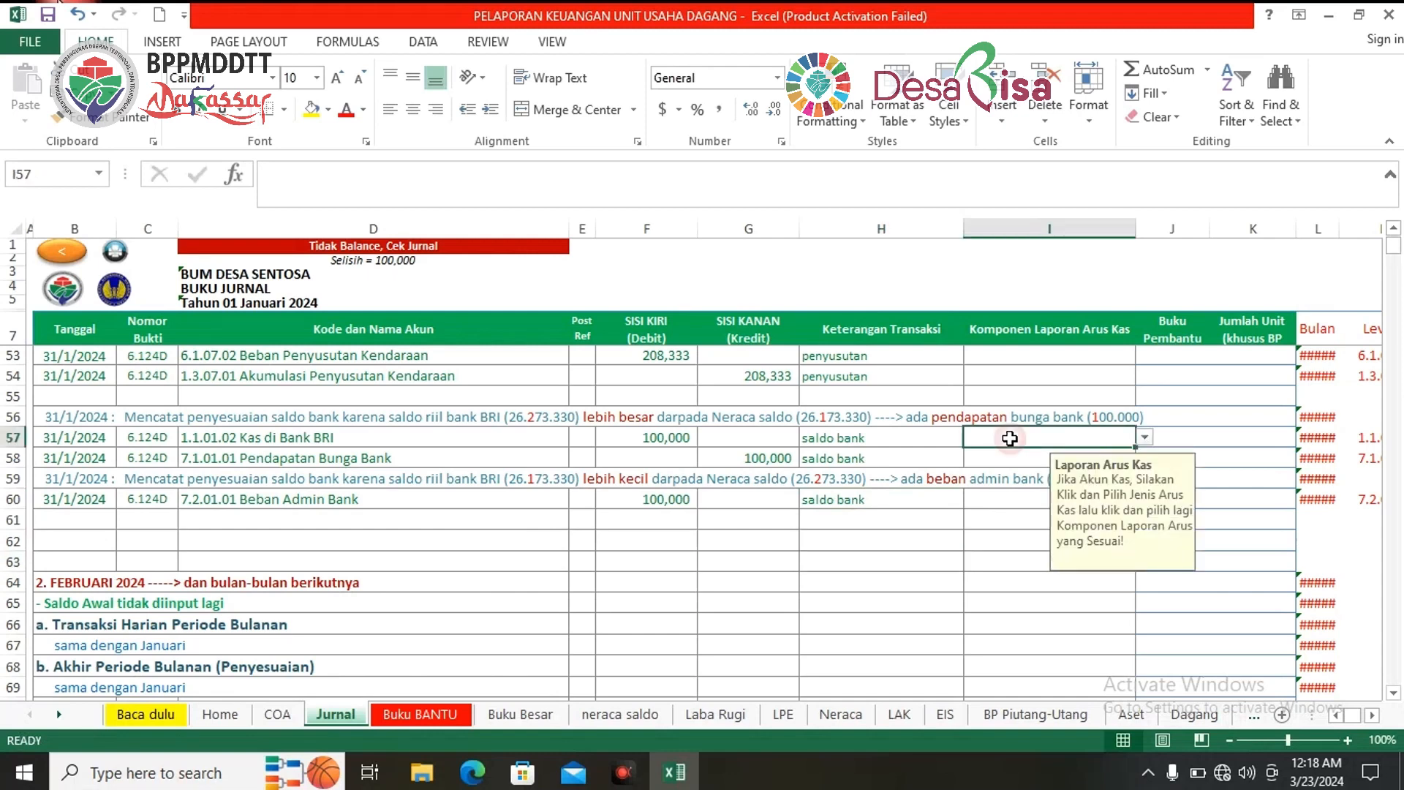
click(1145, 438)
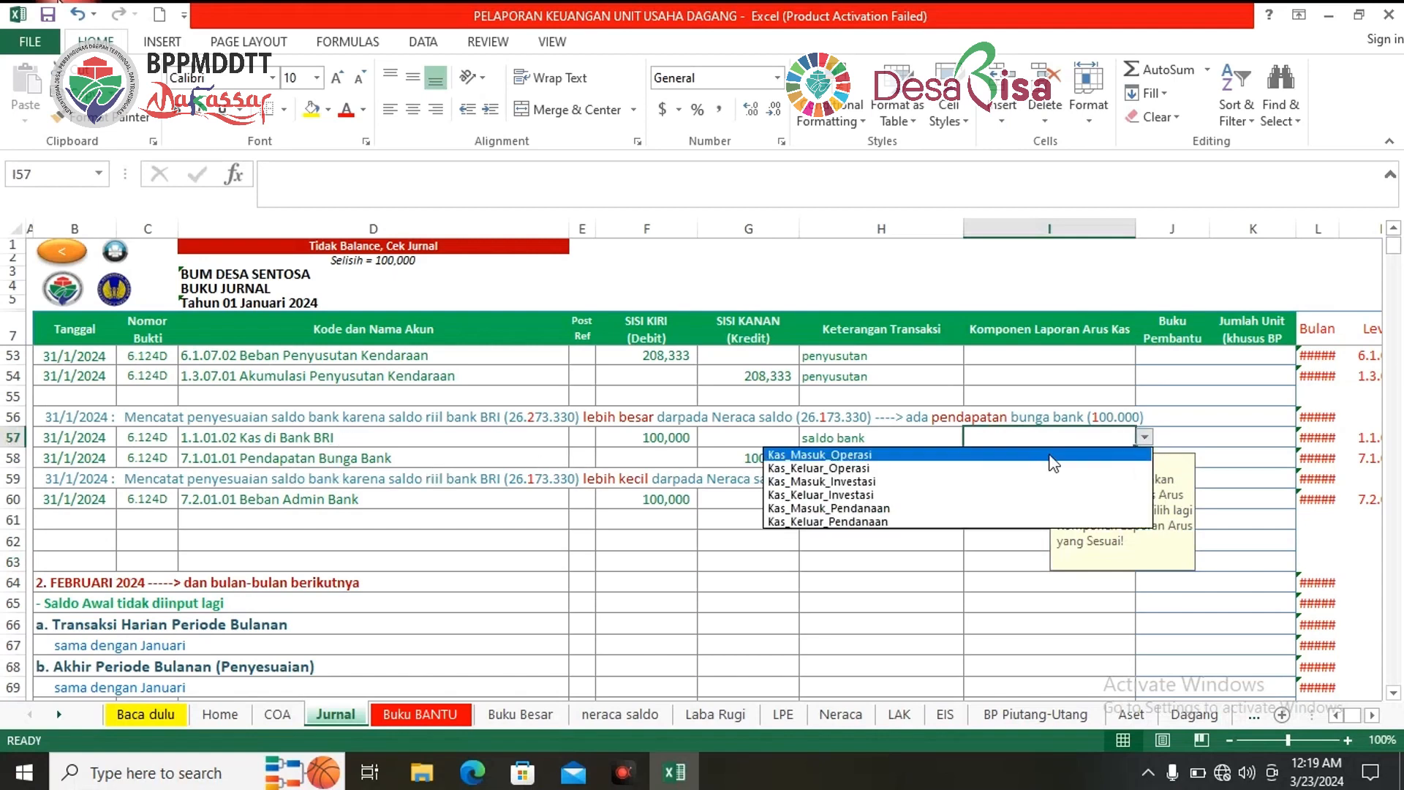
click(962, 458)
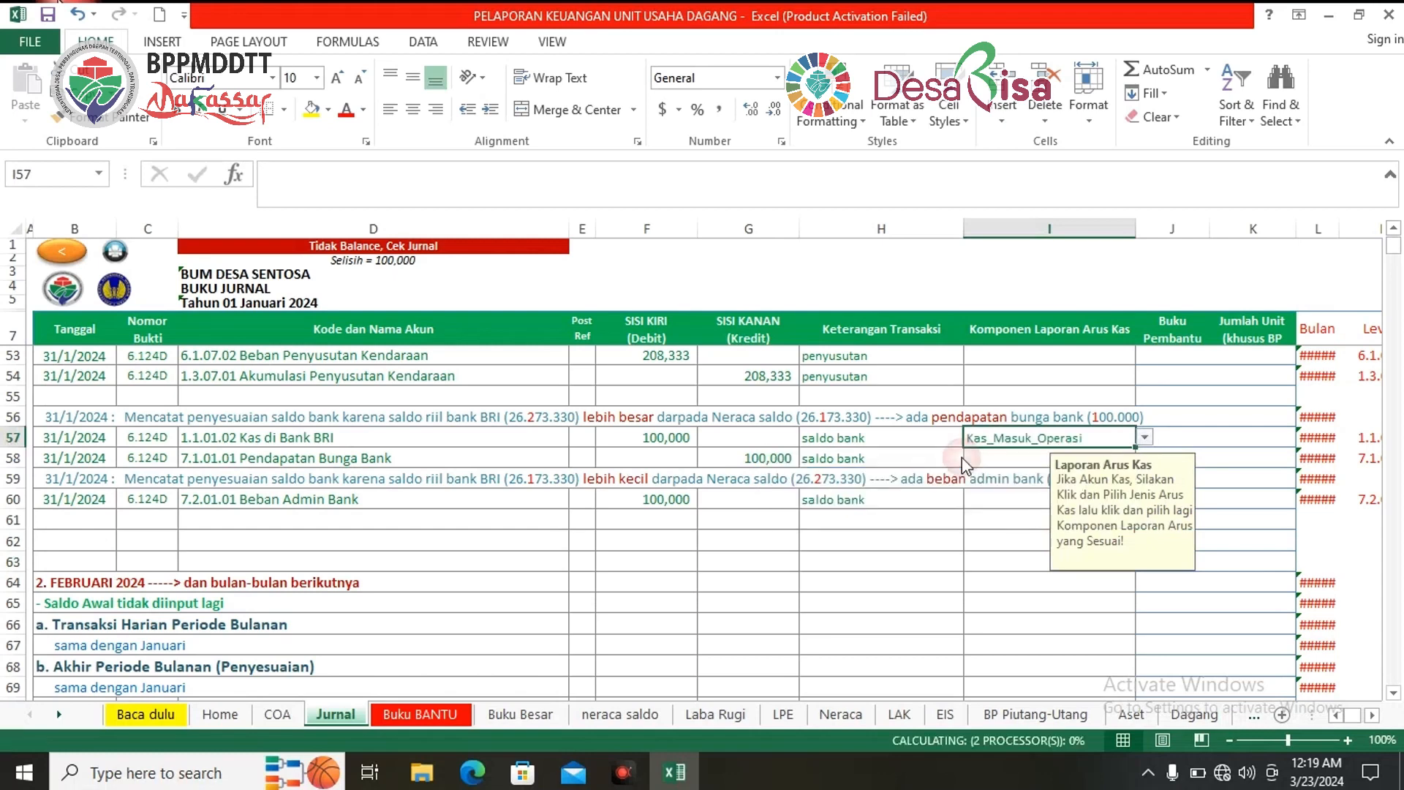
click(1145, 439)
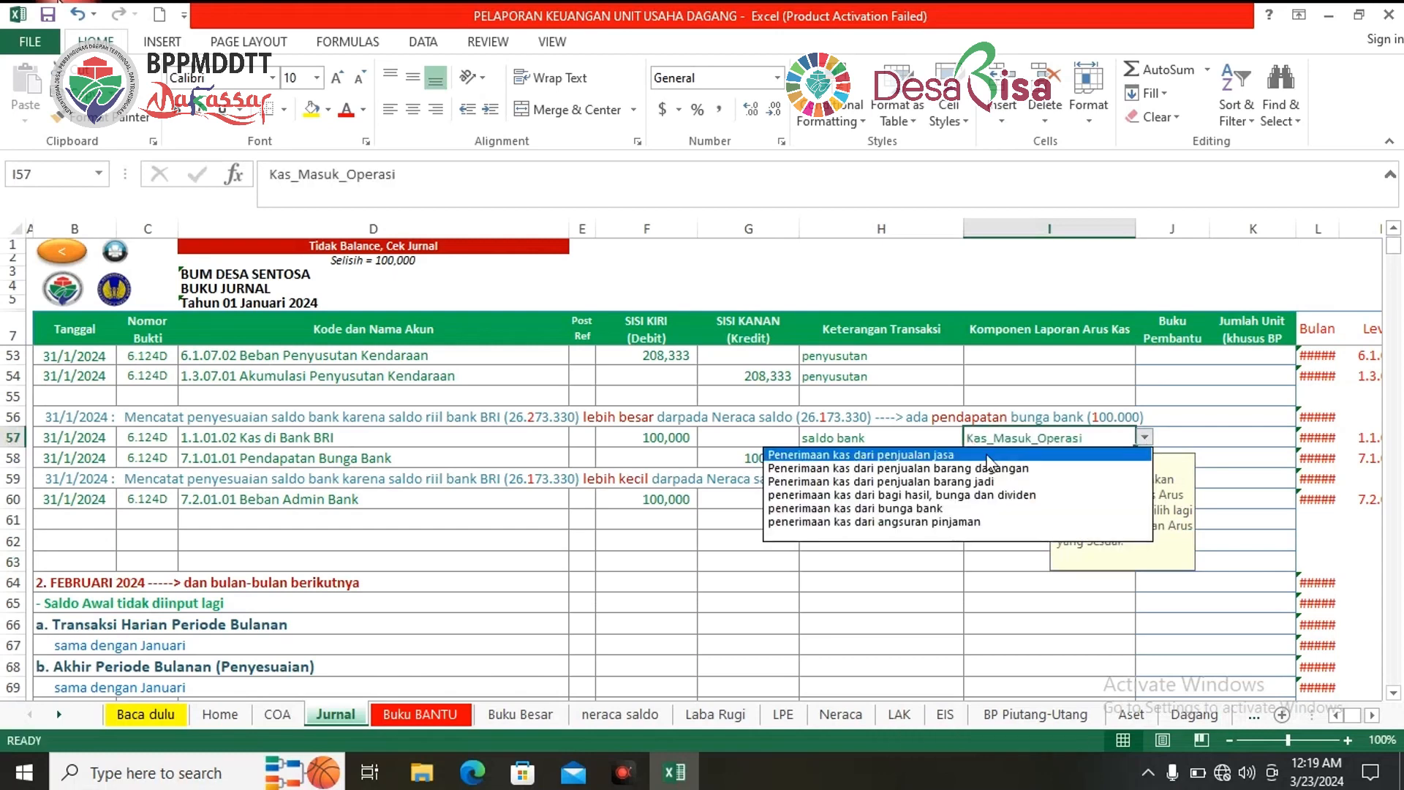
click(947, 512)
click(787, 556)
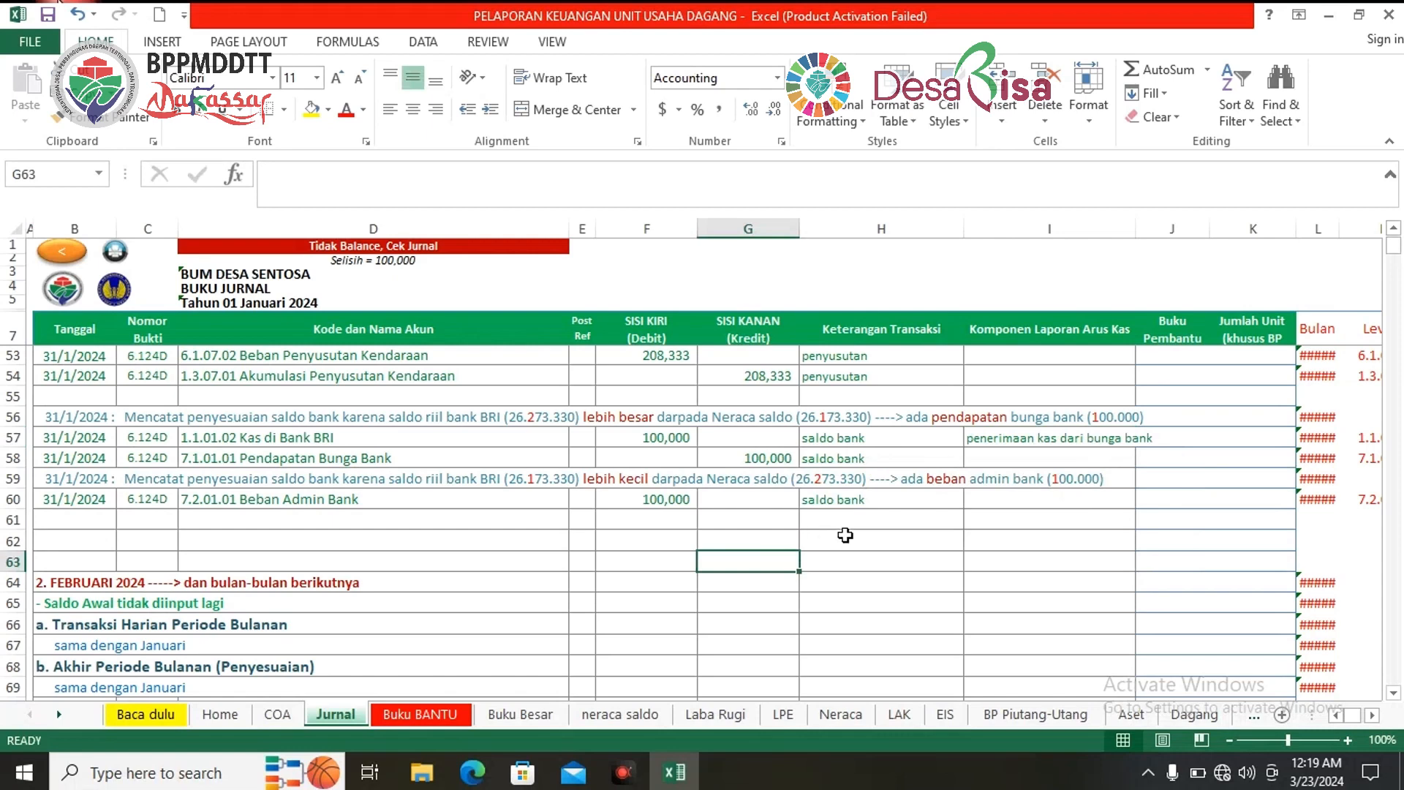
Step: Copy the date 31/1/2024 and Nomor Bukti 6.124D from row 60 into row 61
click(905, 503)
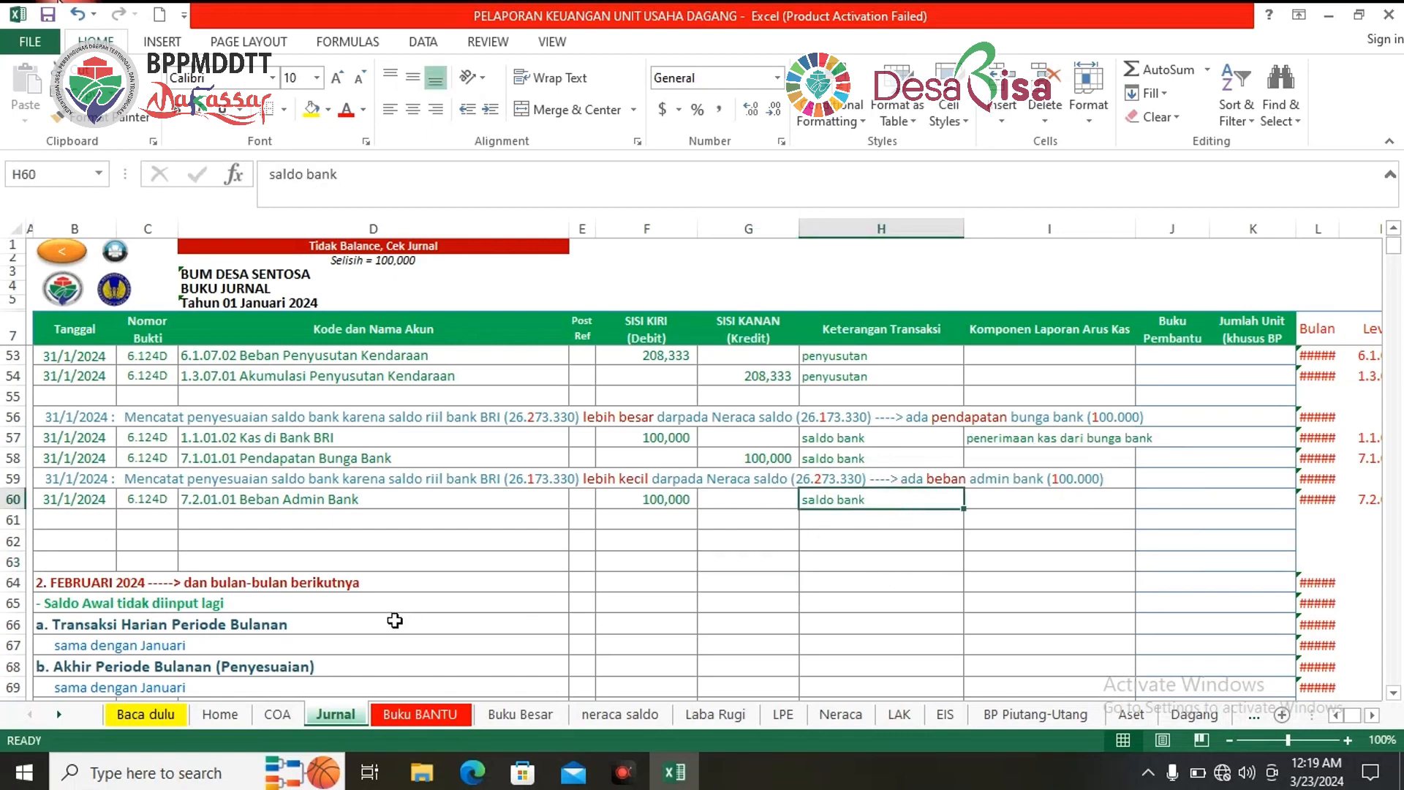
click(612, 606)
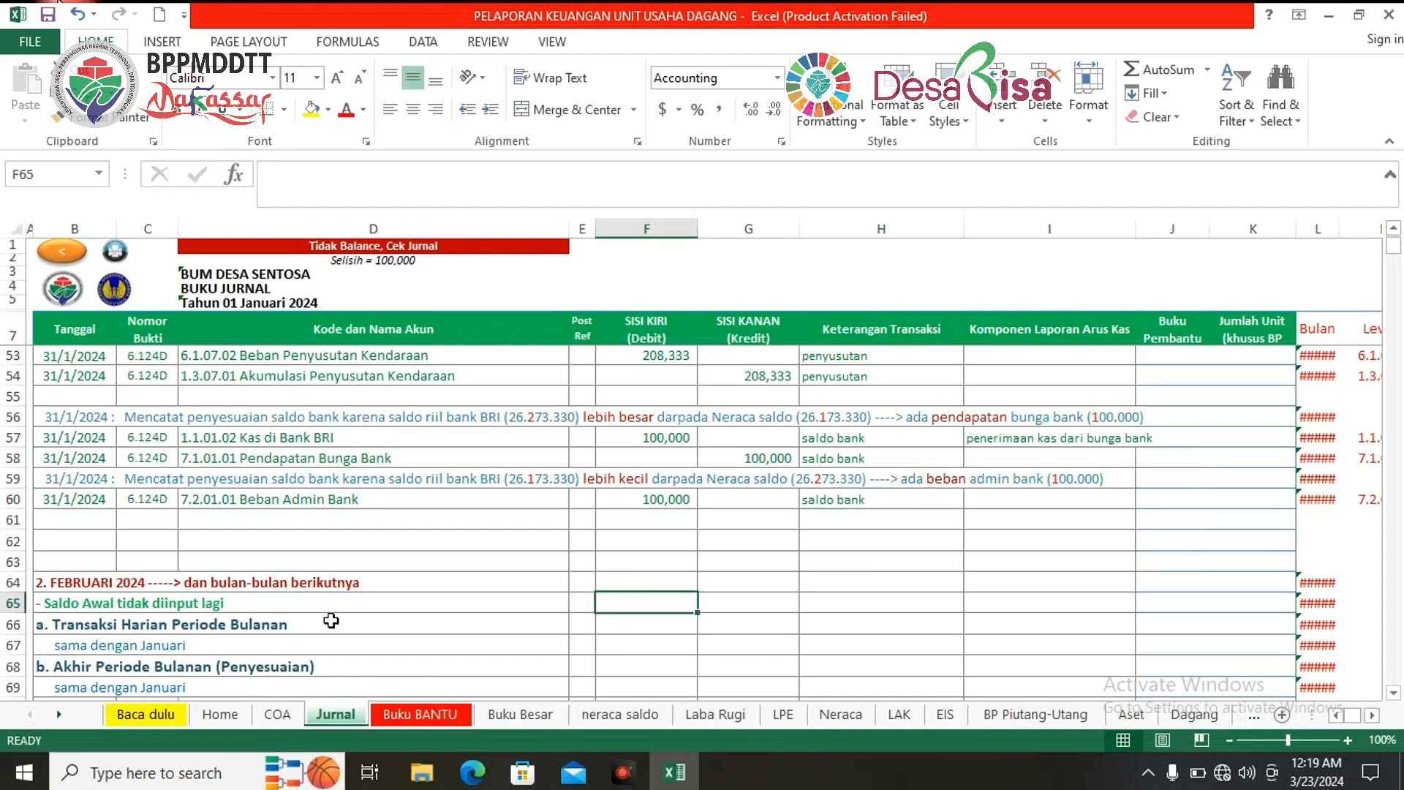
drag(94, 502, 137, 503)
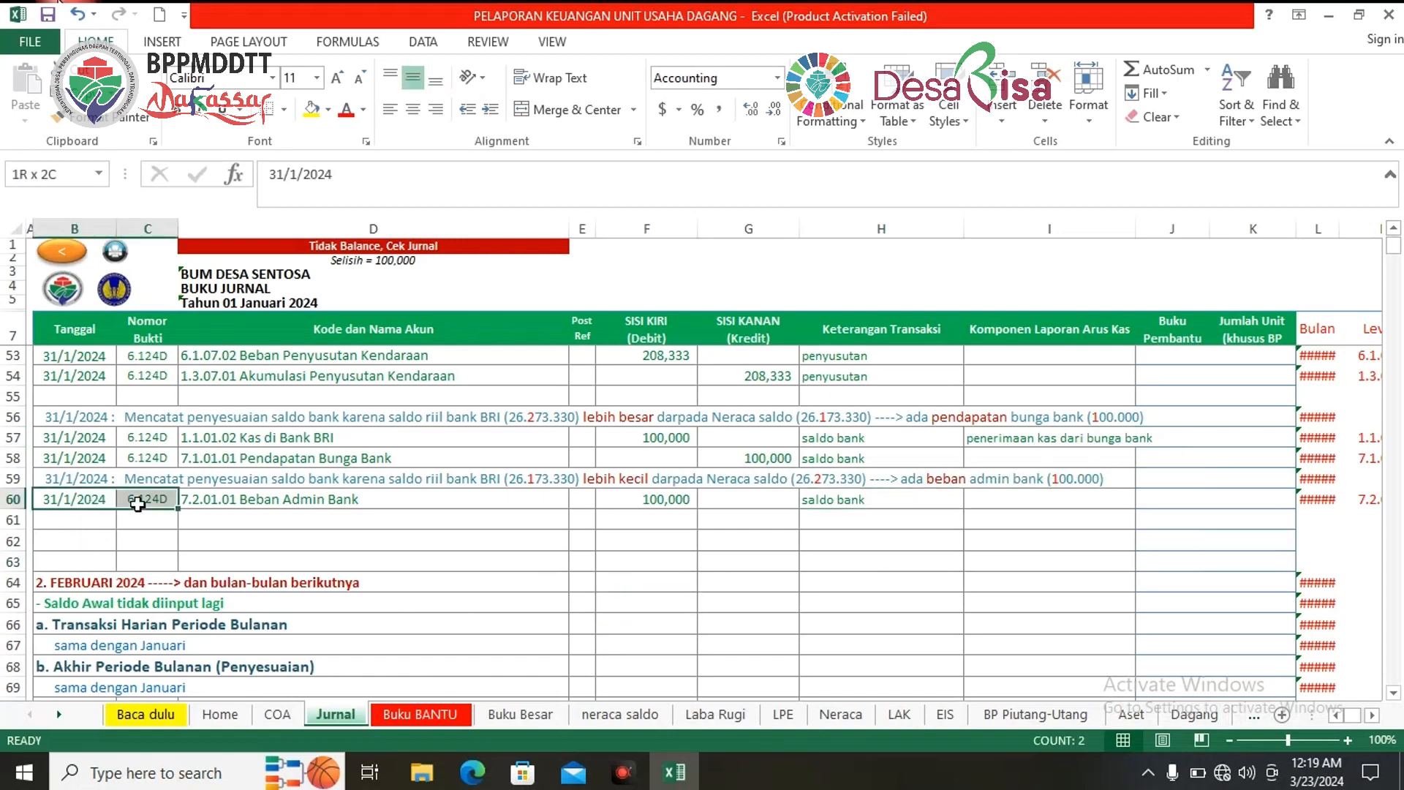
key(ctrl+c)
click(102, 520)
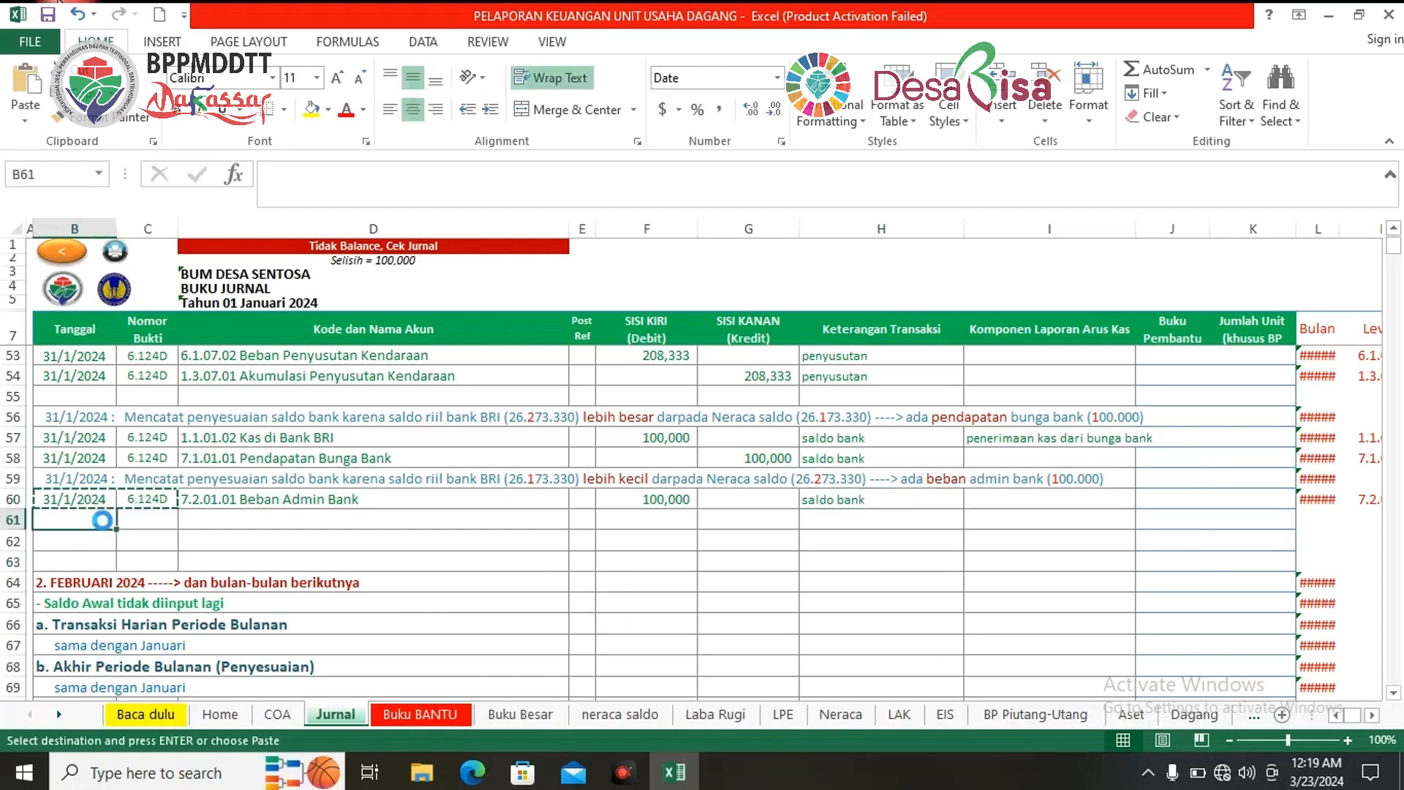
key(ctrl+v)
Step: Look up "bank bri" in row 61 and set its account to 1.1.01.02 Kas di Bank BRI
click(383, 522)
click(380, 520)
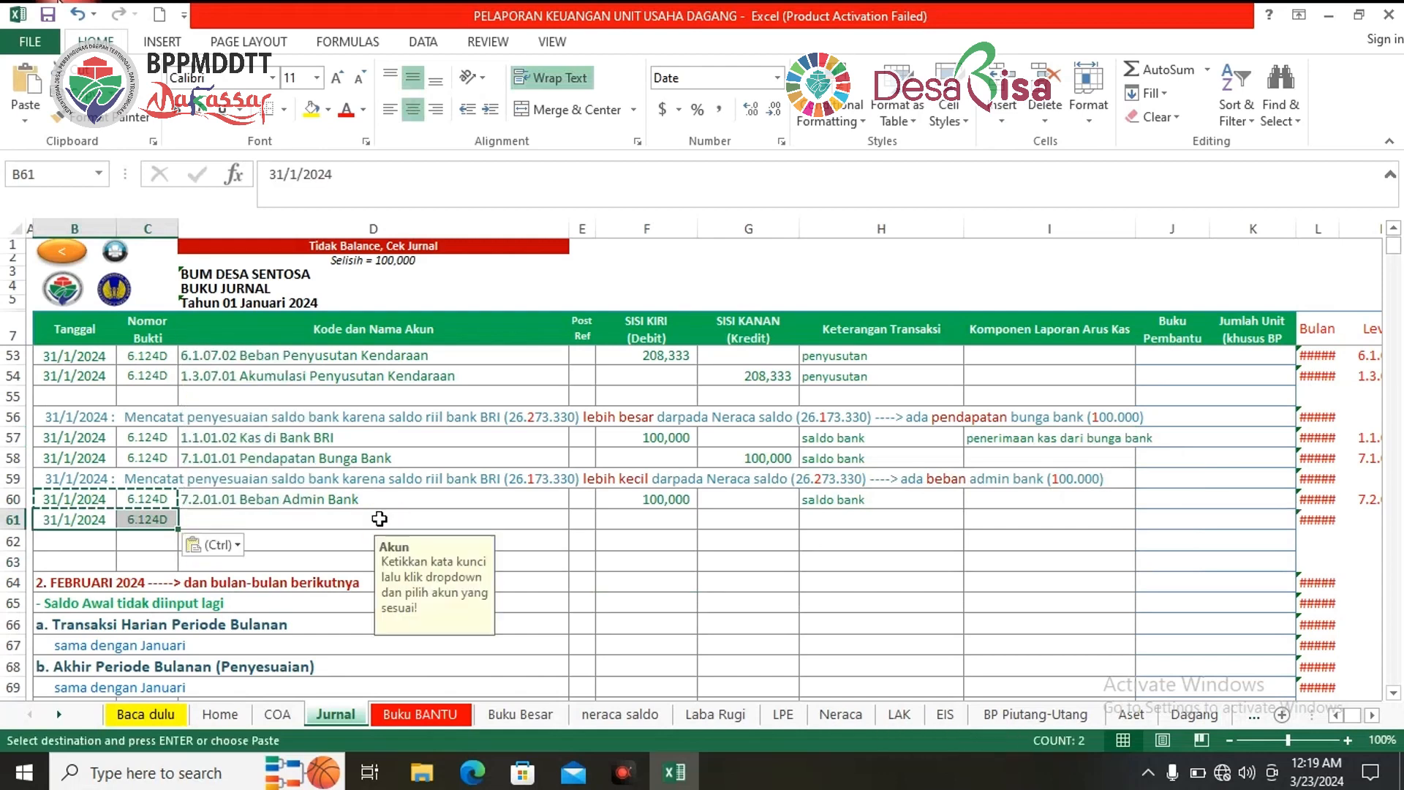
click(379, 519)
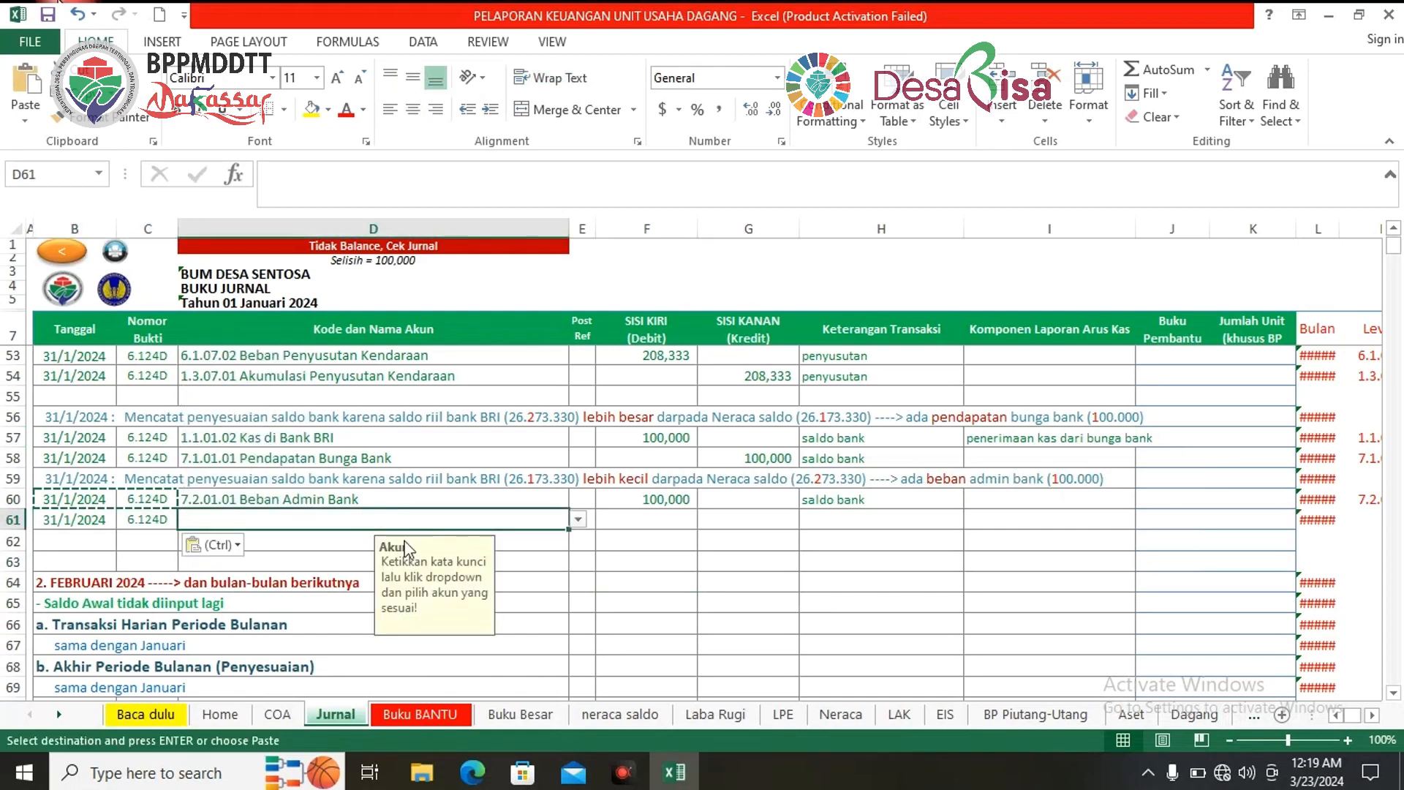
text(bank bri)
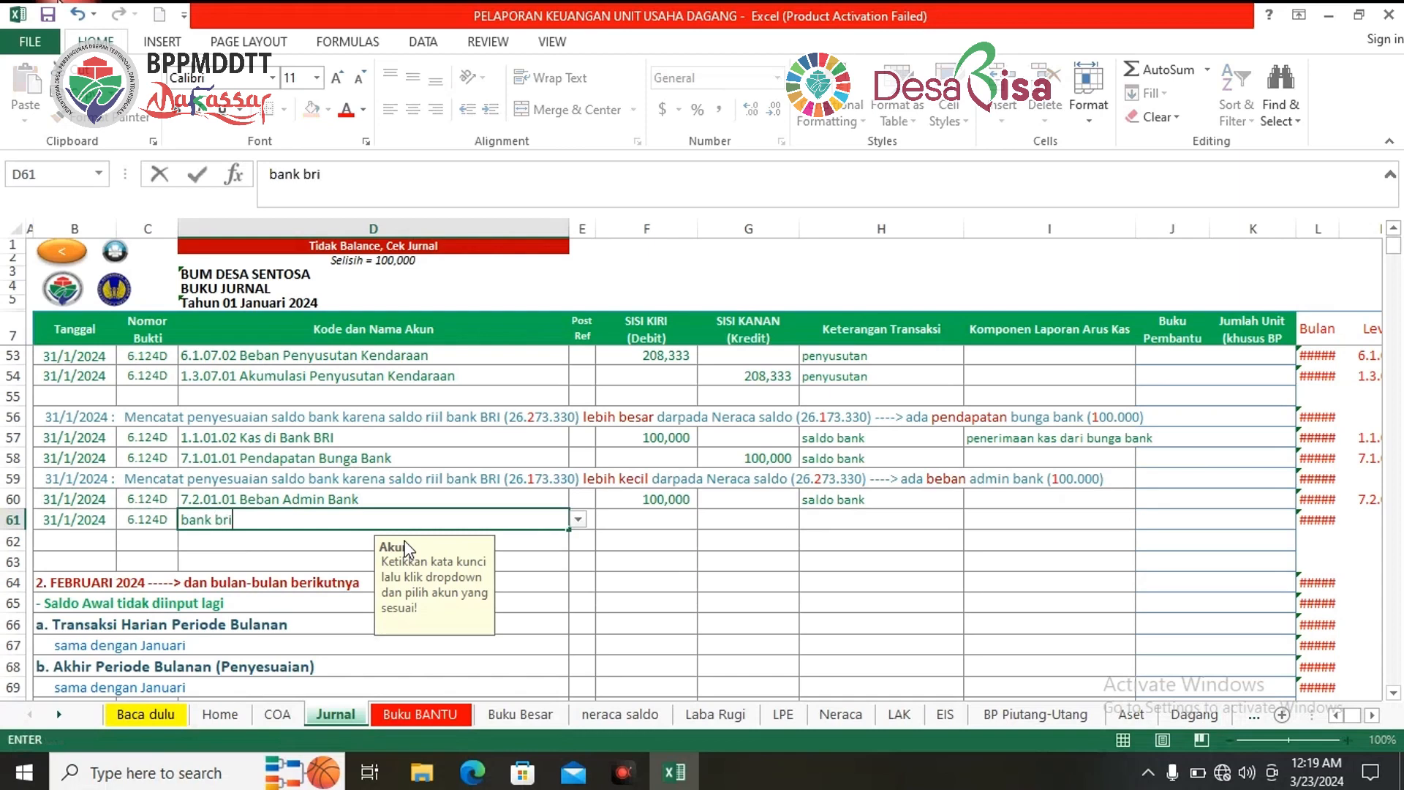
click(577, 519)
click(577, 520)
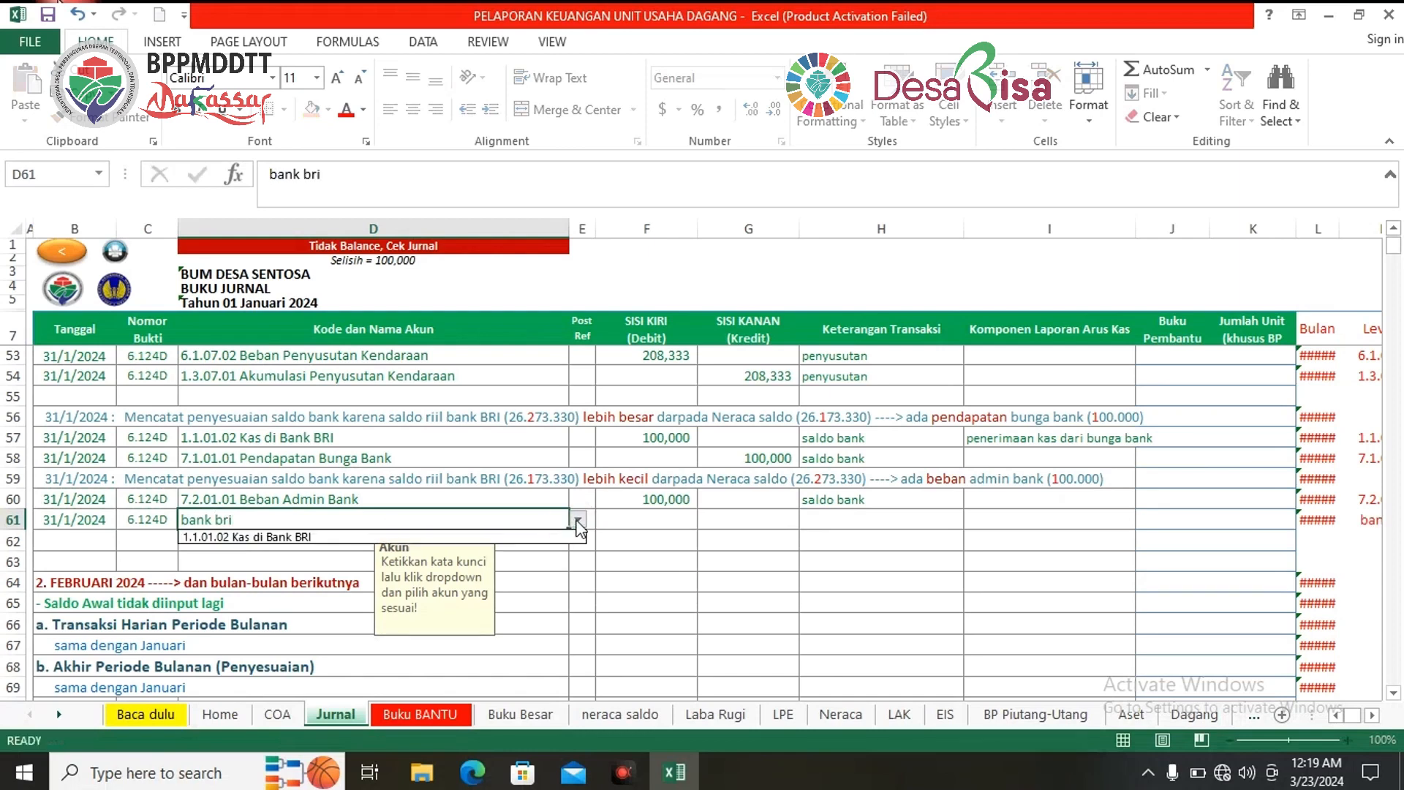
click(263, 538)
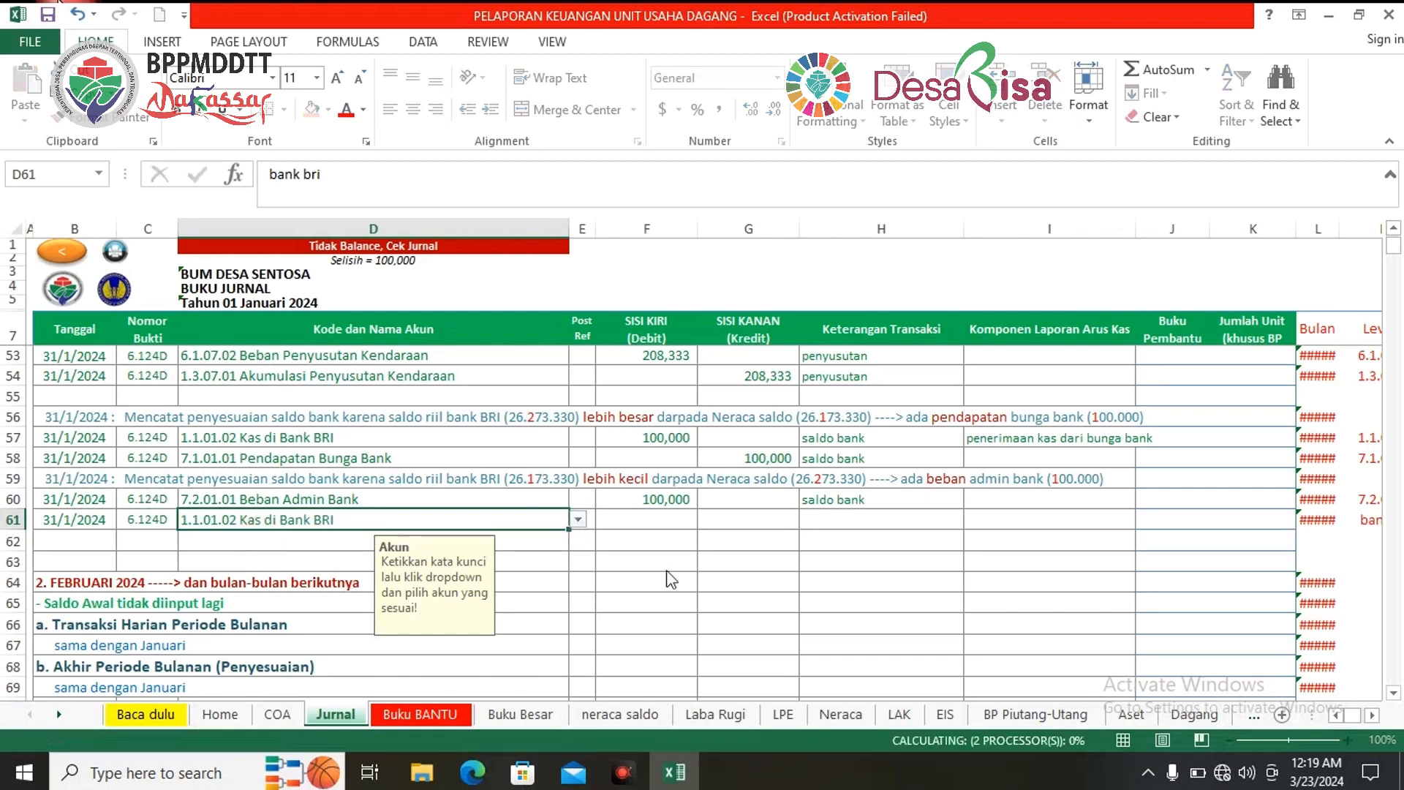
Step: Enter a credit of 100000 in row 61 and fill the description "saldo bank" down from row 60
click(758, 518)
text(100000)
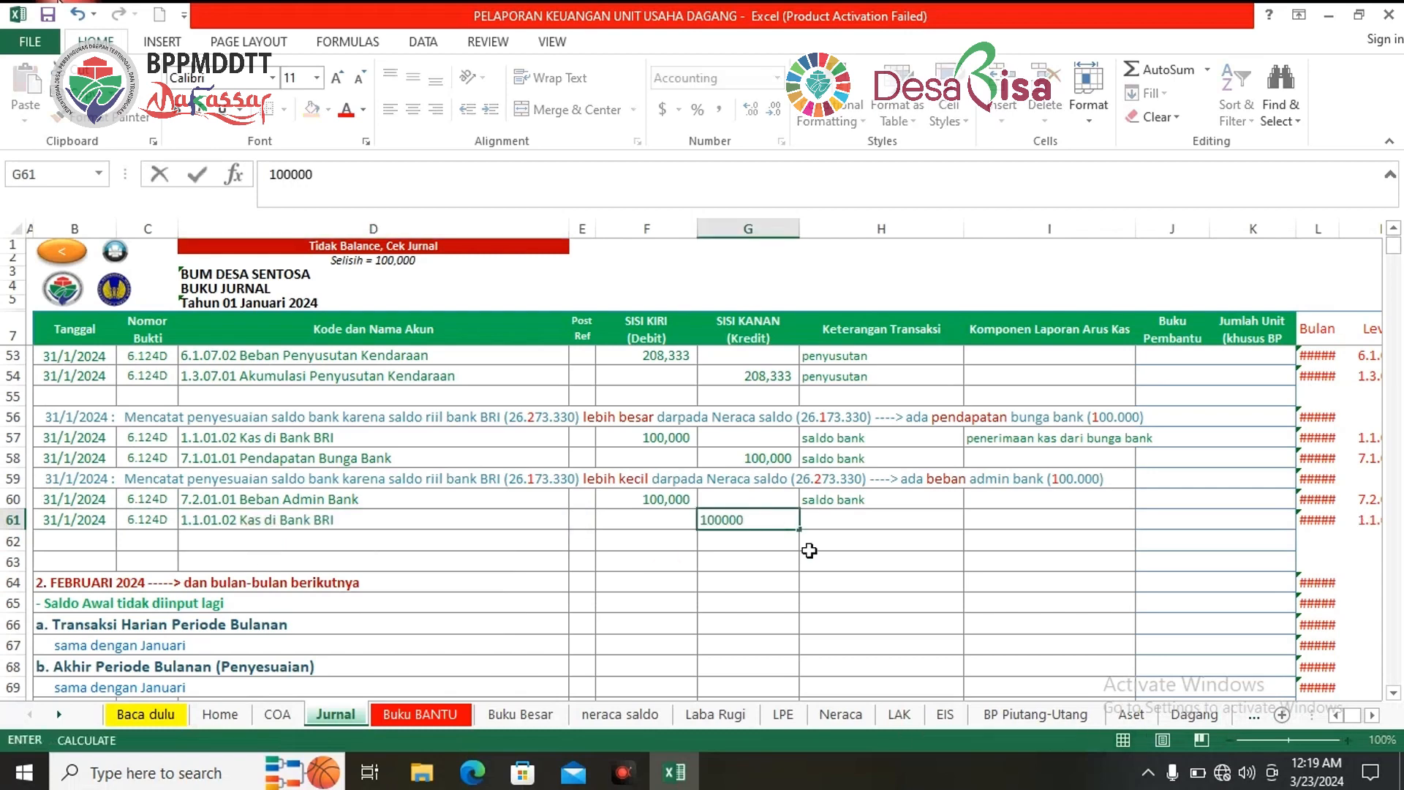
key(Return)
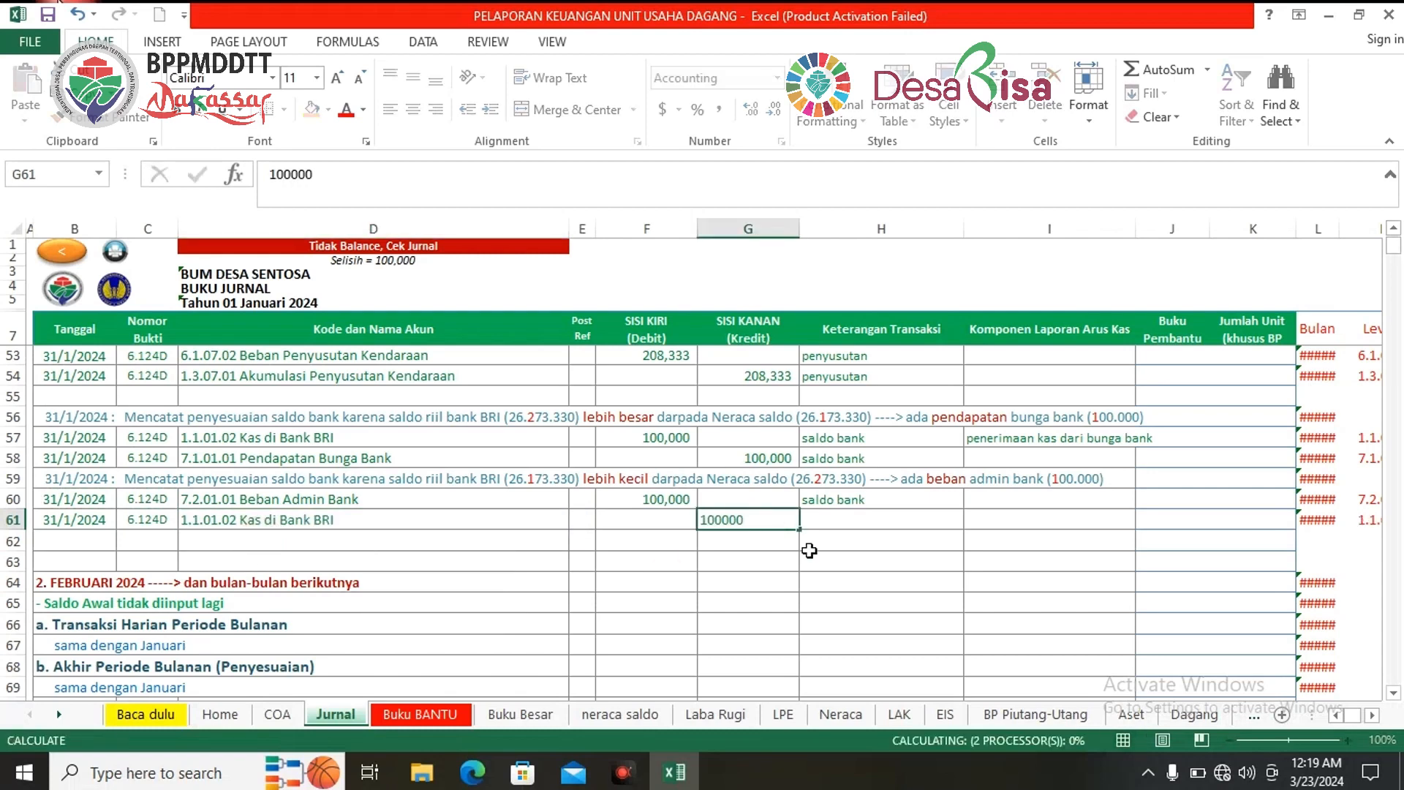
click(885, 497)
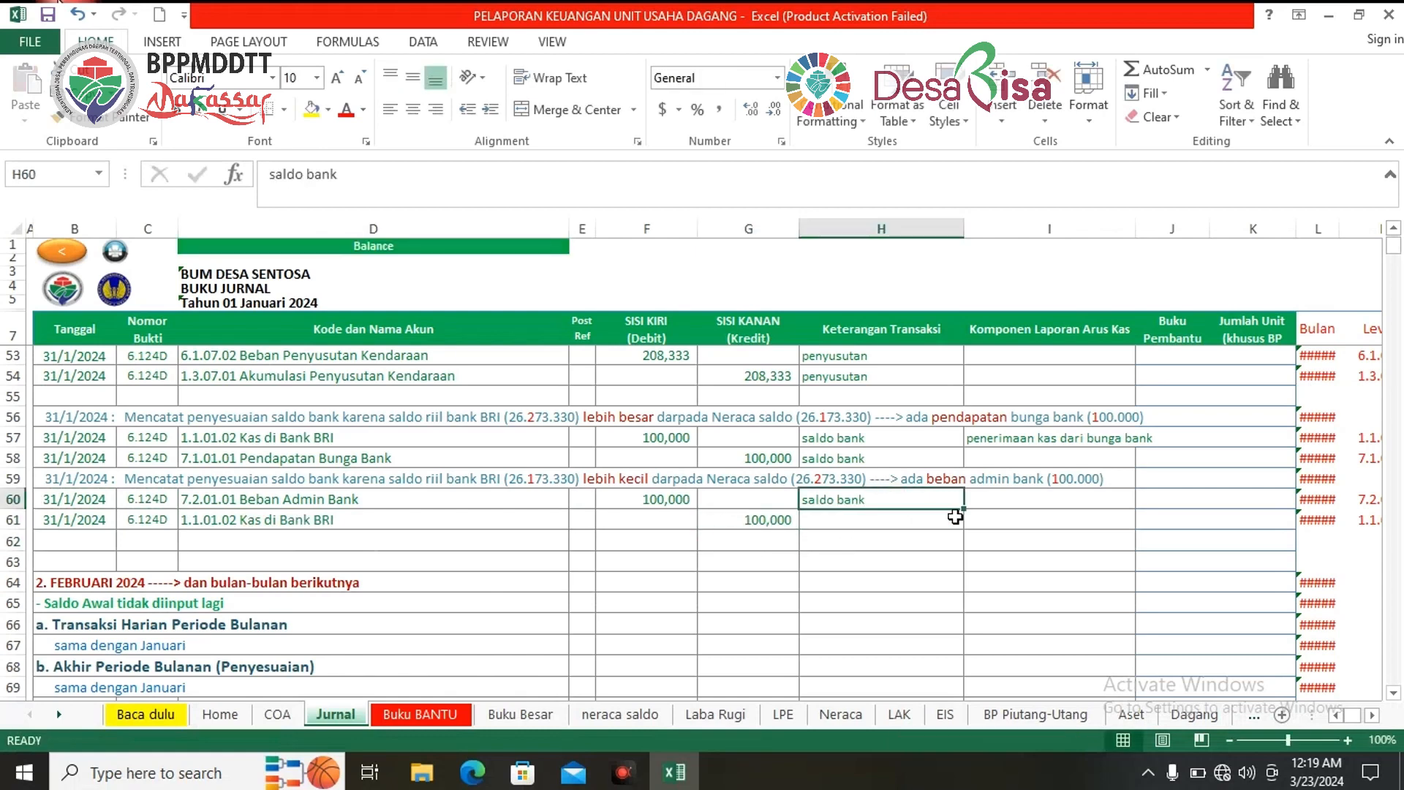
drag(963, 509, 958, 530)
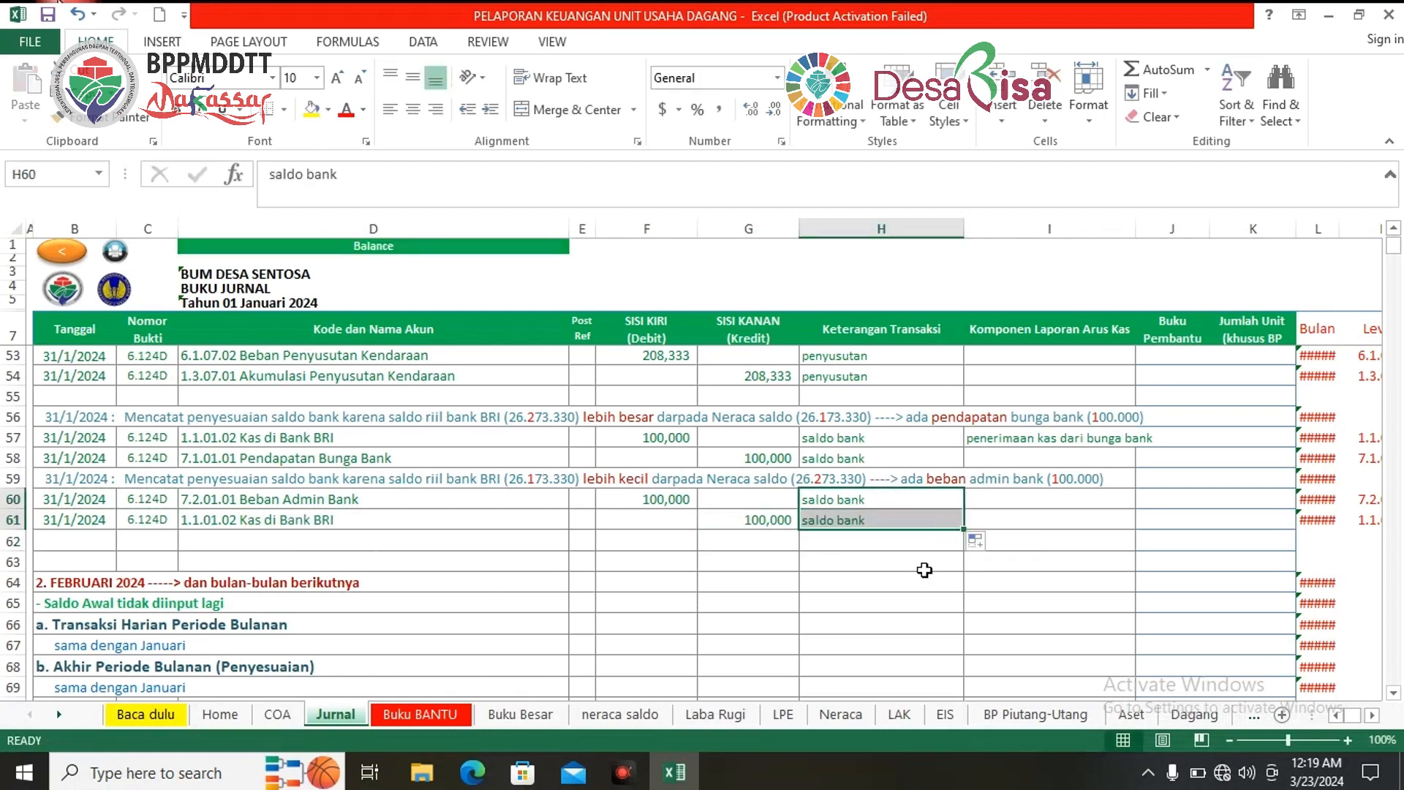
click(925, 561)
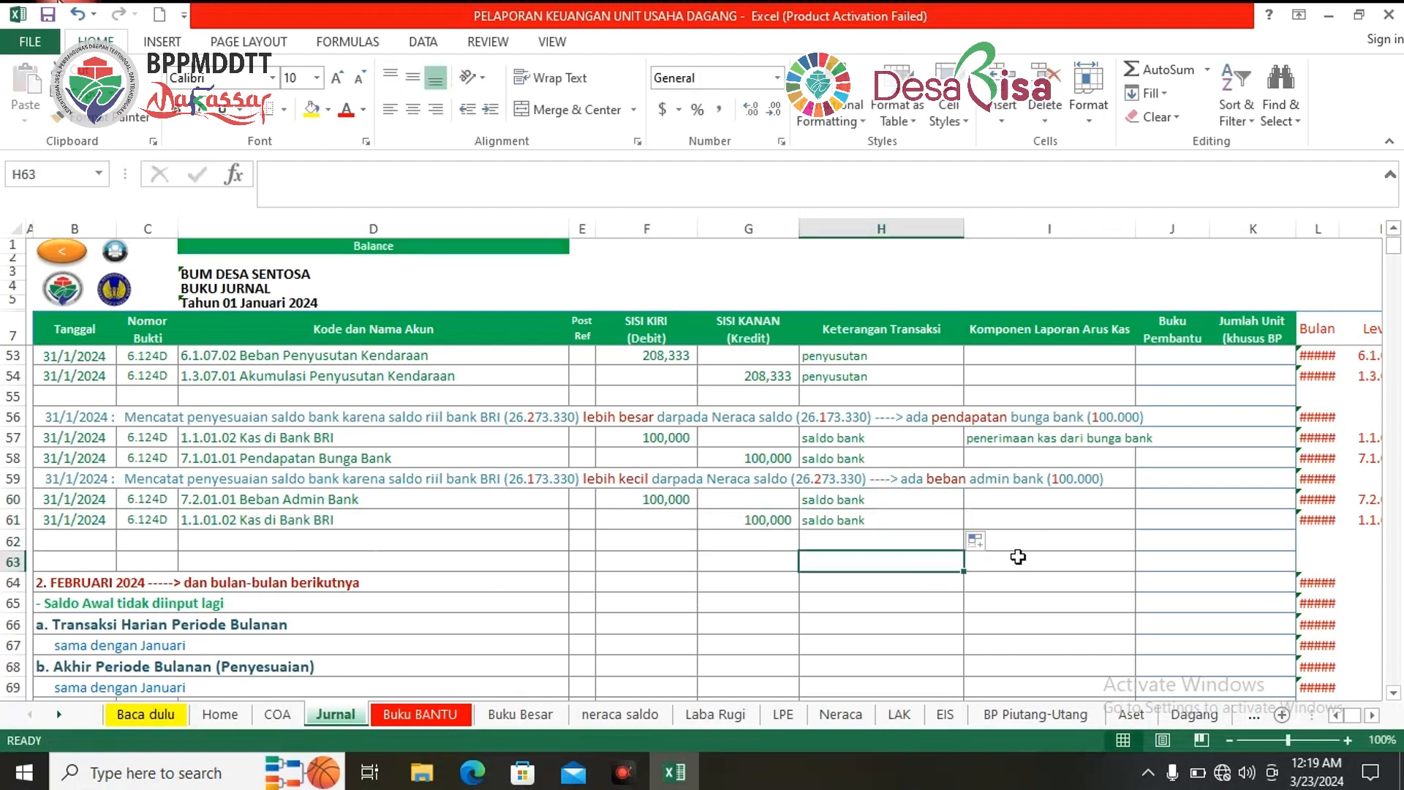
Step: Set row 61's cash flow component to Kas_Keluar_Operasi, Pengeluaran kas untuk pembayaran beban-beban yang lain
click(1091, 519)
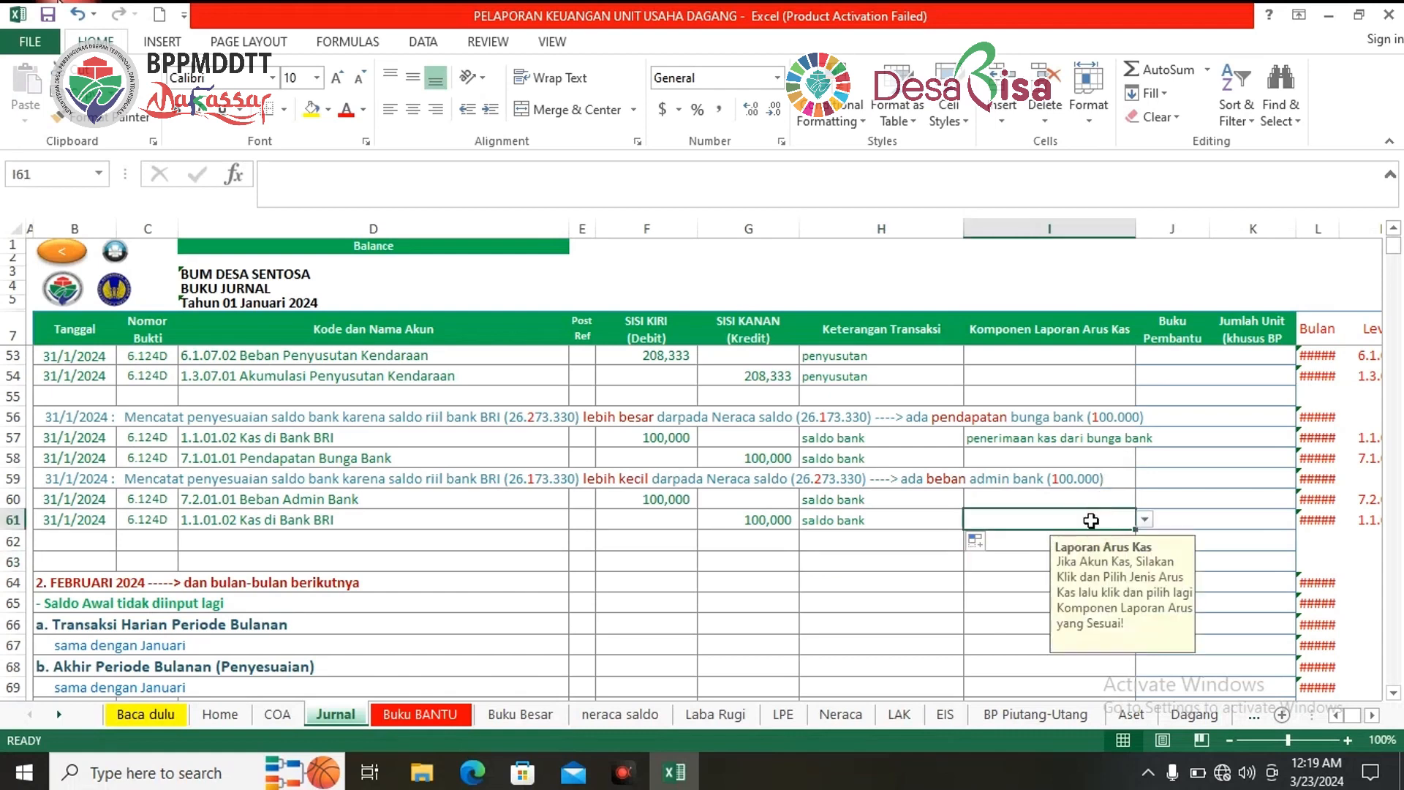
click(1145, 519)
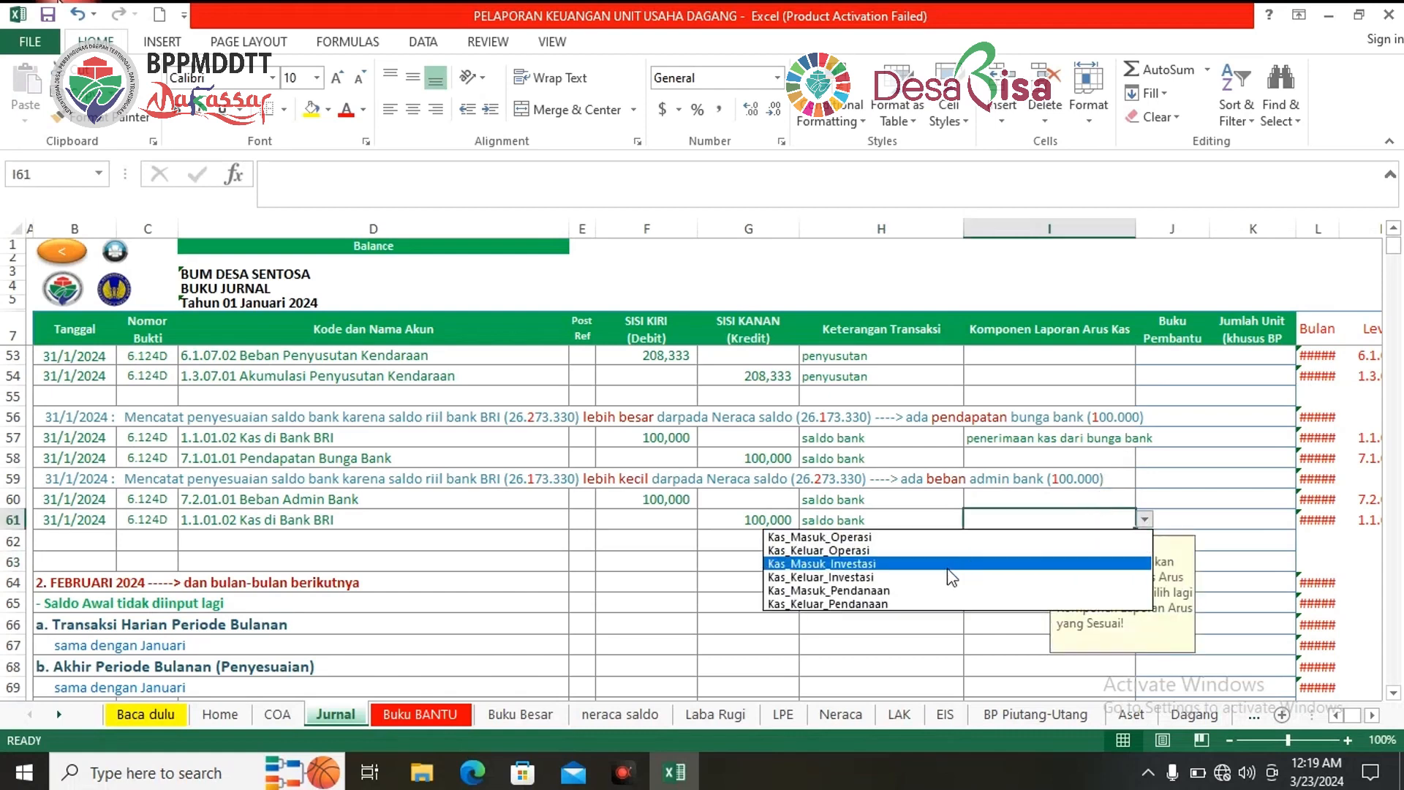
click(880, 553)
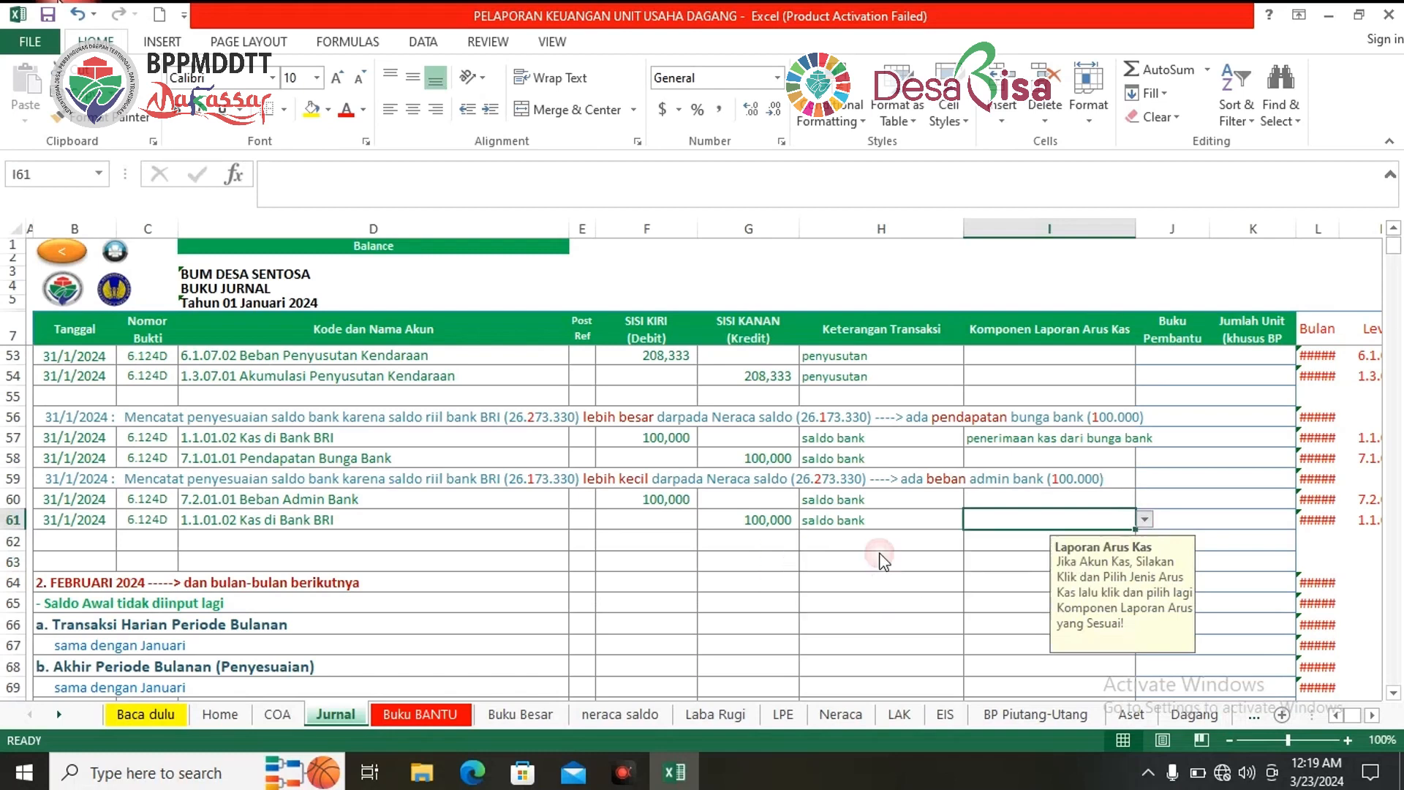
click(1145, 520)
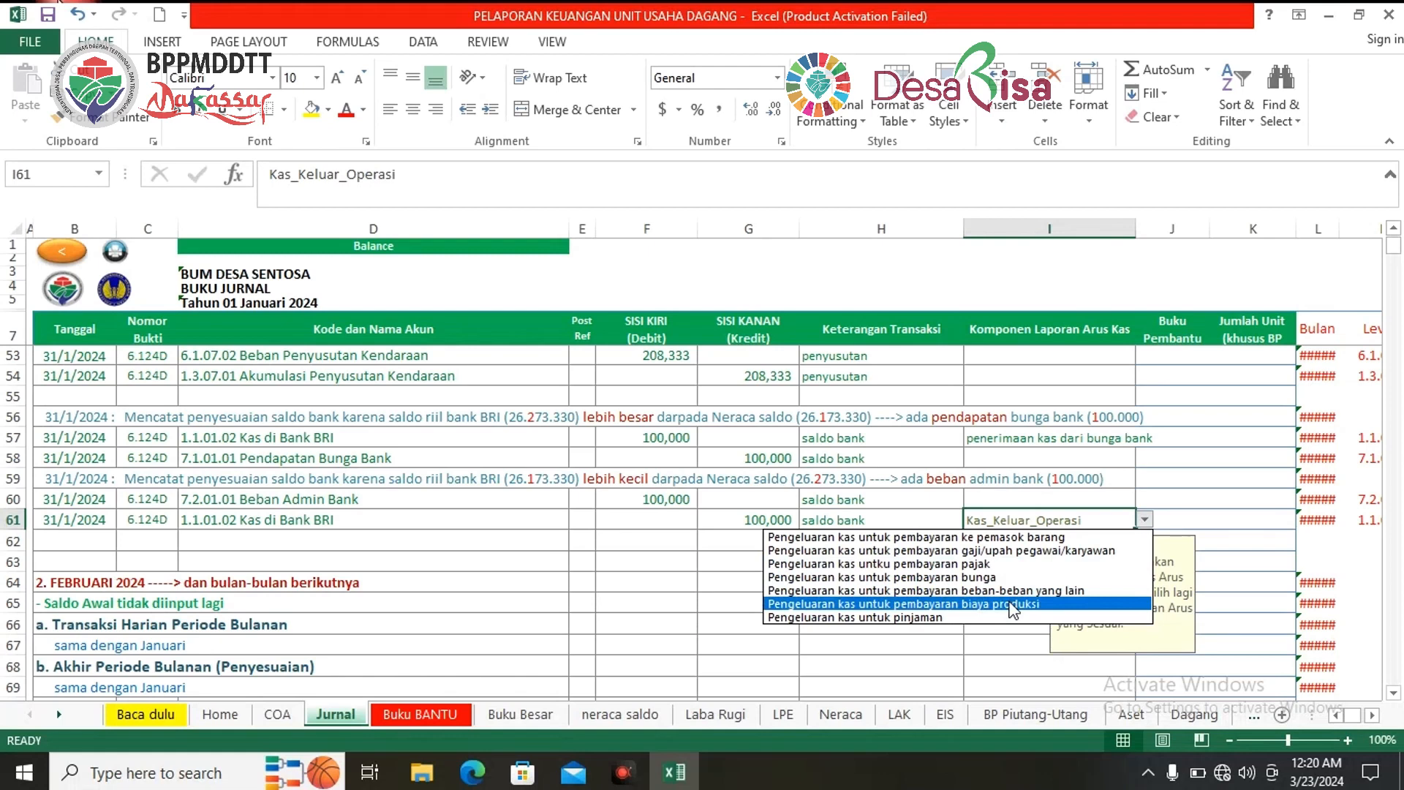
click(1337, 735)
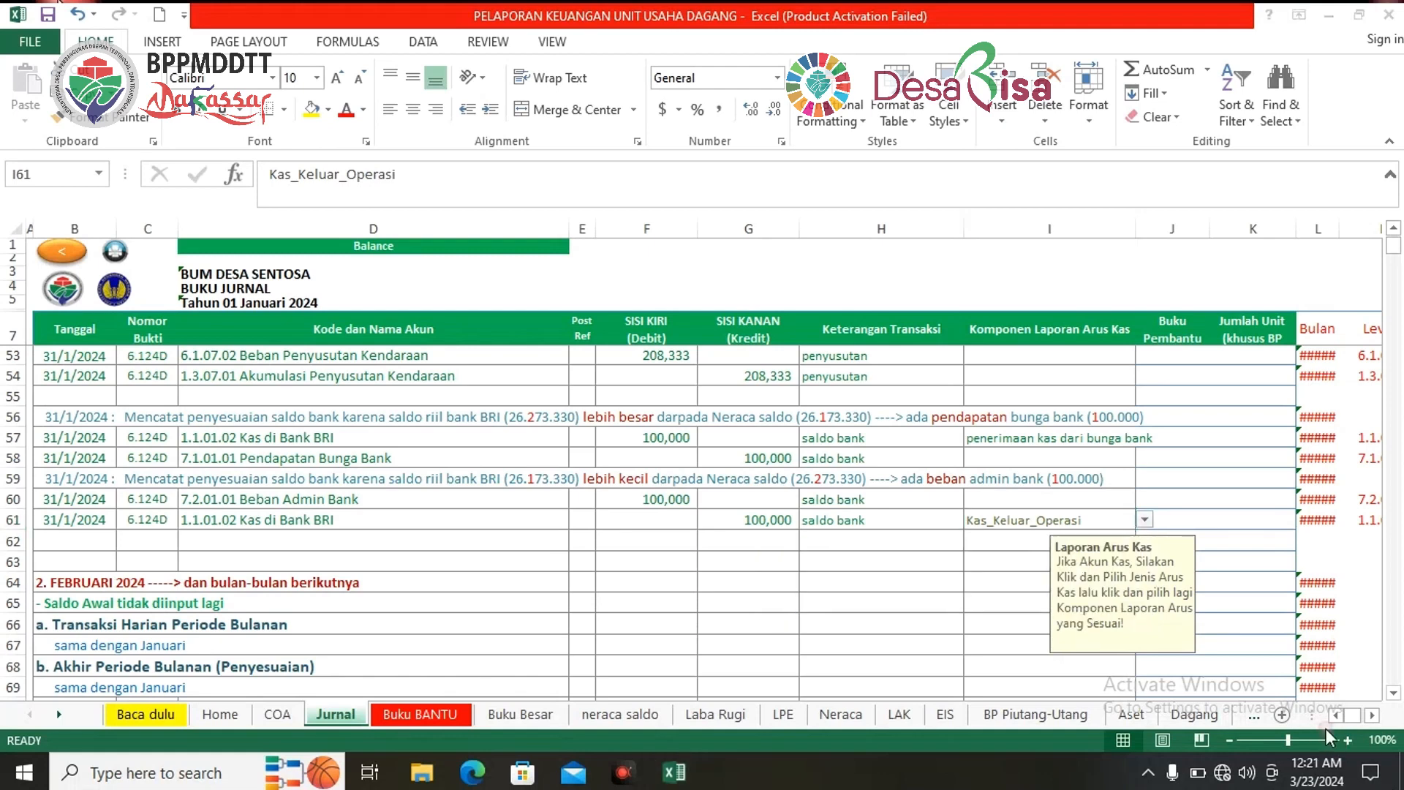
click(1200, 520)
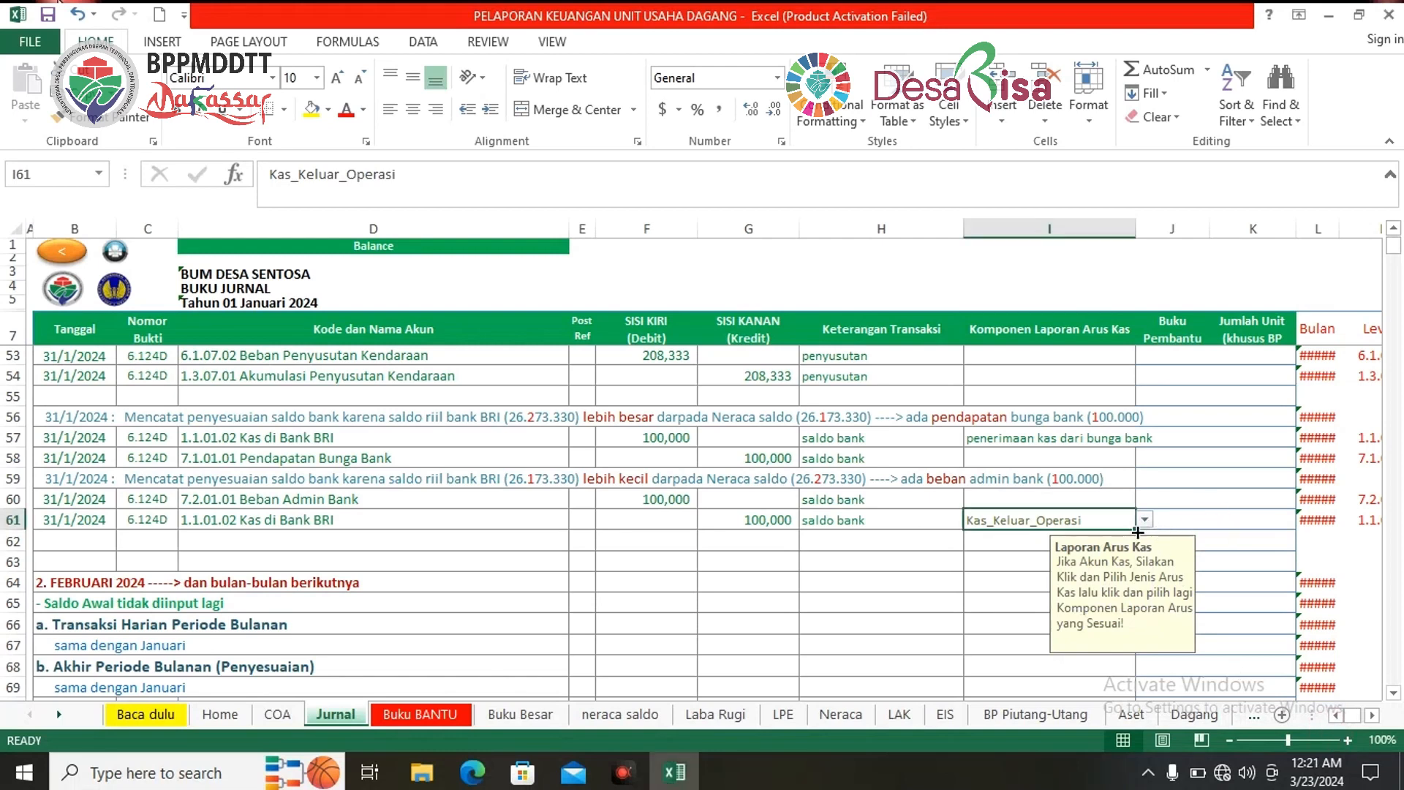
click(1143, 520)
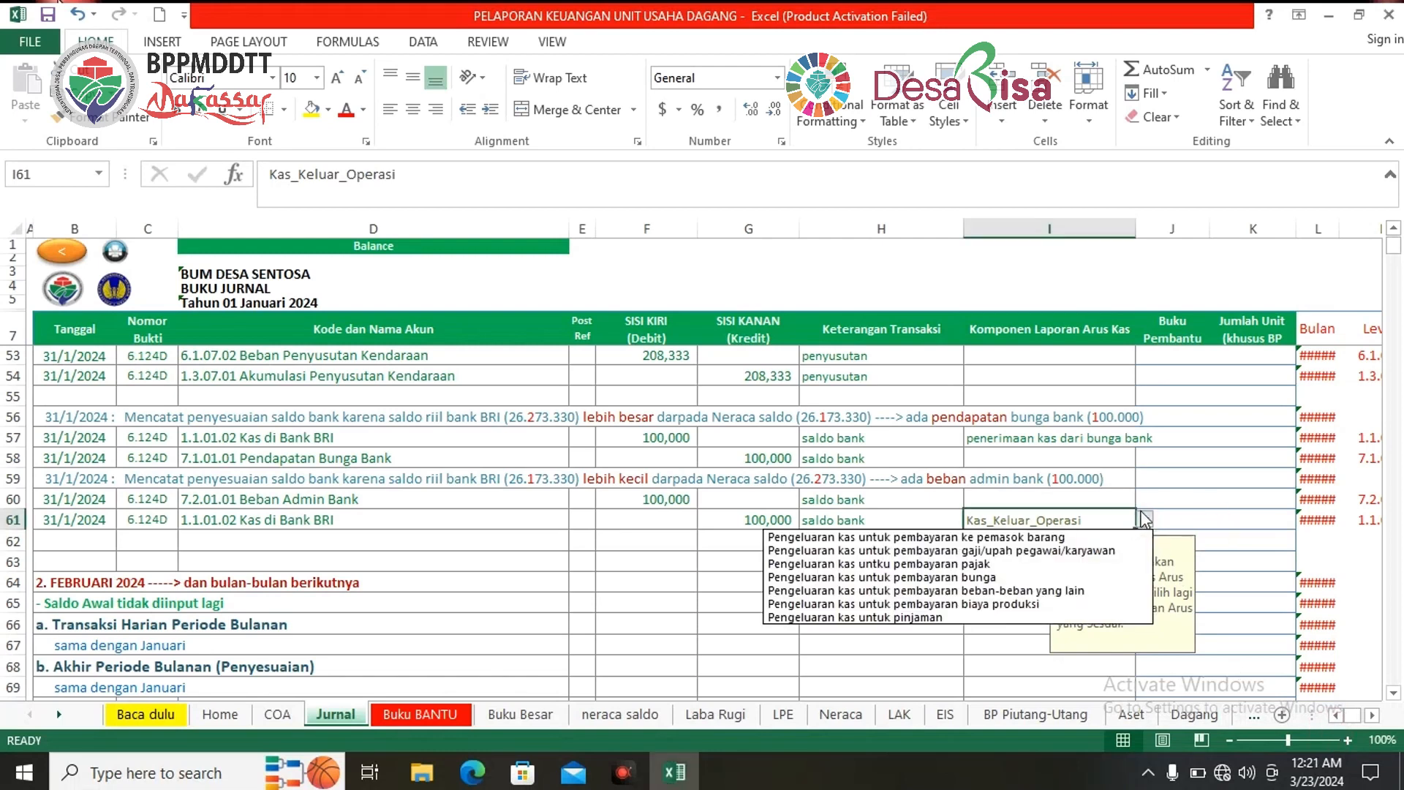
click(969, 590)
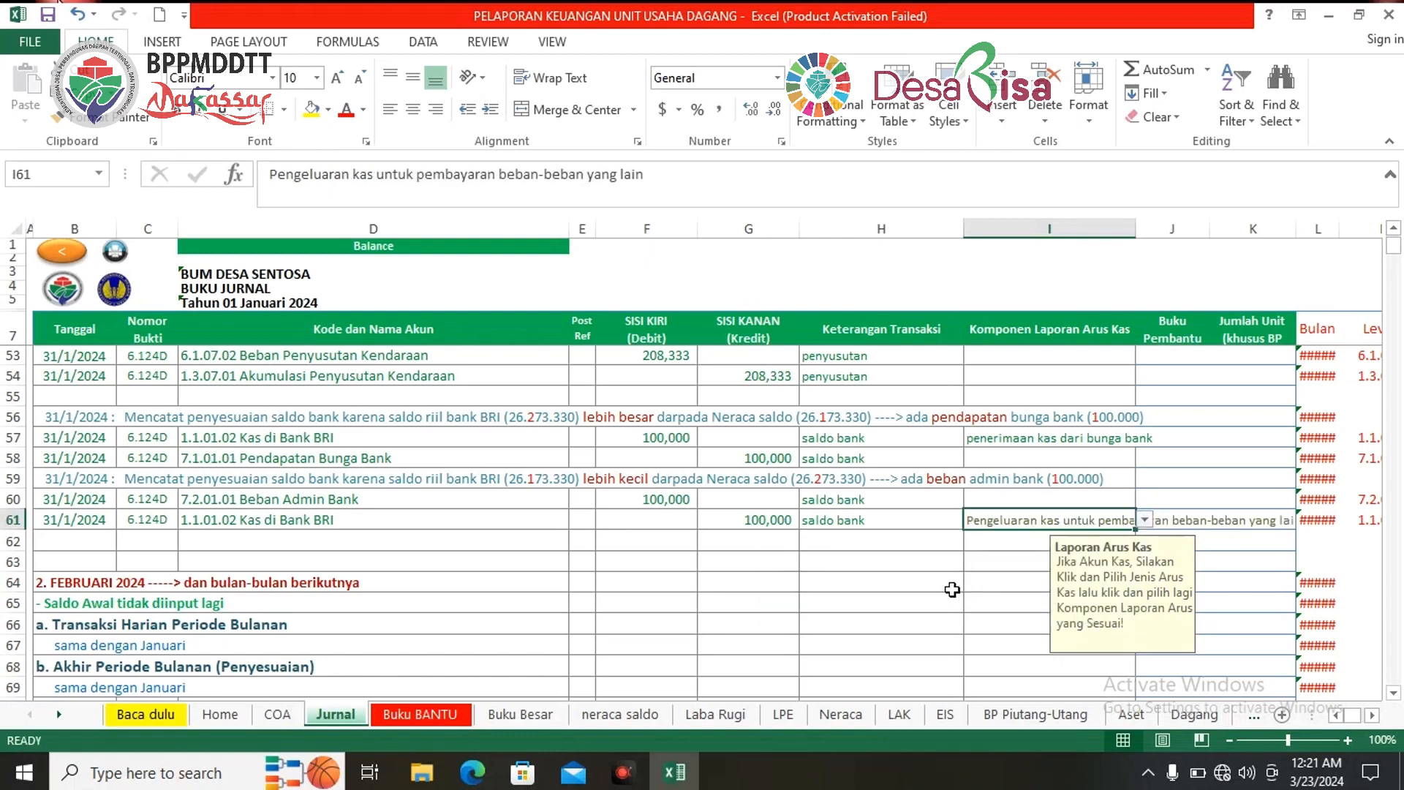
click(950, 584)
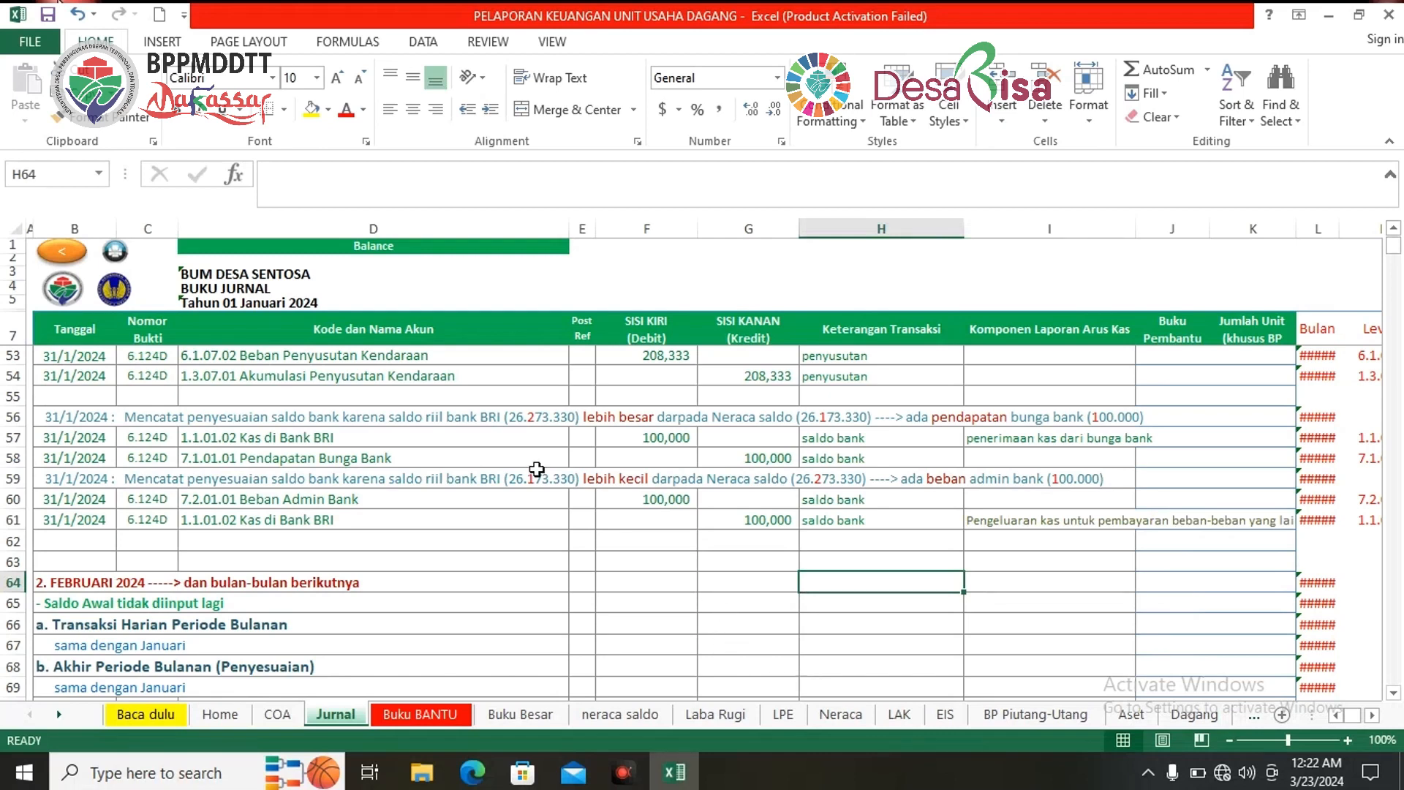
Step: Review the January journal entries from Saldo Awal to the bank adjustments, the balance check in D1, and the notes below
scroll(536, 469, up, 4)
scroll(472, 262, up, 1)
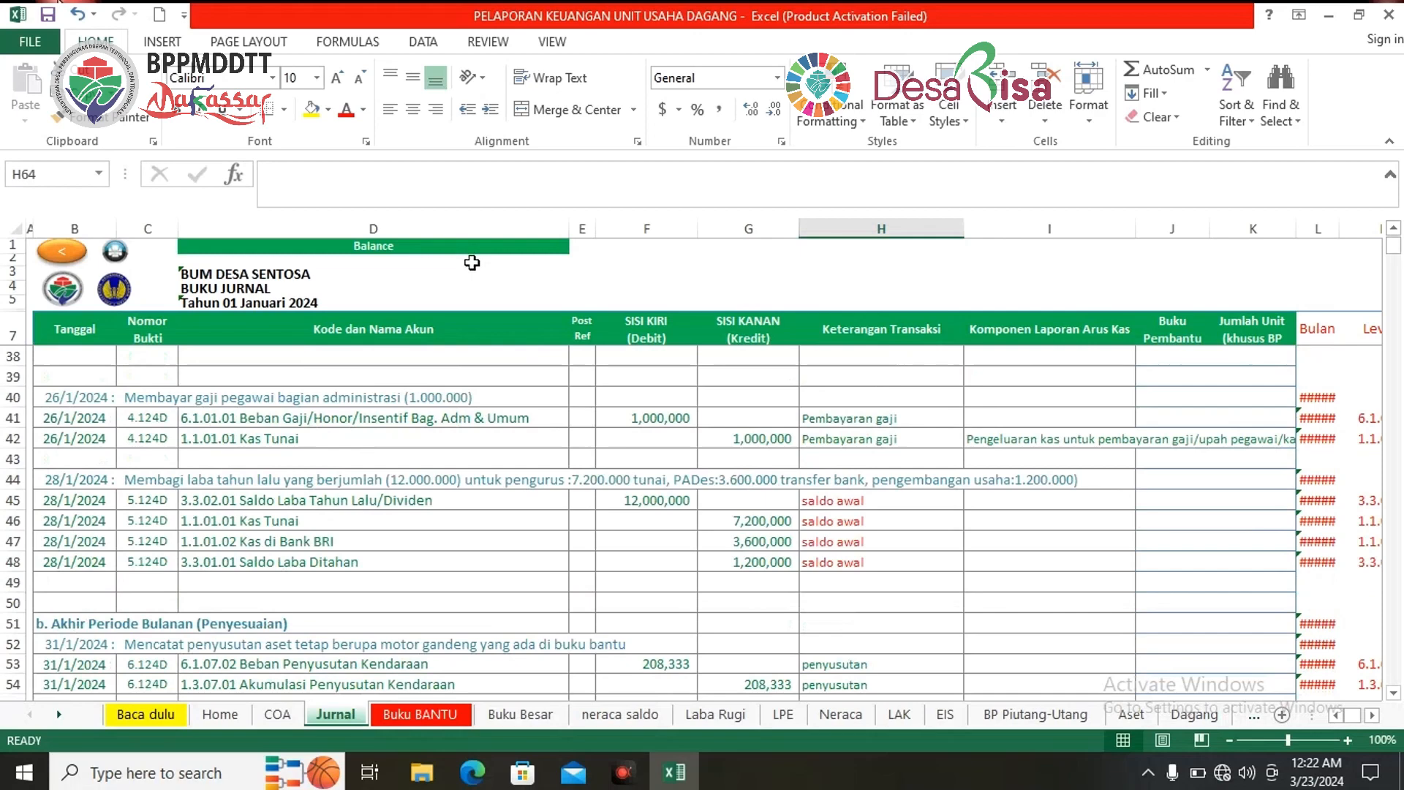
scroll(471, 263, up, 1)
scroll(475, 251, up, 2)
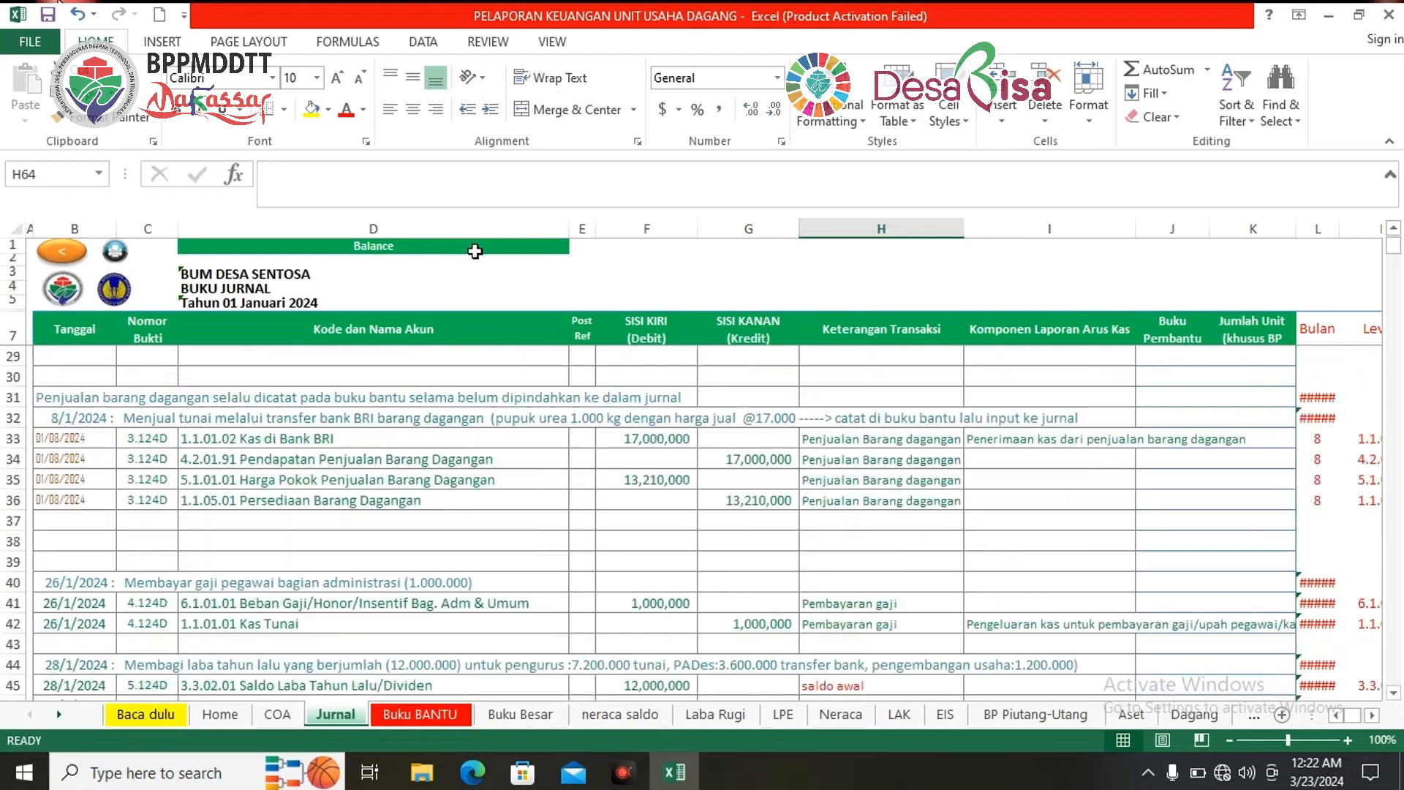
scroll(476, 253, up, 3)
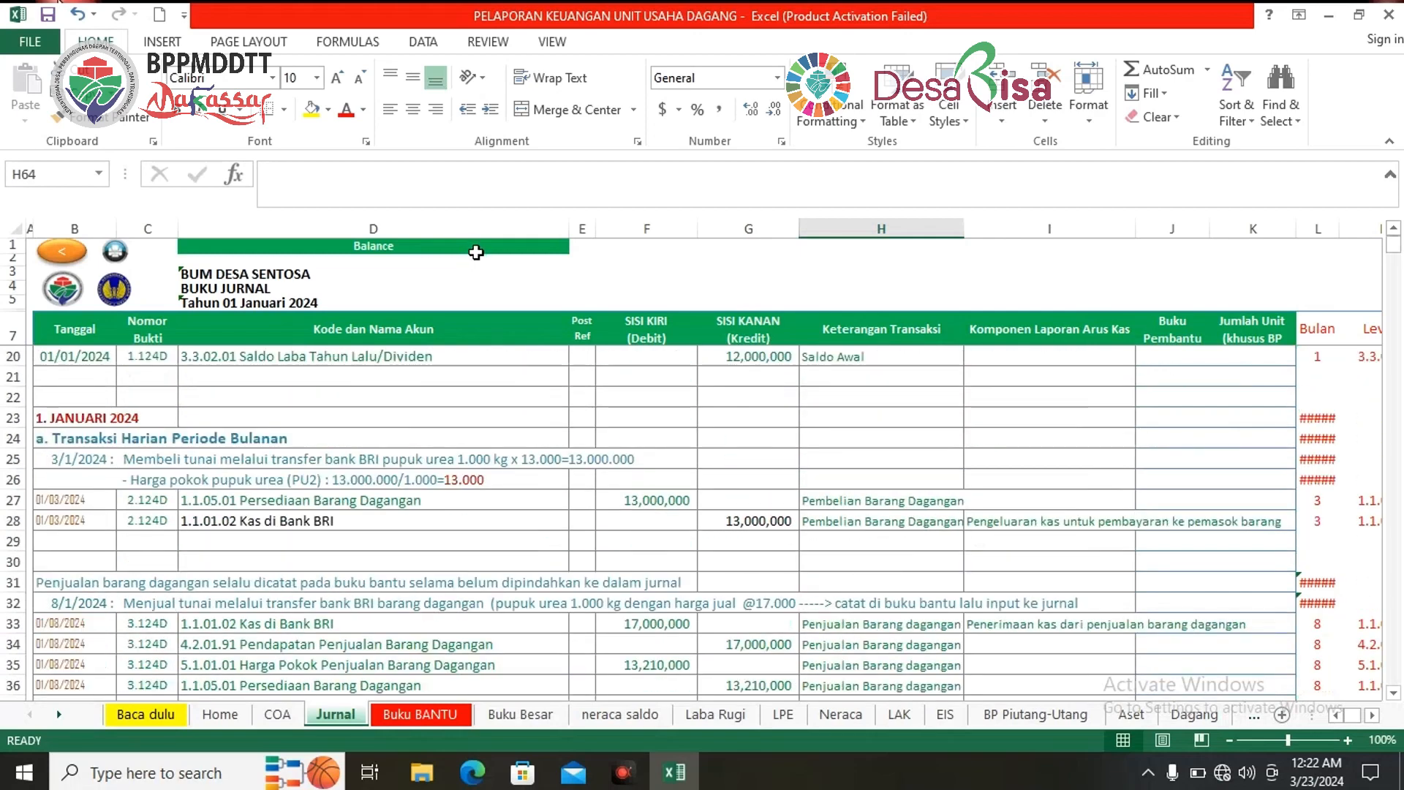
click(476, 252)
scroll(476, 252, up, 2)
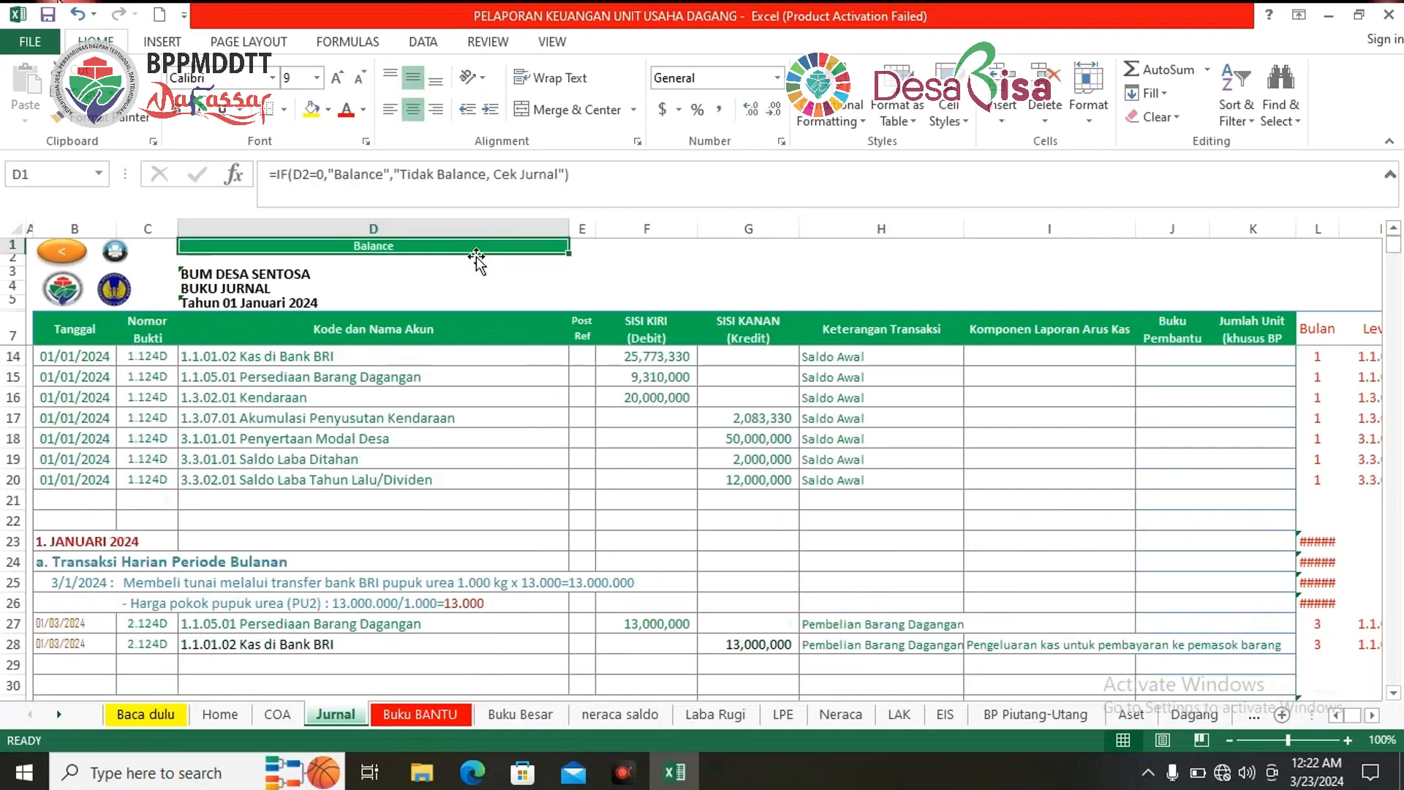
scroll(592, 564, down, 1)
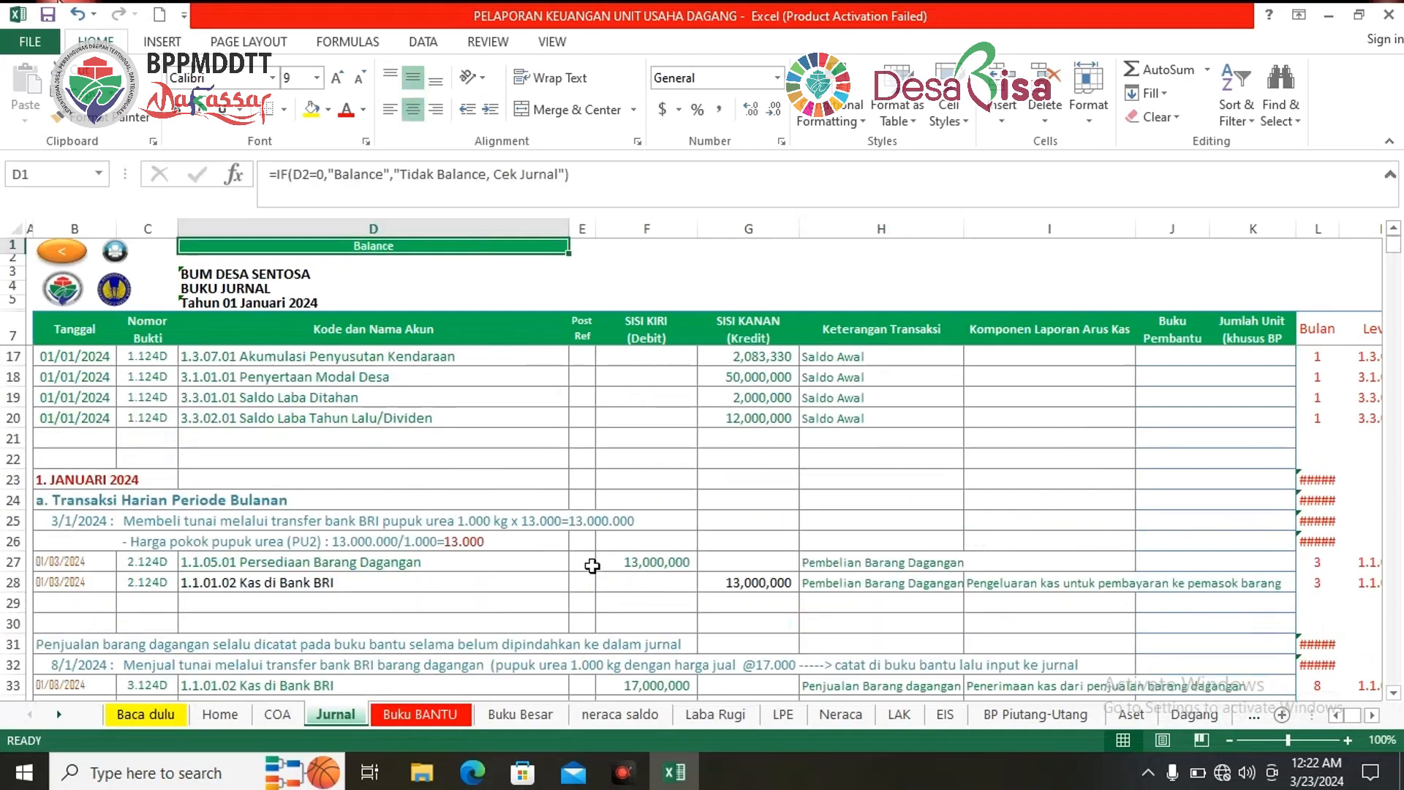
scroll(591, 564, down, 12)
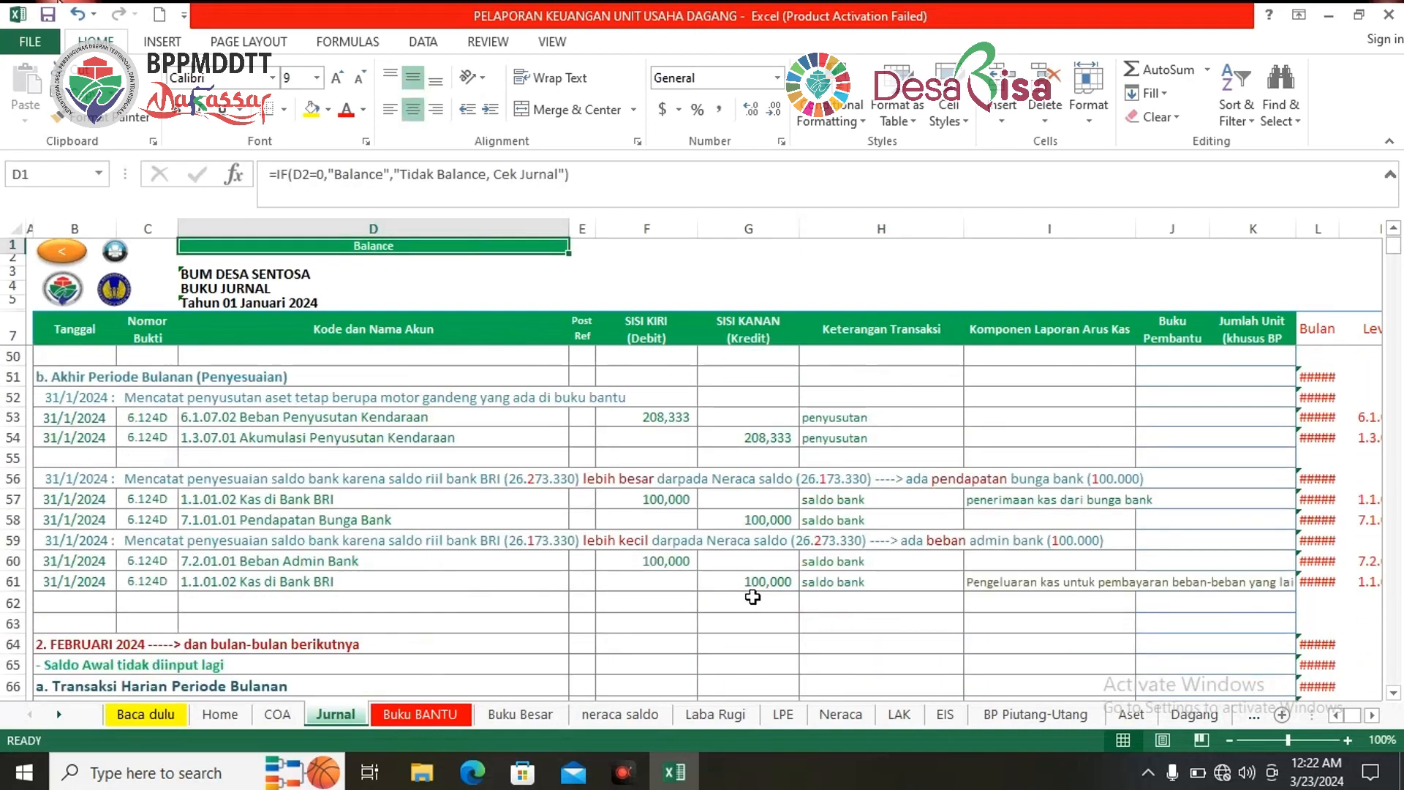
scroll(753, 589, down, 4)
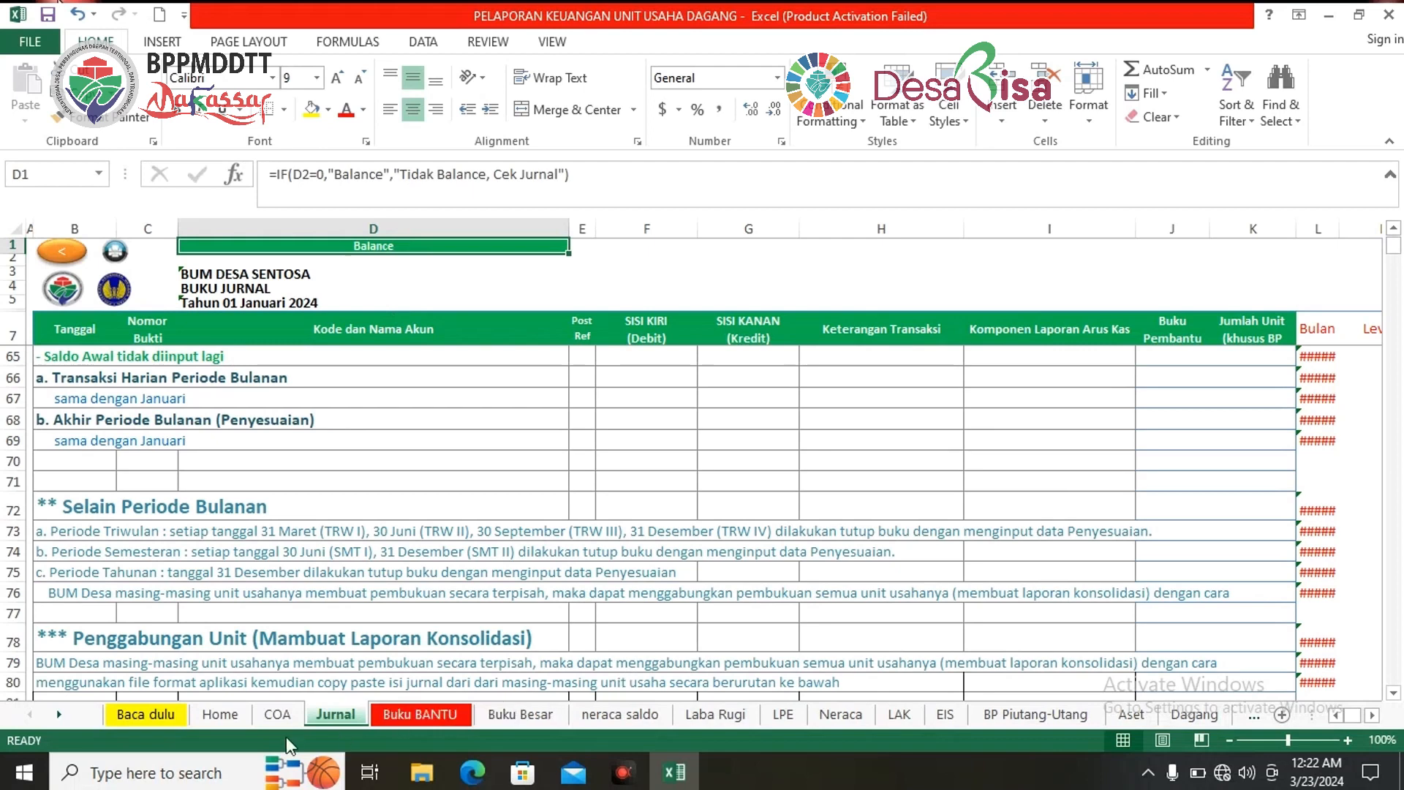
Step: Refresh the neraca saldo sheet so it lists the accounts from the completed journal
click(643, 715)
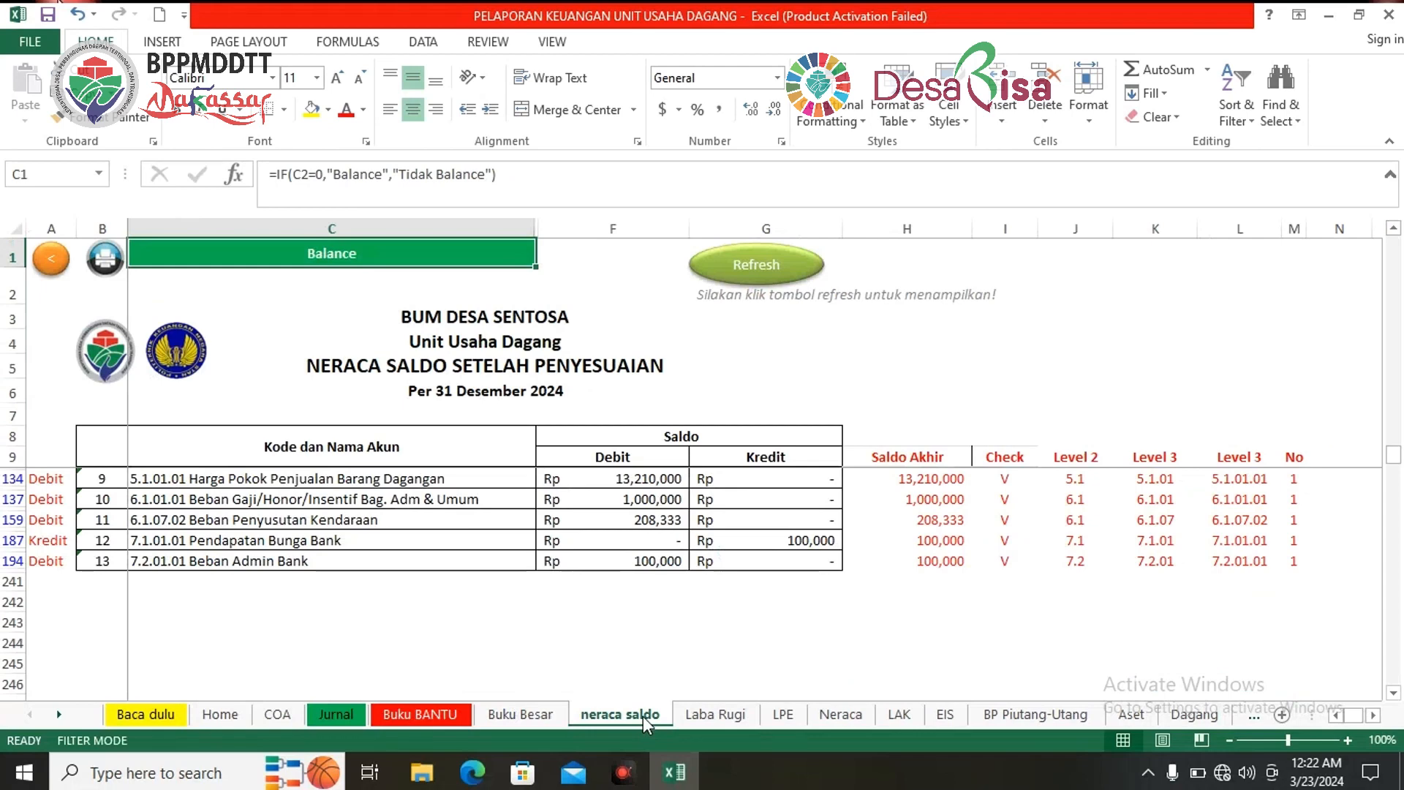
click(761, 269)
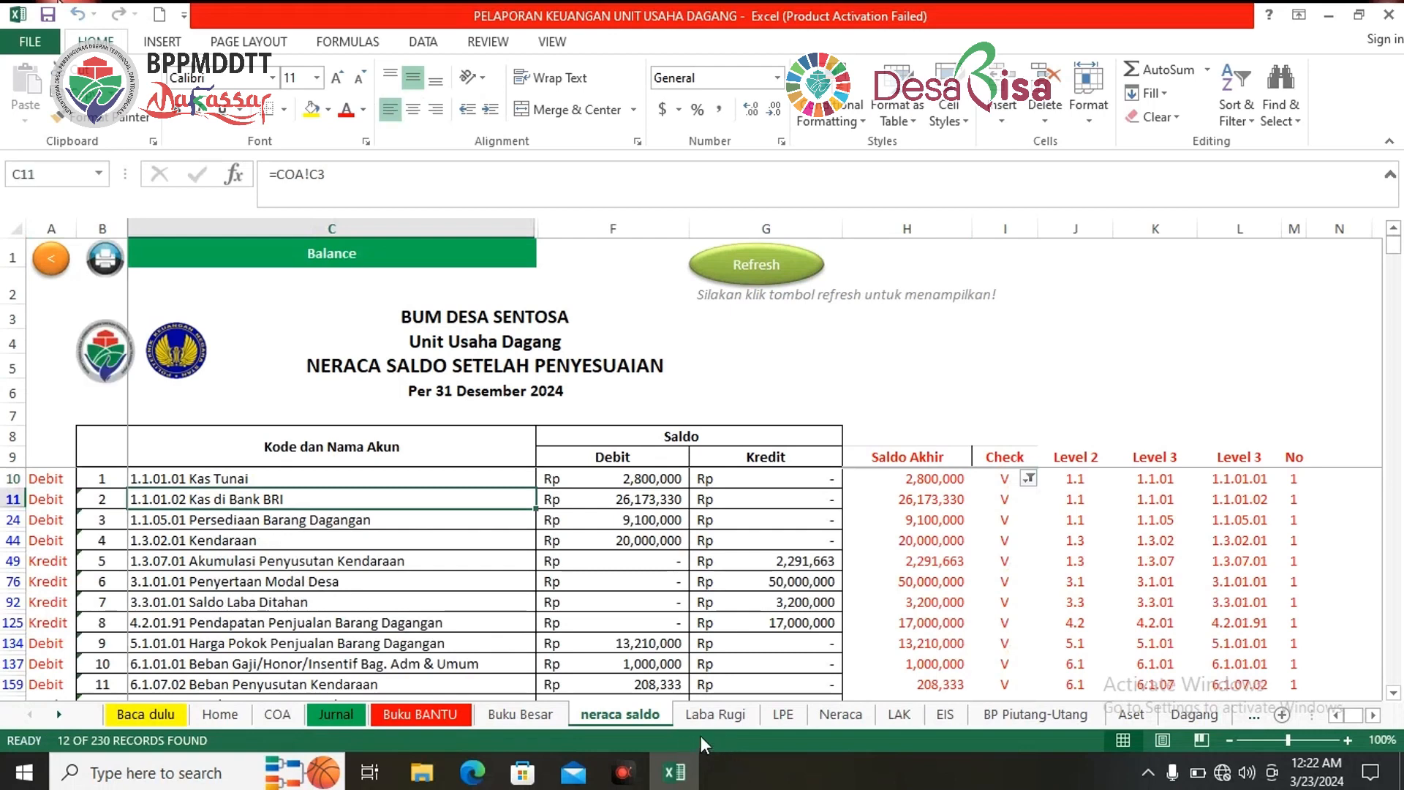
Step: Go through the Laba Rugi report and select Januari as its reporting period
click(709, 716)
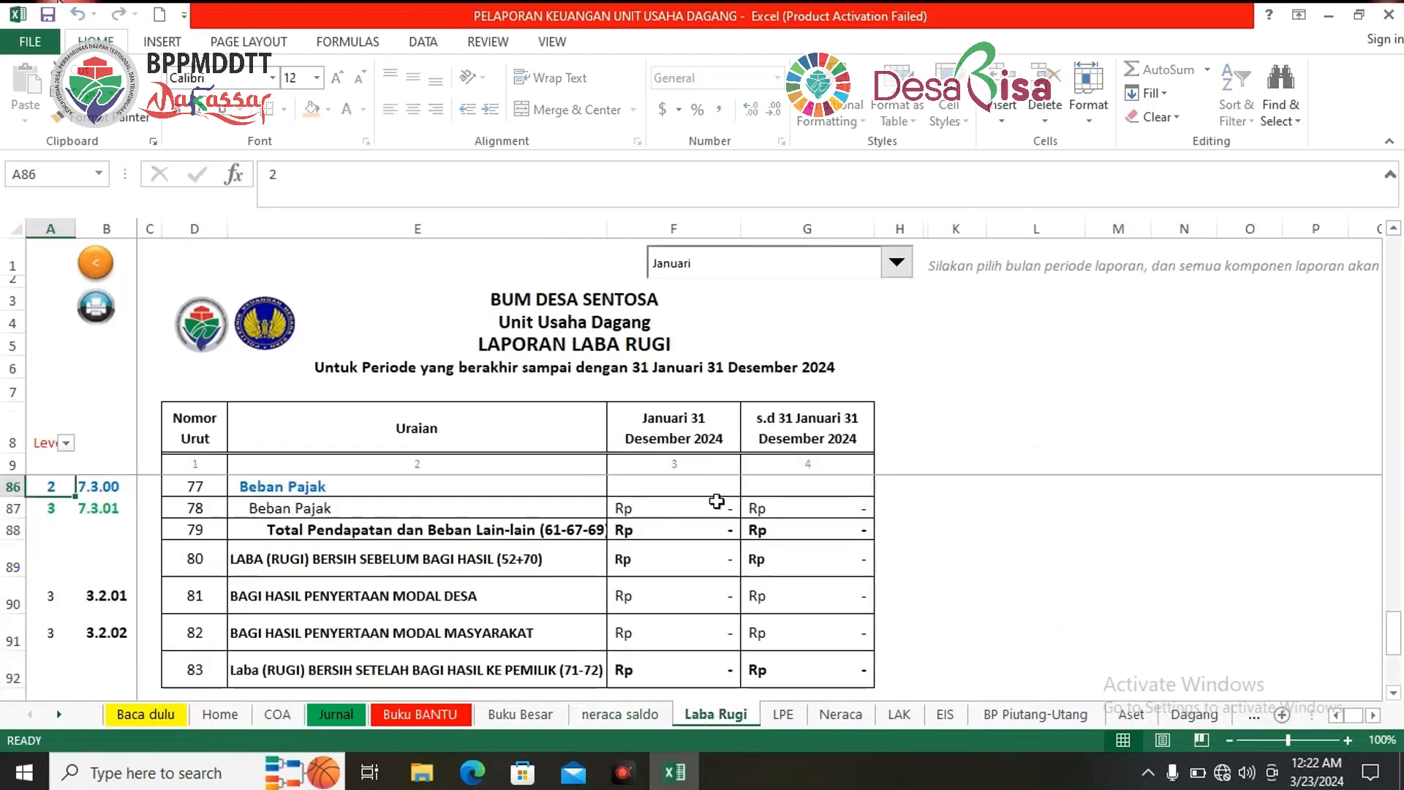
scroll(717, 522, down, 3)
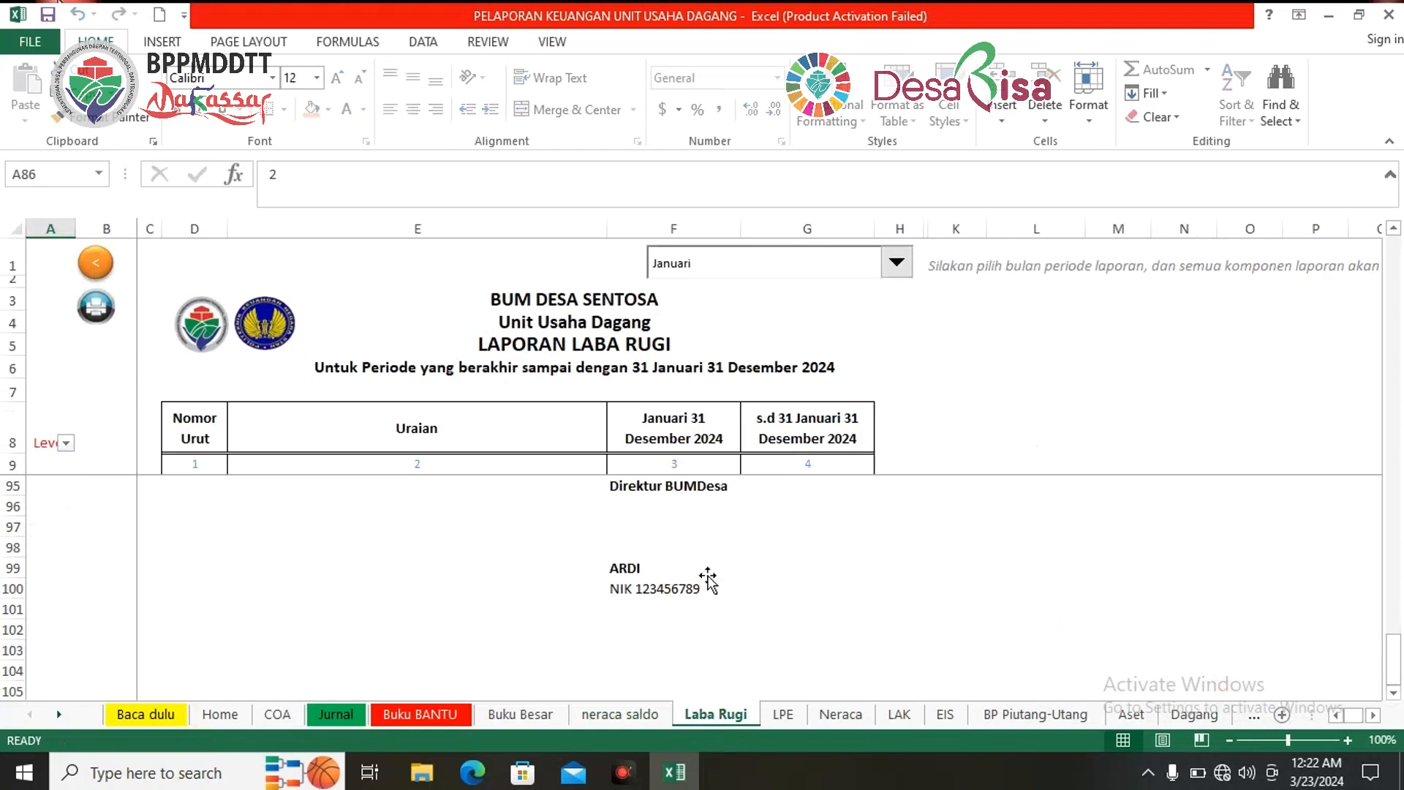
scroll(708, 576, down, 1)
click(706, 569)
scroll(783, 542, up, 5)
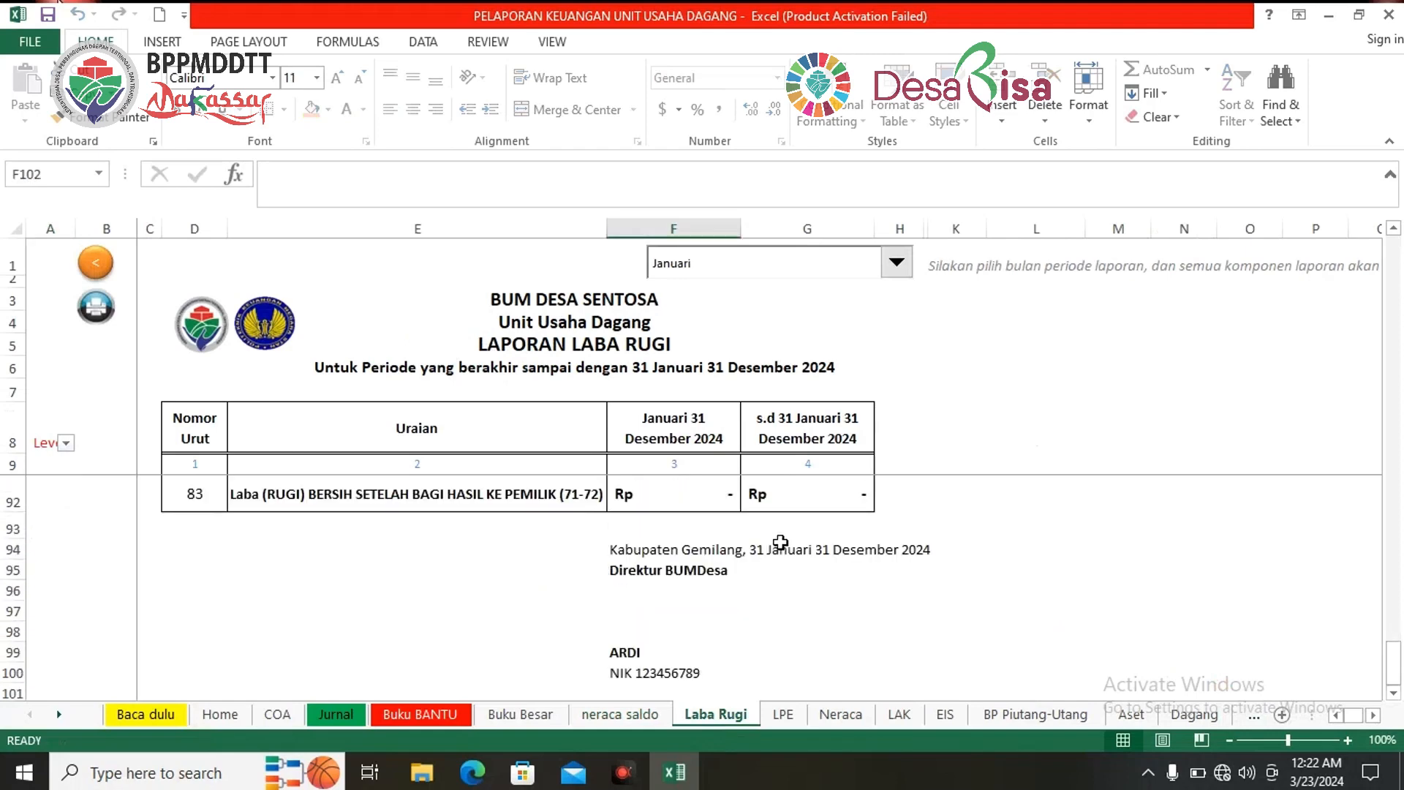
scroll(775, 536, up, 9)
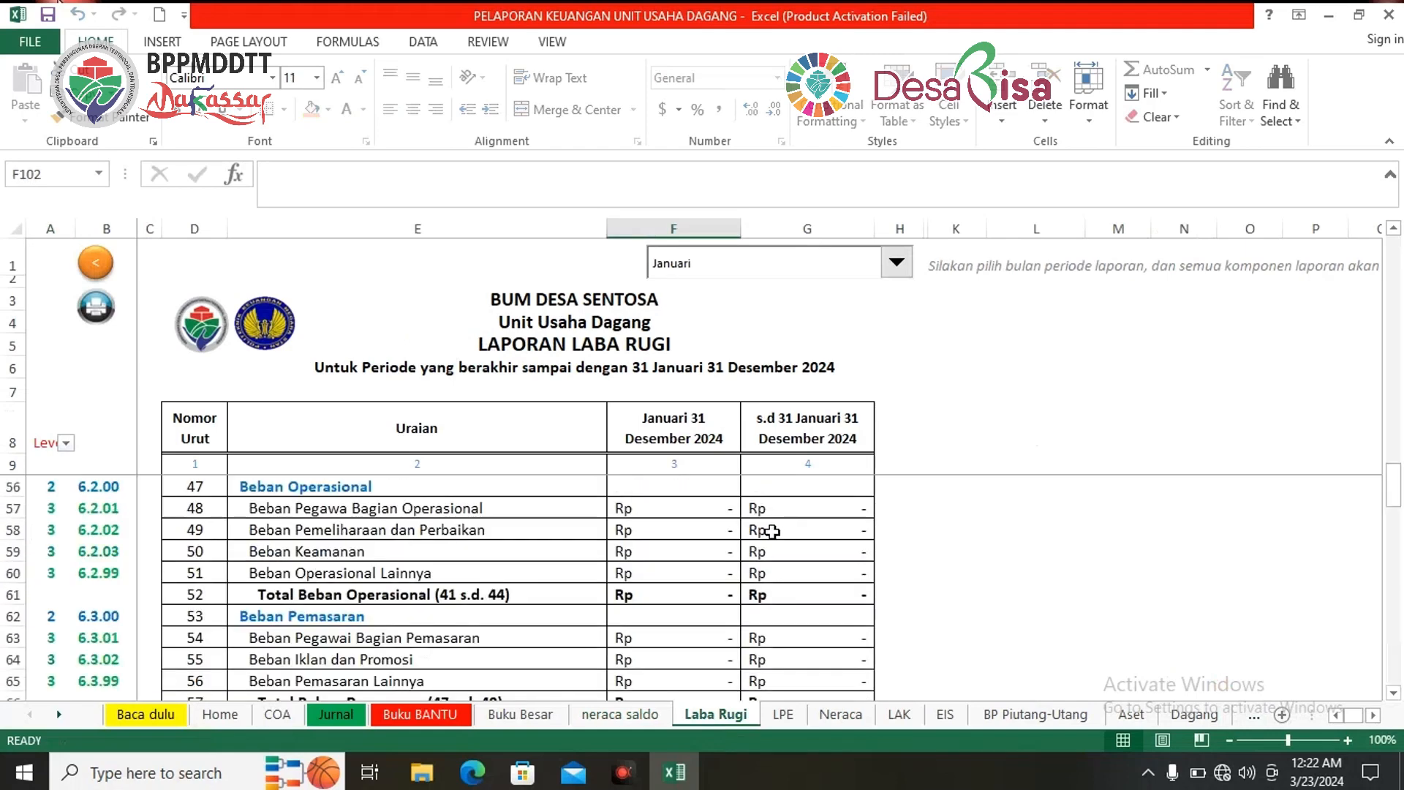
scroll(772, 532, up, 15)
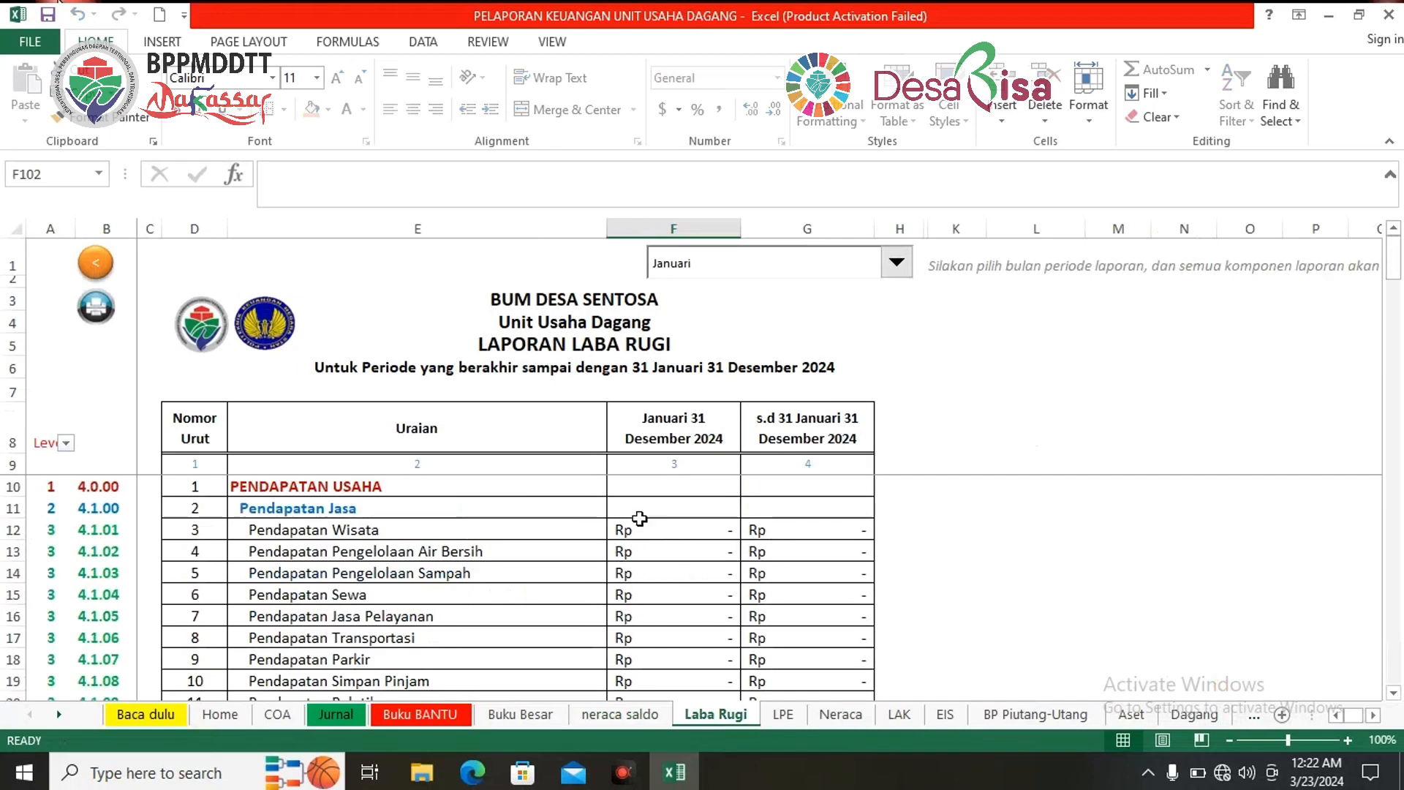
click(898, 263)
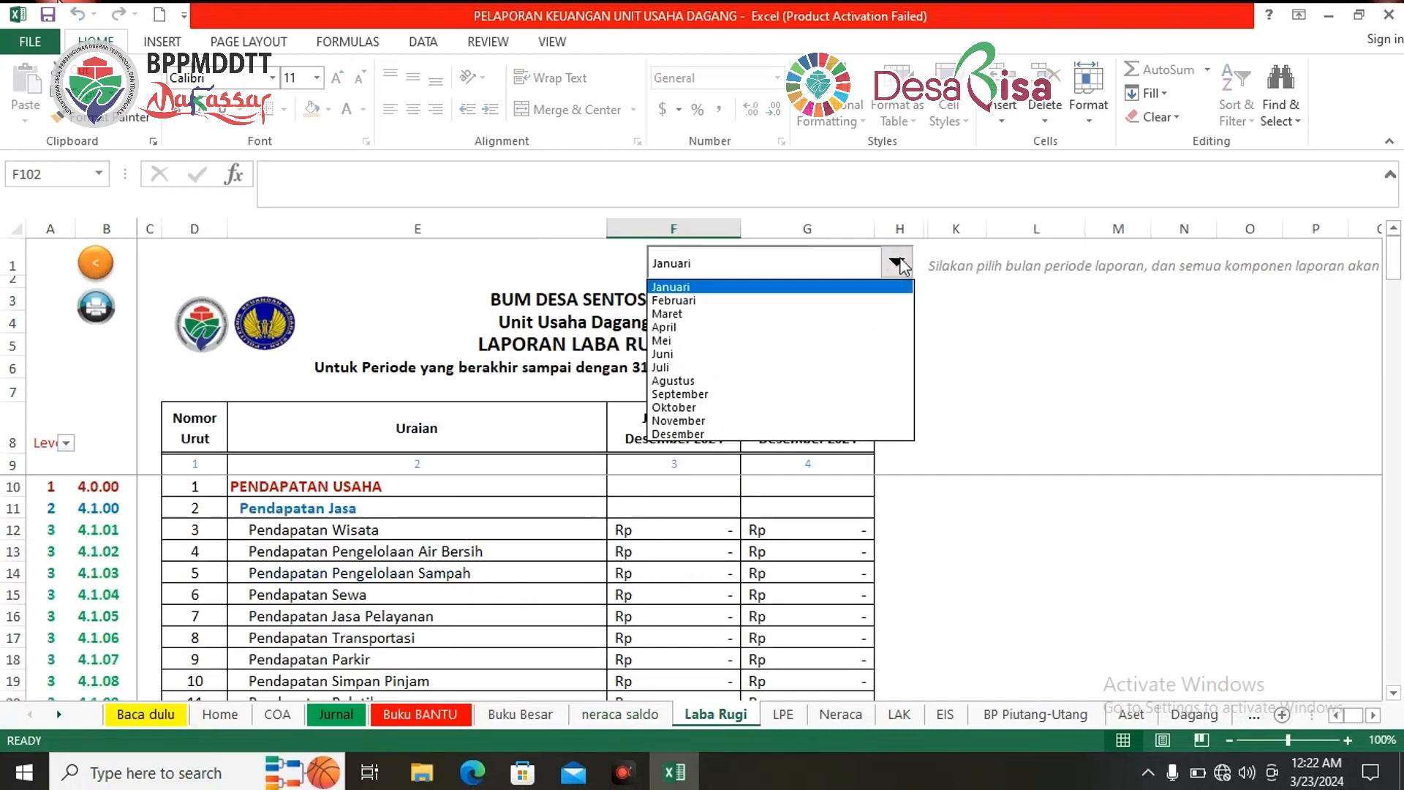
click(832, 288)
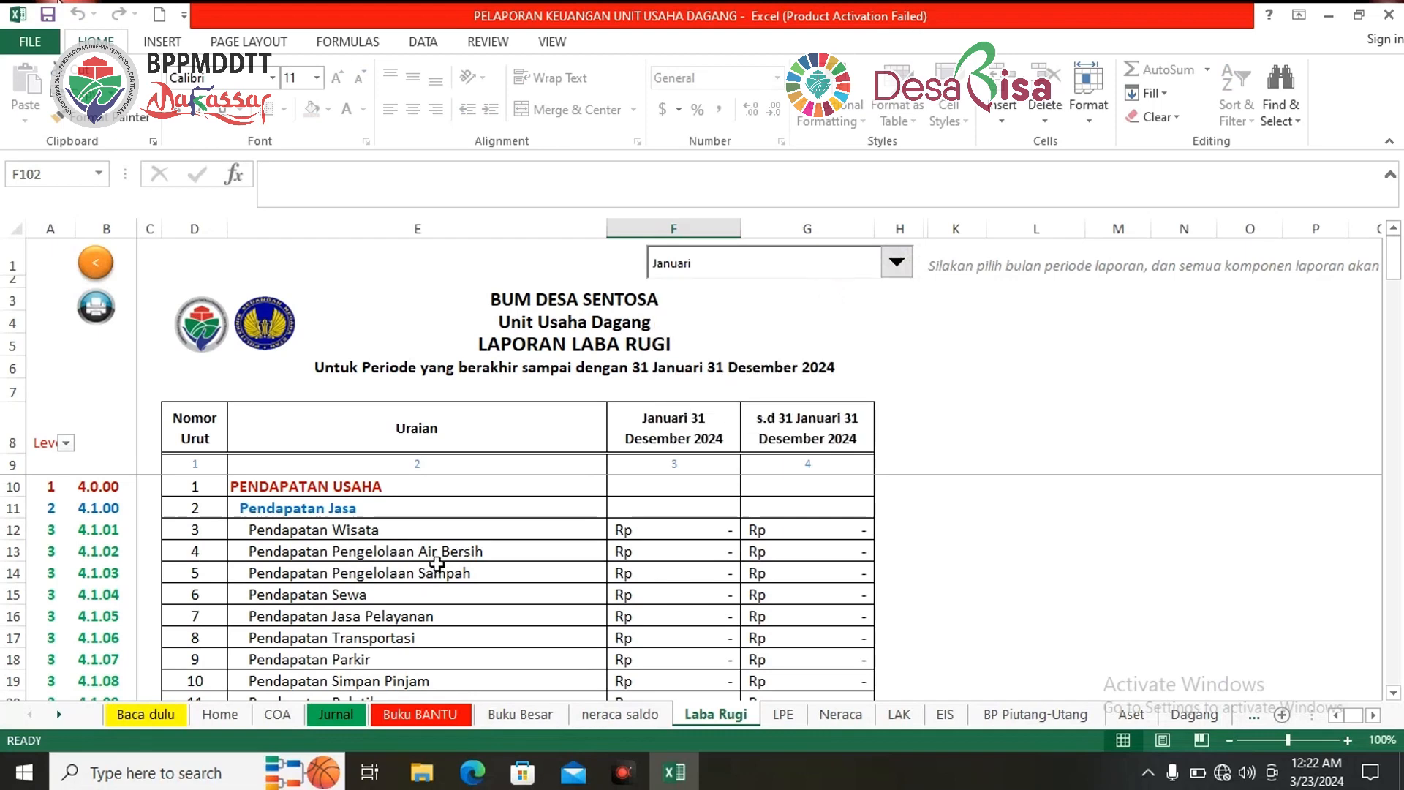
Step: Examine the Januari amounts in the Laba Rugi report, including the formula for Total Beban Lain-lain
scroll(436, 563, down, 3)
scroll(437, 559, down, 18)
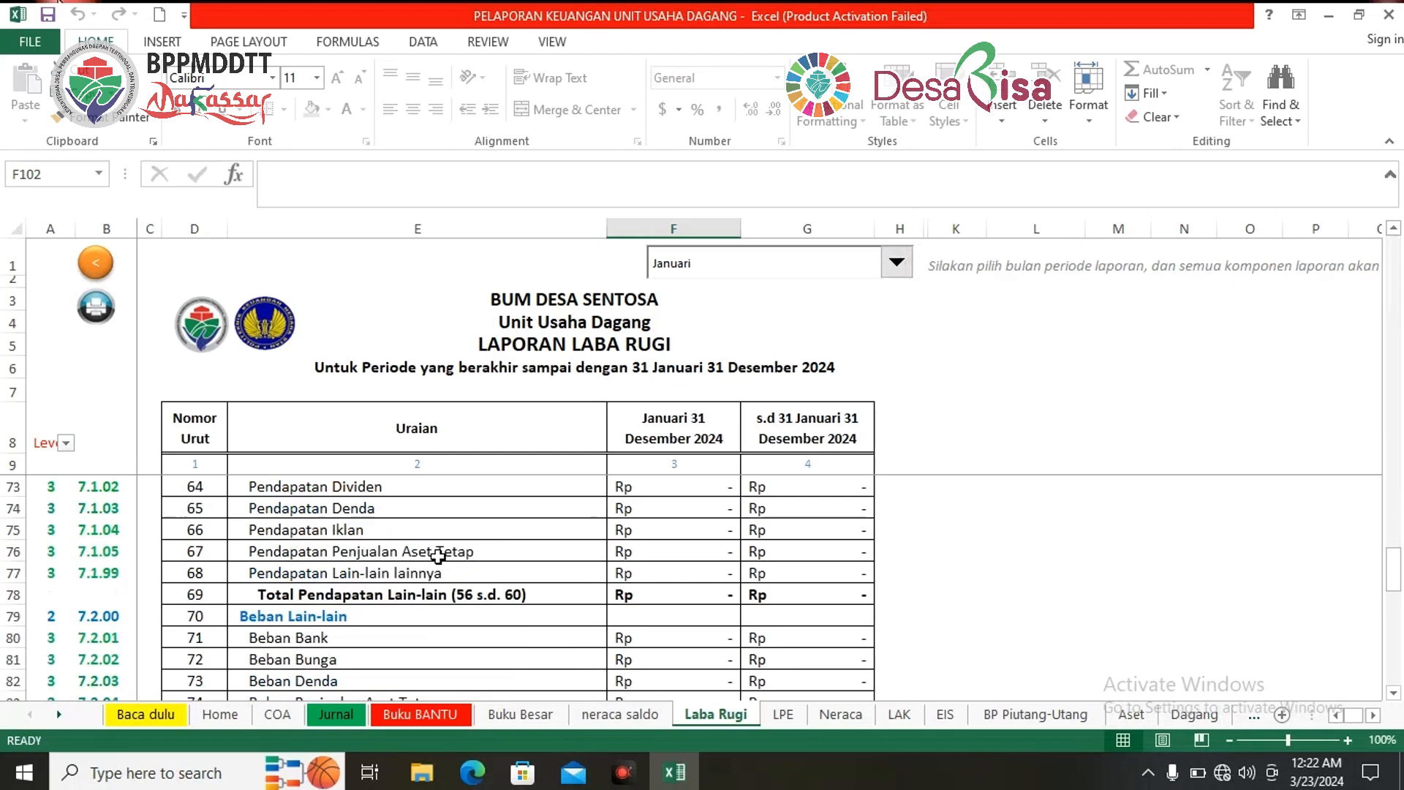
scroll(438, 556, down, 10)
scroll(437, 557, down, 1)
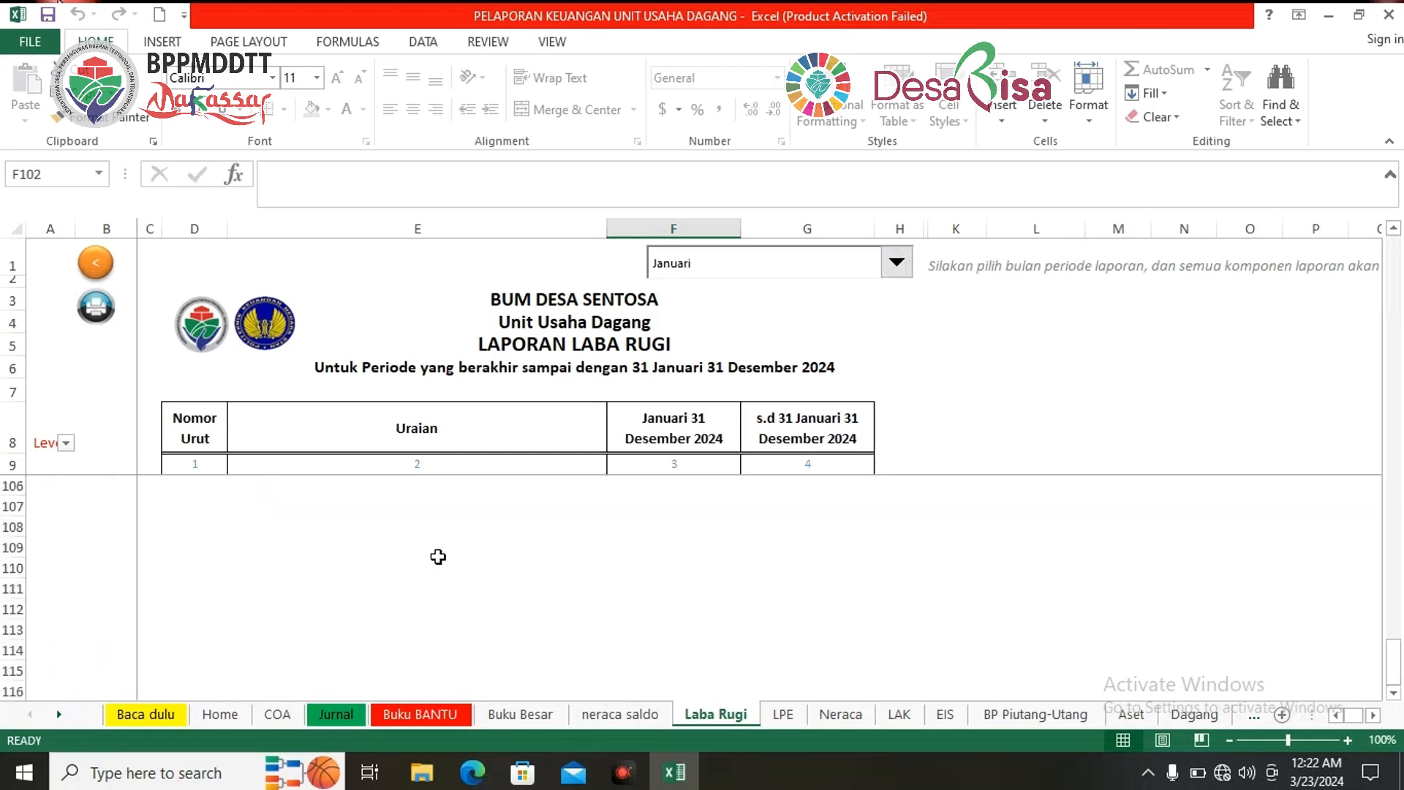
scroll(437, 556, up, 8)
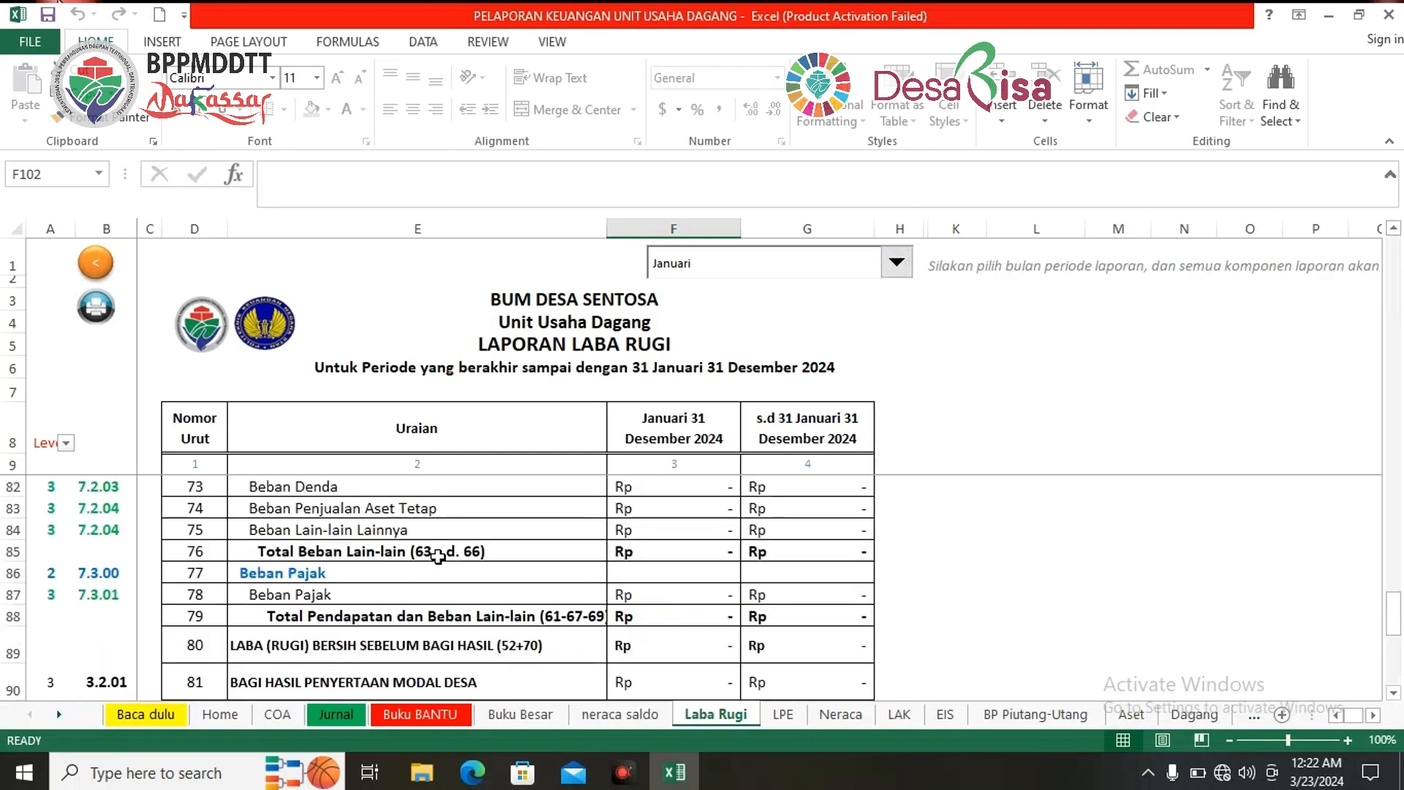
click(673, 571)
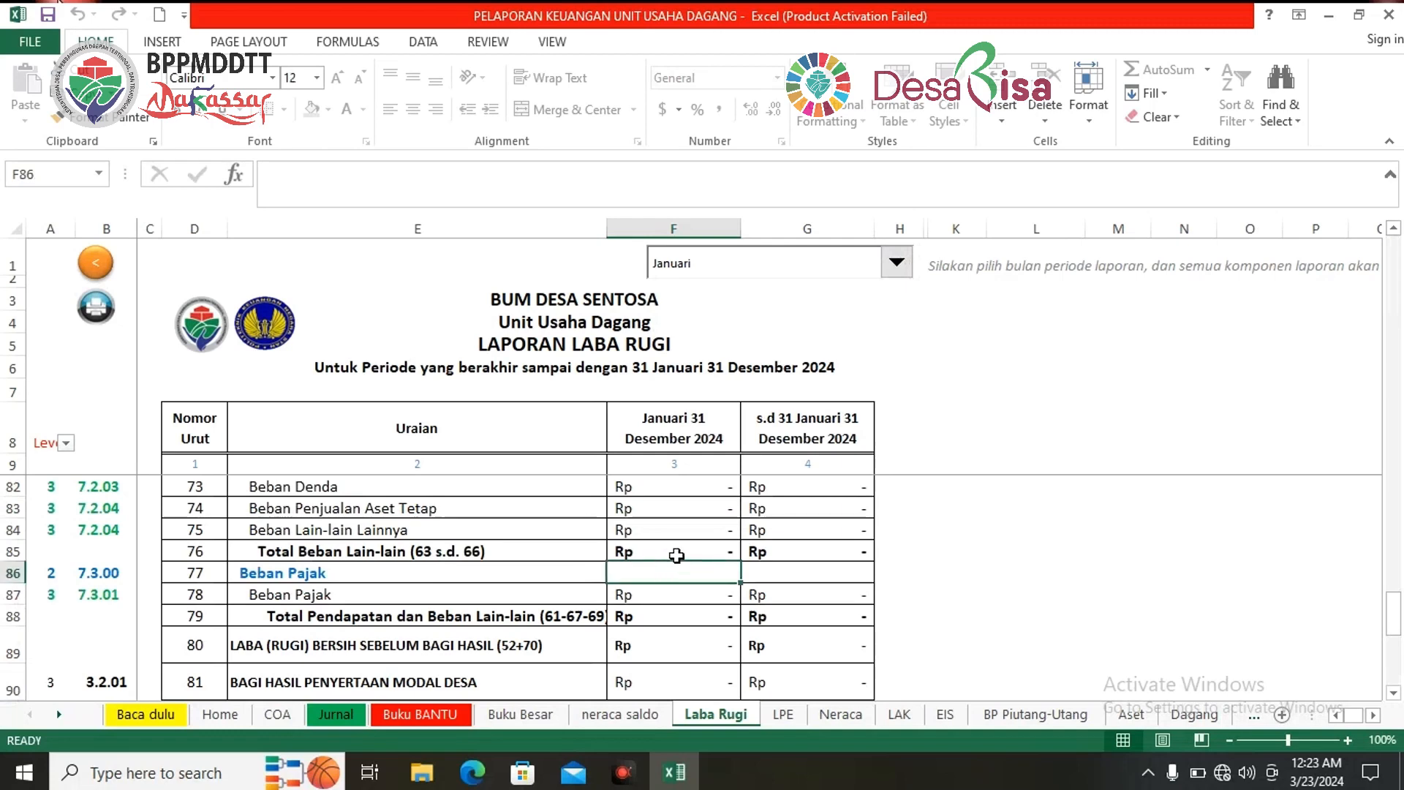
click(677, 555)
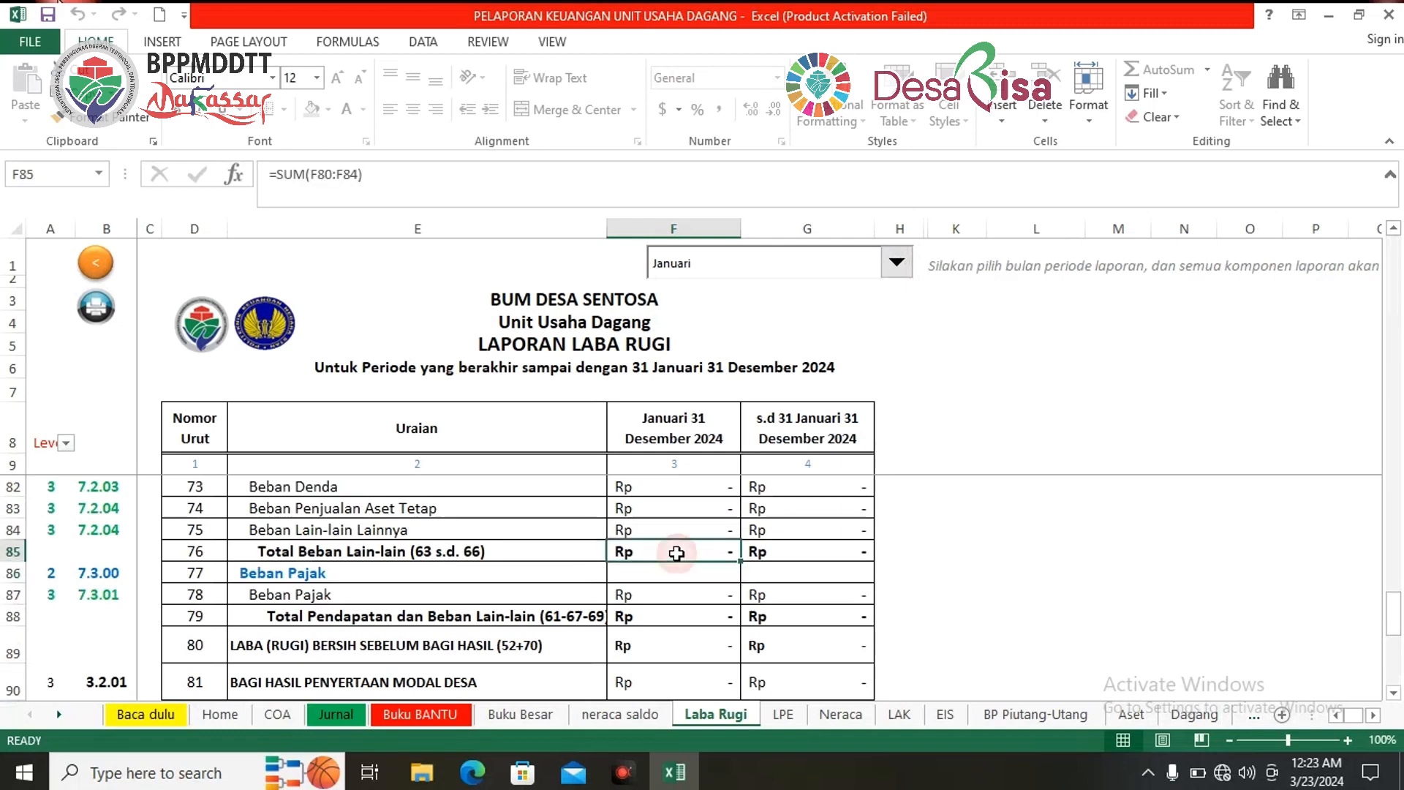
Step: Check the balance indicators of both period columns in the Neraca report and examine its asset lines
click(860, 721)
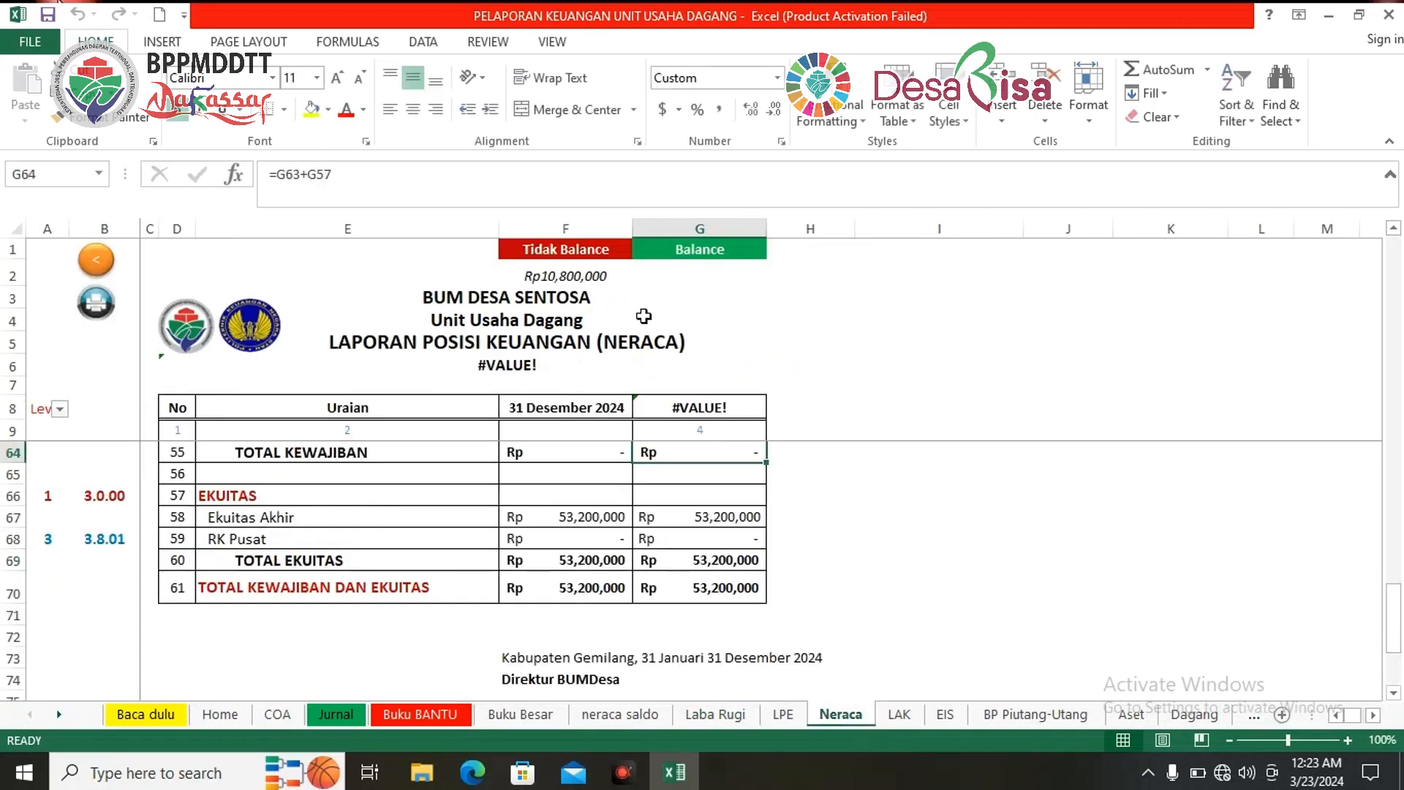
scroll(665, 322, up, 8)
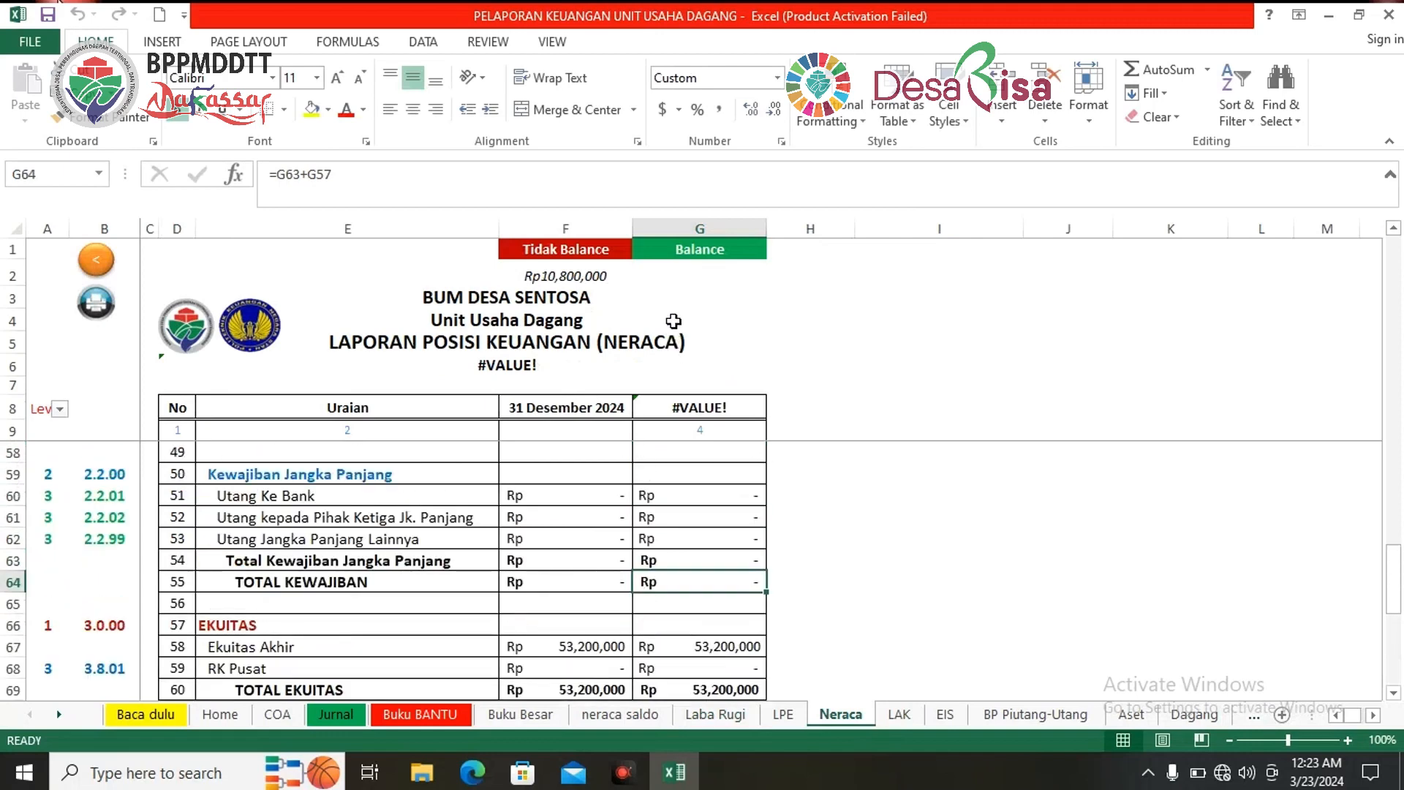
click(687, 250)
click(588, 250)
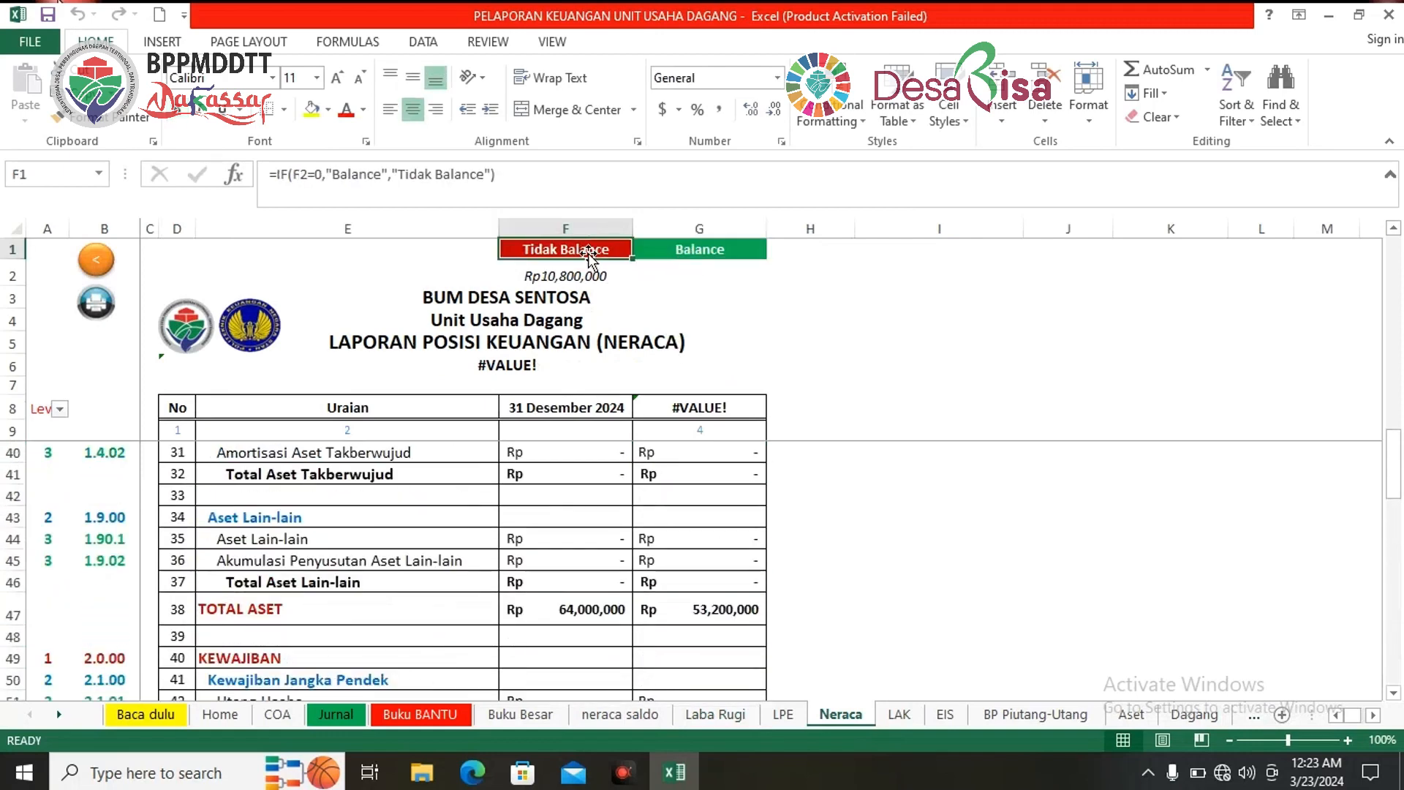
scroll(728, 621, up, 10)
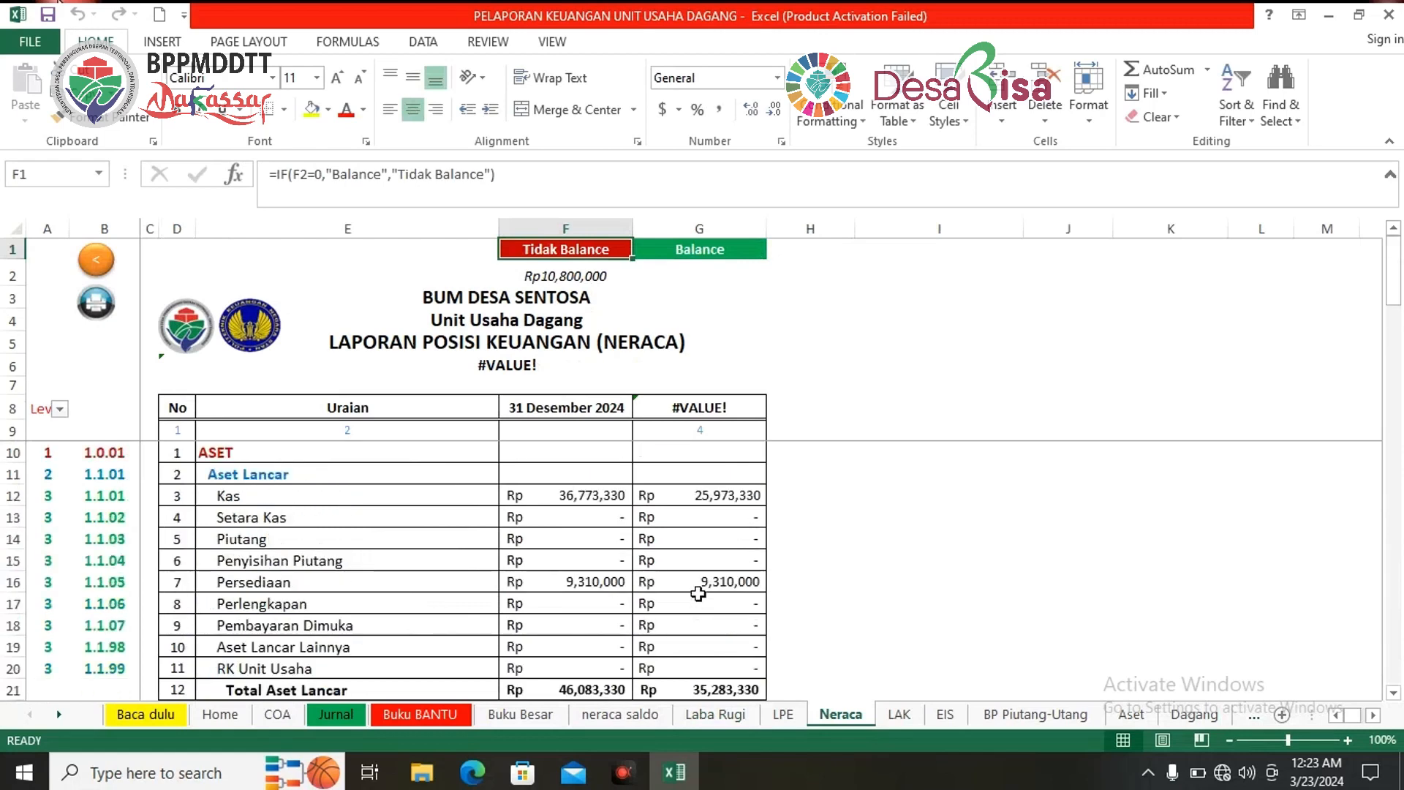
Step: Look over the Buku BANTU, neraca saldo and Buku Besar sheets
click(424, 712)
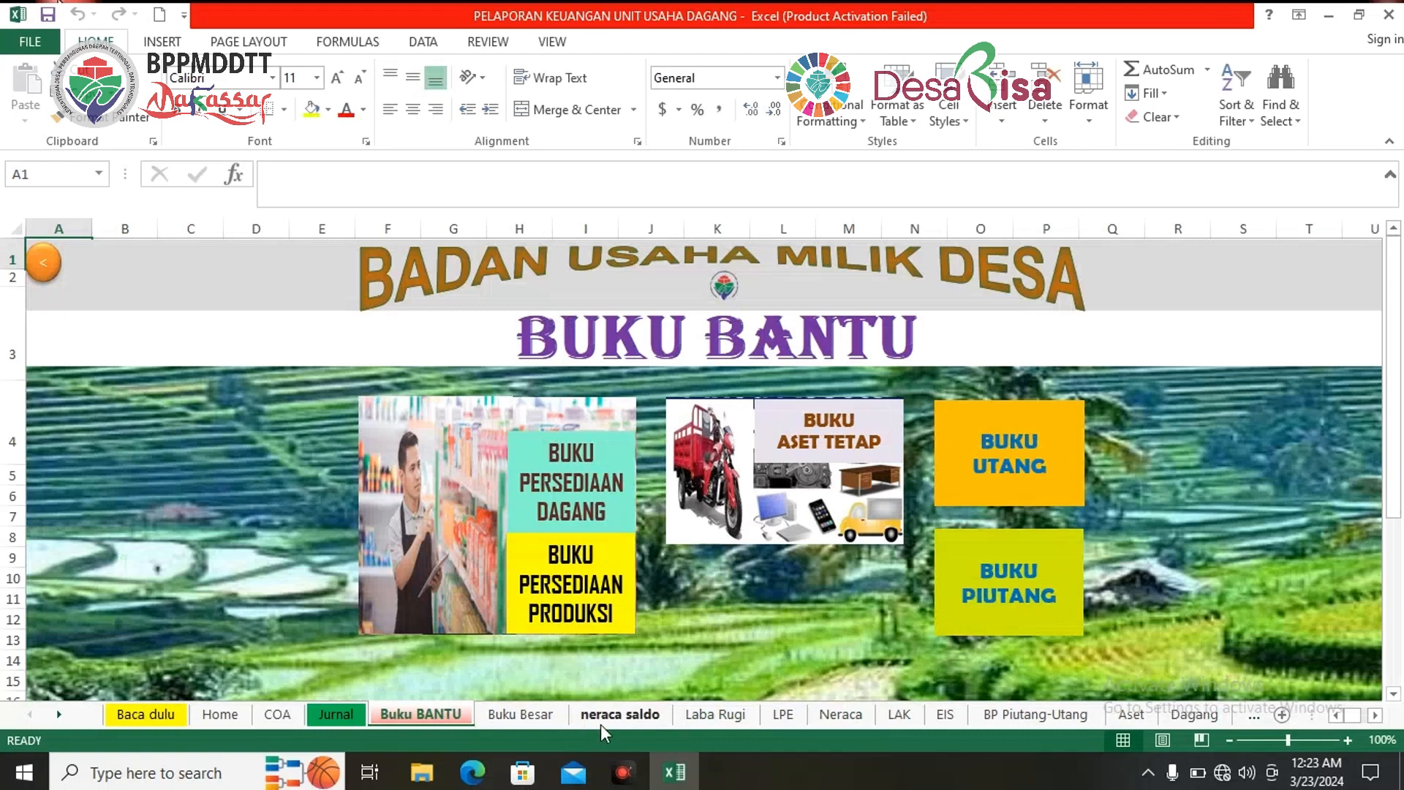
click(639, 718)
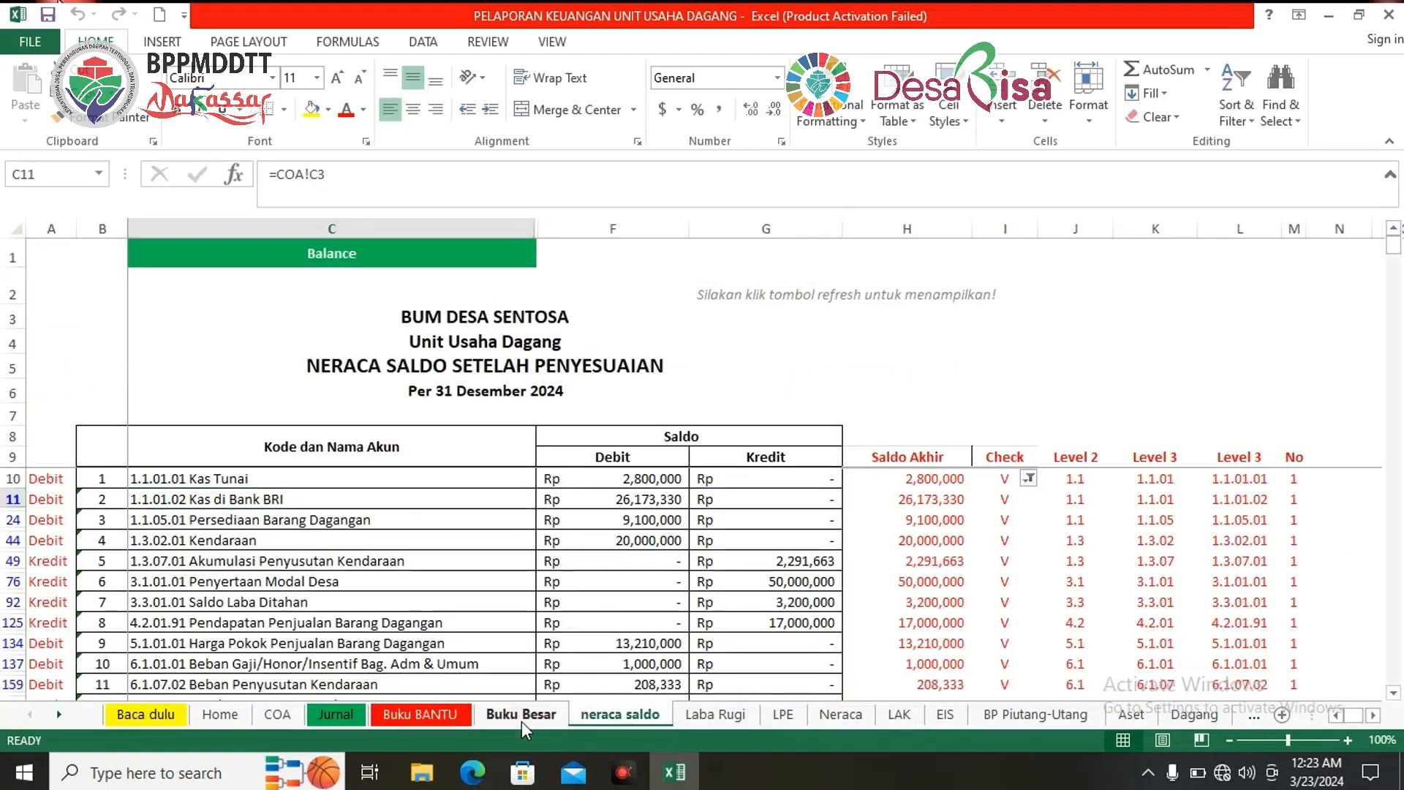
click(521, 716)
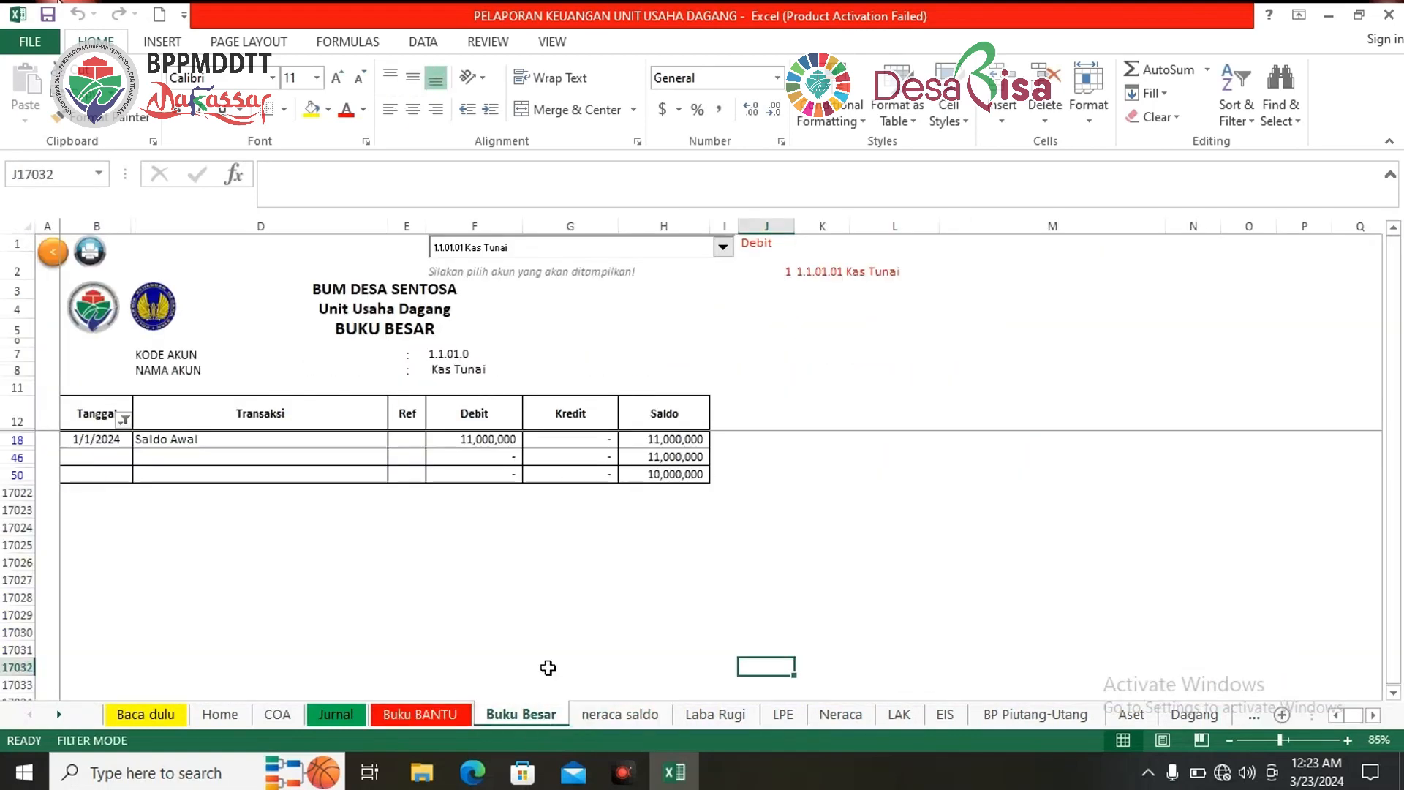
Step: Review the Jurnal entries again from the January adjustments back up to the Saldo Awal rows
click(342, 716)
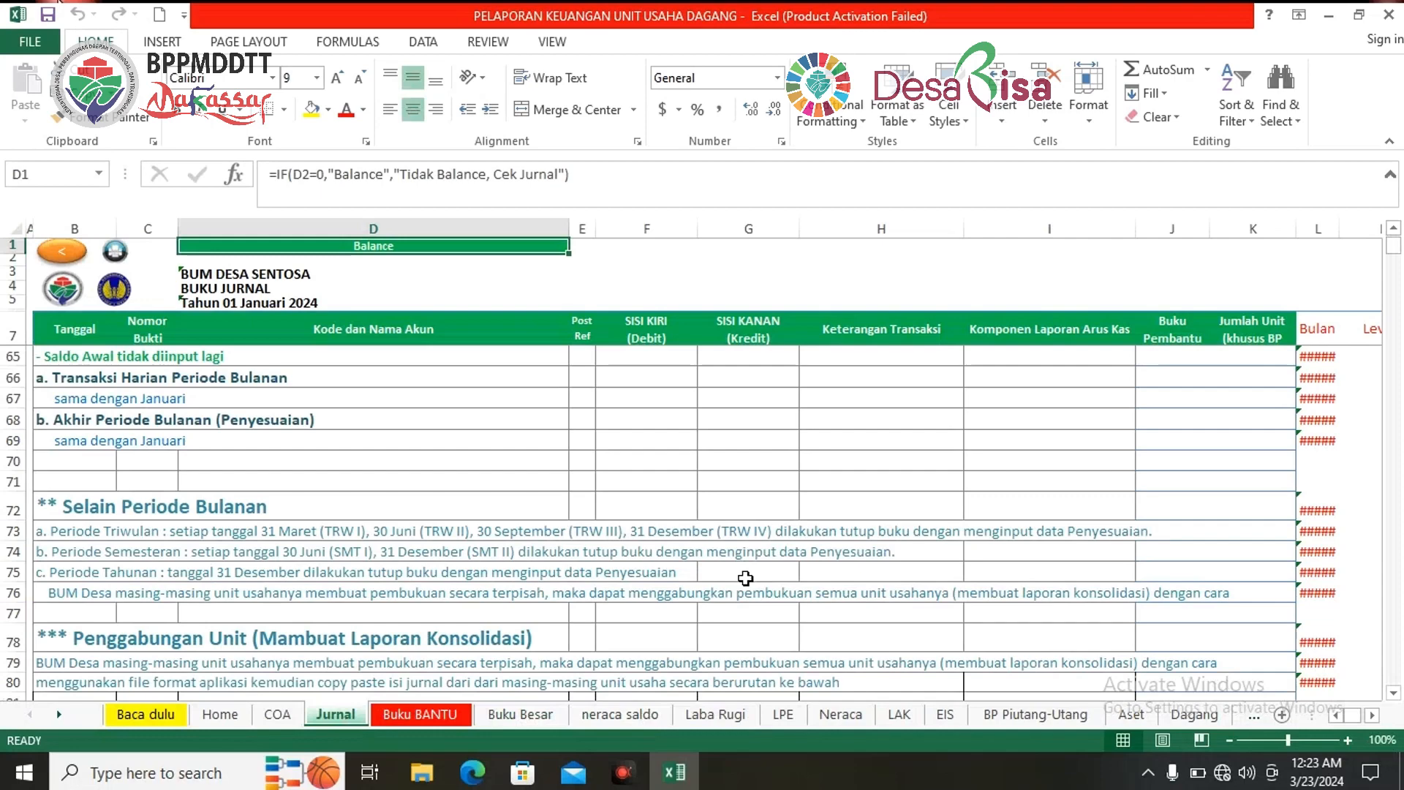
scroll(745, 579, up, 8)
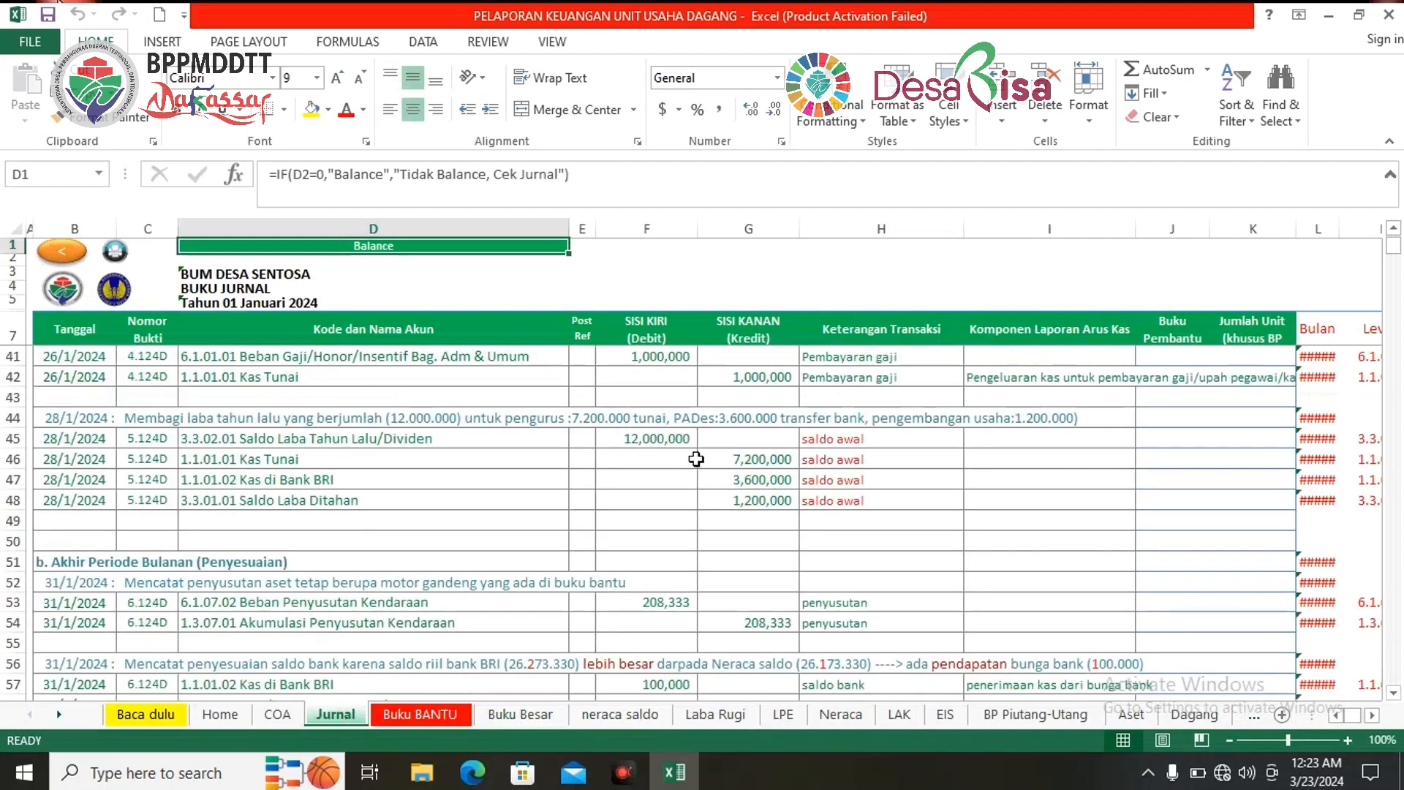
scroll(697, 458, up, 5)
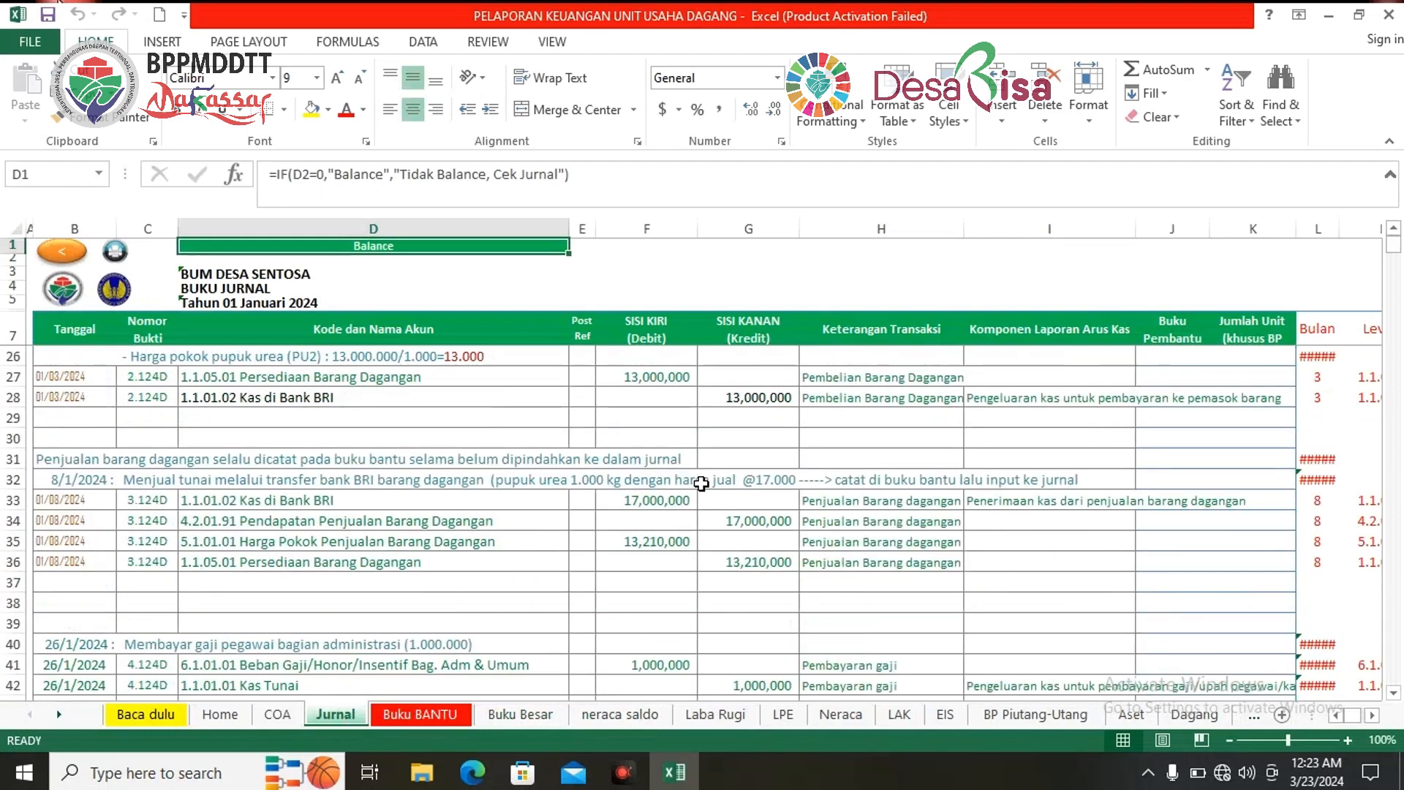
scroll(700, 484, up, 6)
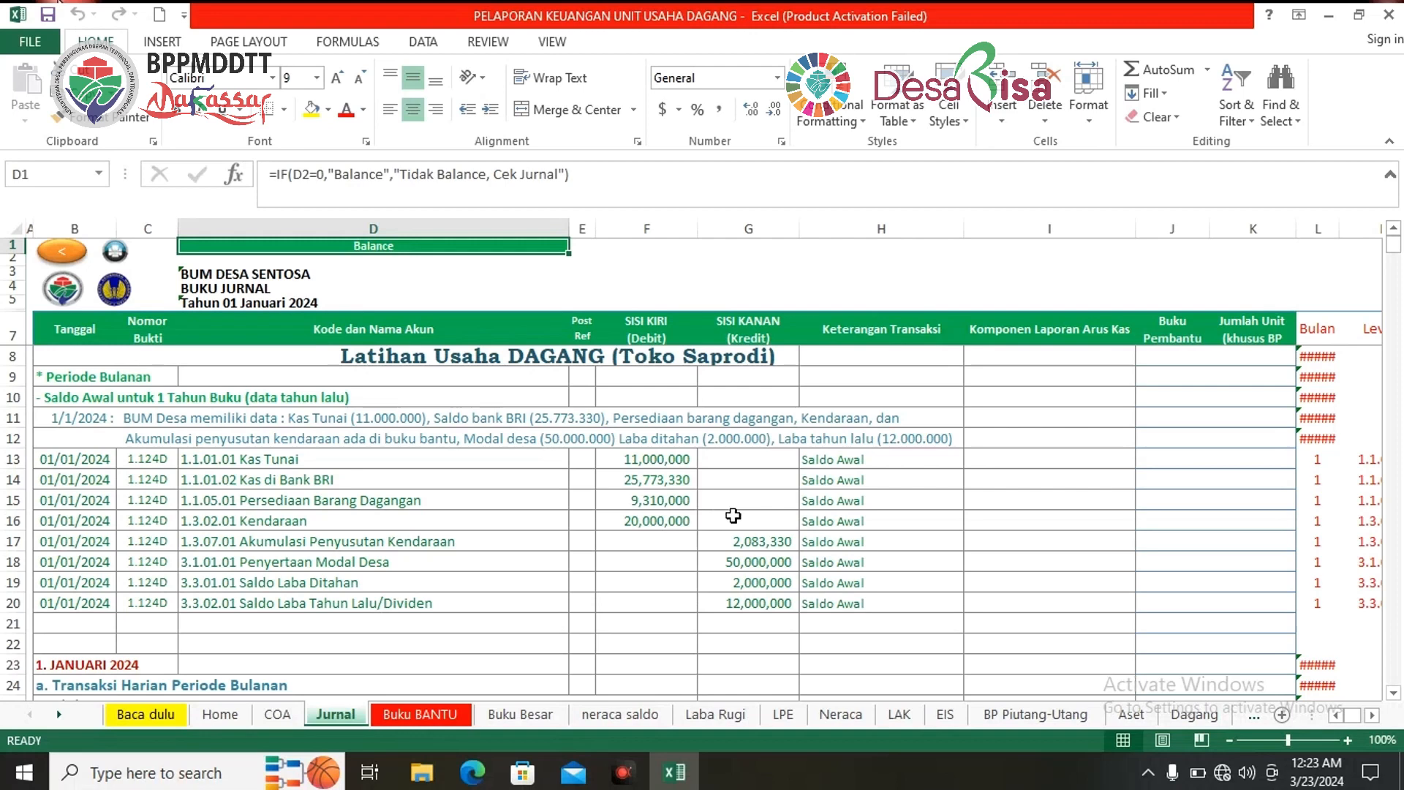
click(1325, 731)
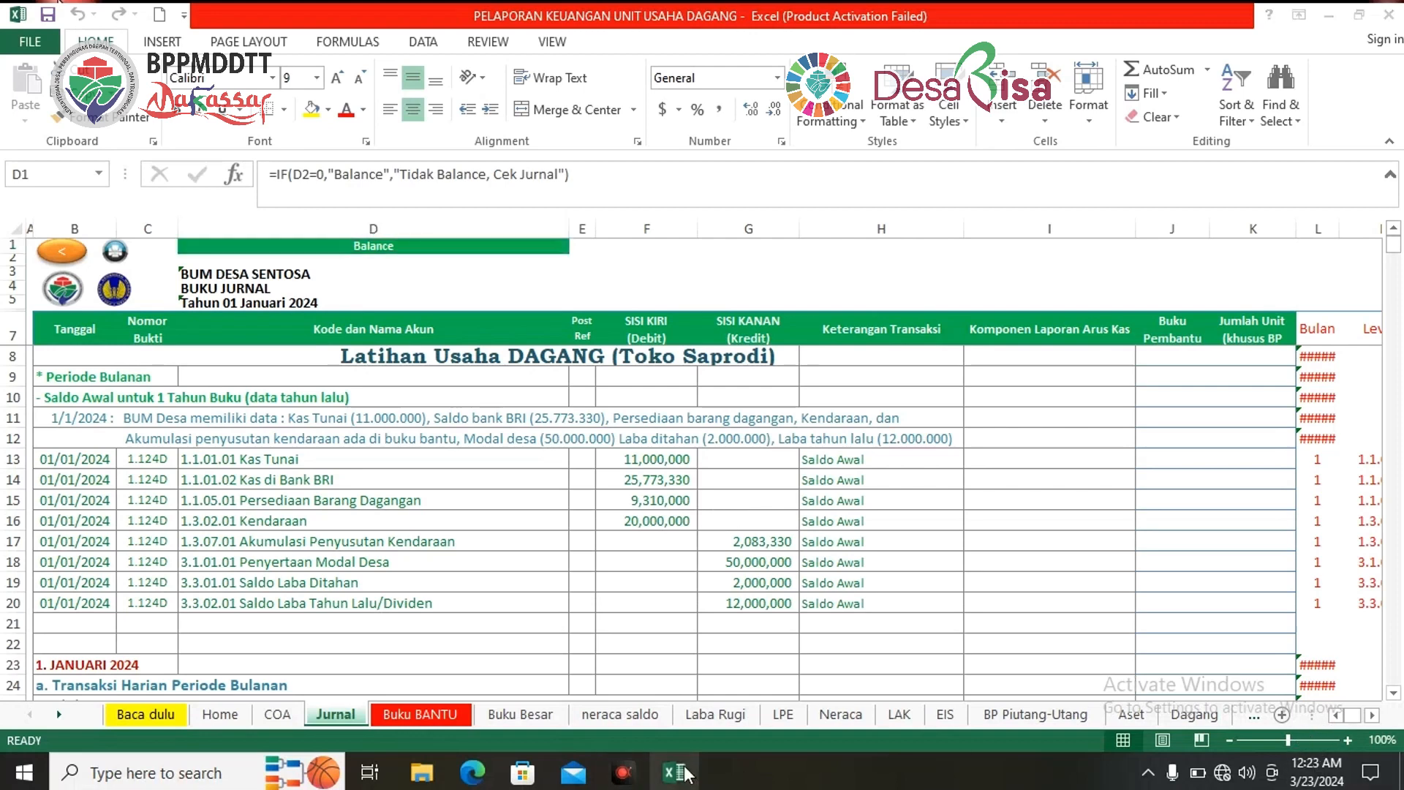
mouse_move(685, 776)
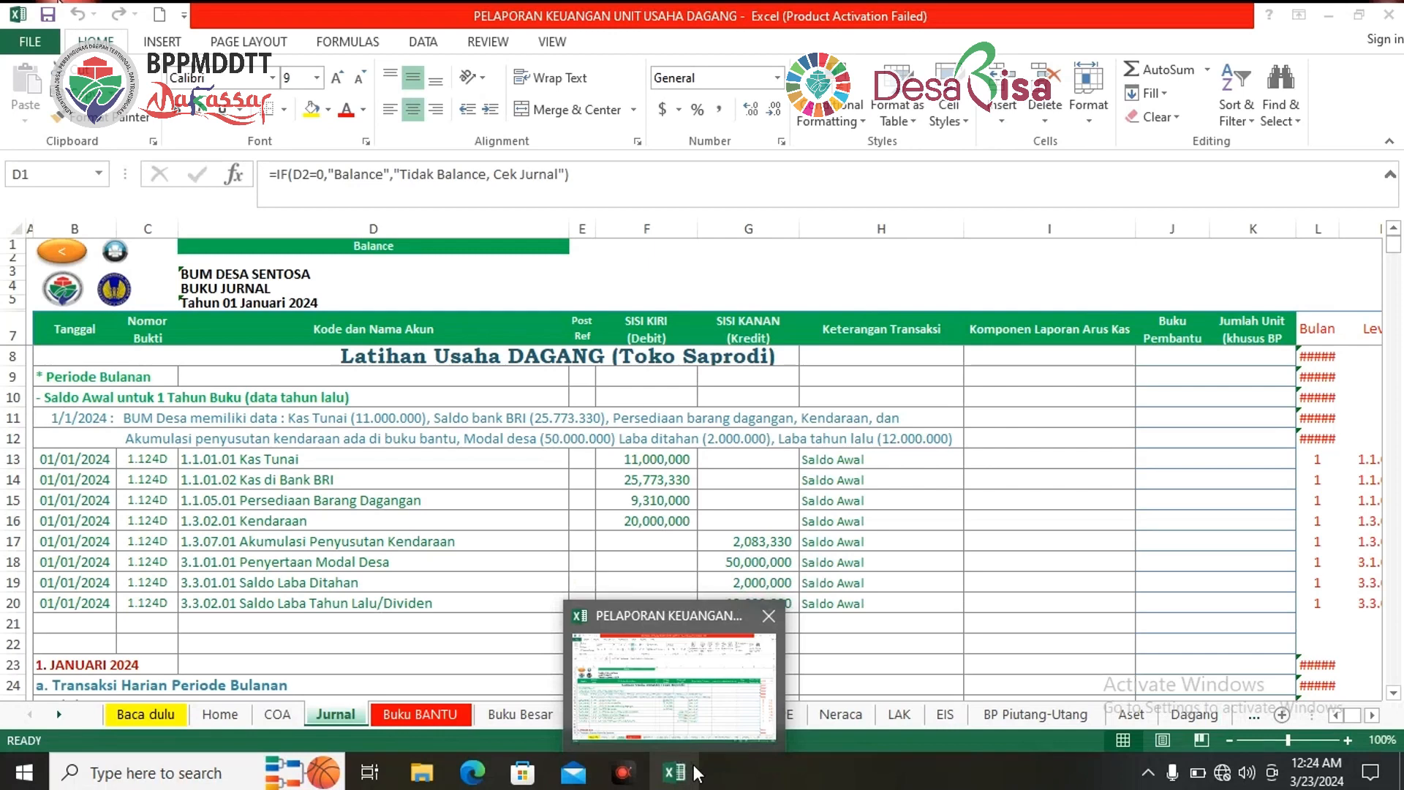
click(695, 774)
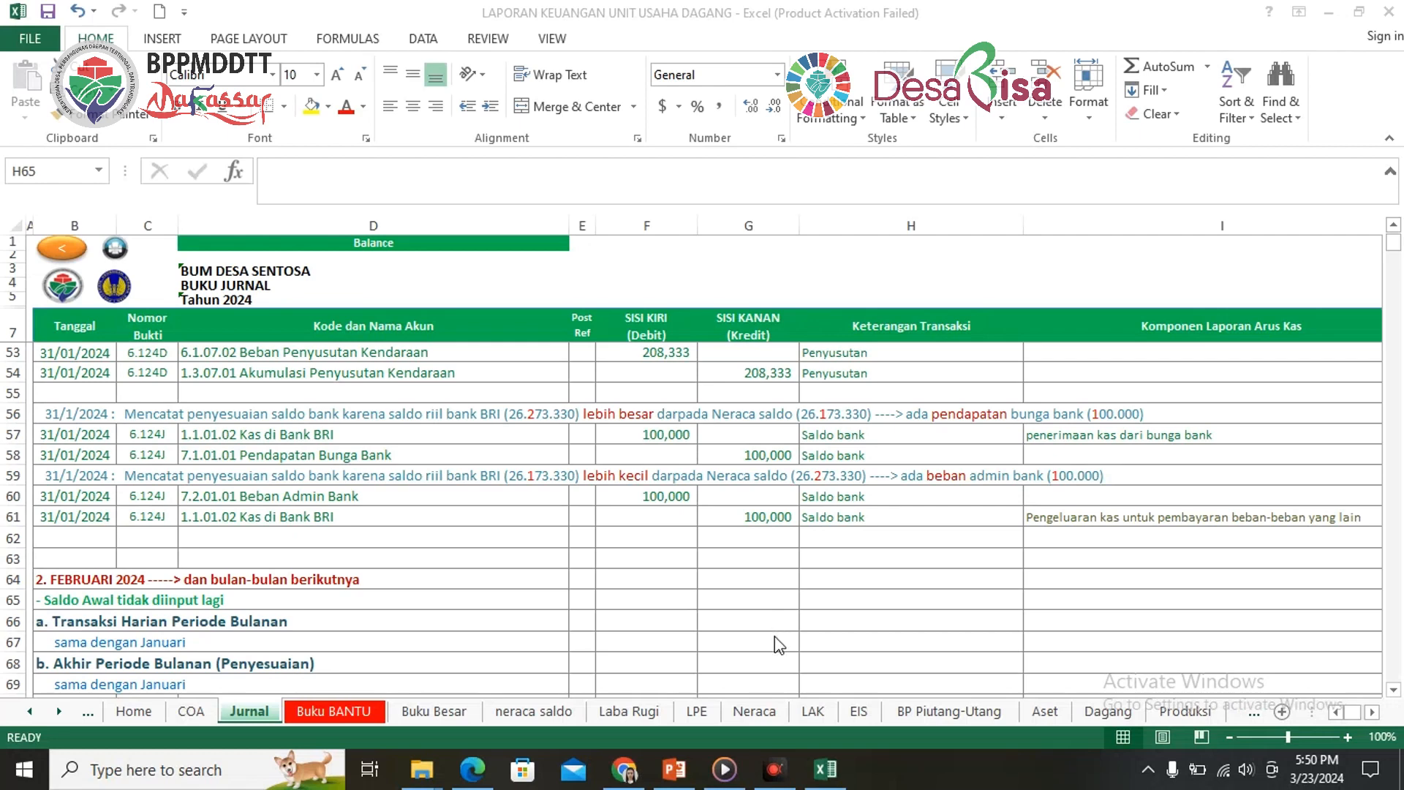
Step: Check the Tahun 2024 and Tahun 2023 balance indicators in the Neraca report of the LAPORAN KEUANGAN UNIT USAHA DAGANG workbook
click(766, 715)
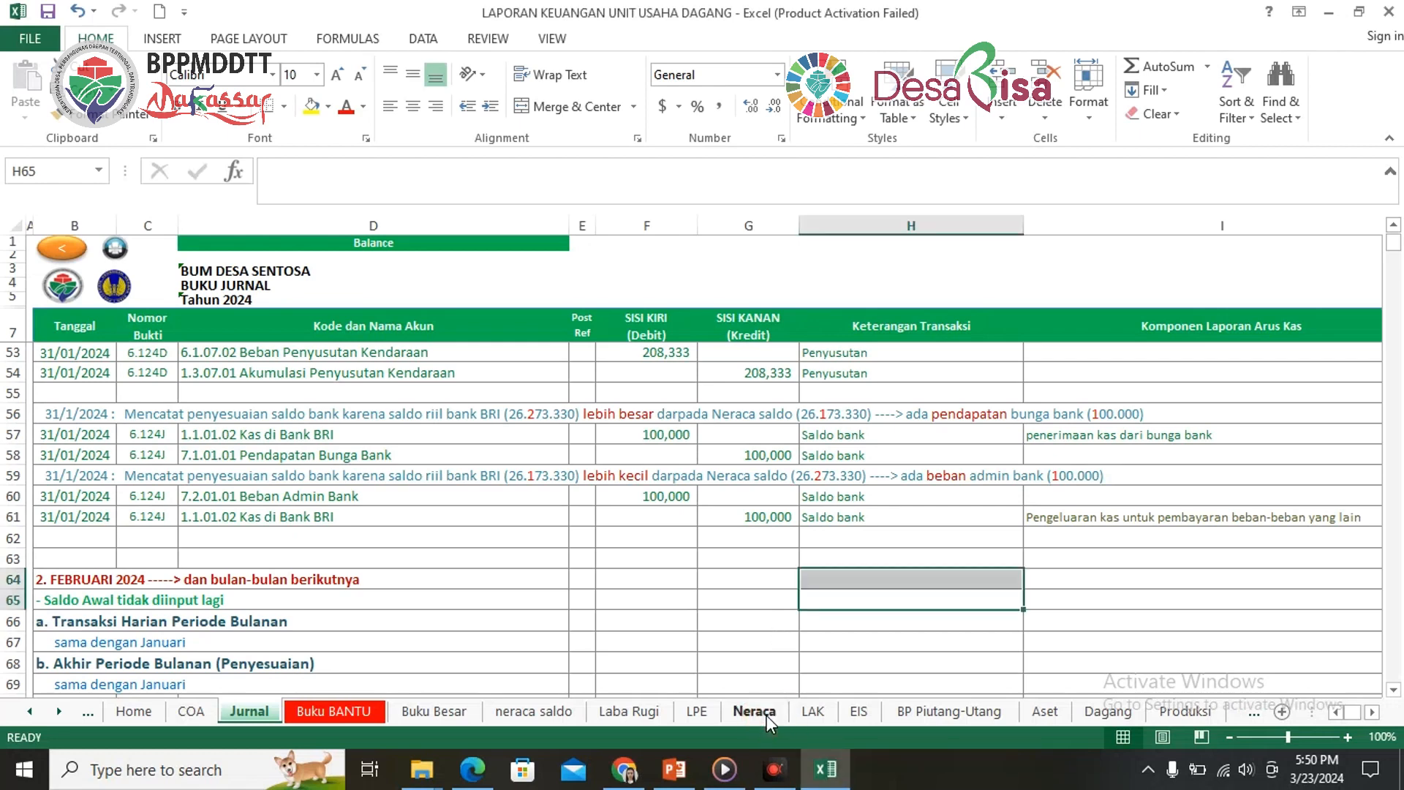
click(767, 715)
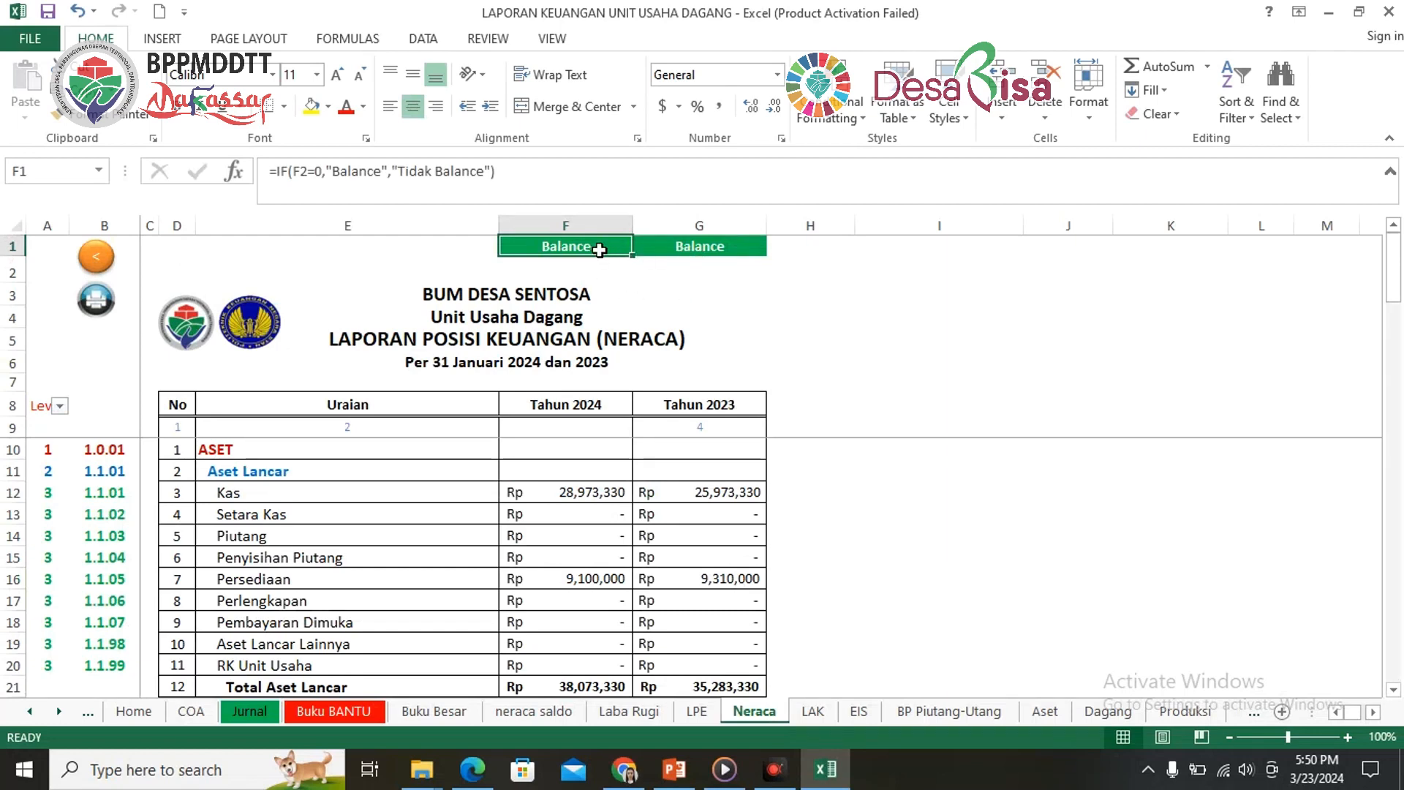
click(719, 251)
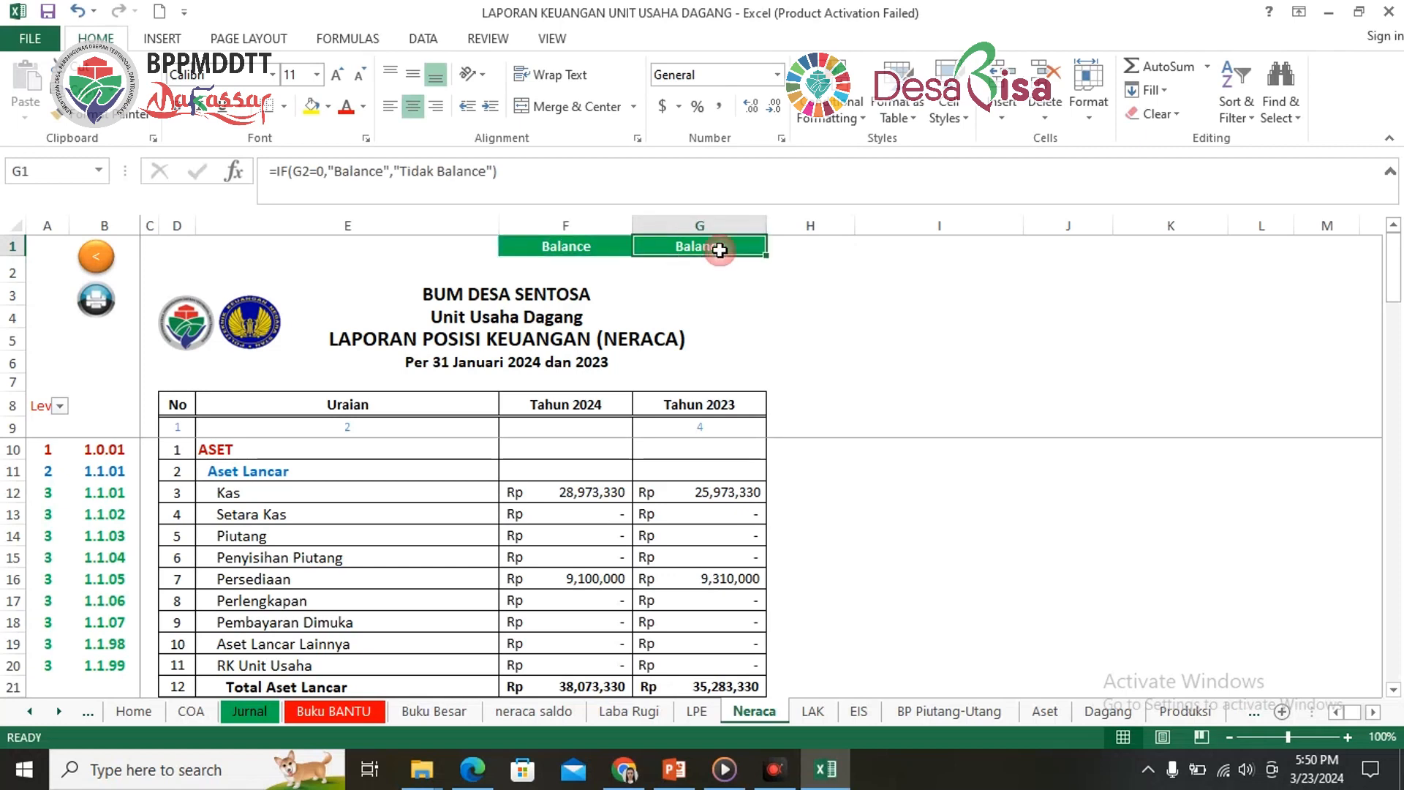
Step: Check the other income and expense lines of the Laba Rugi report for Januari 2024 and return to the Jurnal
click(630, 713)
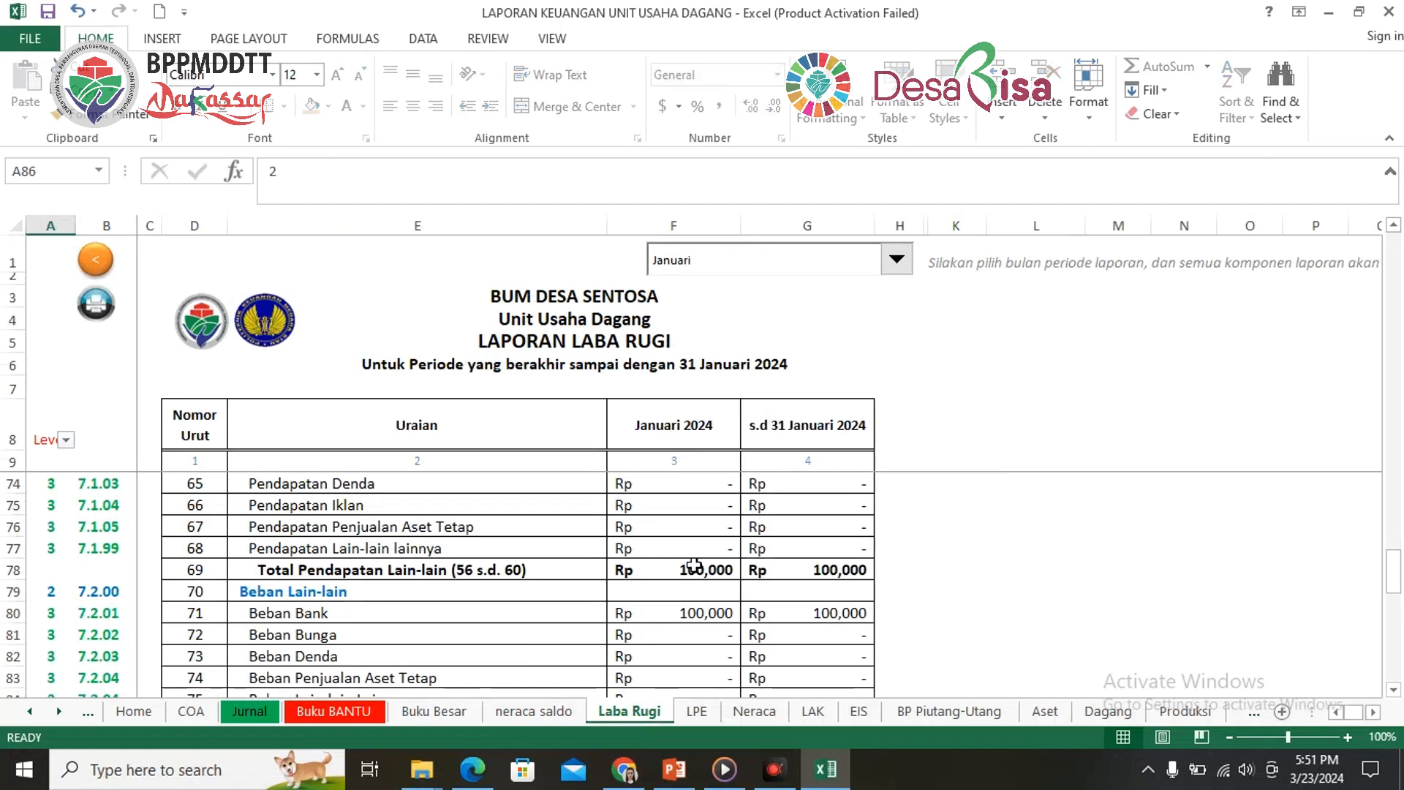
click(243, 708)
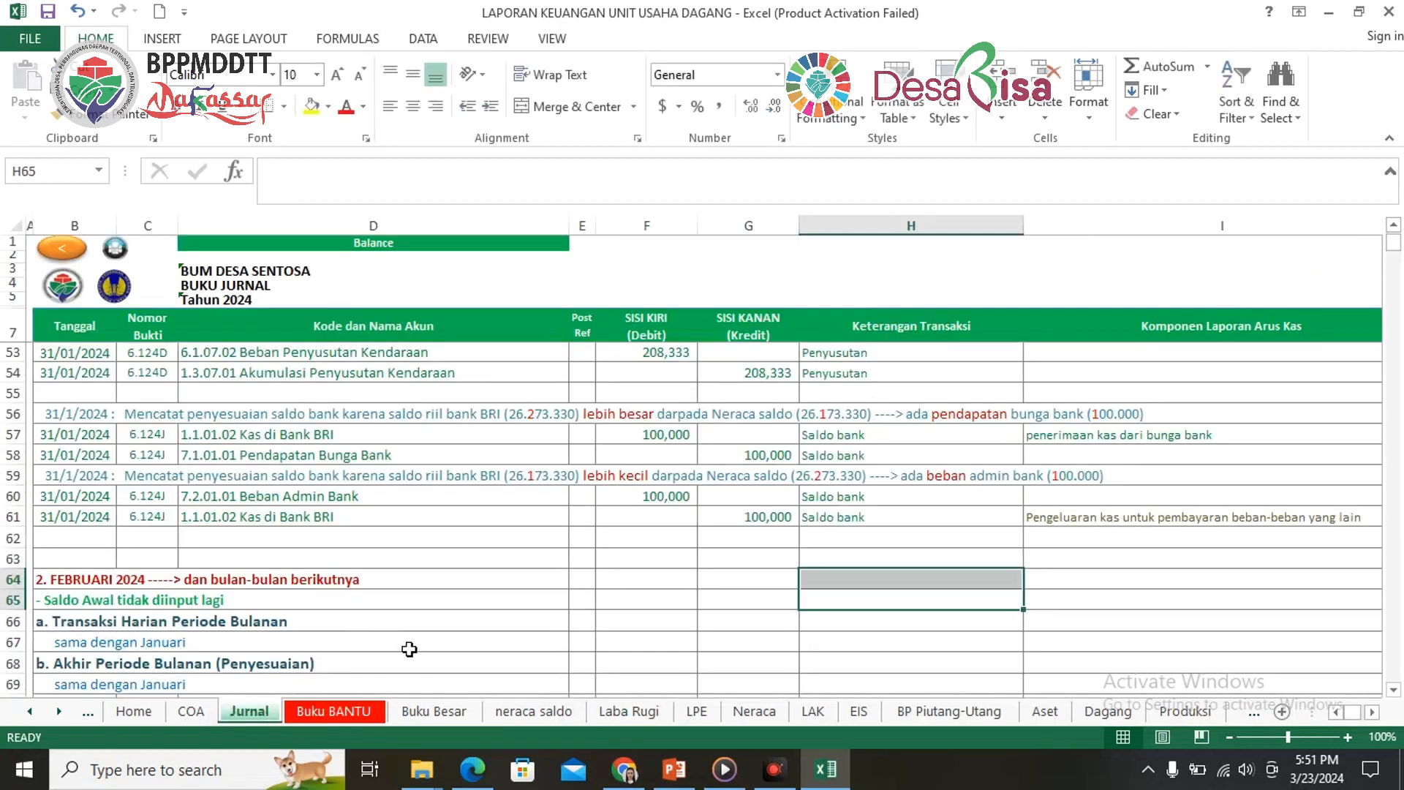